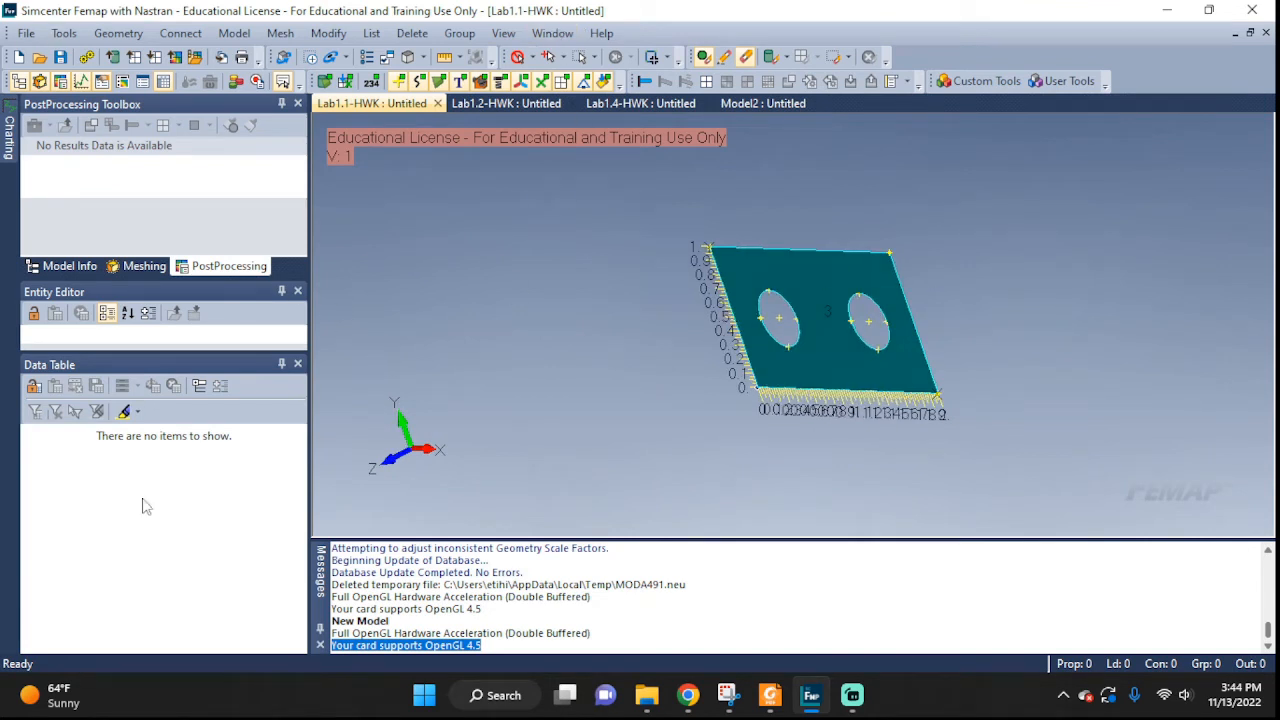
# Step: Review the example models Lab1.1-HWK, Lab1.2-HWK and Lab1.4-HWK, ending on the empty Model2
pyautogui.moveTo(920, 194)
pyautogui.mouseDown(button='middle')
pyautogui.moveTo(862, 196)
pyautogui.moveTo(898, 190)
pyautogui.mouseUp(button='middle')
pyautogui.click(490, 108)
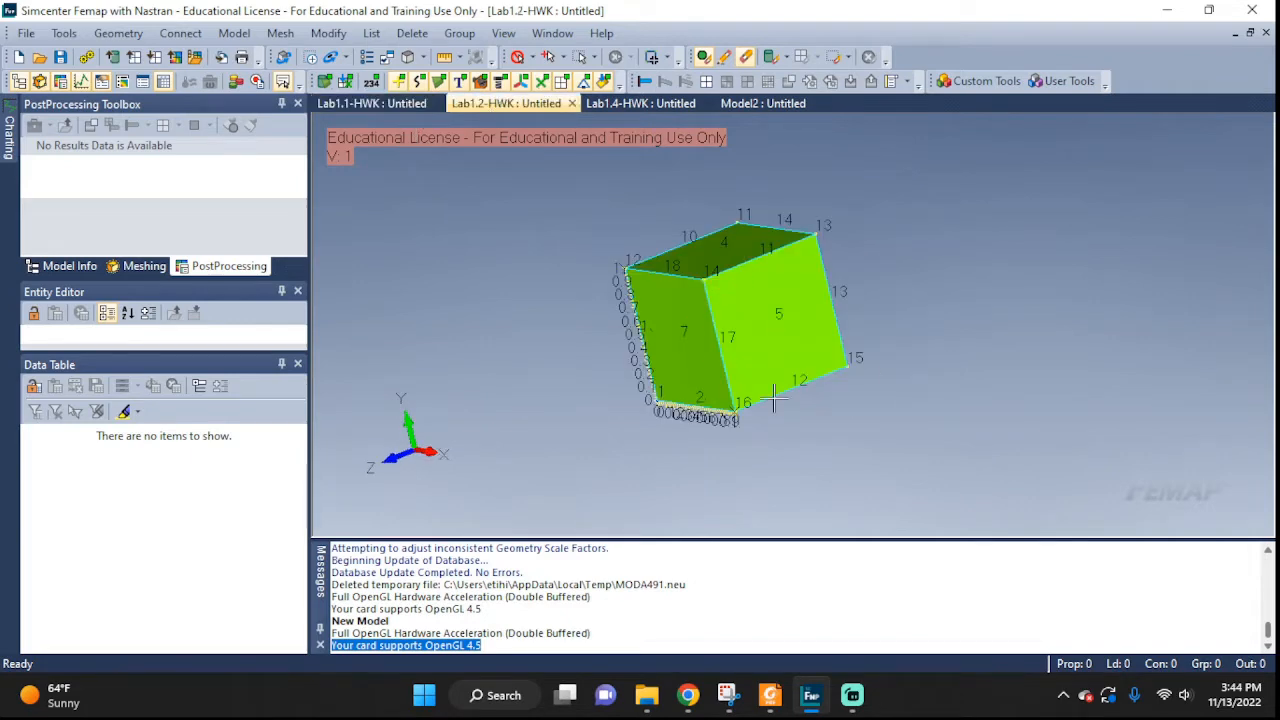
pyautogui.click(658, 106)
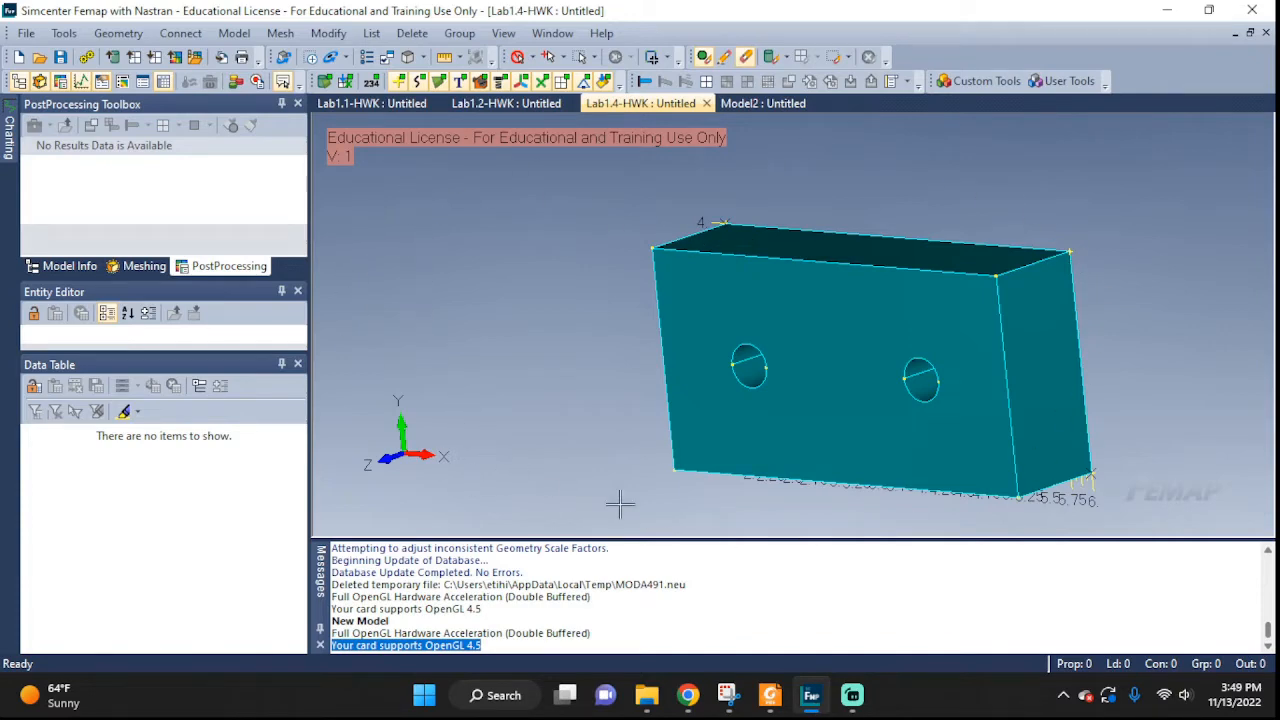
pyautogui.moveTo(714, 200); pyautogui.dragTo(807, 192, button='middle')
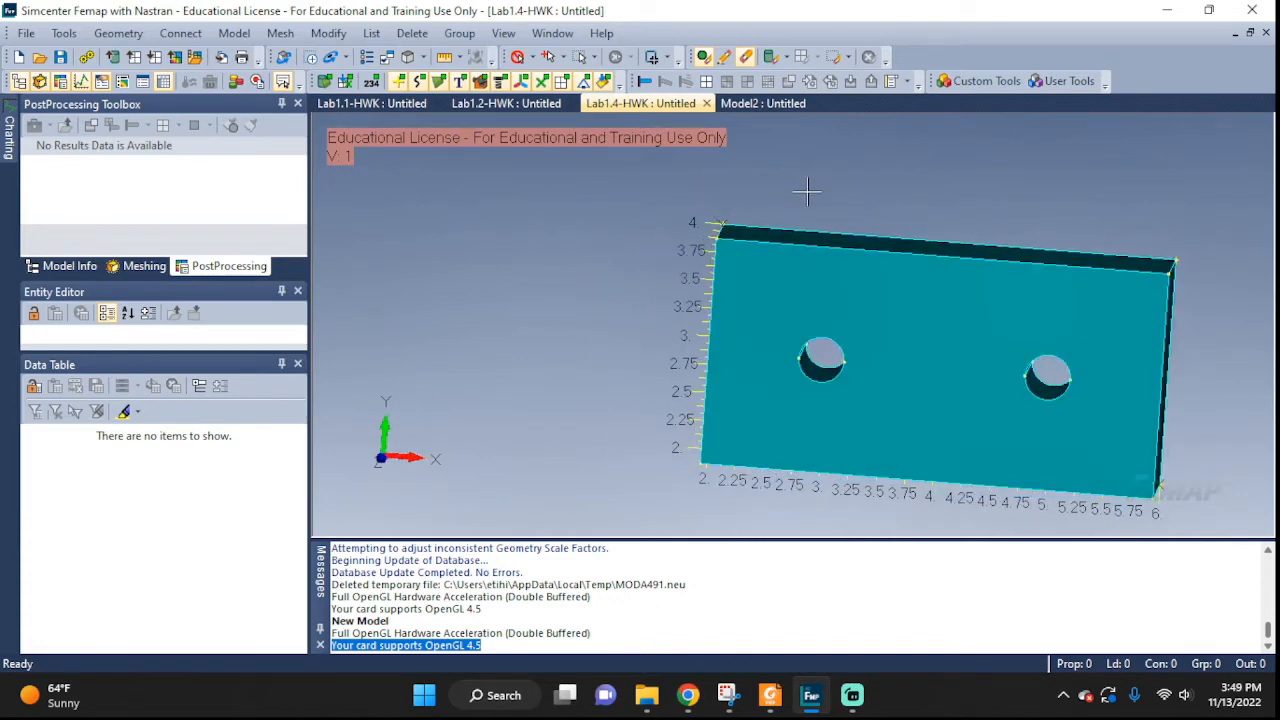
pyautogui.click(761, 103)
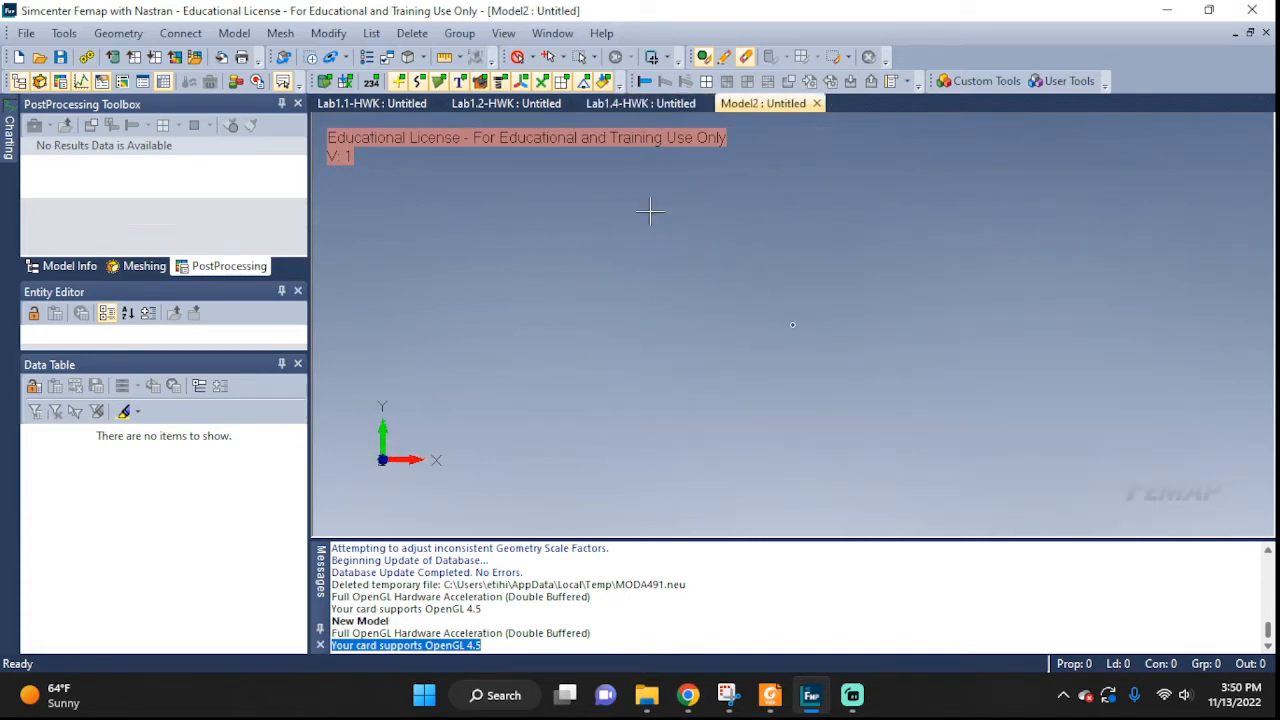
pyautogui.click(26, 34)
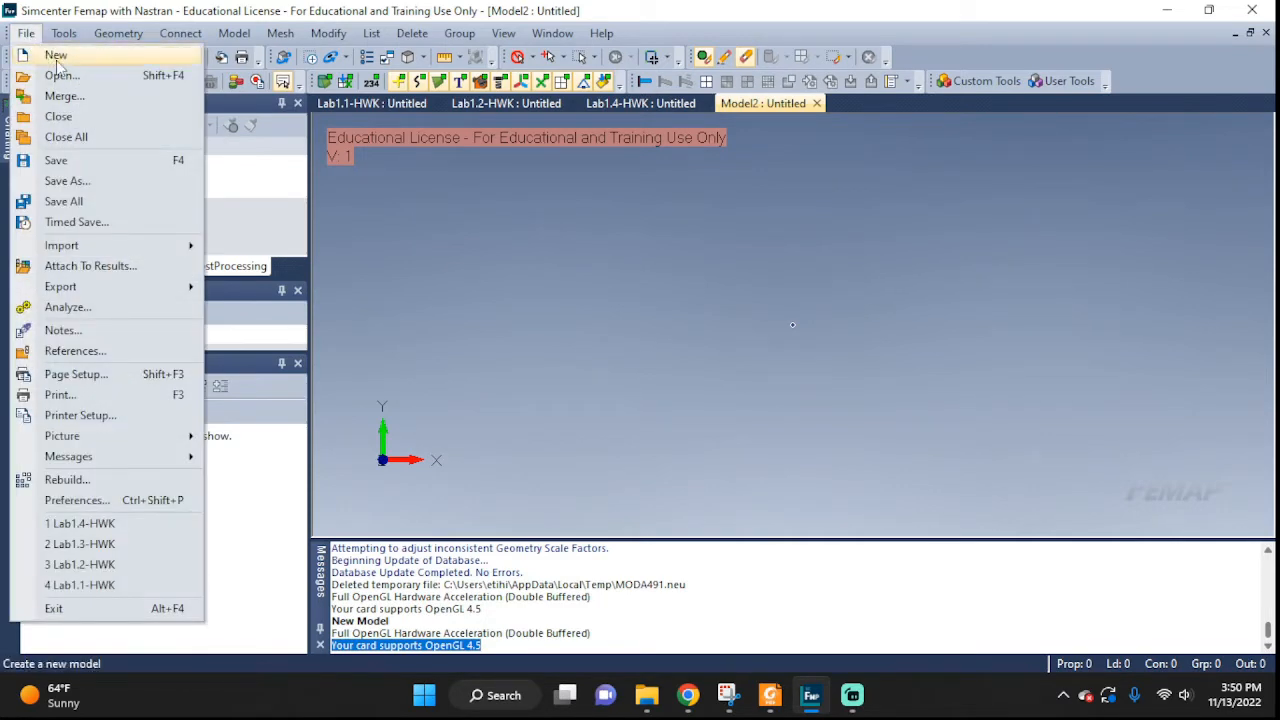
pyautogui.click(675, 303)
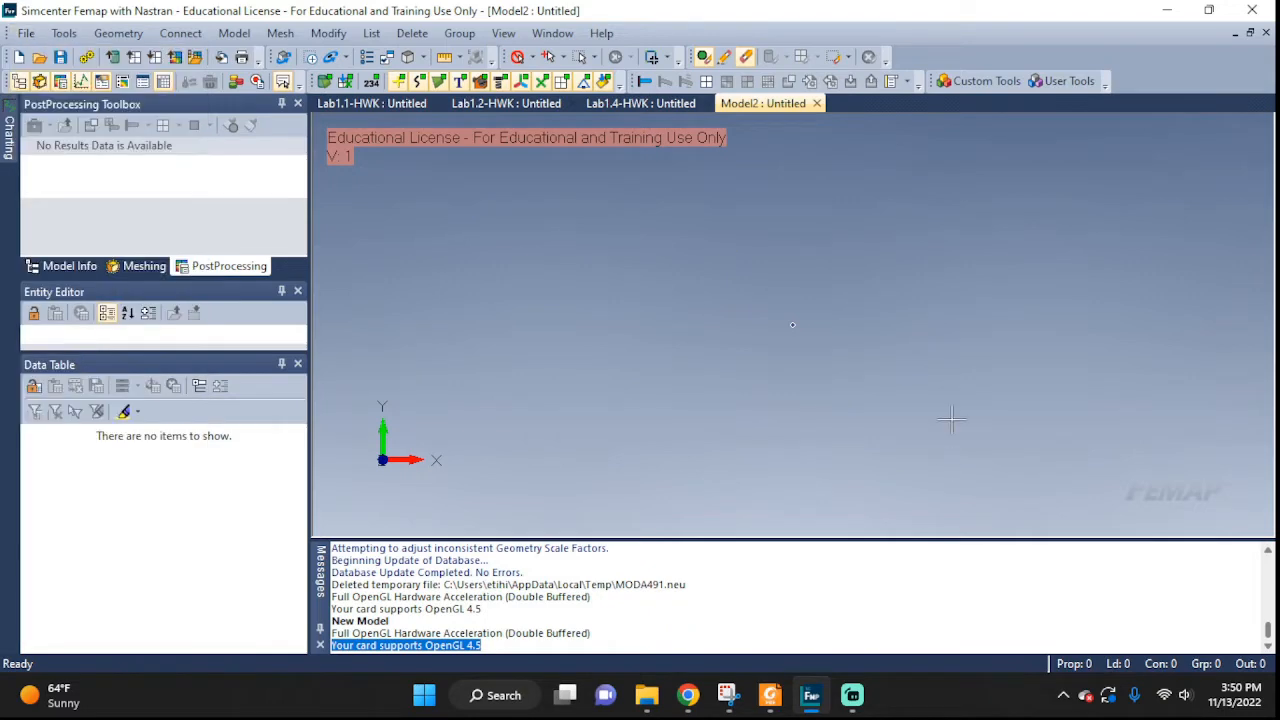
pyautogui.moveTo(869, 277); pyautogui.dragTo(825, 259, button='middle')
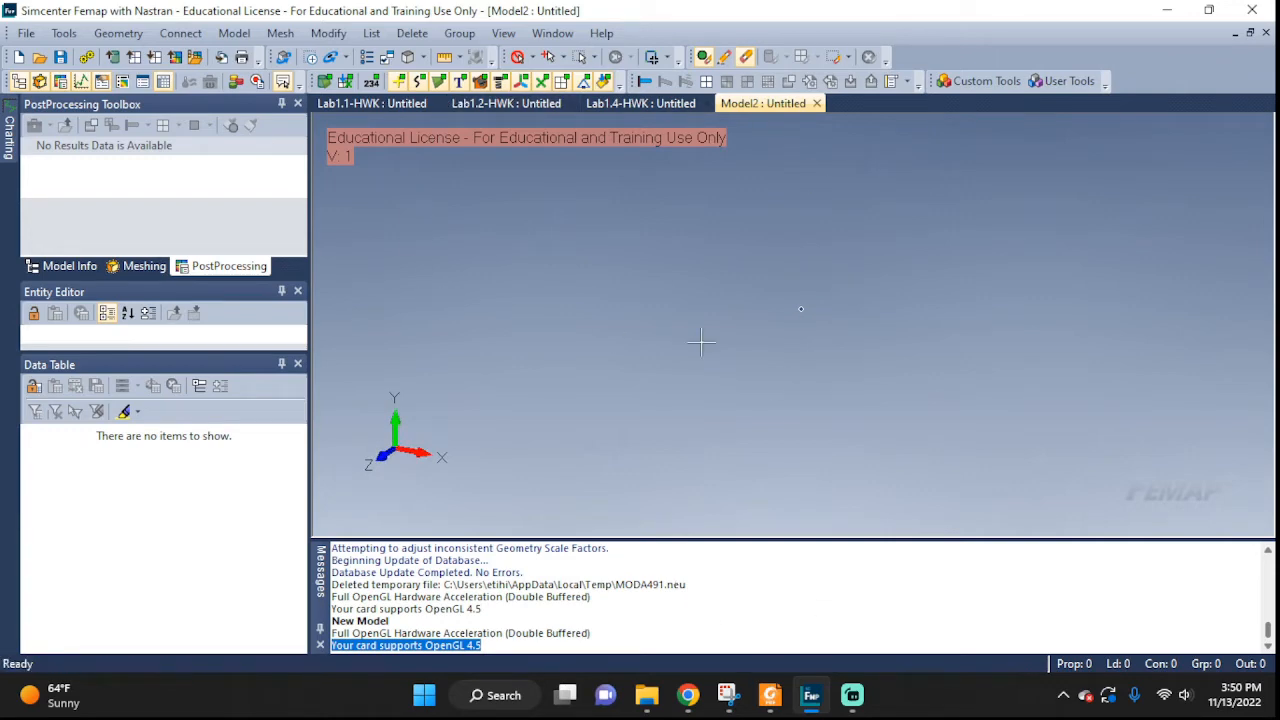
pyautogui.moveTo(941, 316); pyautogui.dragTo(877, 251, button='middle')
# Step: Turn on the drawing of the workplane in Model2 through the workplane management settings
pyautogui.rightClick(766, 330)
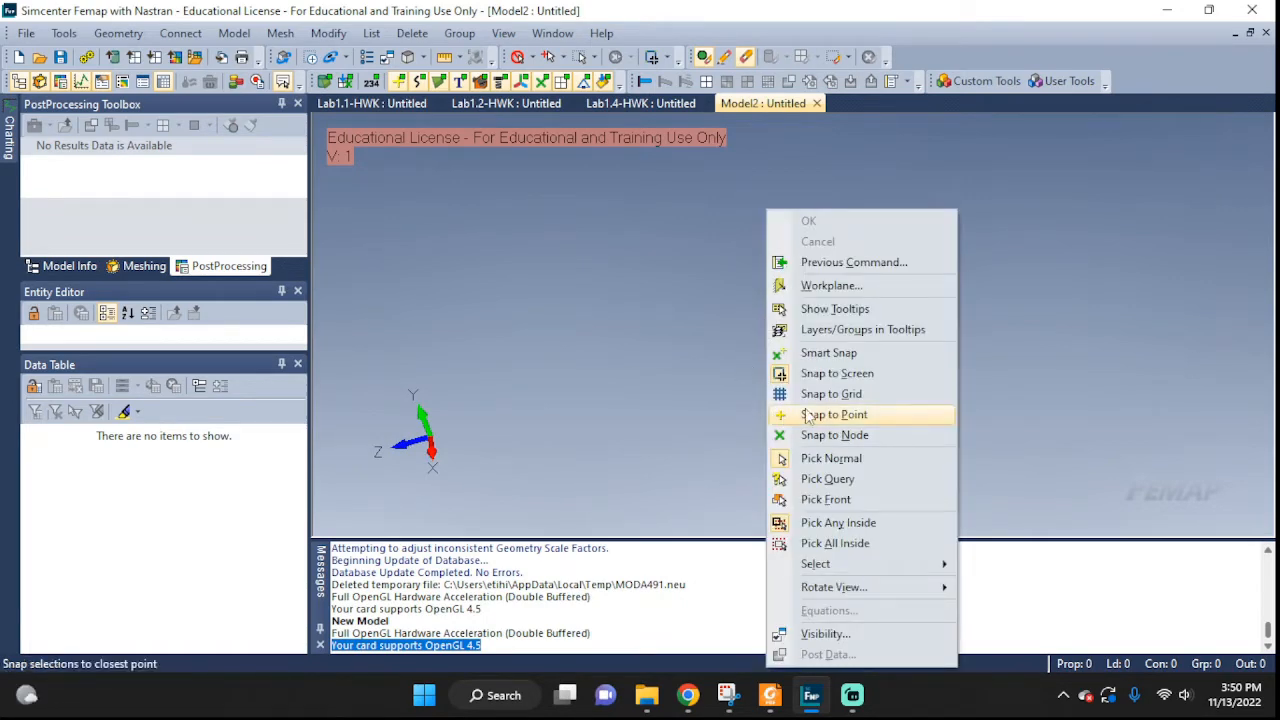
pyautogui.click(830, 286)
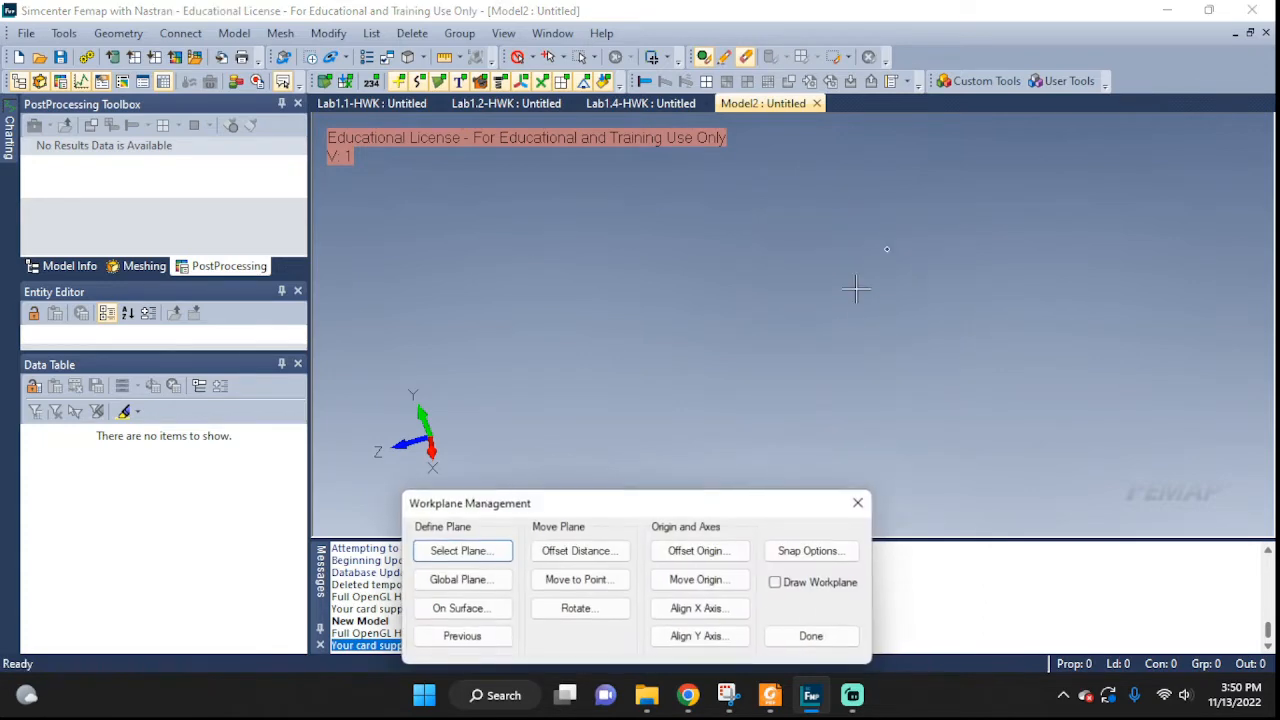
pyautogui.click(777, 583)
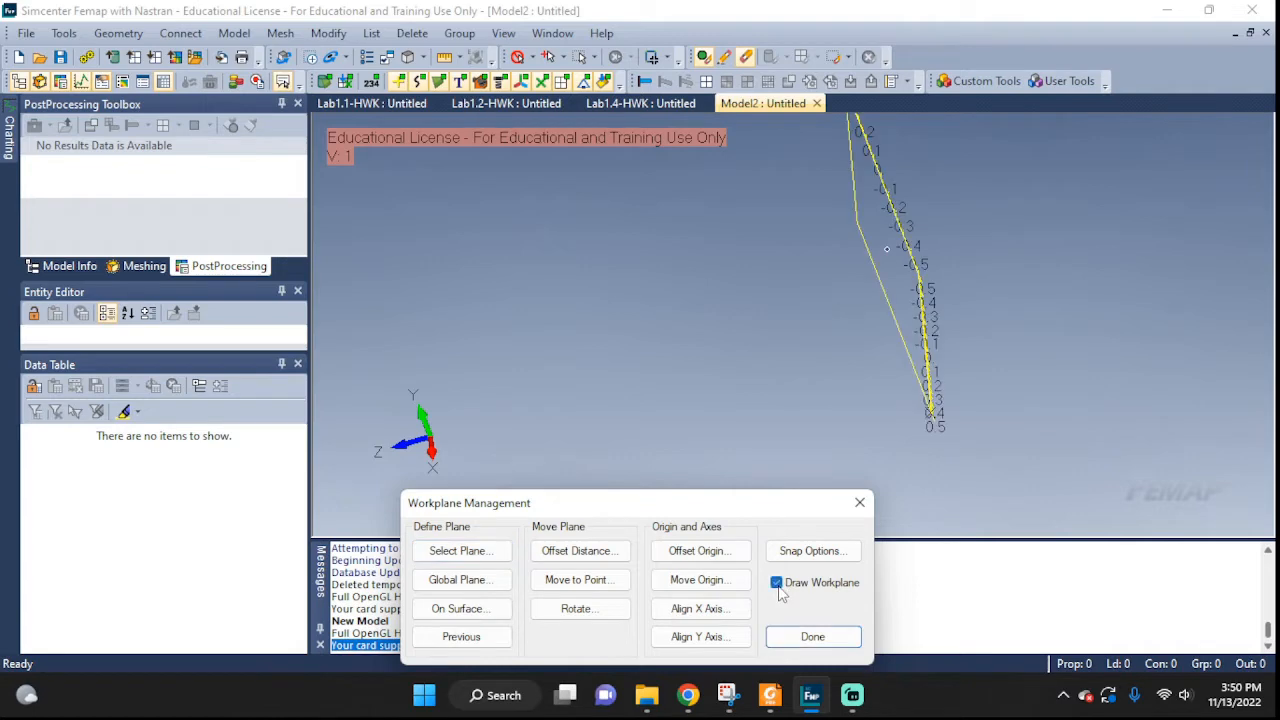
pyautogui.moveTo(1099, 224); pyautogui.dragTo(1004, 404, button='middle')
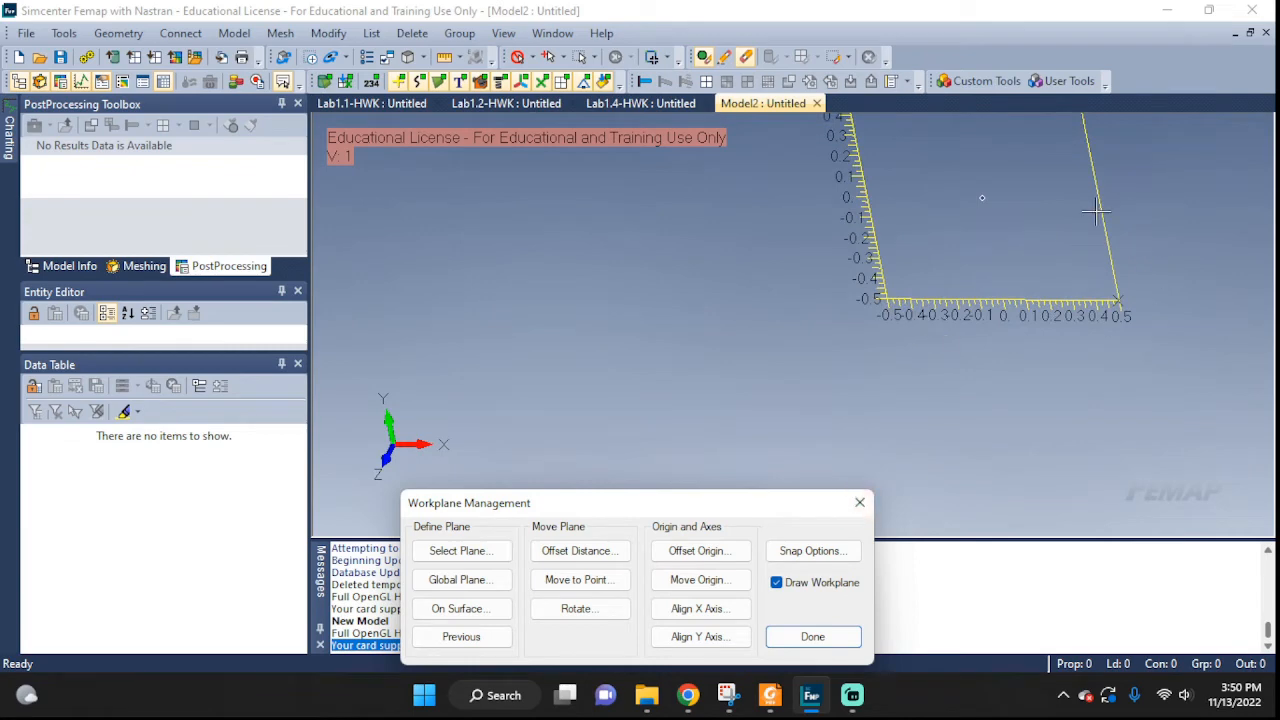
pyautogui.scroll(2, 1098, 210)
pyautogui.scroll(3, 1098, 217)
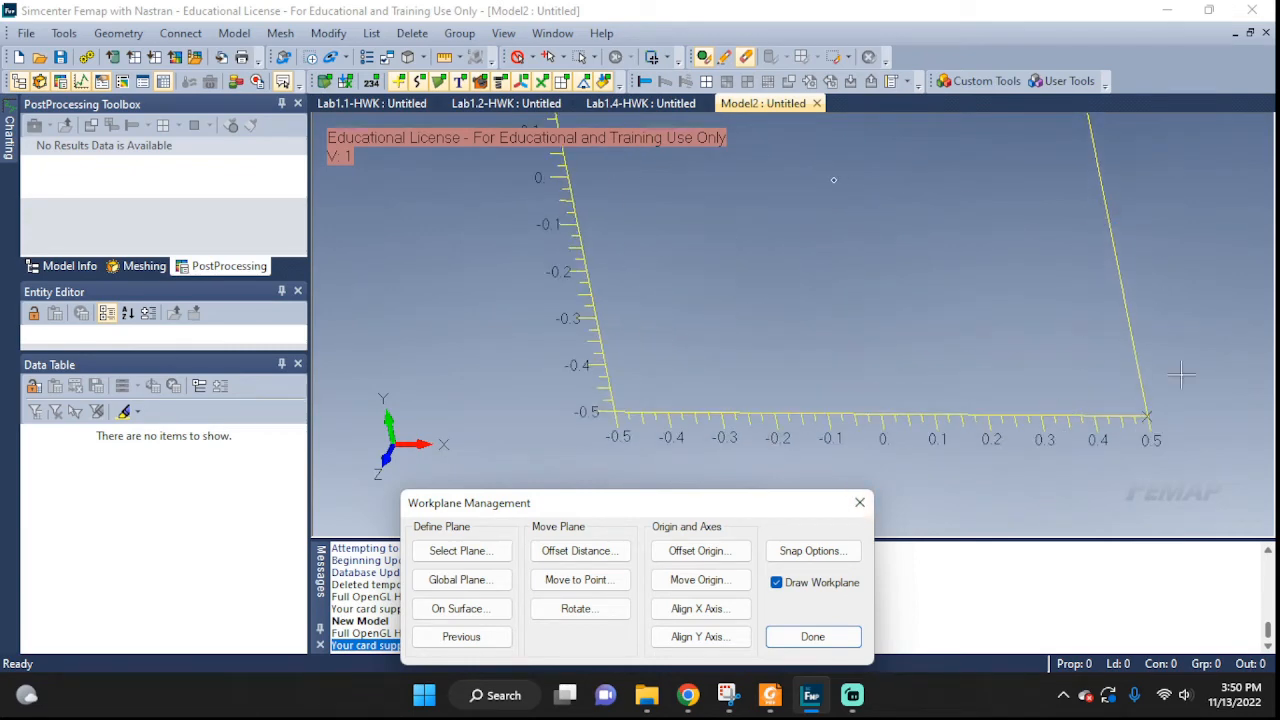
# Step: Set the workplane's snap options to uniform grid spacing, dots grid style, and a size up to 20 in both X and Y
pyautogui.click(812, 551)
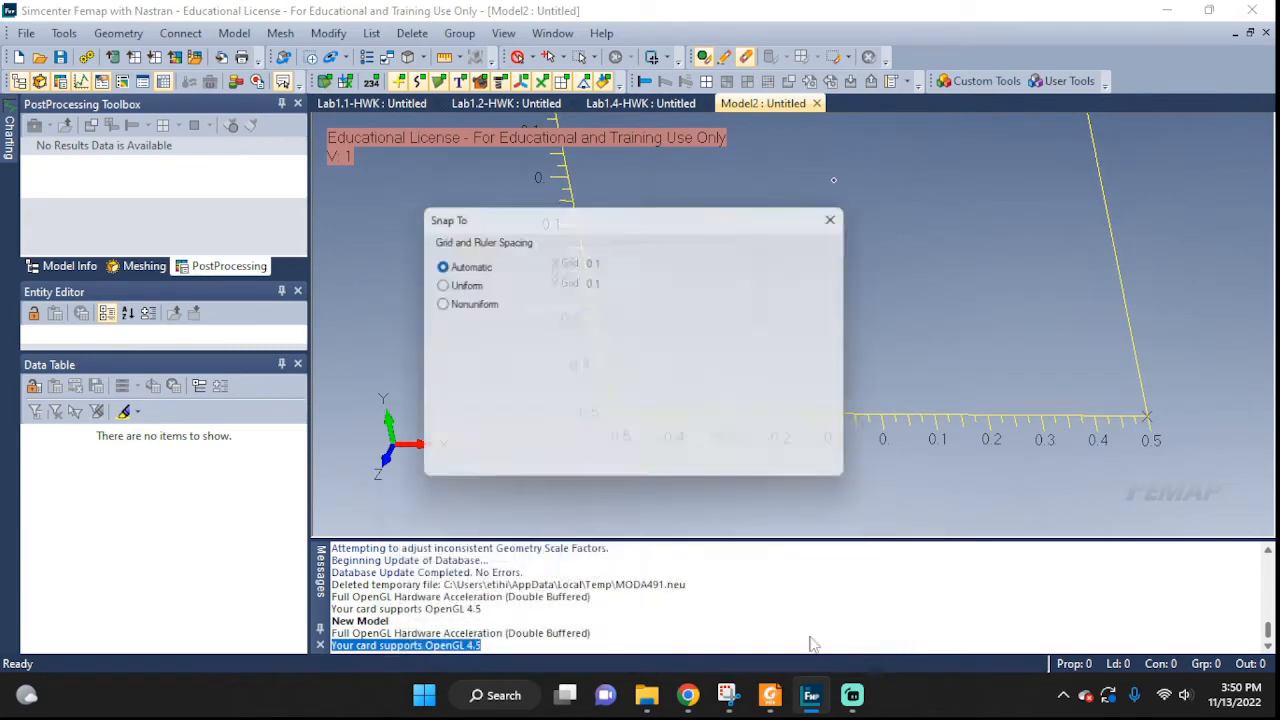
pyautogui.moveTo(537, 221); pyautogui.dragTo(650, 221)
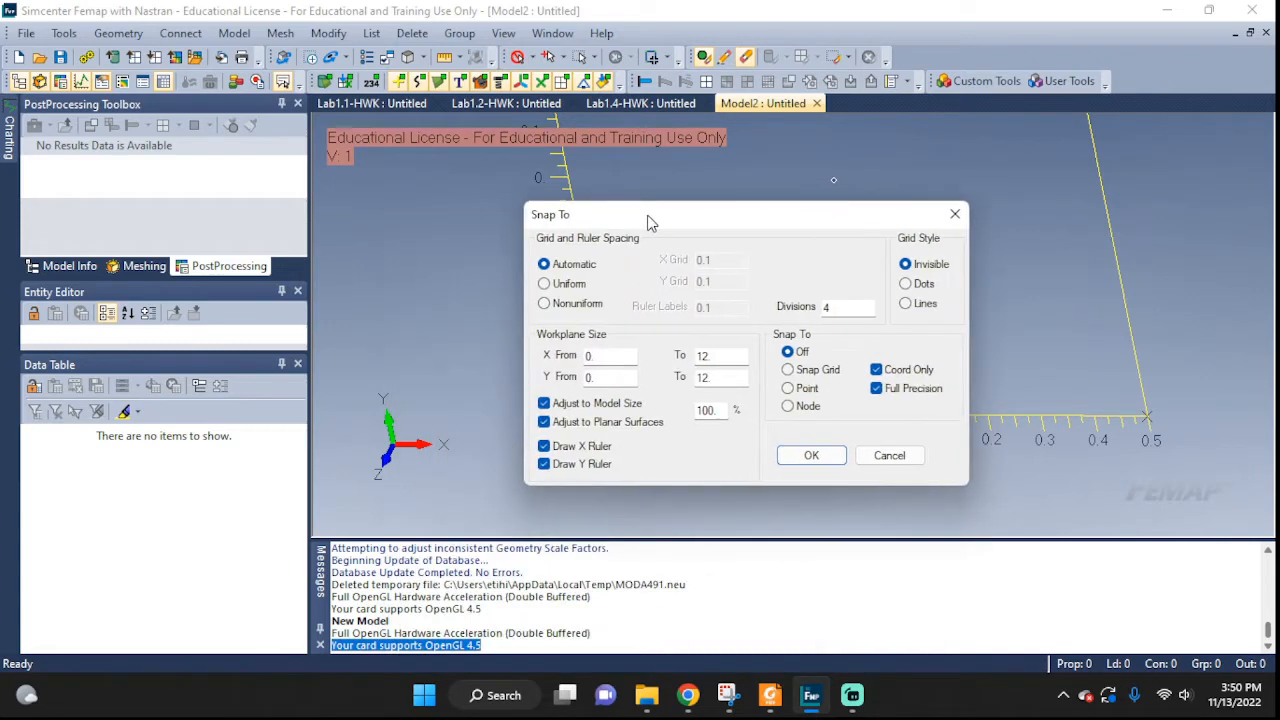
pyautogui.click(544, 284)
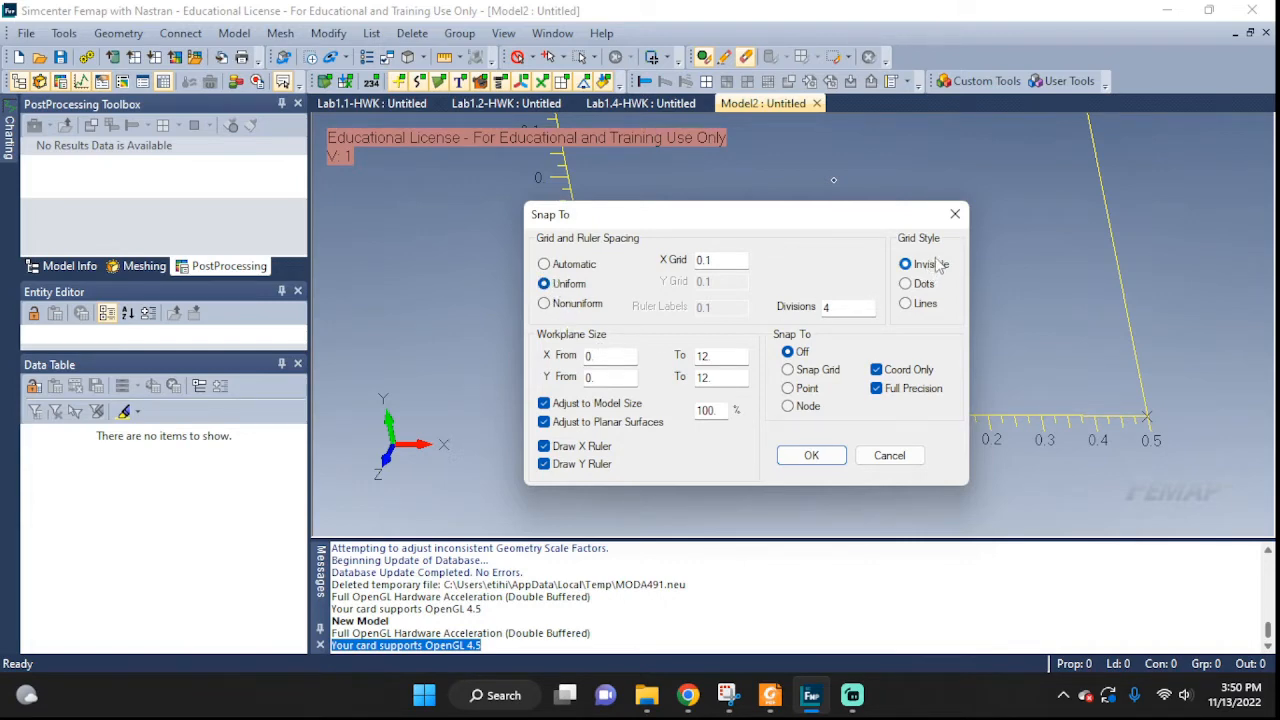
pyautogui.moveTo(870, 215); pyautogui.dragTo(642, 278)
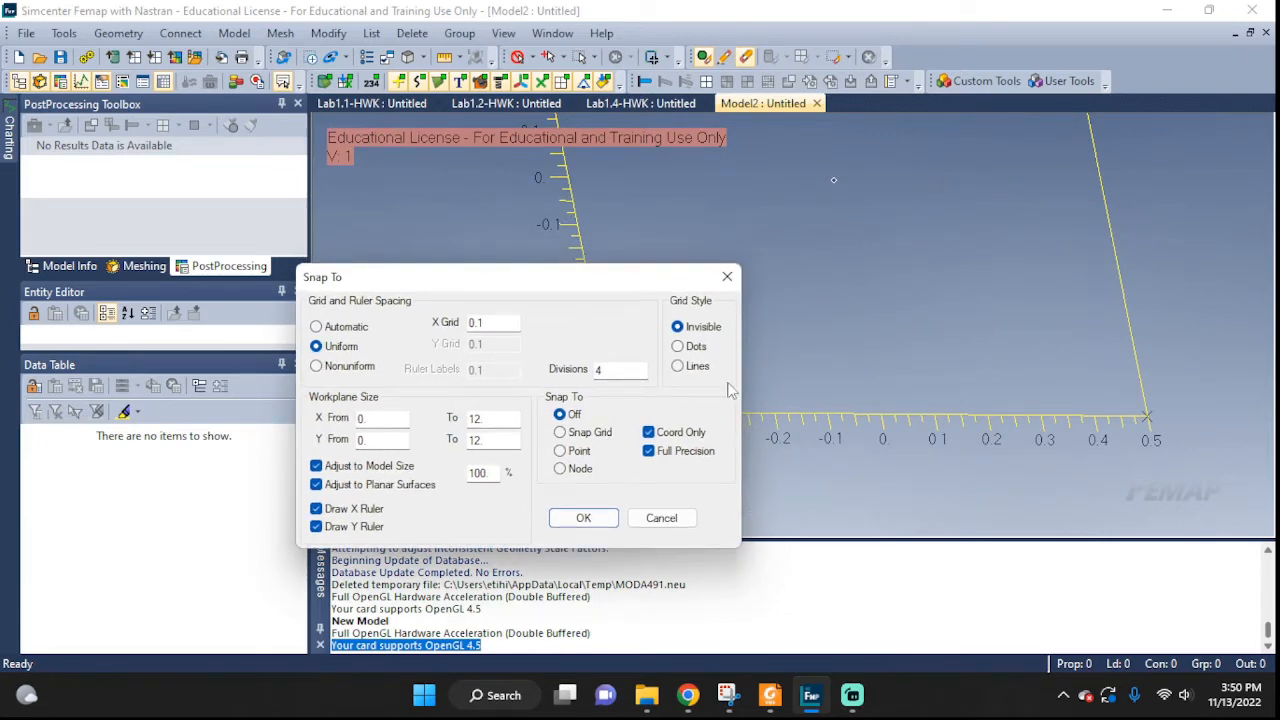
pyautogui.click(678, 348)
pyautogui.click(490, 420)
pyautogui.write('20')
pyautogui.click(485, 440)
pyautogui.write('20')
pyautogui.click(574, 514)
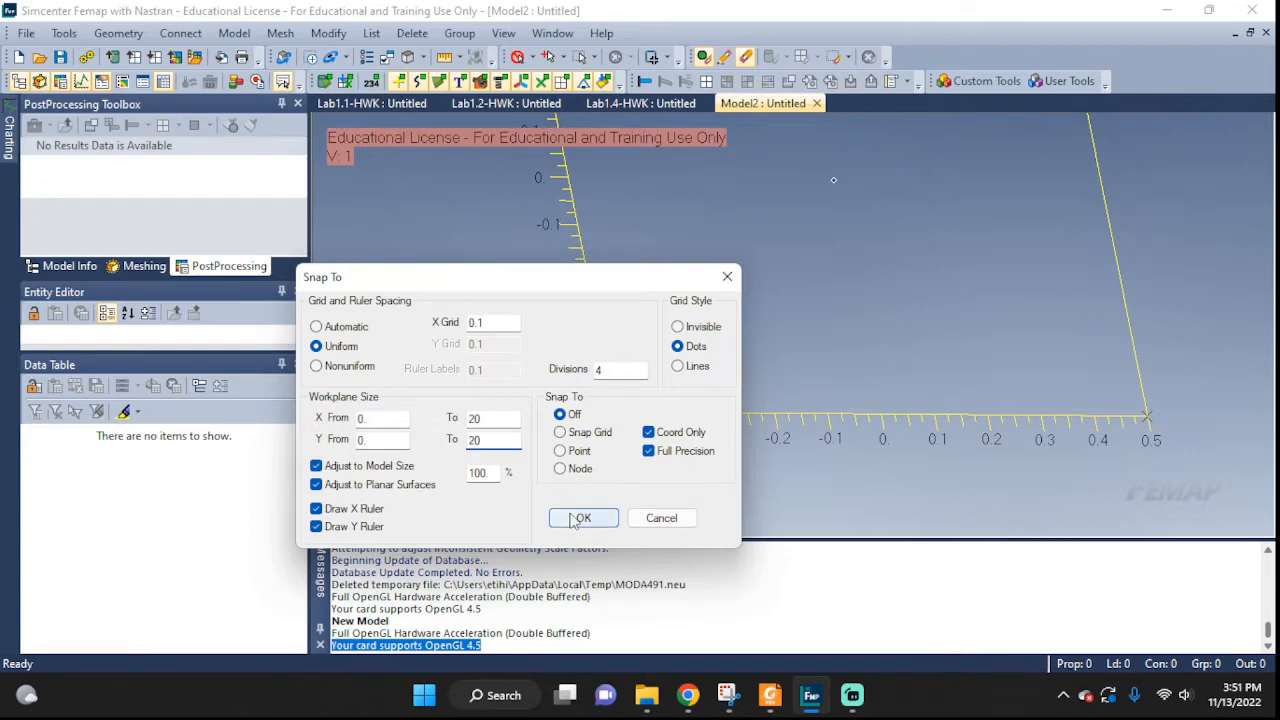
# Step: Change the workplane's grid style to lines, keeping the workplane drawn
pyautogui.moveTo(861, 290); pyautogui.dragTo(1031, 263, button='middle')
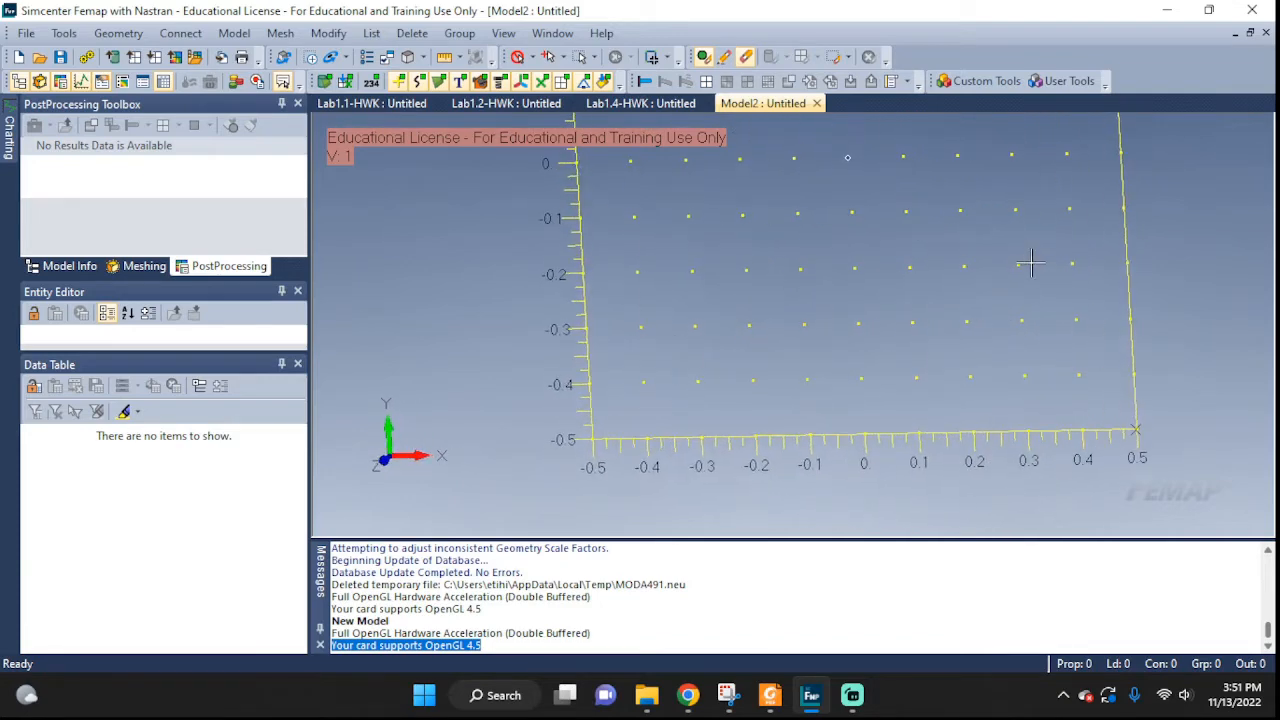
pyautogui.rightClick(772, 354)
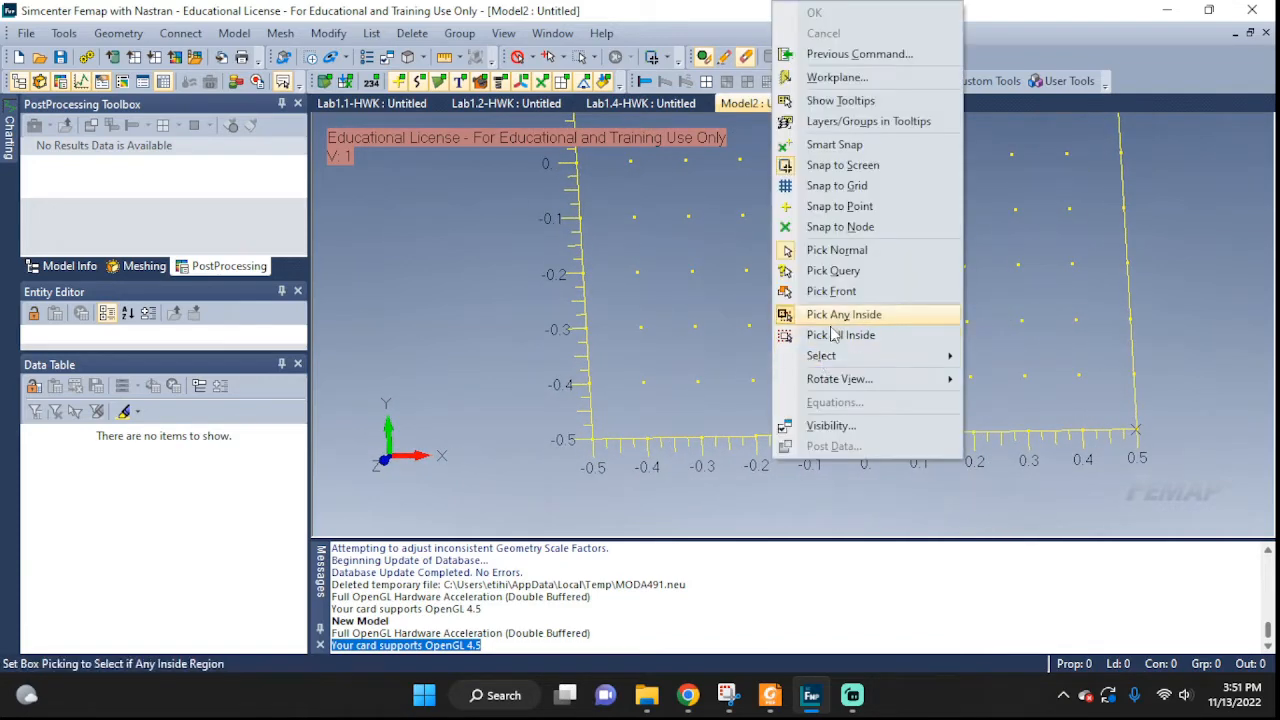
pyautogui.click(840, 86)
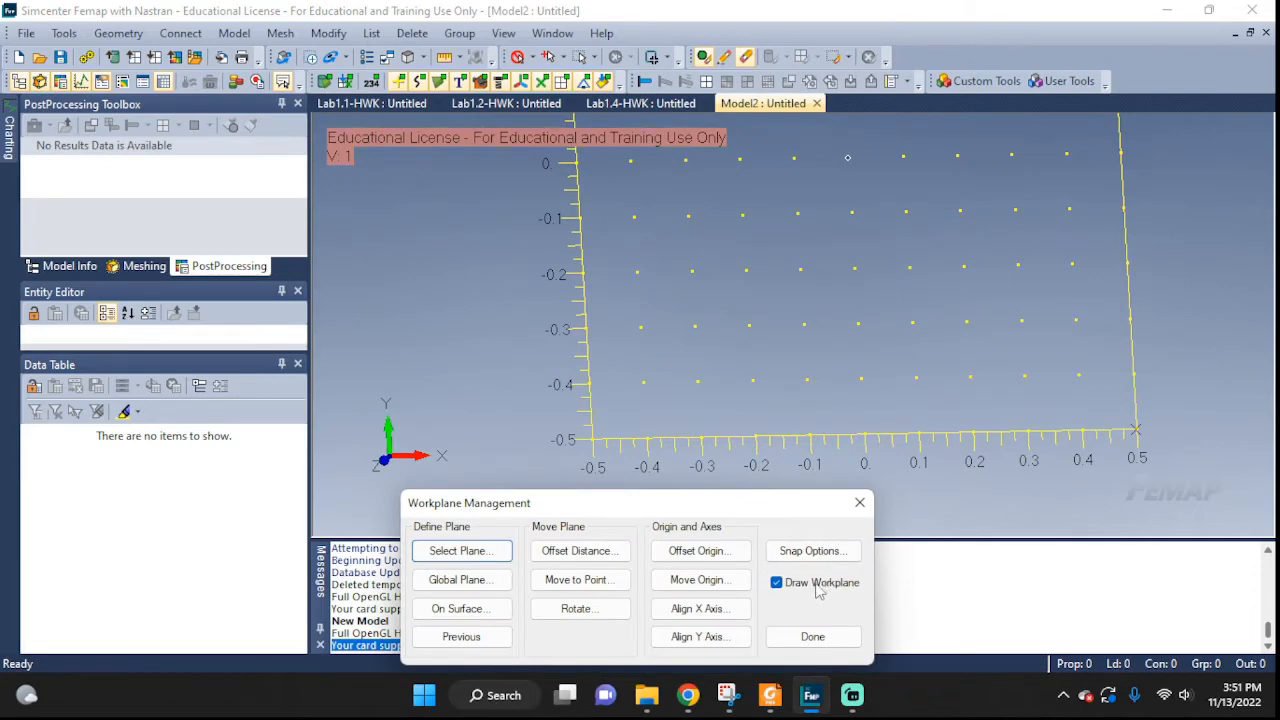
pyautogui.click(818, 591)
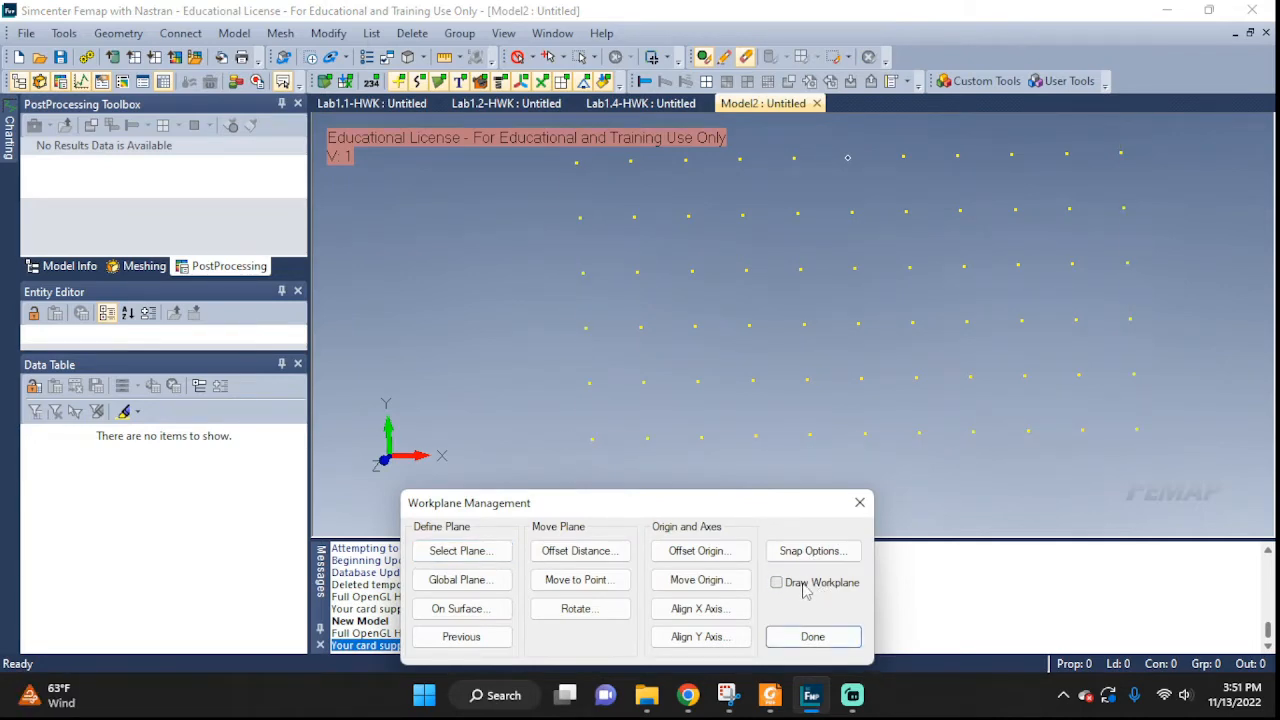
pyautogui.click(812, 582)
pyautogui.click(813, 551)
pyautogui.click(798, 304)
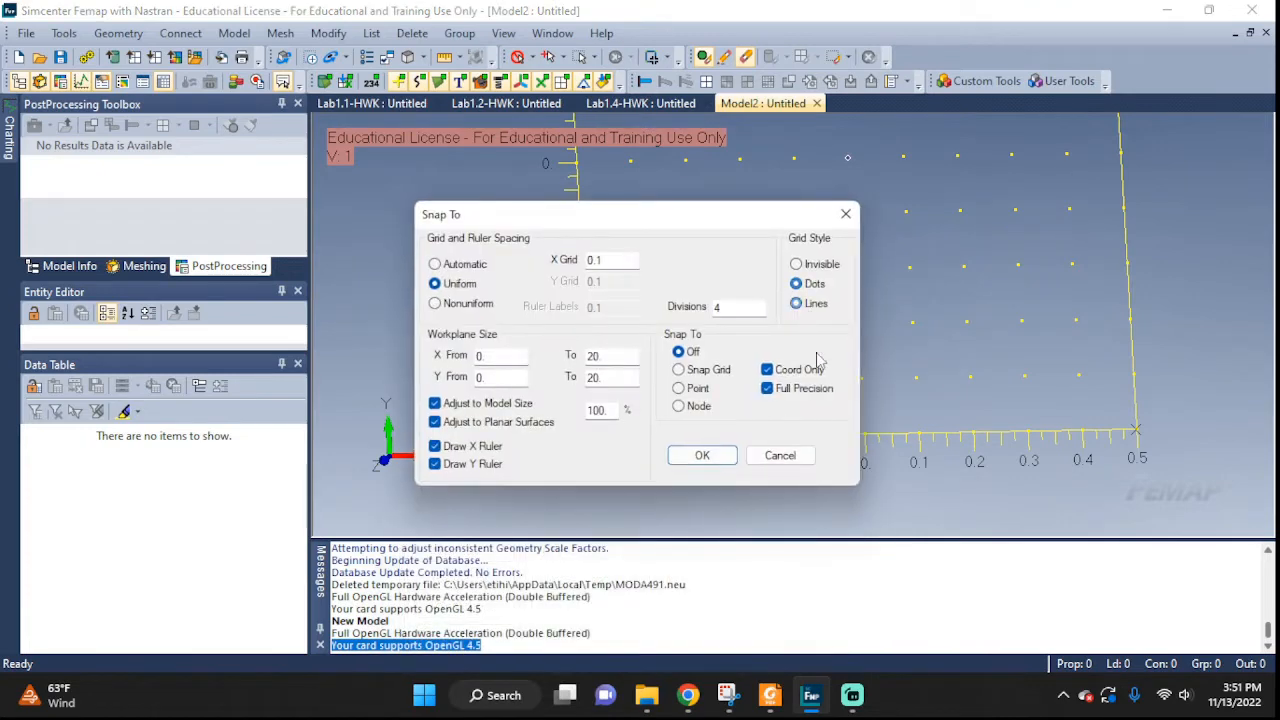
pyautogui.click(702, 455)
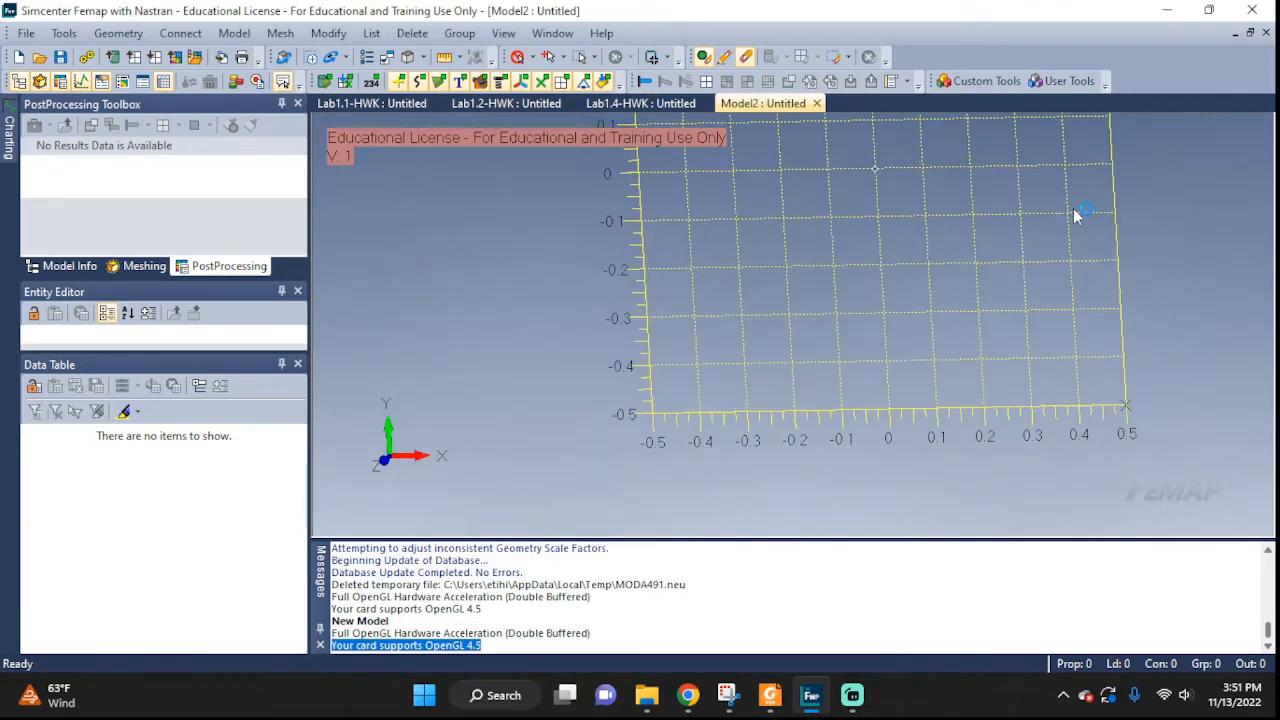
# Step: Examine the workplane grid, its rulers and the XYZ axis triad from several viewing angles and zoom levels
pyautogui.moveTo(1057, 271); pyautogui.dragTo(982, 324, button='middle')
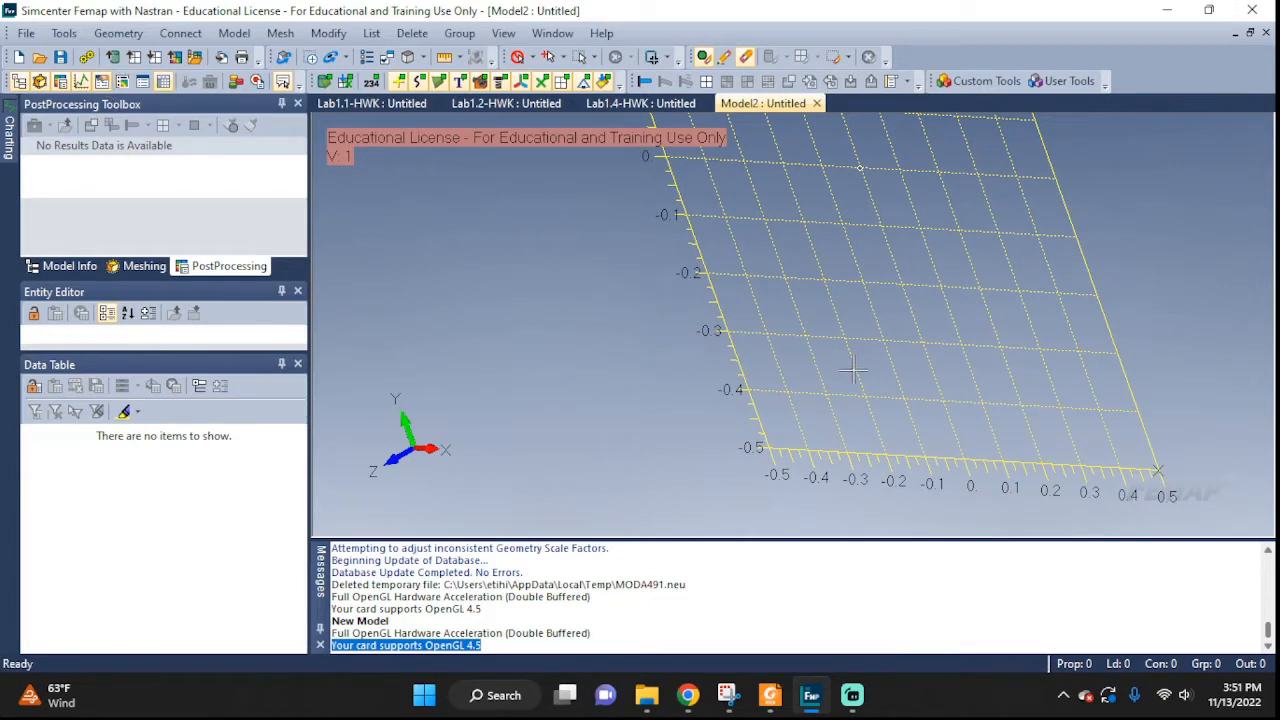
pyautogui.moveTo(853, 370); pyautogui.dragTo(823, 357, button='middle')
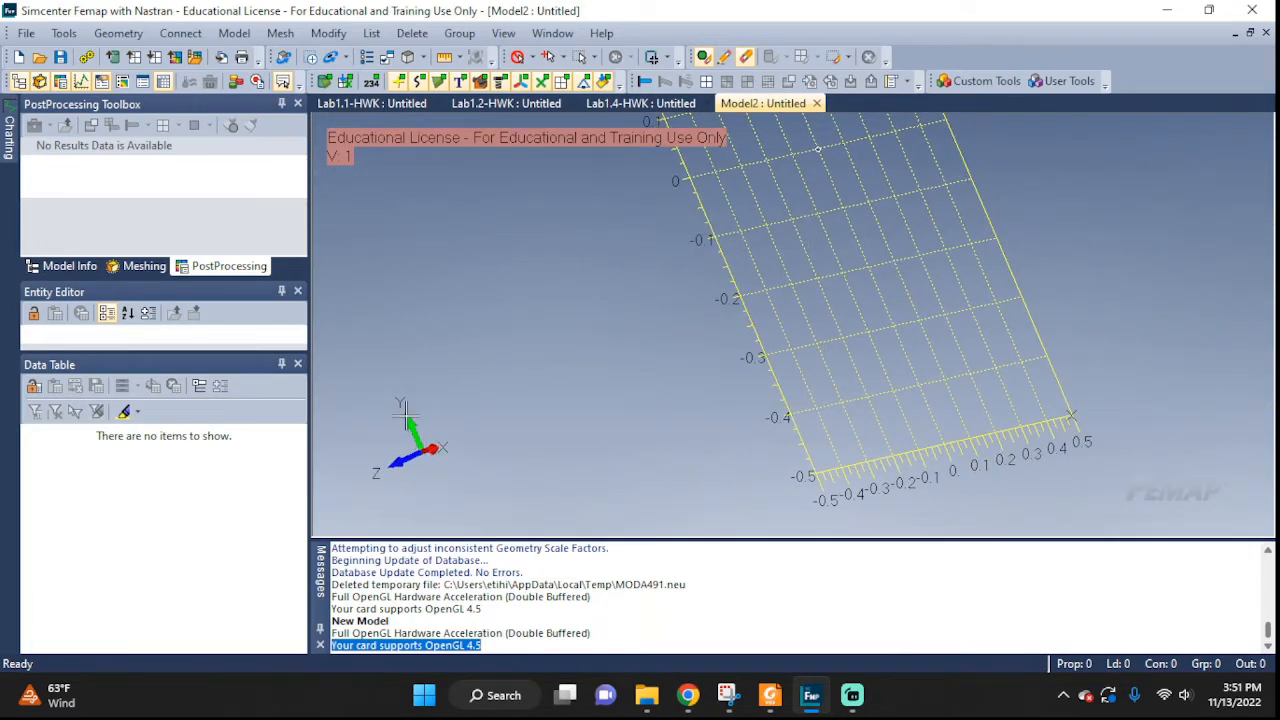
pyautogui.moveTo(553, 397); pyautogui.dragTo(587, 460, button='middle')
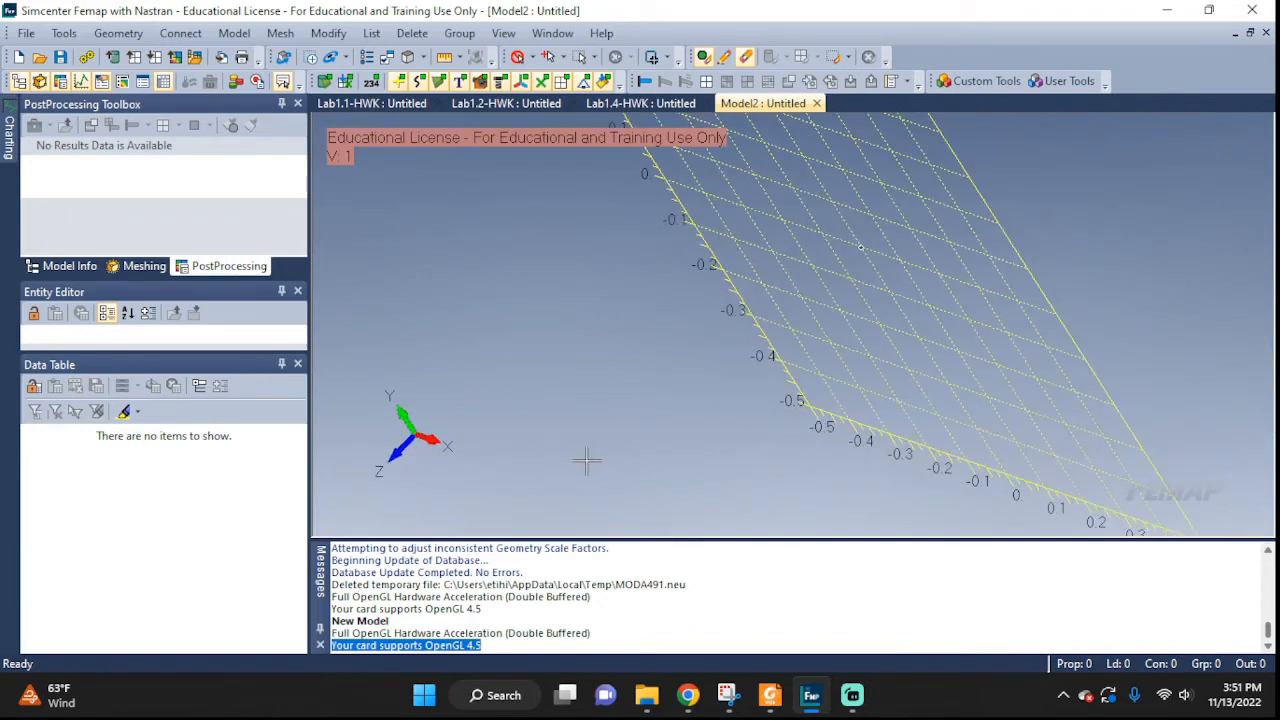
pyautogui.moveTo(912, 477); pyautogui.dragTo(931, 386, button='middle')
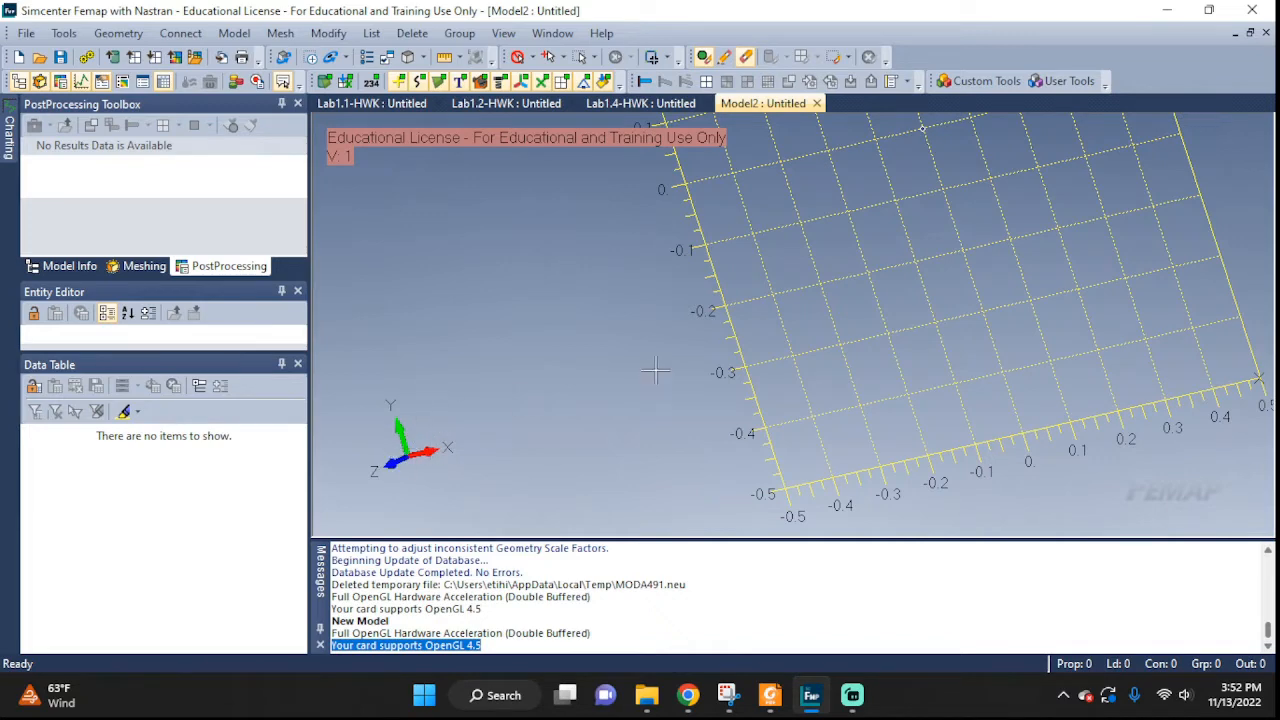
pyautogui.moveTo(655, 370); pyautogui.dragTo(727, 349, button='middle')
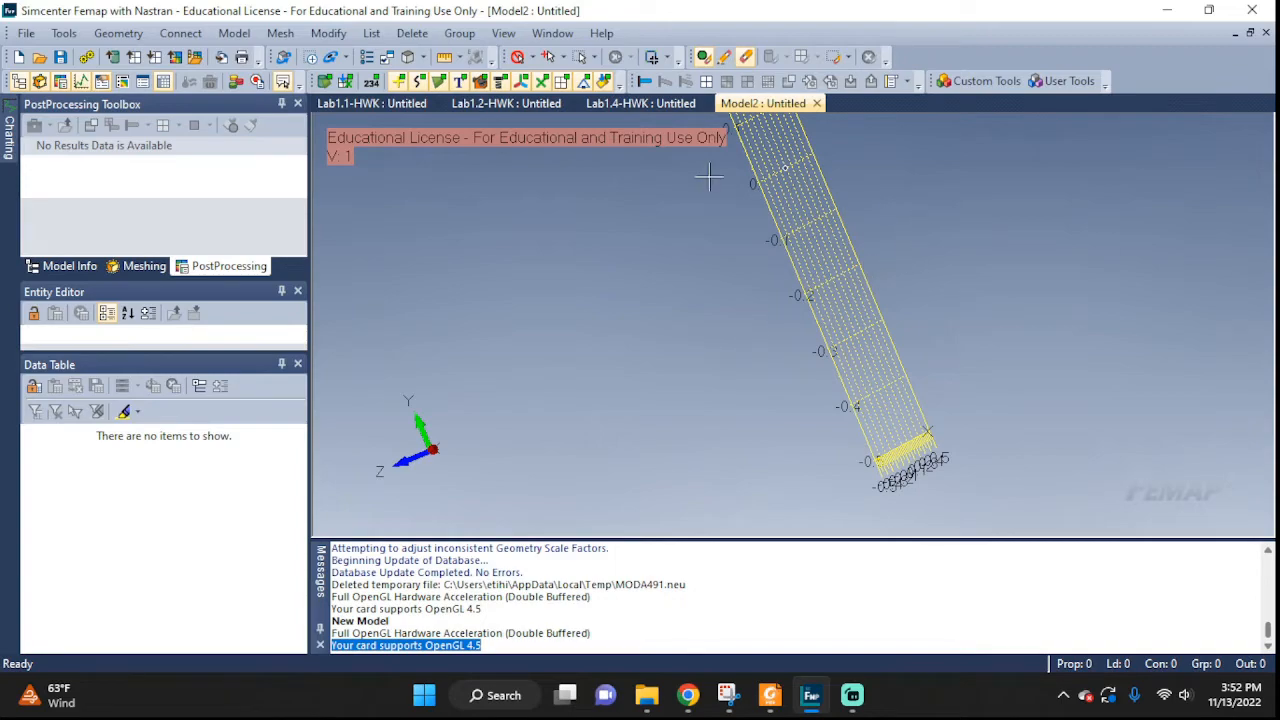
pyautogui.moveTo(635, 353); pyautogui.dragTo(722, 371, button='middle')
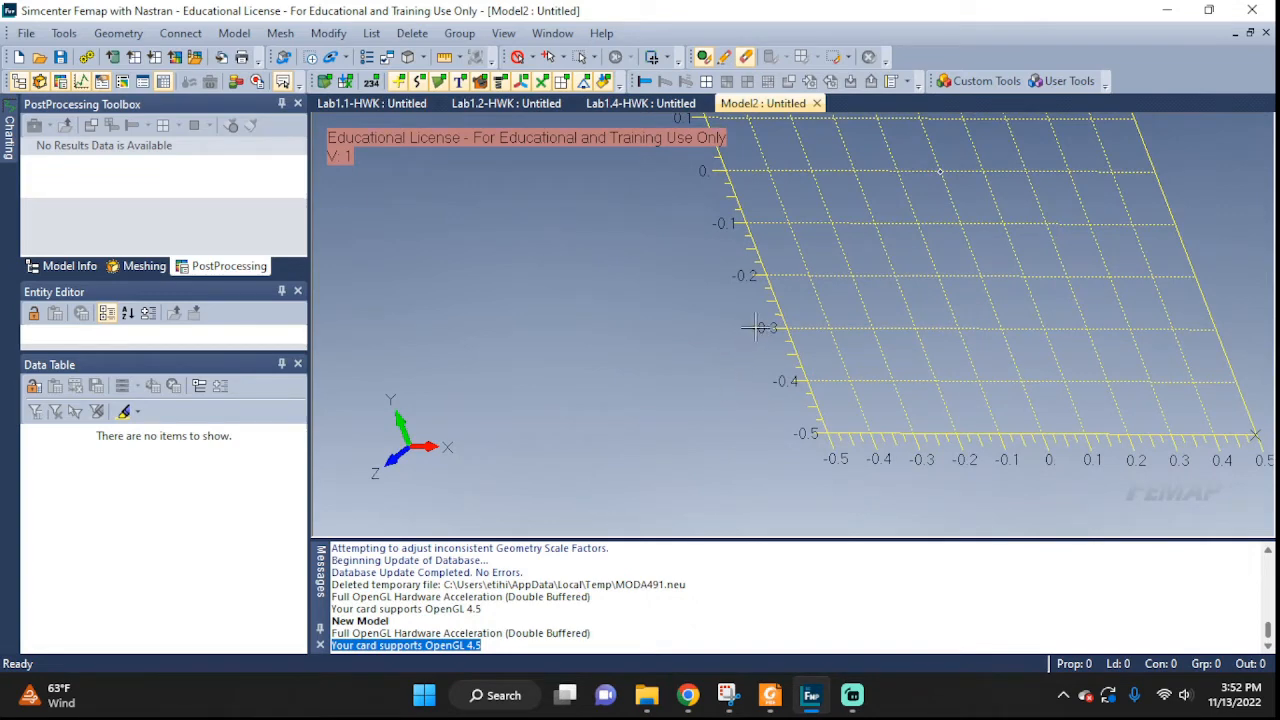
pyautogui.scroll(-5, 755, 327)
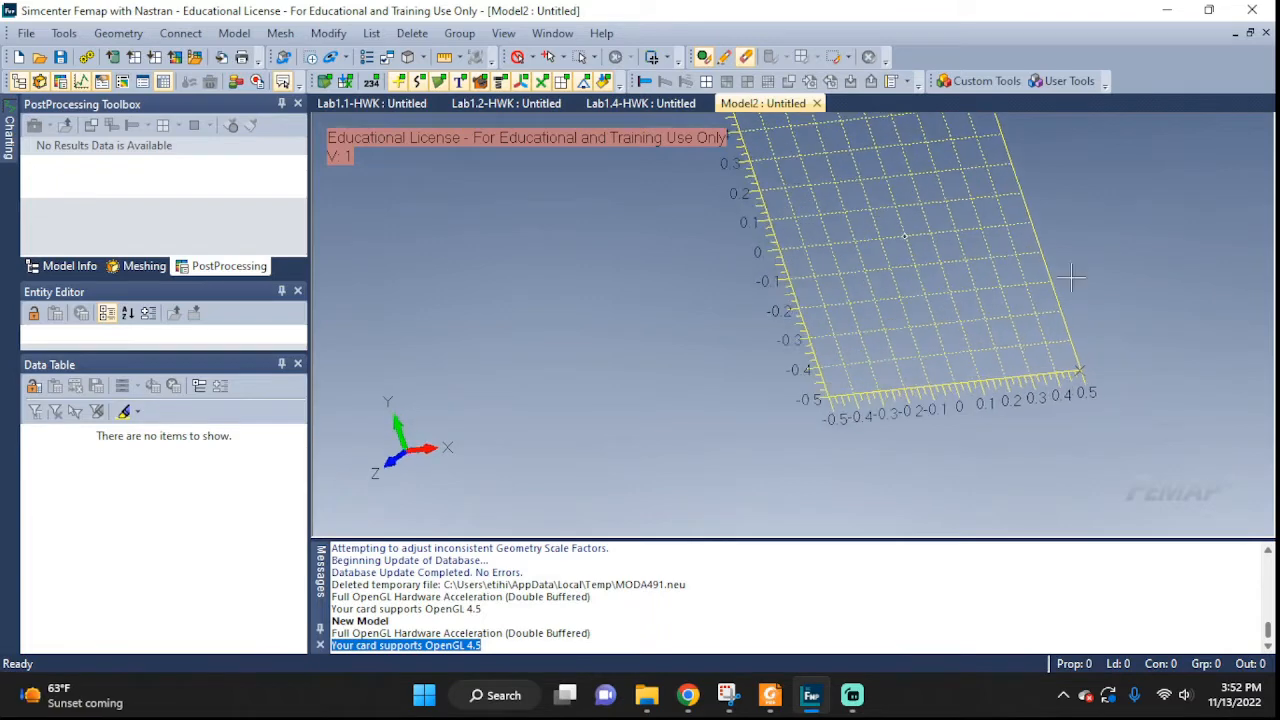
pyautogui.moveTo(1070, 278); pyautogui.dragTo(904, 336, button='middle')
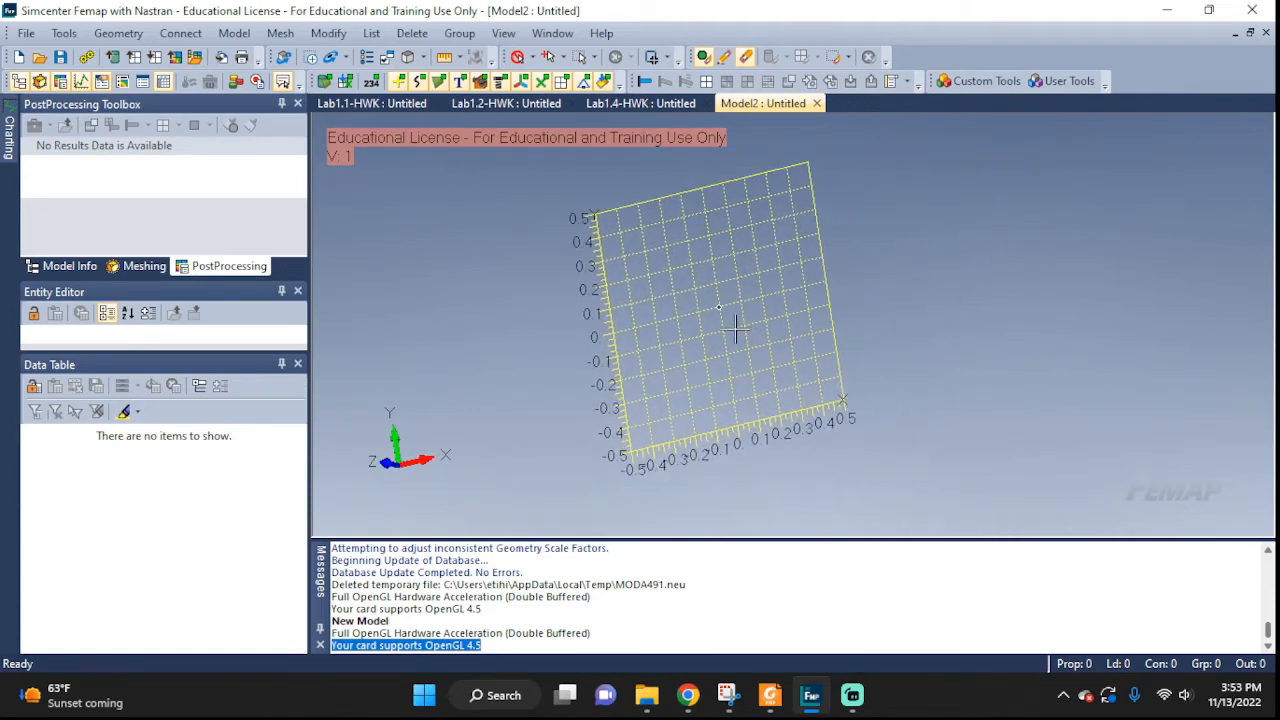
pyautogui.moveTo(735, 328); pyautogui.dragTo(876, 333, button='middle')
pyautogui.moveTo(785, 388); pyautogui.dragTo(895, 349, button='middle')
pyautogui.moveTo(1000, 338); pyautogui.dragTo(870, 241, button='middle')
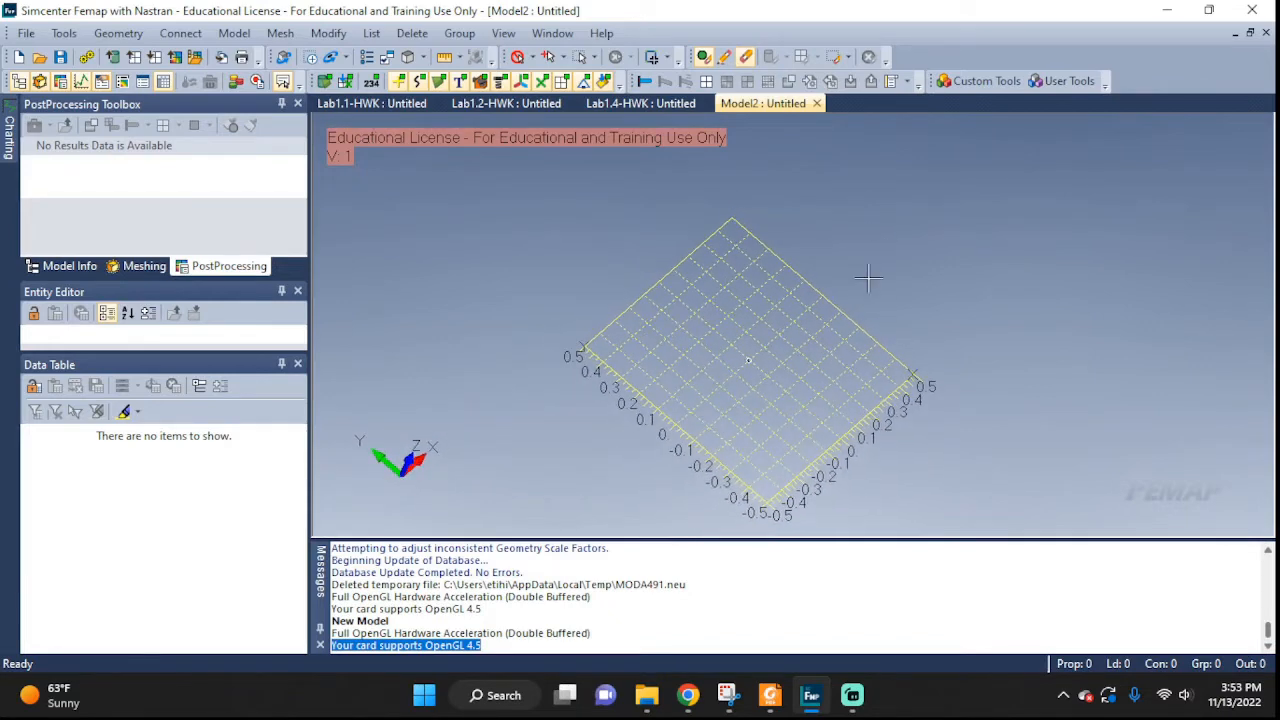
pyautogui.keyDown('ctrl'); pyautogui.moveTo(854, 319); pyautogui.dragTo(741, 368, button='middle'); pyautogui.keyUp('ctrl')
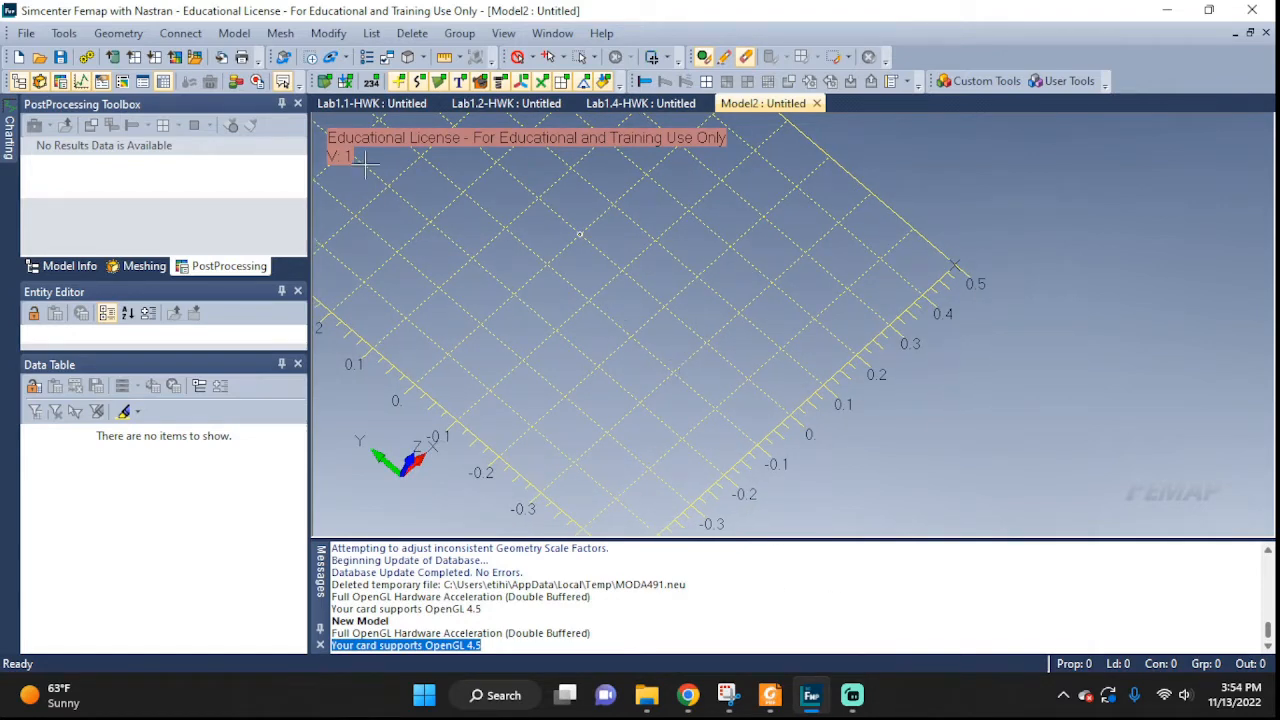
# Step: Inspect the two-hole plate in Lab1.1-HWK from different angles and return to Model2
pyautogui.click(367, 109)
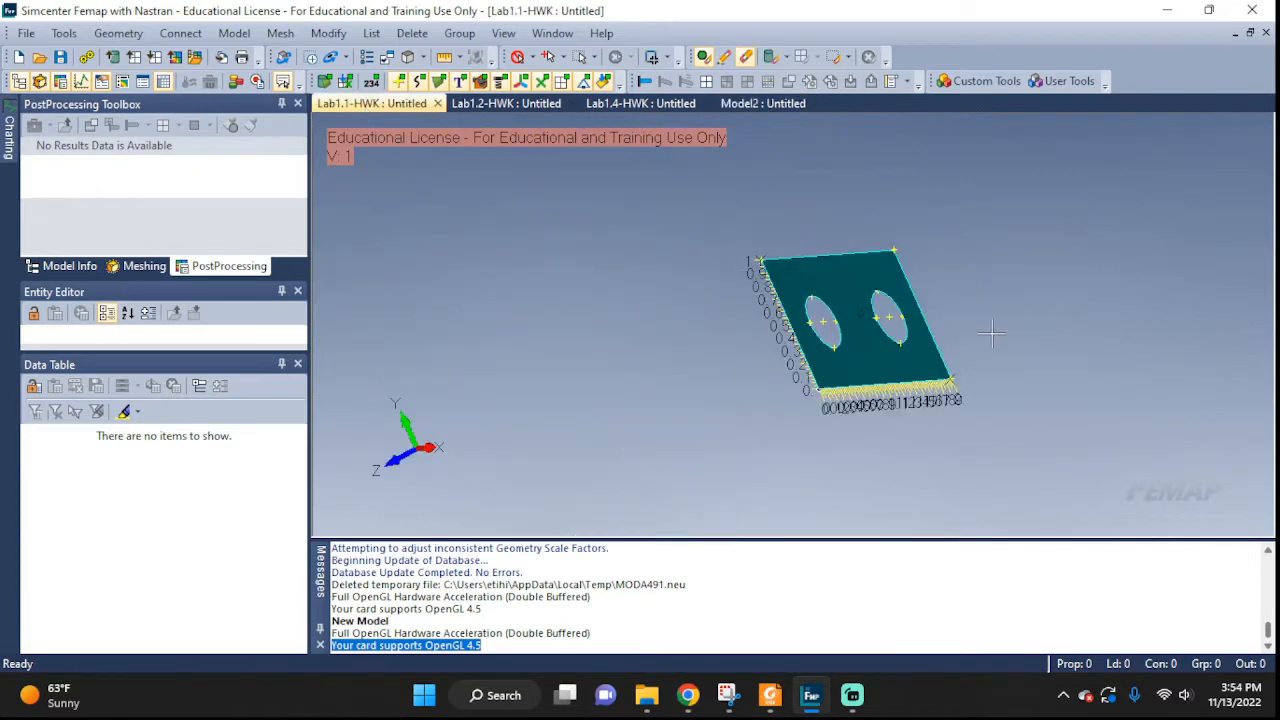
pyautogui.moveTo(991, 330); pyautogui.dragTo(1125, 300, button='middle')
pyautogui.moveTo(970, 400); pyautogui.dragTo(773, 246, button='middle')
pyautogui.click(760, 106)
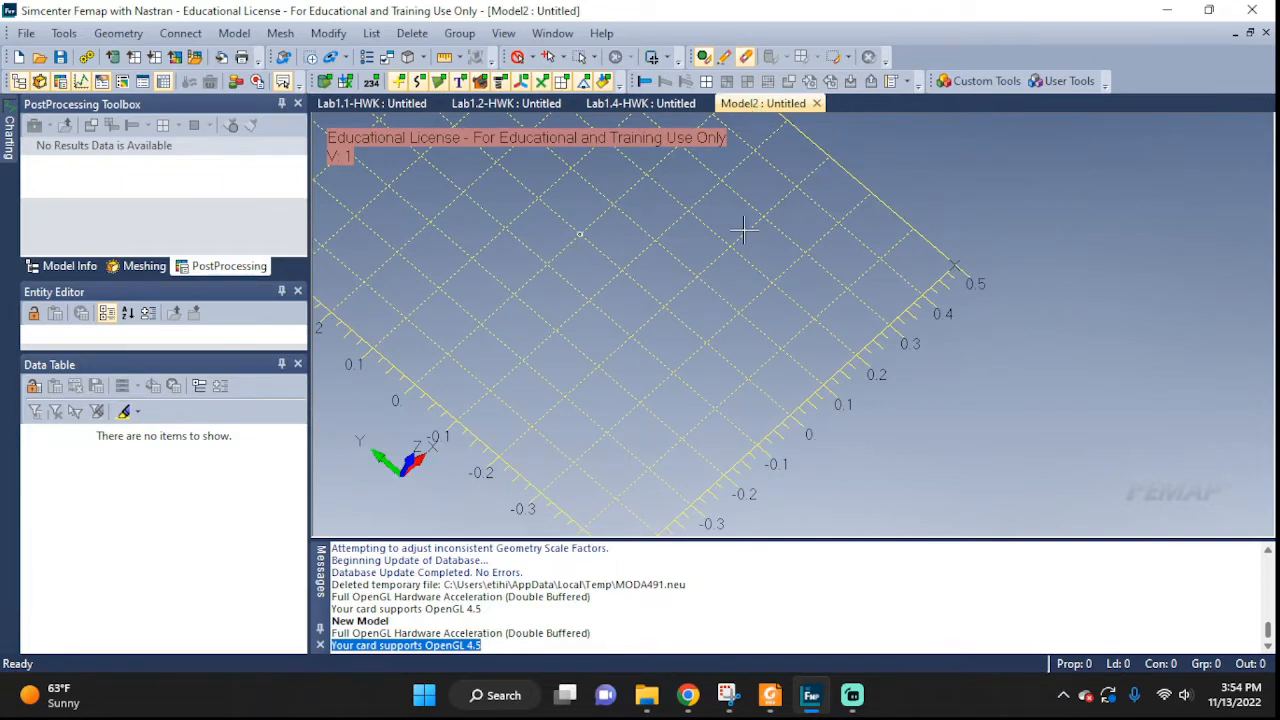
# Step: Orient the view to Top, rotated so that X runs horizontally, and frame the workplane grid around the origin
pyautogui.moveTo(743, 229); pyautogui.dragTo(522, 345, button='middle')
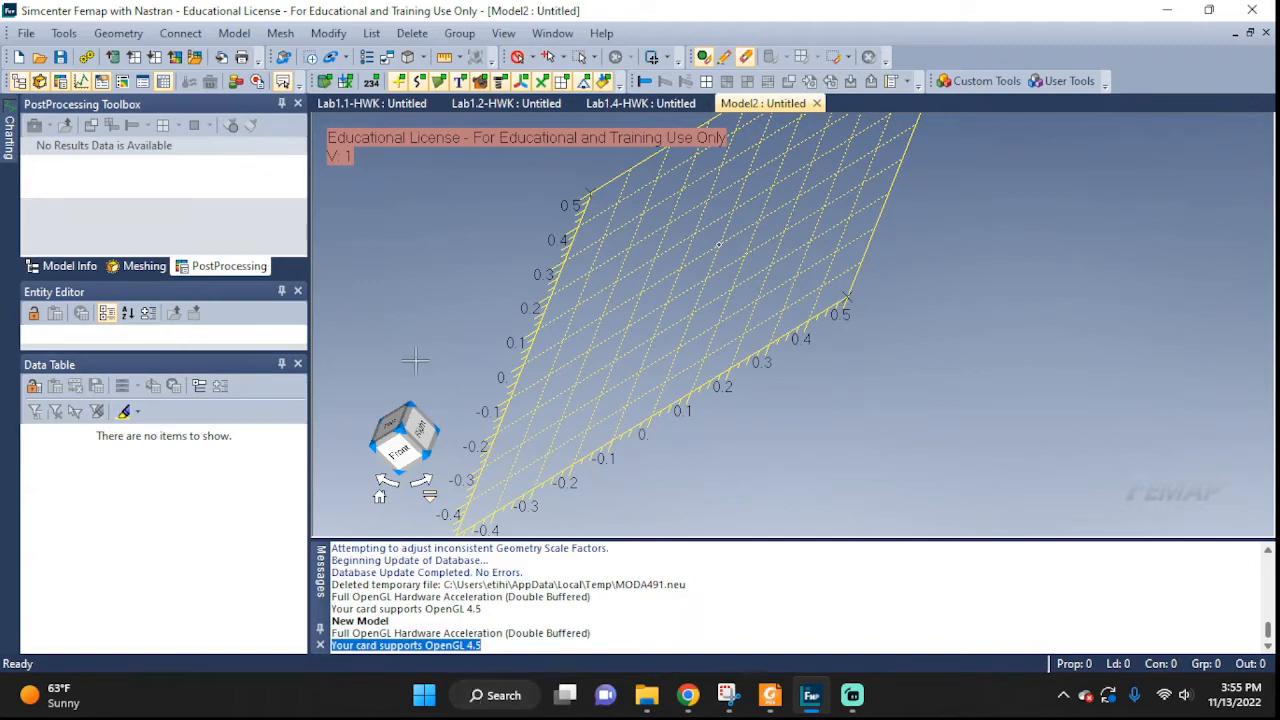
pyautogui.moveTo(415, 361); pyautogui.dragTo(582, 333, button='middle')
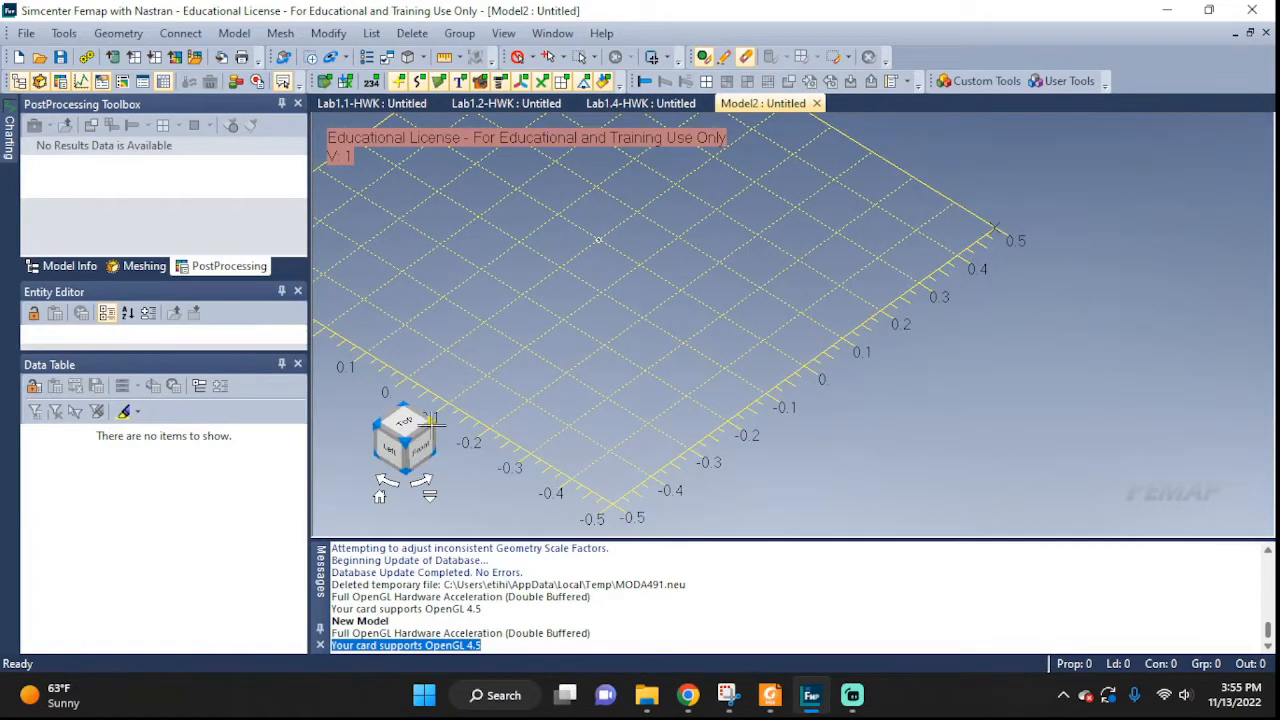
pyautogui.click(403, 422)
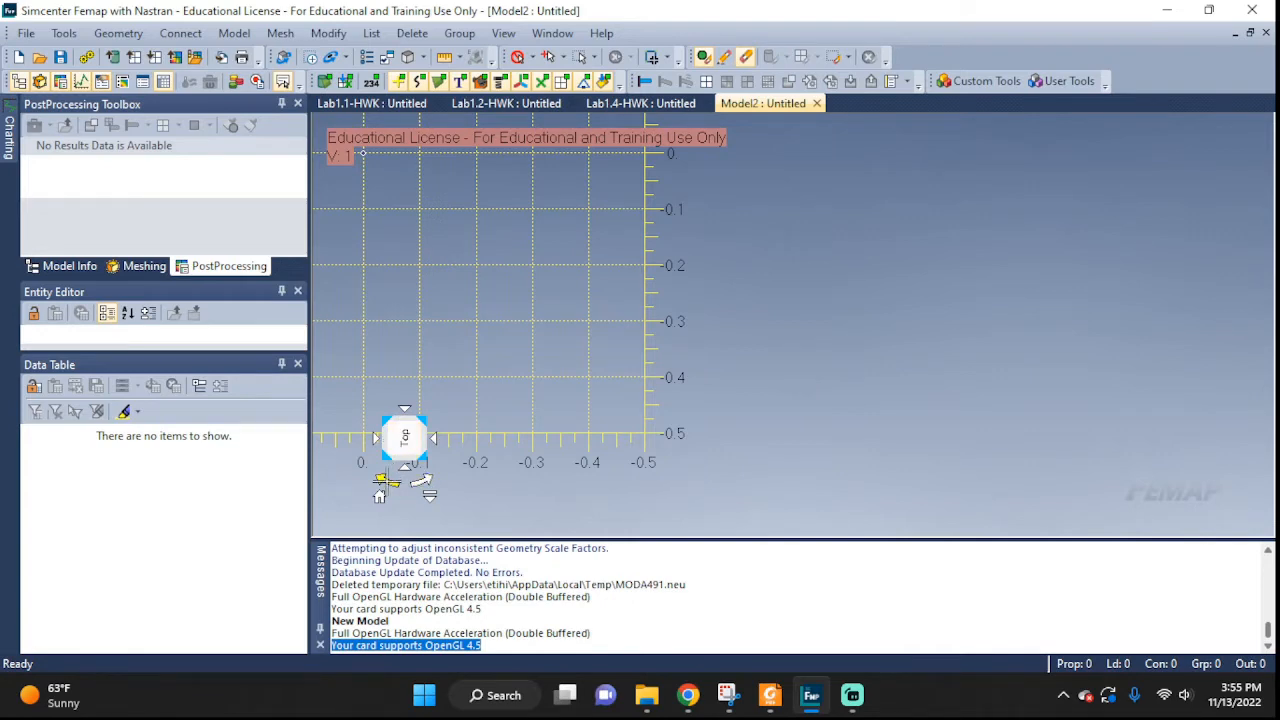
pyautogui.click(386, 482)
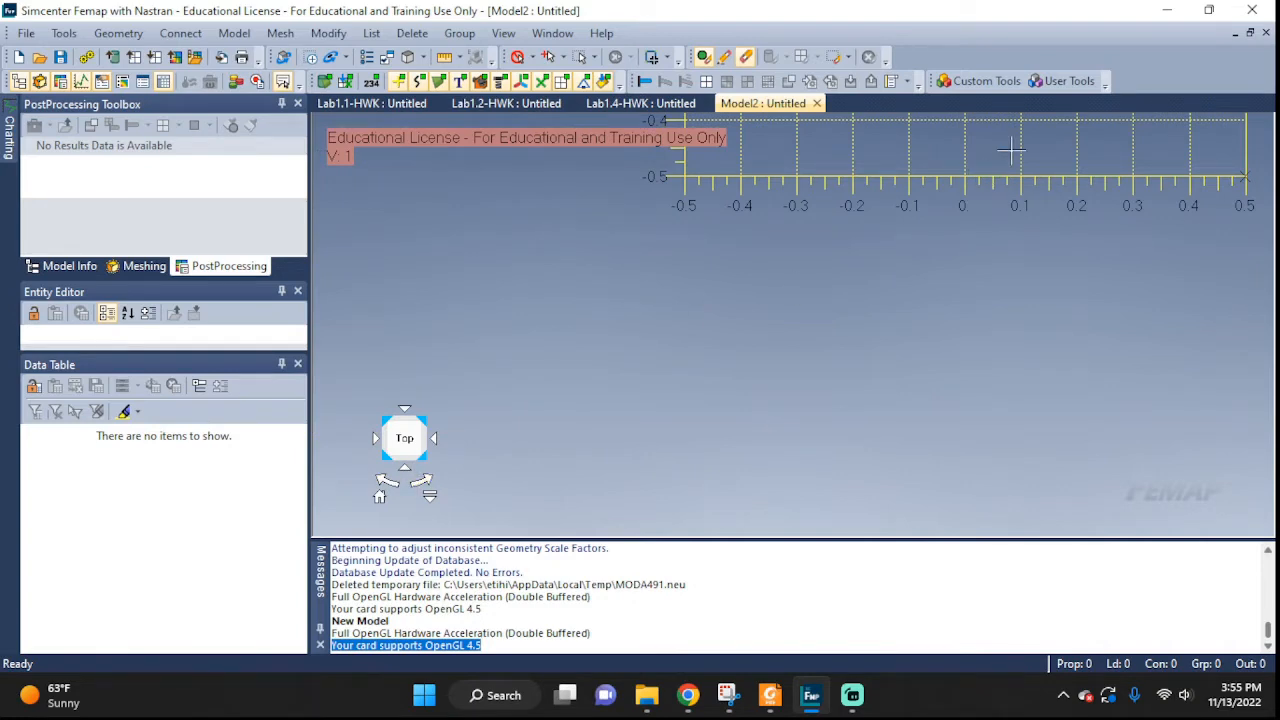
pyautogui.keyDown('ctrl'); pyautogui.moveTo(1010, 150); pyautogui.dragTo(831, 430, button='middle'); pyautogui.keyUp('ctrl')
pyautogui.scroll(2, 852, 200)
pyautogui.scroll(-4, 851, 250)
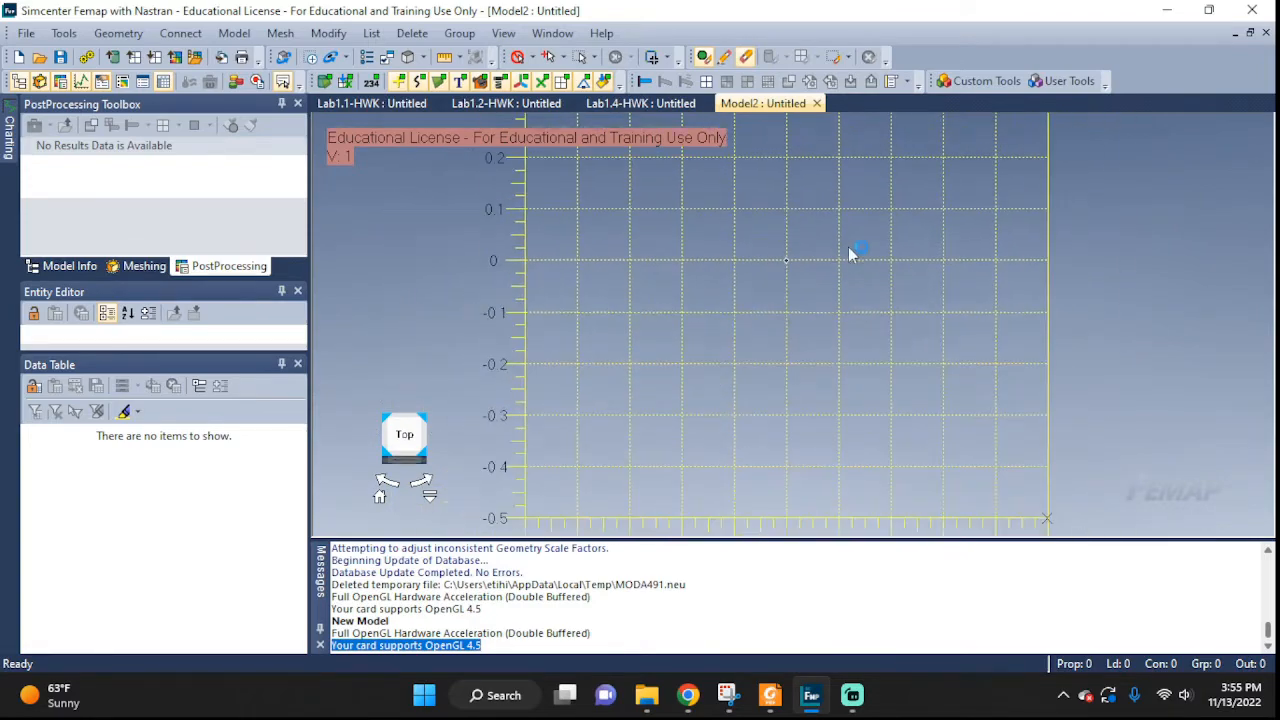
pyautogui.scroll(2, 809, 244)
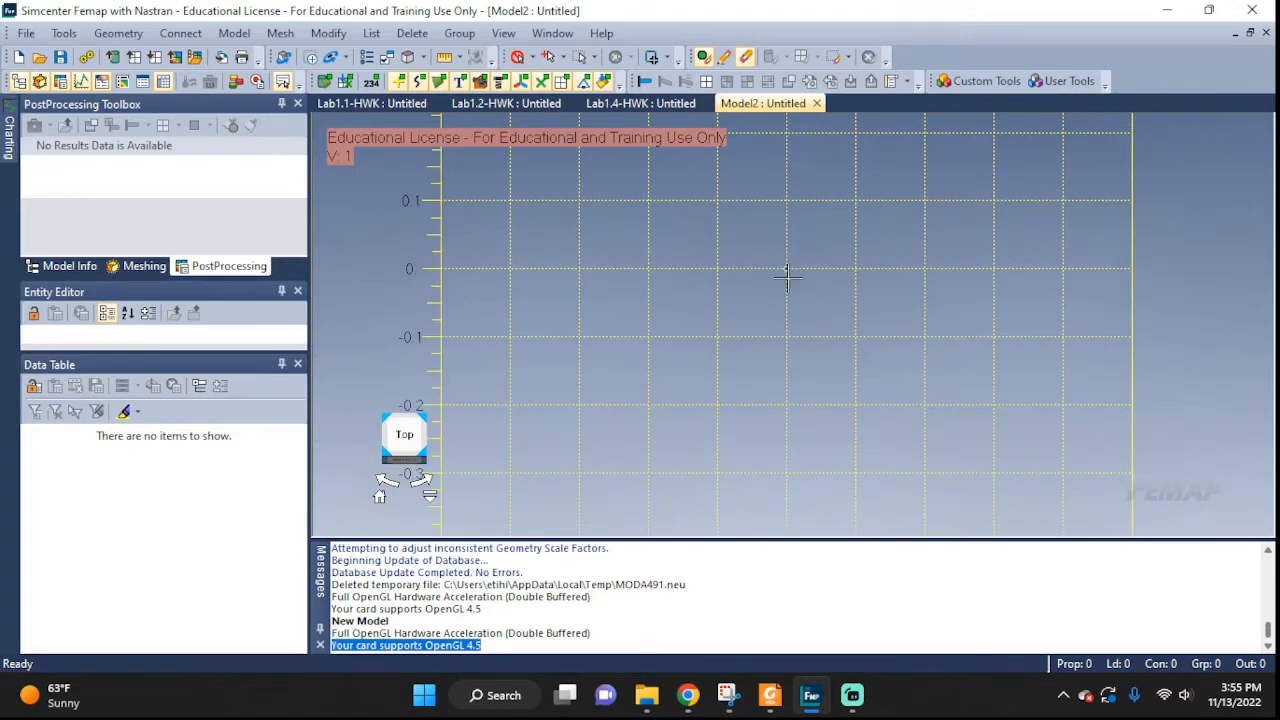
# Step: Create a workplane rectangle with its first corner at 0, 0, 0 and its diagonally opposite corner at 2, 1, 0
pyautogui.moveTo(729, 695)
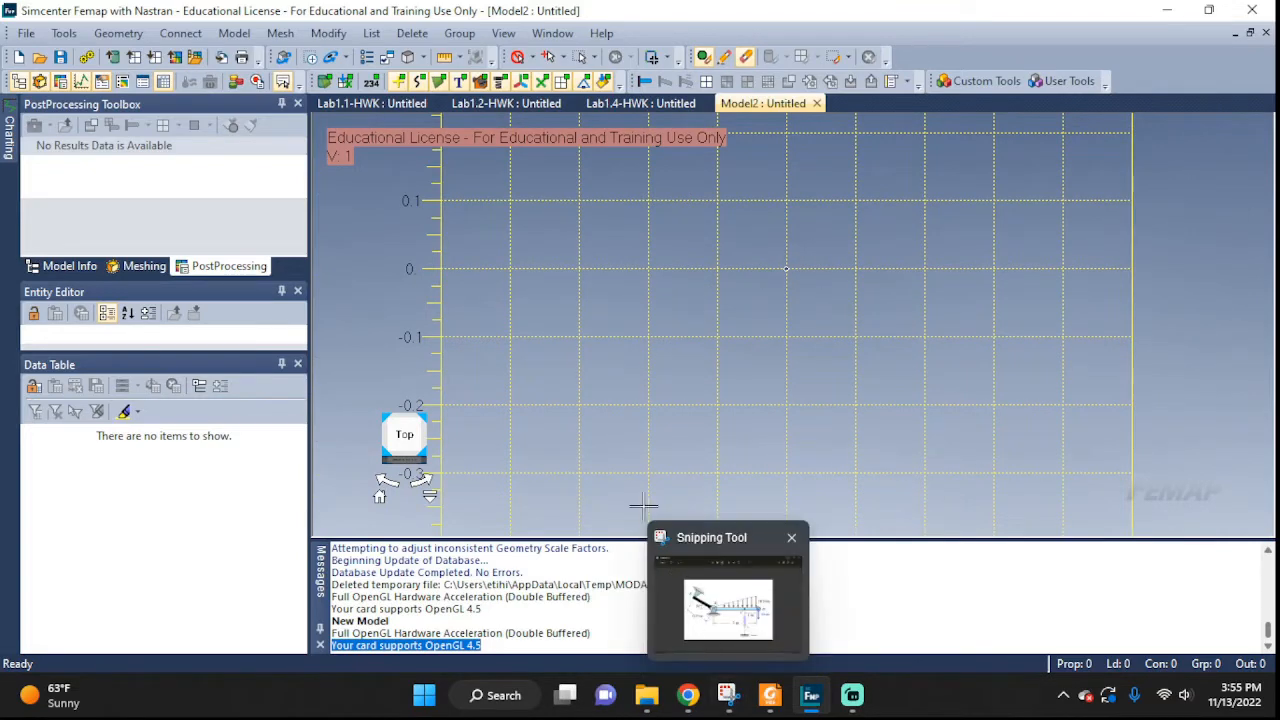
pyautogui.click(140, 38)
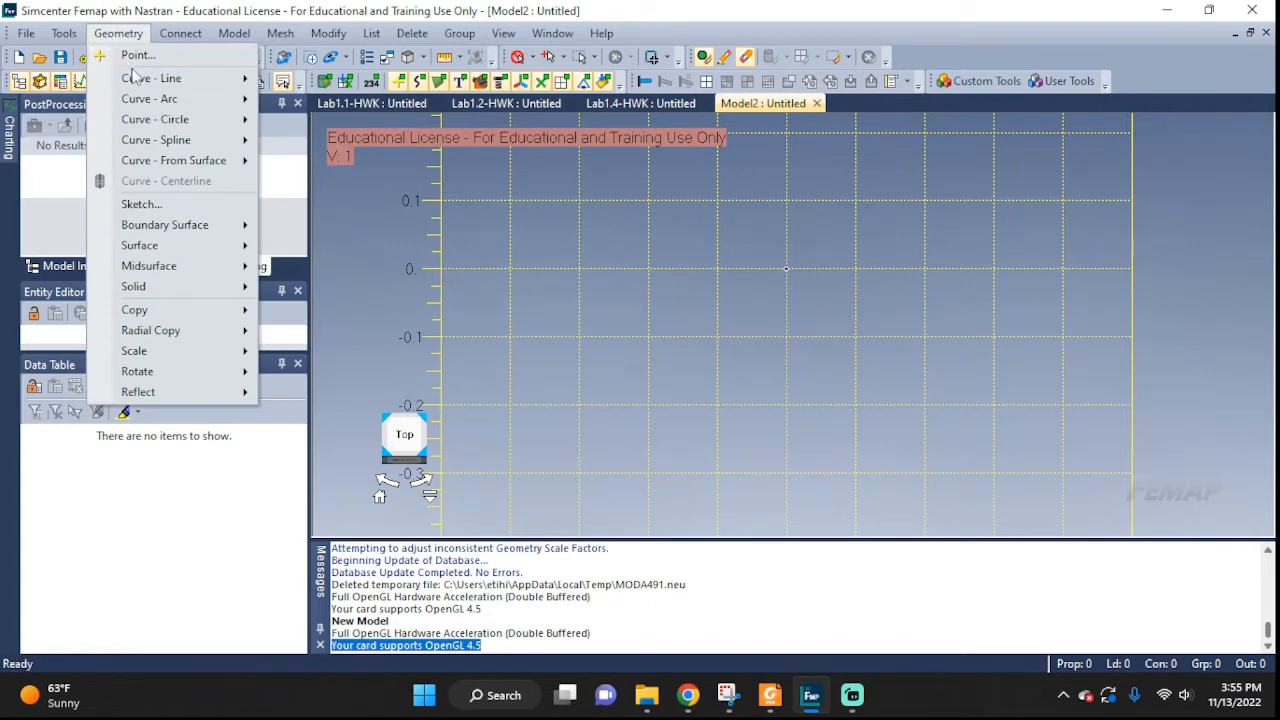
pyautogui.moveTo(137, 78)
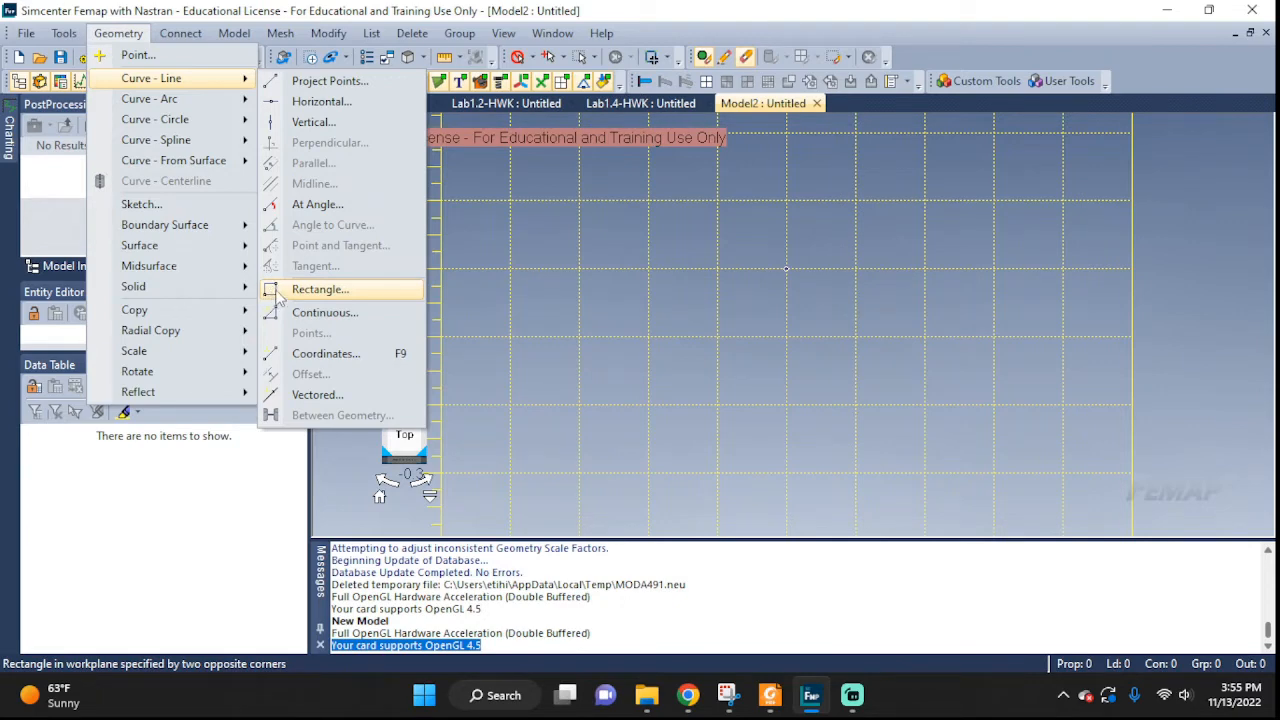
pyautogui.click(318, 289)
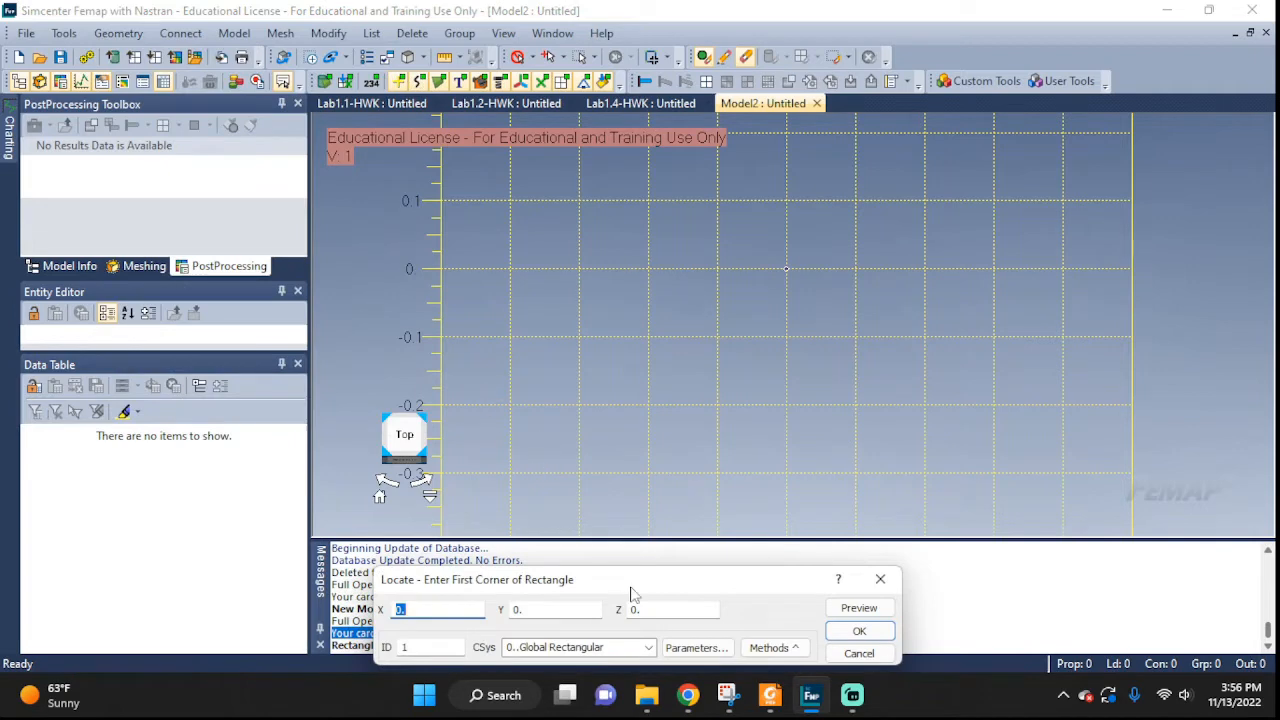
pyautogui.moveTo(623, 582); pyautogui.dragTo(710, 508)
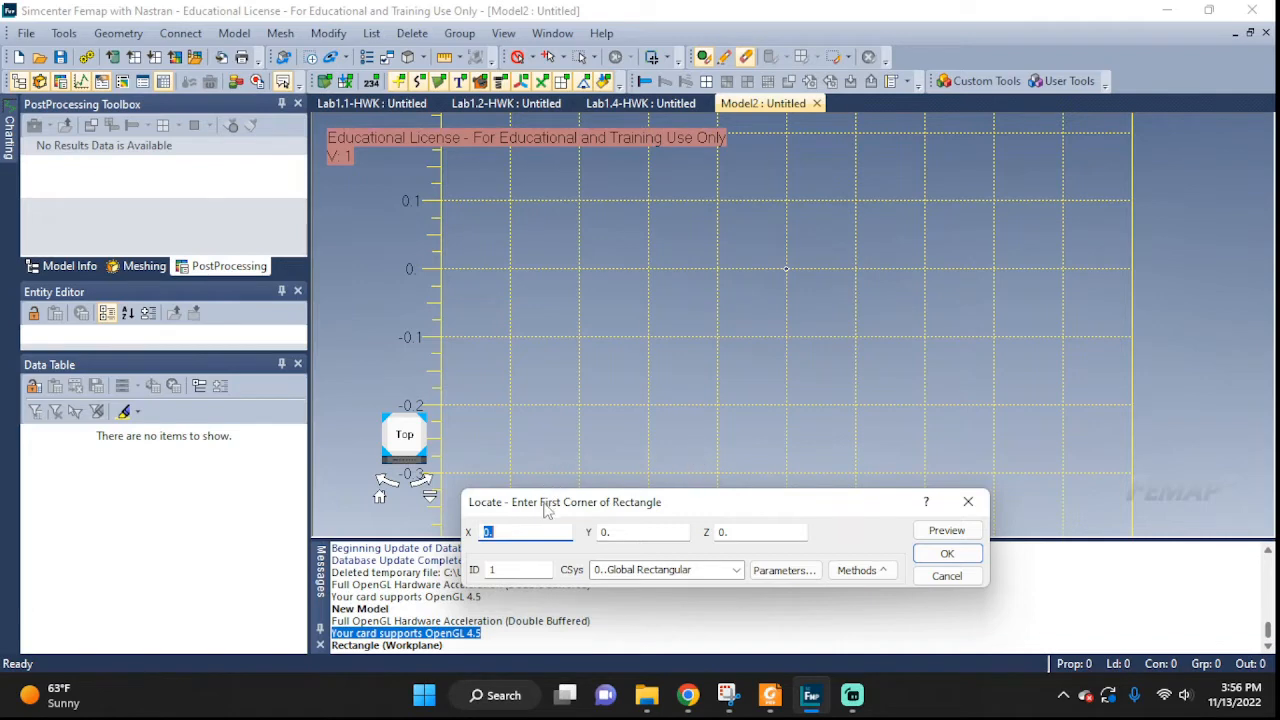
pyautogui.moveTo(547, 510); pyautogui.dragTo(569, 456)
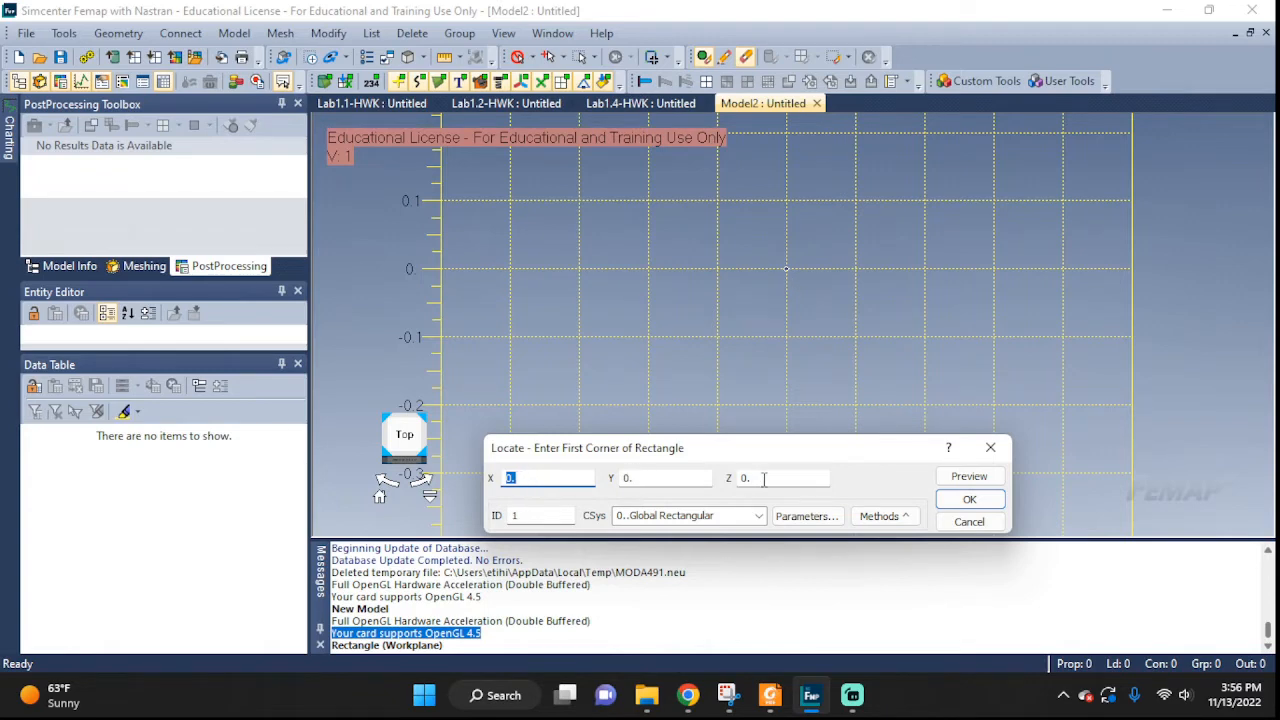
pyautogui.click(969, 499)
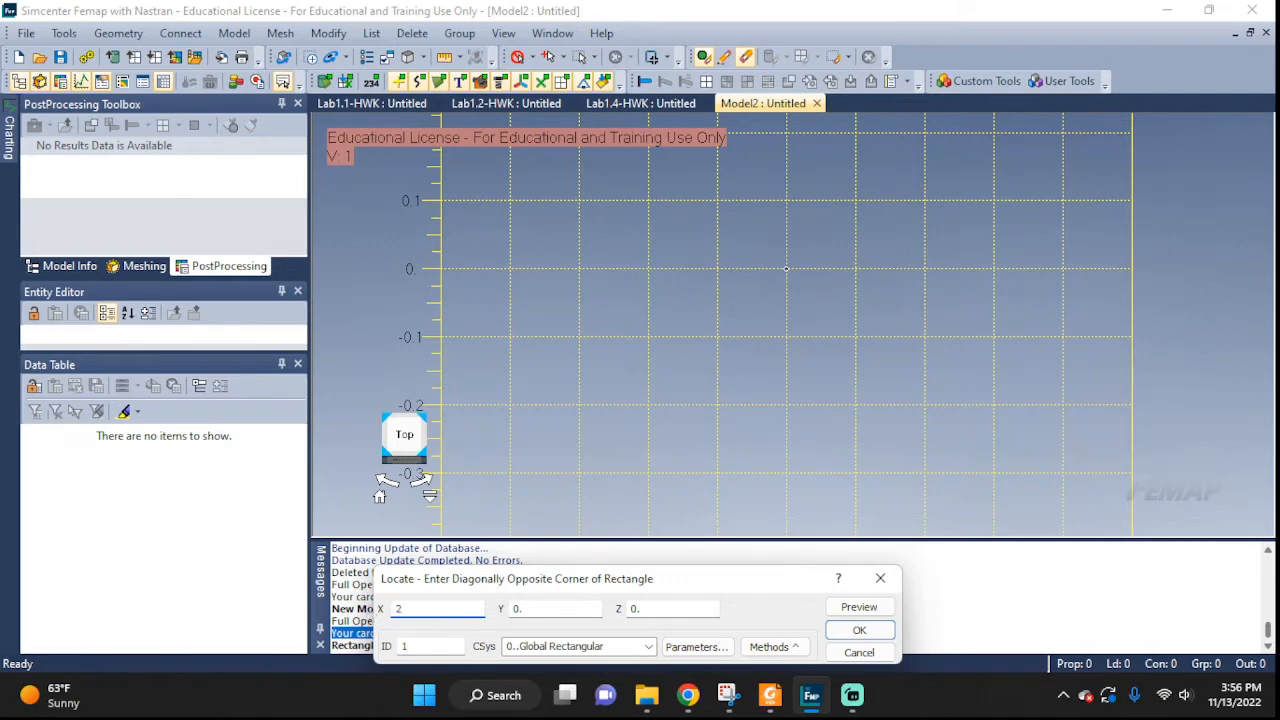
pyautogui.moveTo(538, 609); pyautogui.dragTo(504, 612)
pyautogui.click(859, 630)
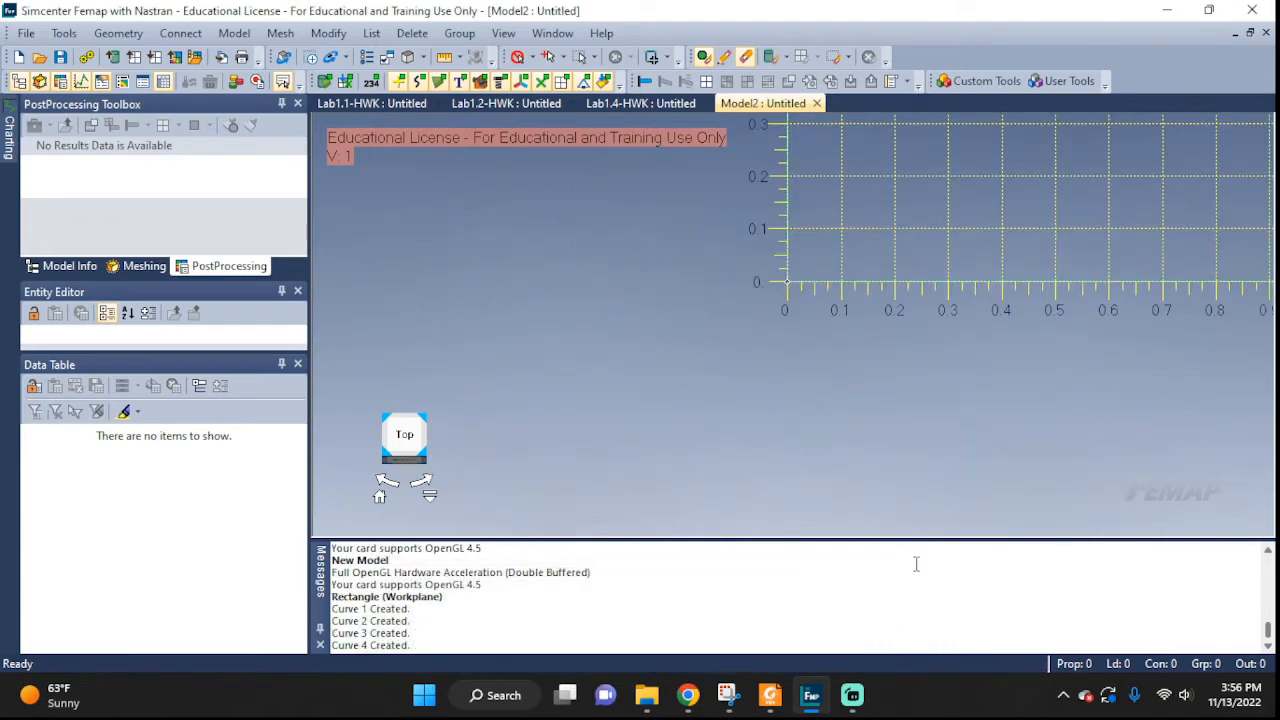
# Step: Restore the Top view with the whole 2 by 1 rectangle framed, and set selections to Snap to Grid
pyautogui.scroll(-5, 1052, 311)
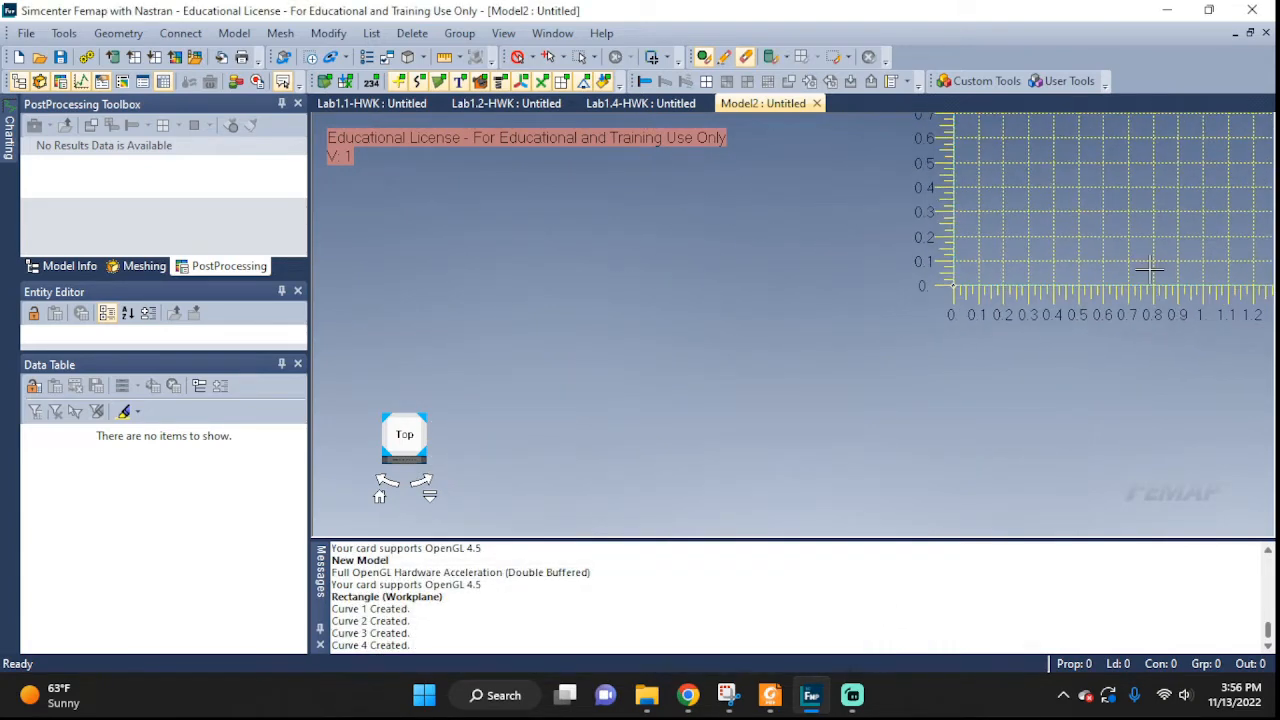
pyautogui.moveTo(1205, 152); pyautogui.dragTo(829, 277, button='middle')
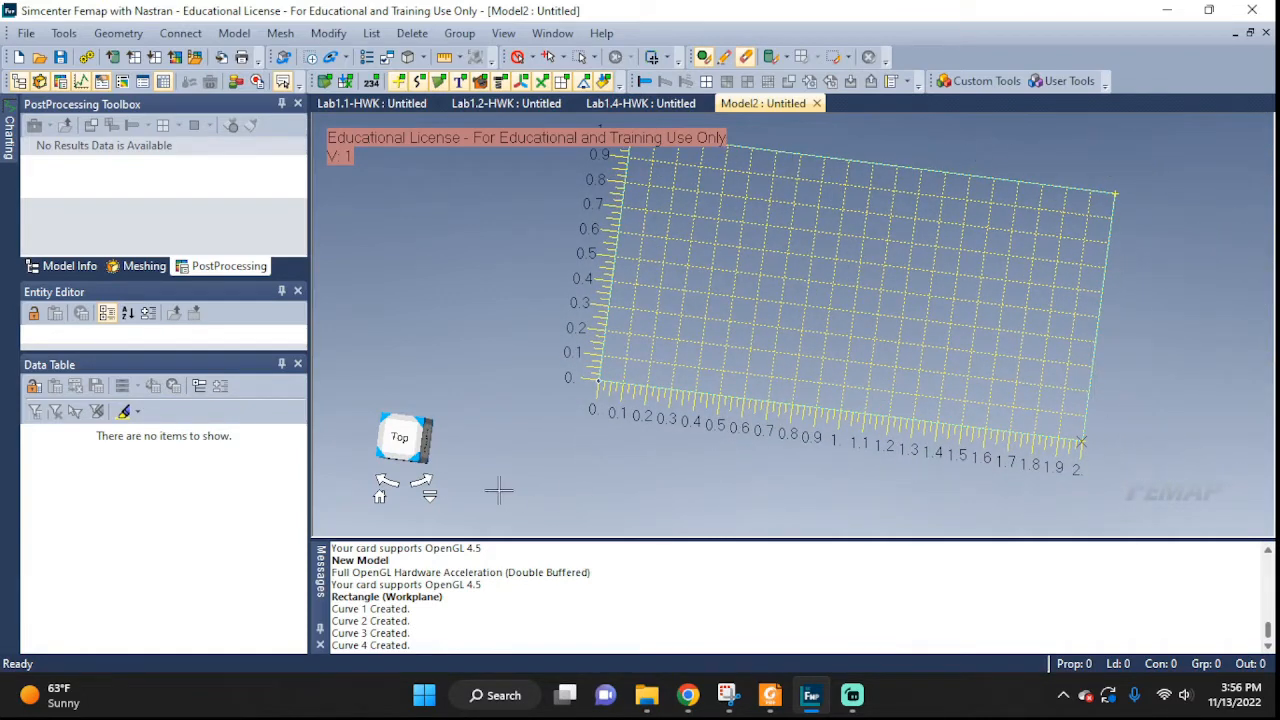
pyautogui.click(400, 440)
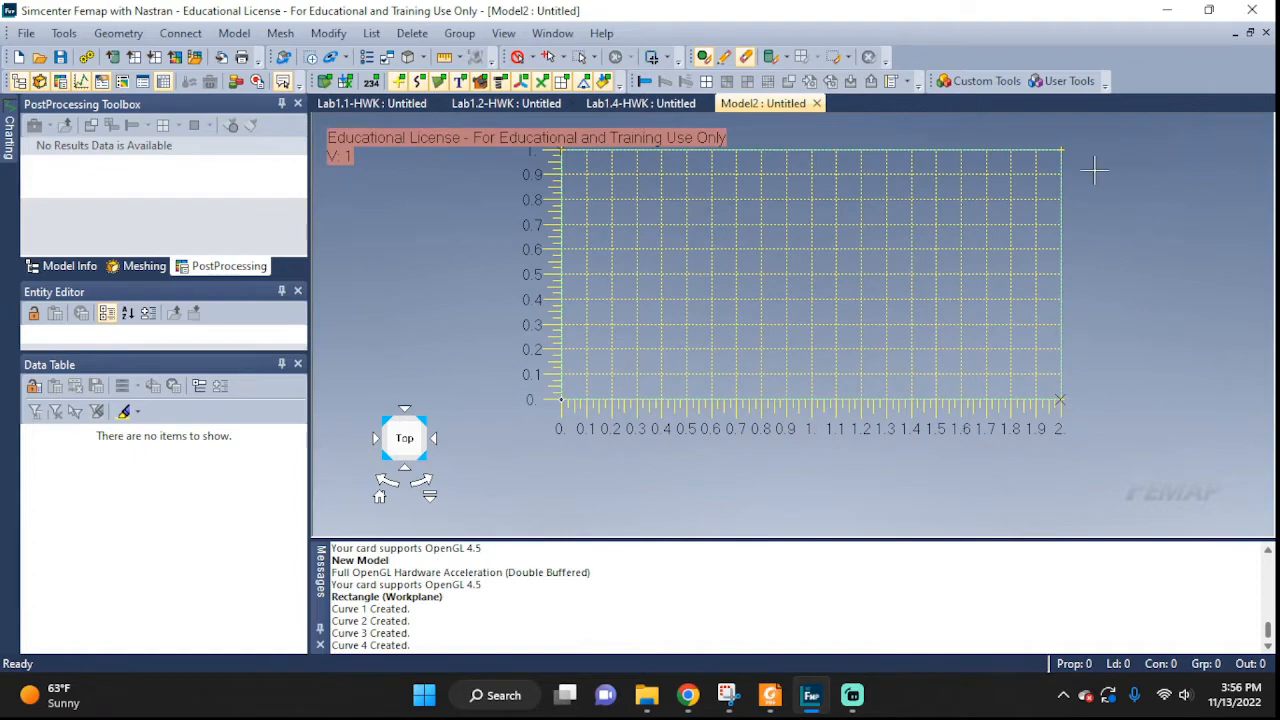
pyautogui.scroll(1, 986, 240)
pyautogui.scroll(-2, 985, 241)
pyautogui.scroll(2, 985, 242)
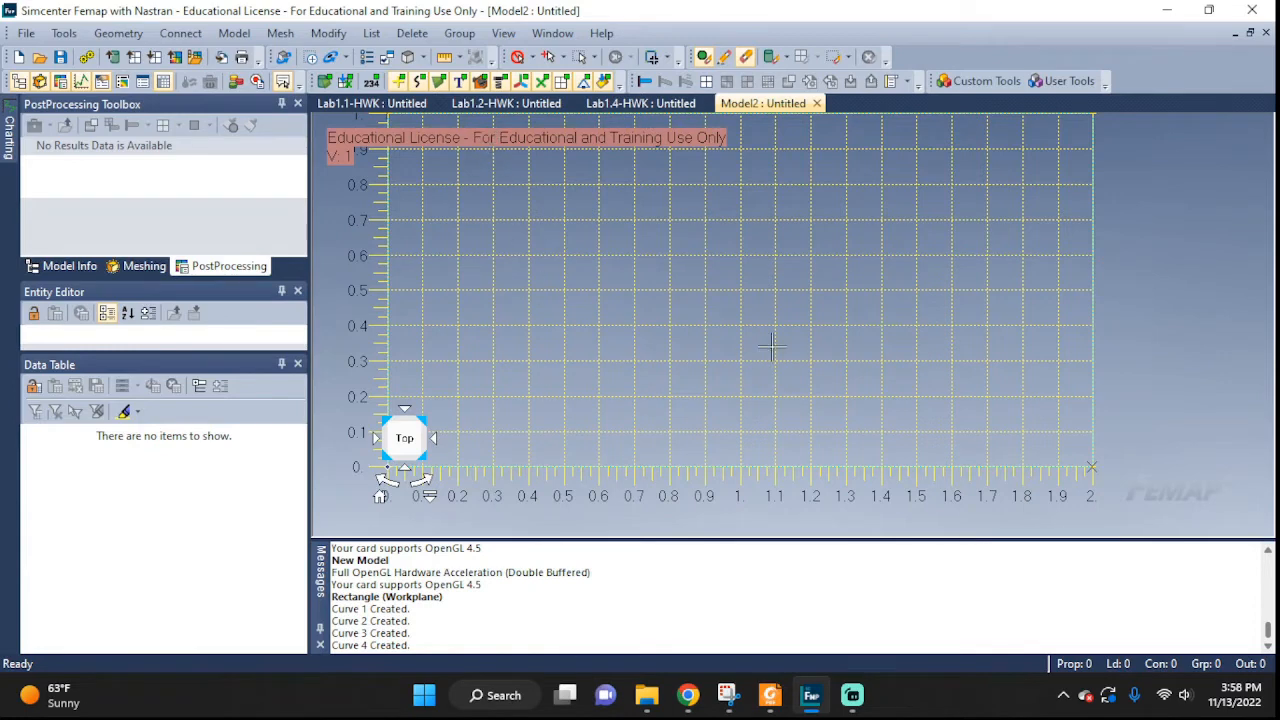
pyautogui.rightClick(918, 228)
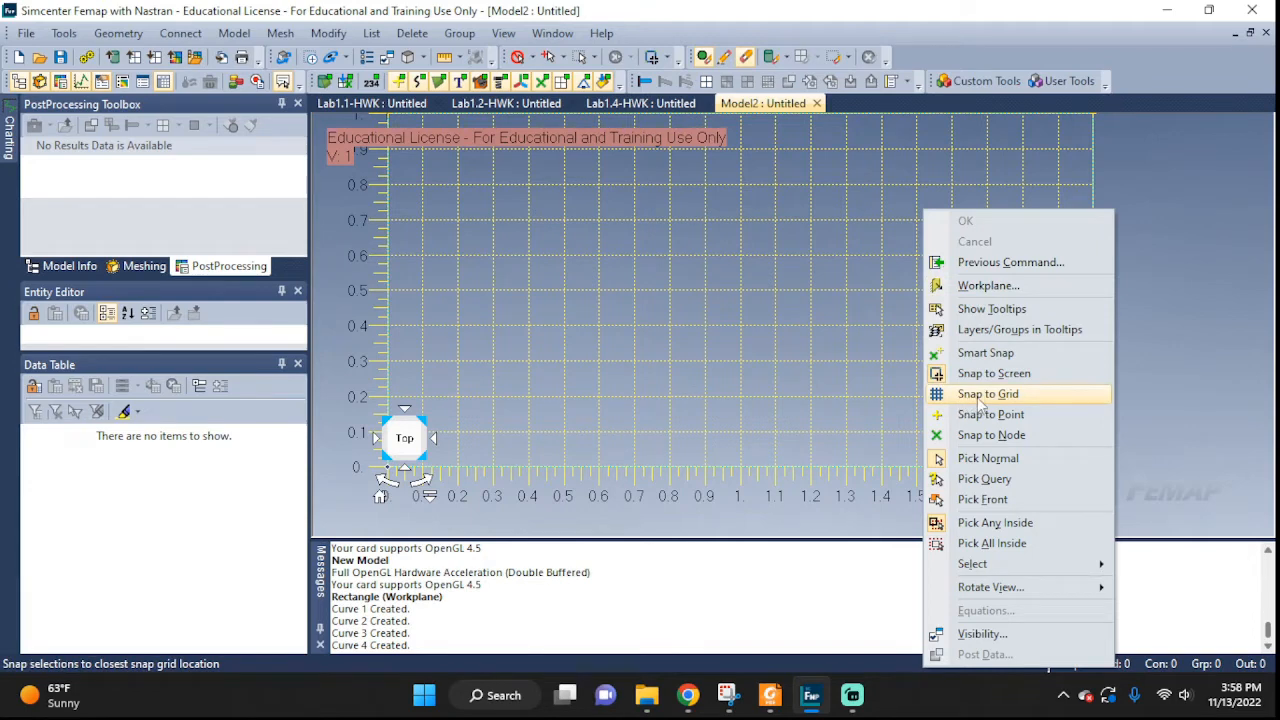
pyautogui.click(1010, 400)
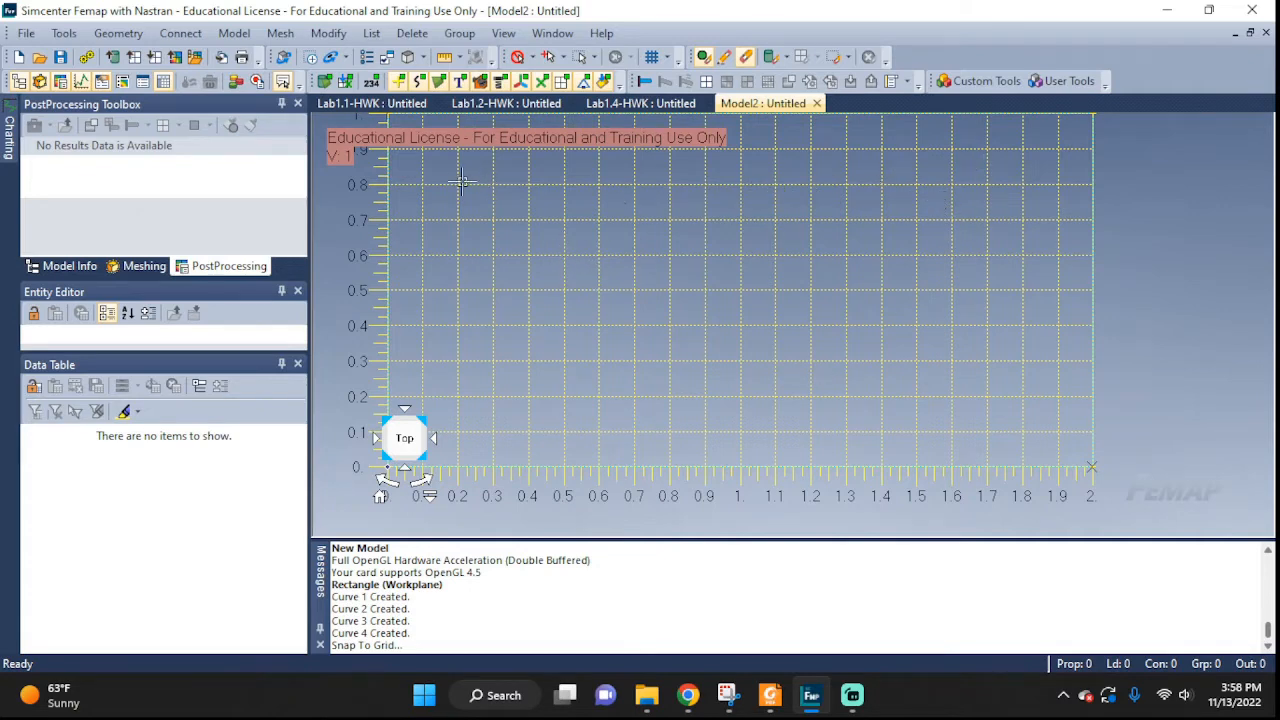
# Step: Create a second rectangle inside the first by picking grid corners at X 0.6, Y 0.4 and X 1.6, Y 0.8
pyautogui.click(113, 36)
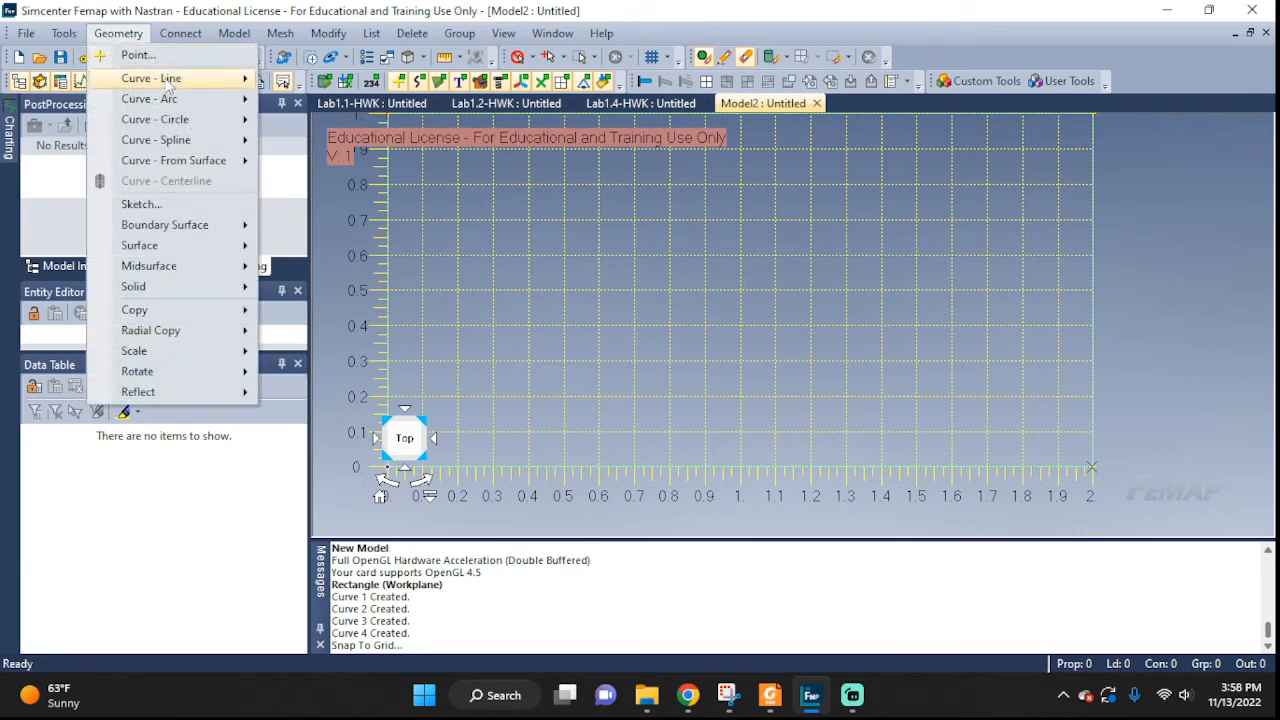
pyautogui.moveTo(170, 78)
pyautogui.click(292, 292)
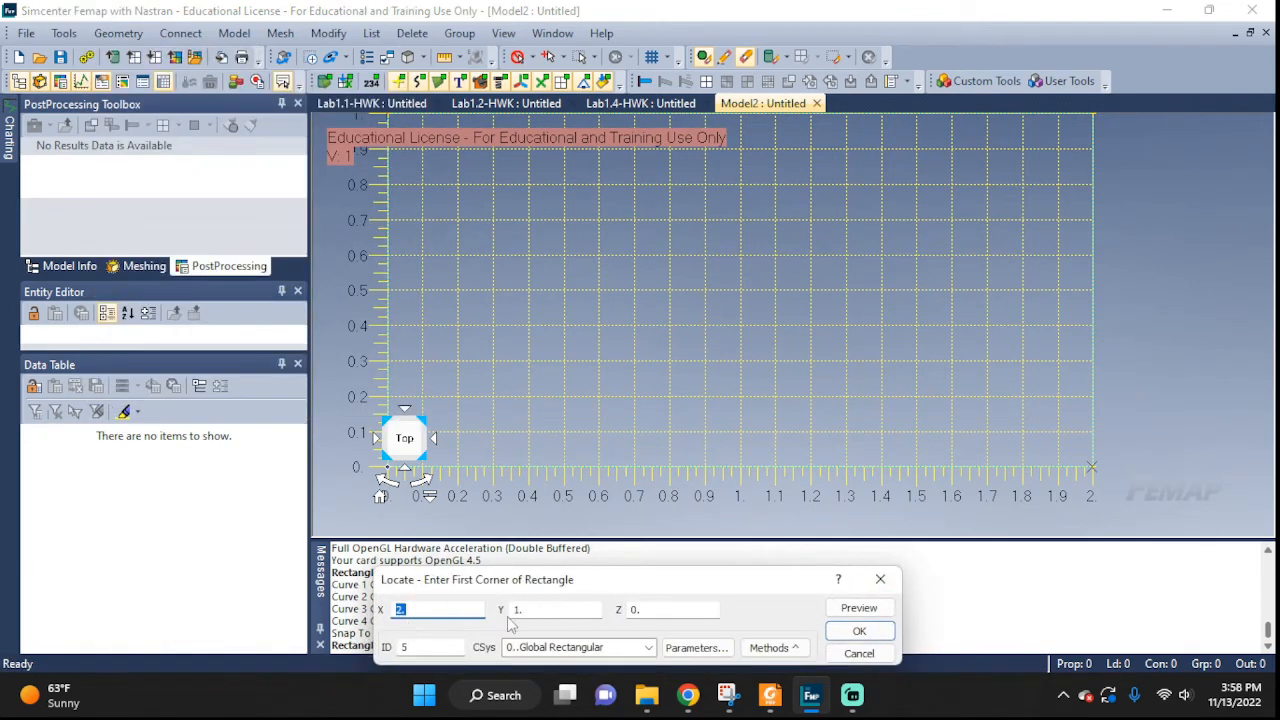
pyautogui.click(600, 327)
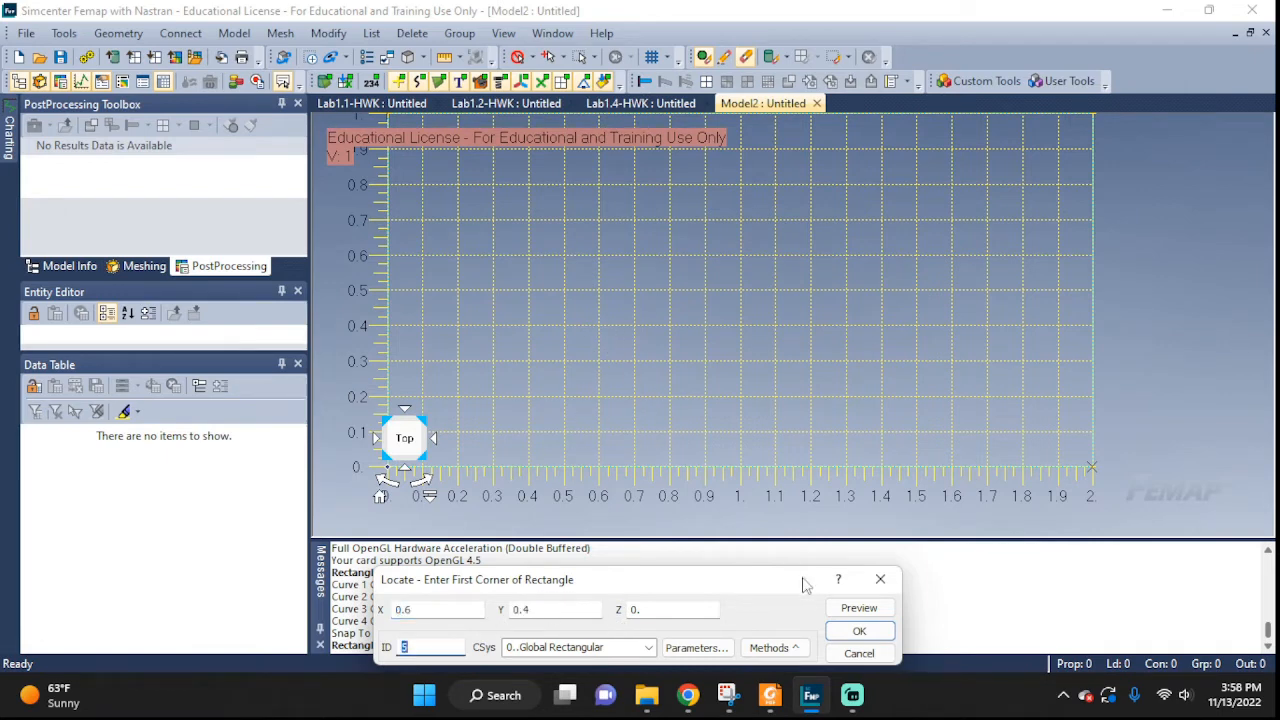
pyautogui.click(859, 631)
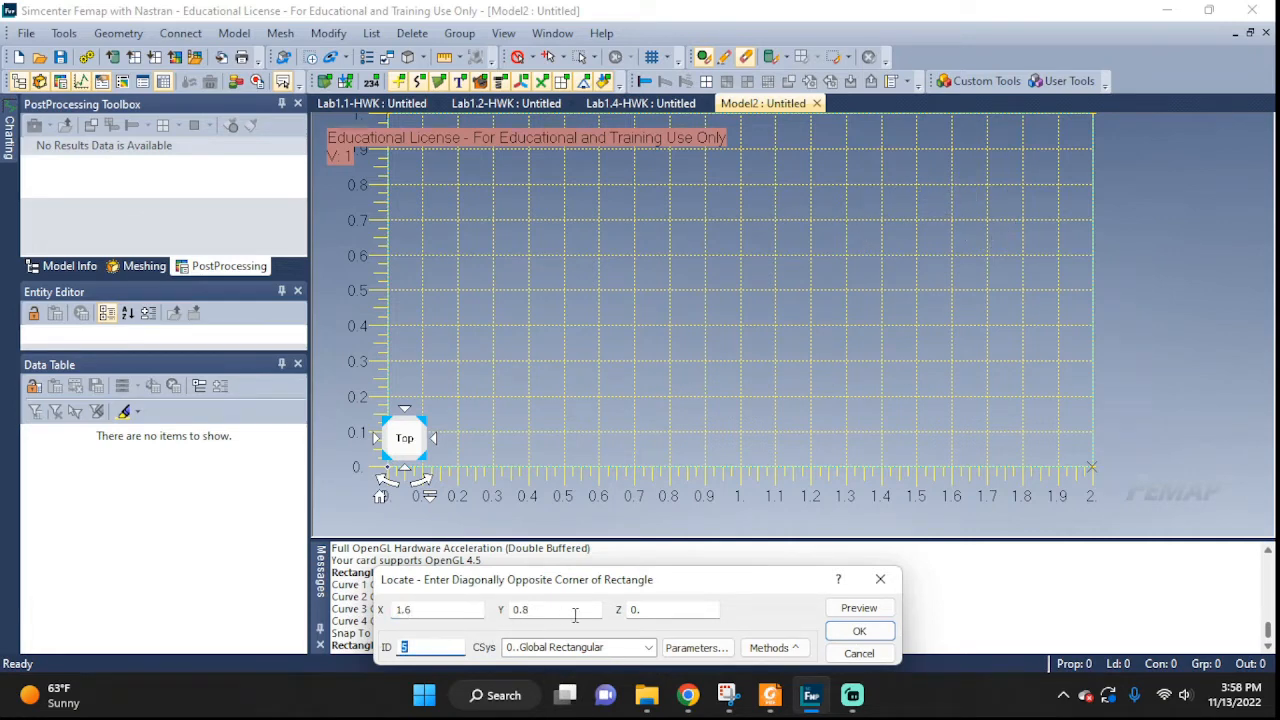
pyautogui.click(874, 631)
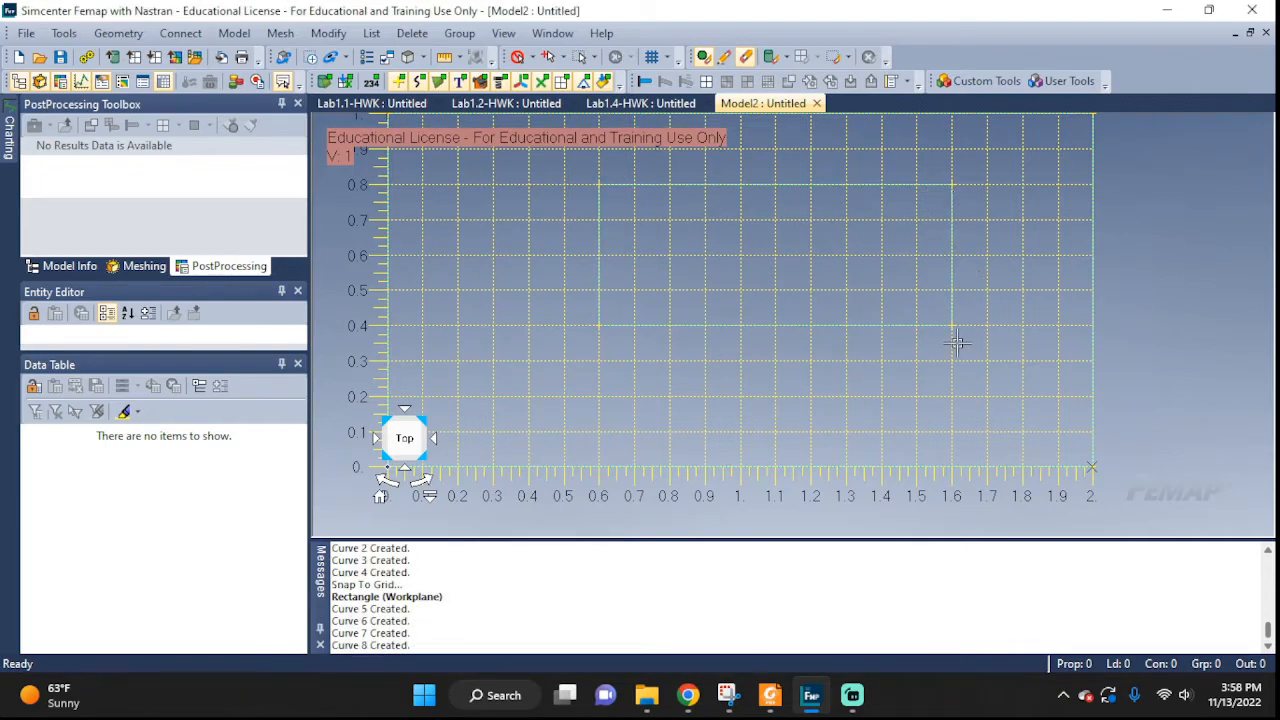
pyautogui.scroll(1, 740, 245)
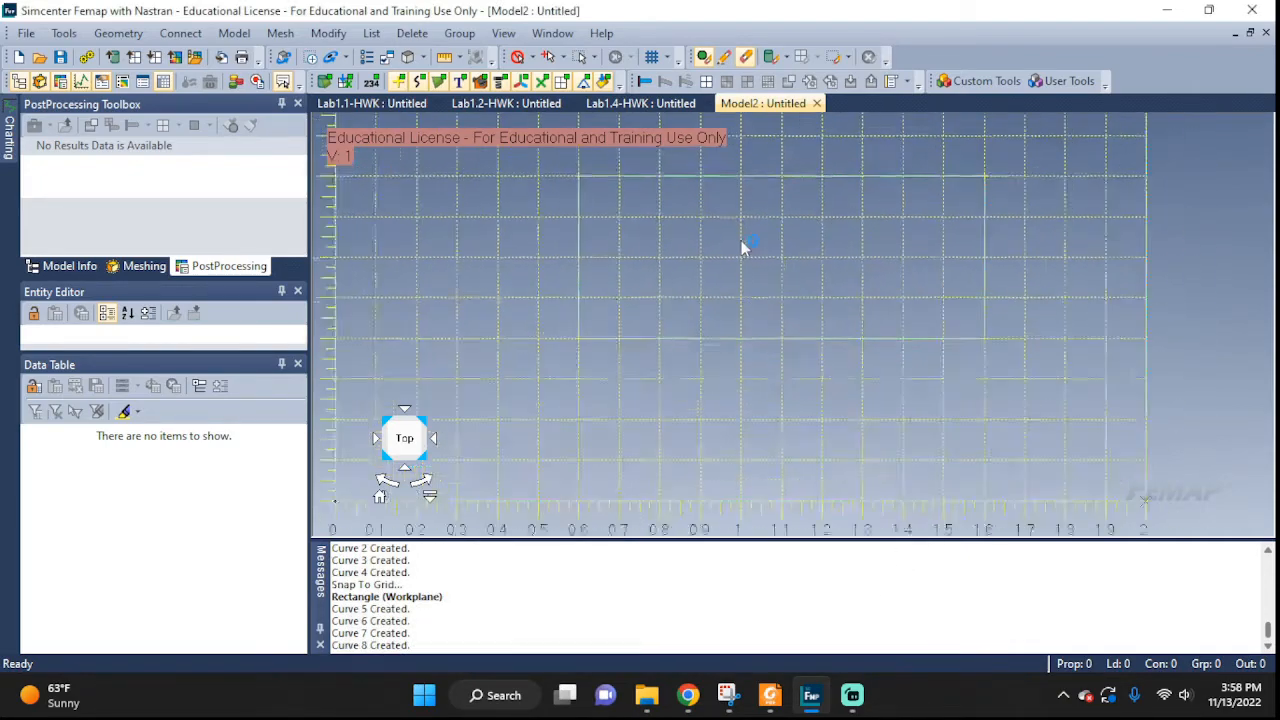
pyautogui.scroll(-3, 742, 247)
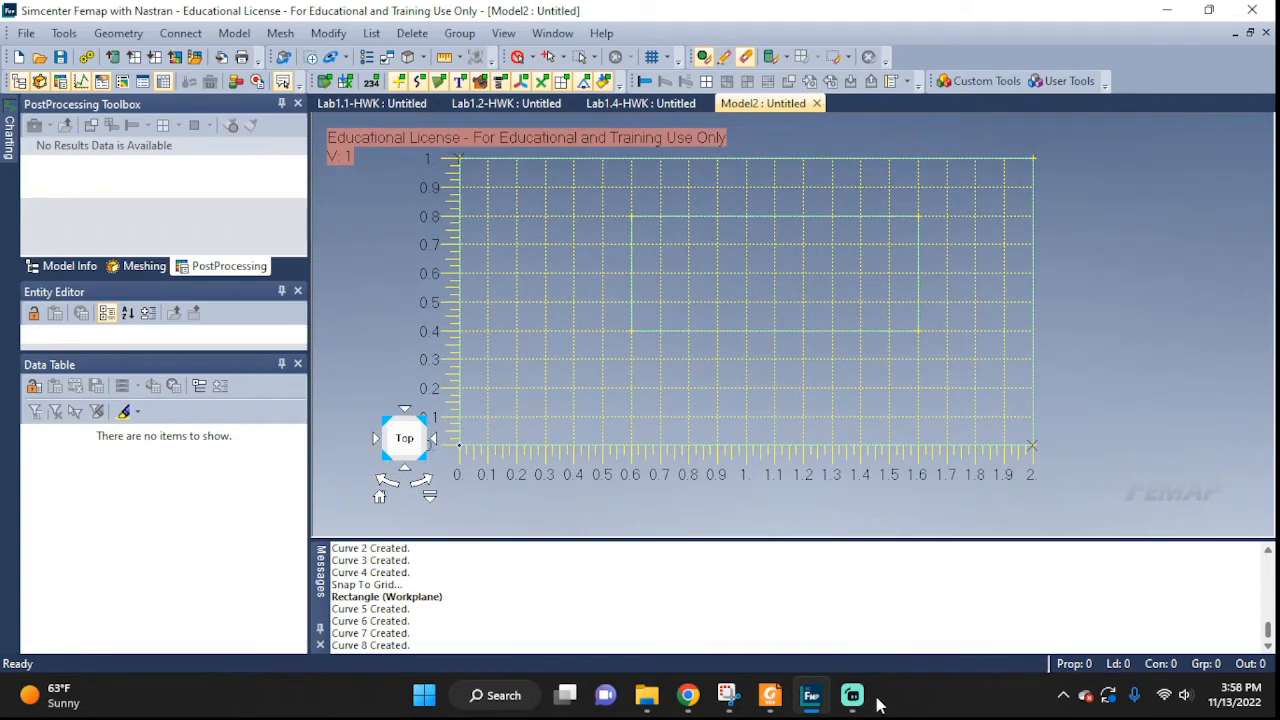
pyautogui.click(852, 695)
pyautogui.hotkey('alt', 'Tab')
# Step: Delete the four curves of the inner rectangle, highlighting the selection before confirming
pyautogui.click(412, 33)
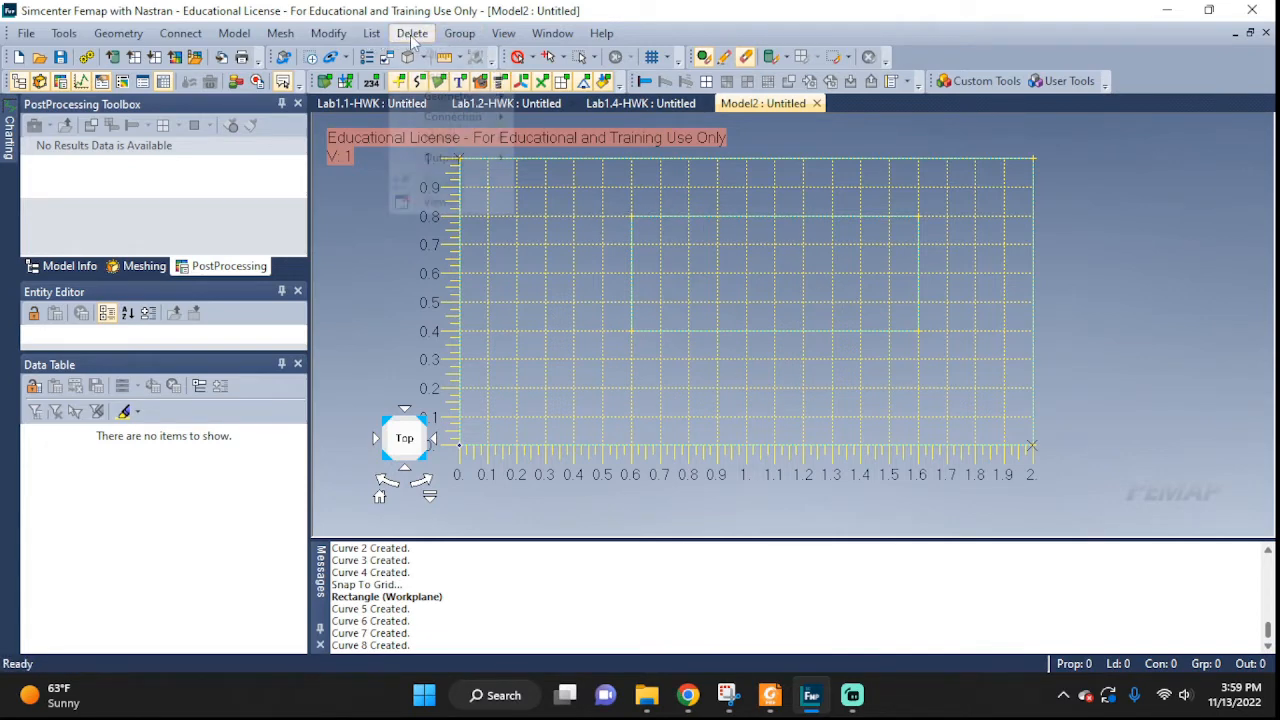
pyautogui.moveTo(433, 108)
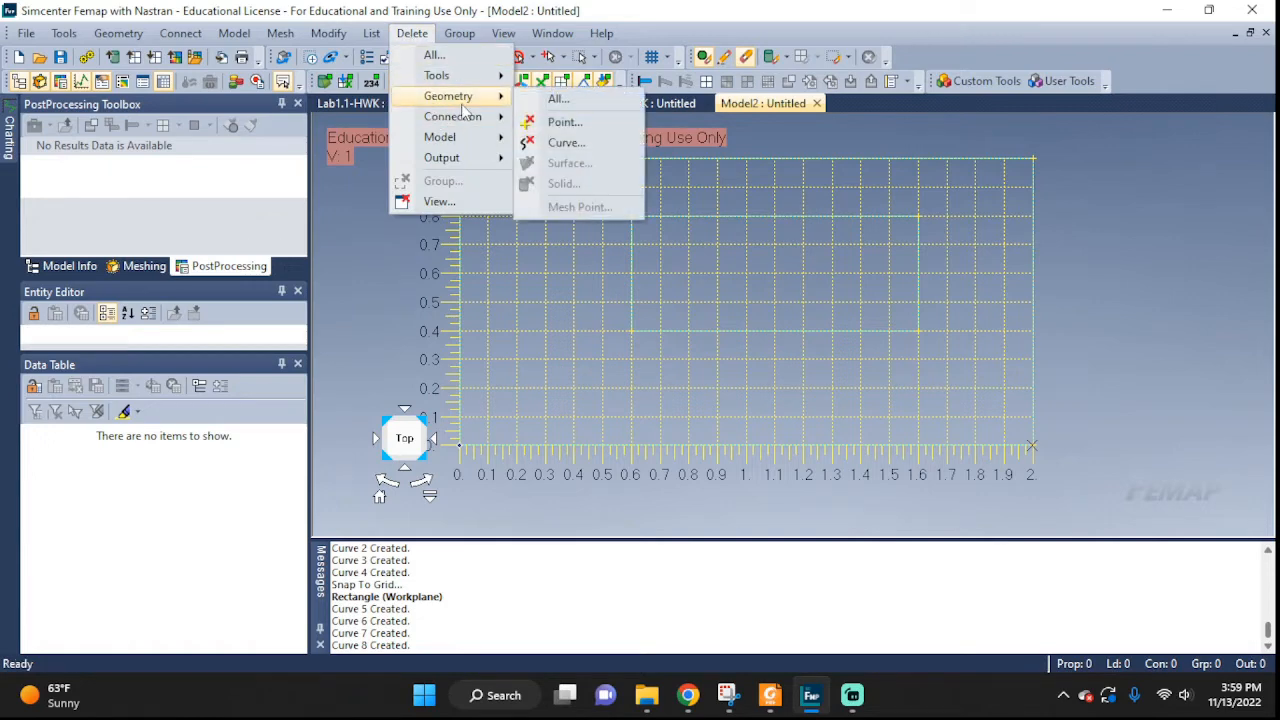
pyautogui.click(566, 143)
pyautogui.click(793, 223)
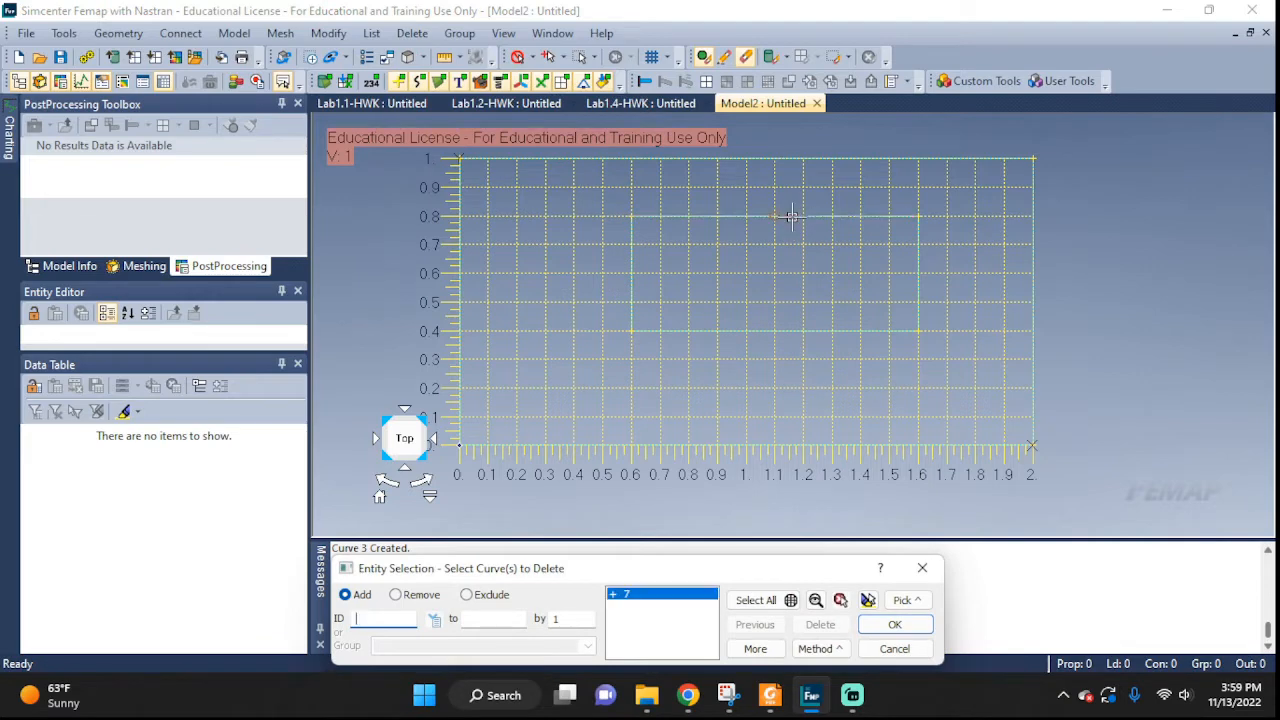
pyautogui.click(773, 331)
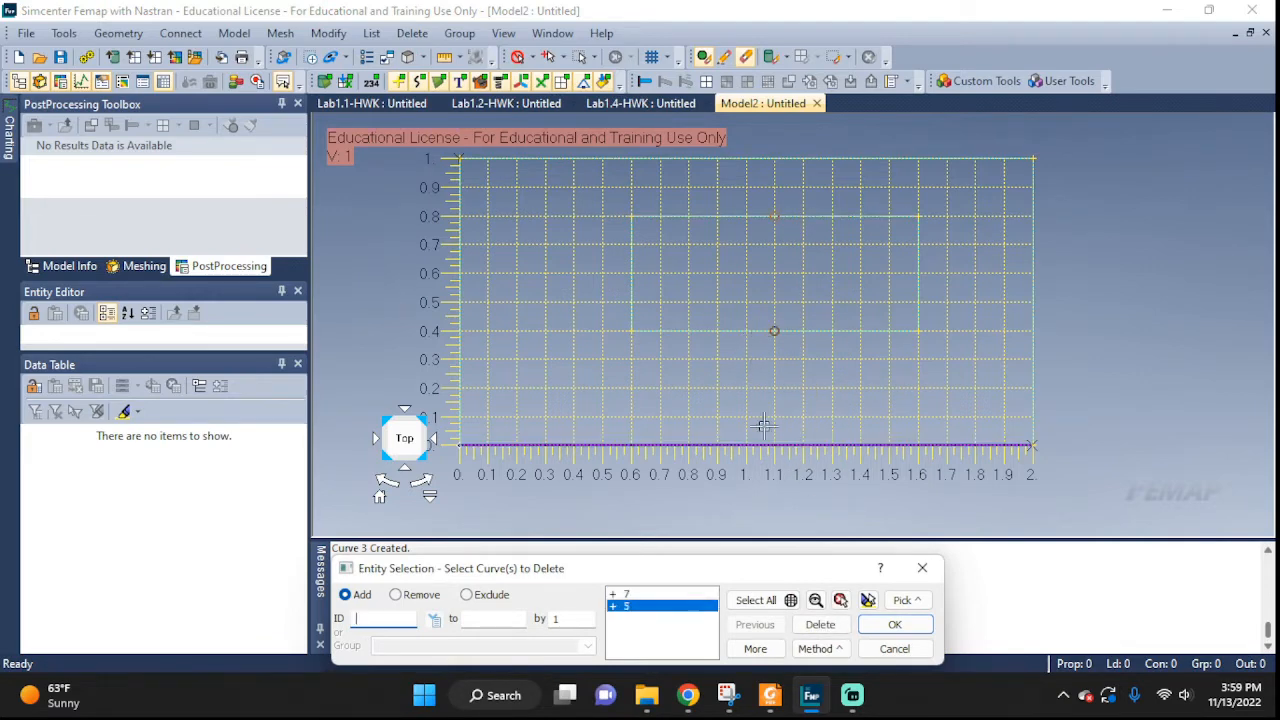
pyautogui.click(920, 284)
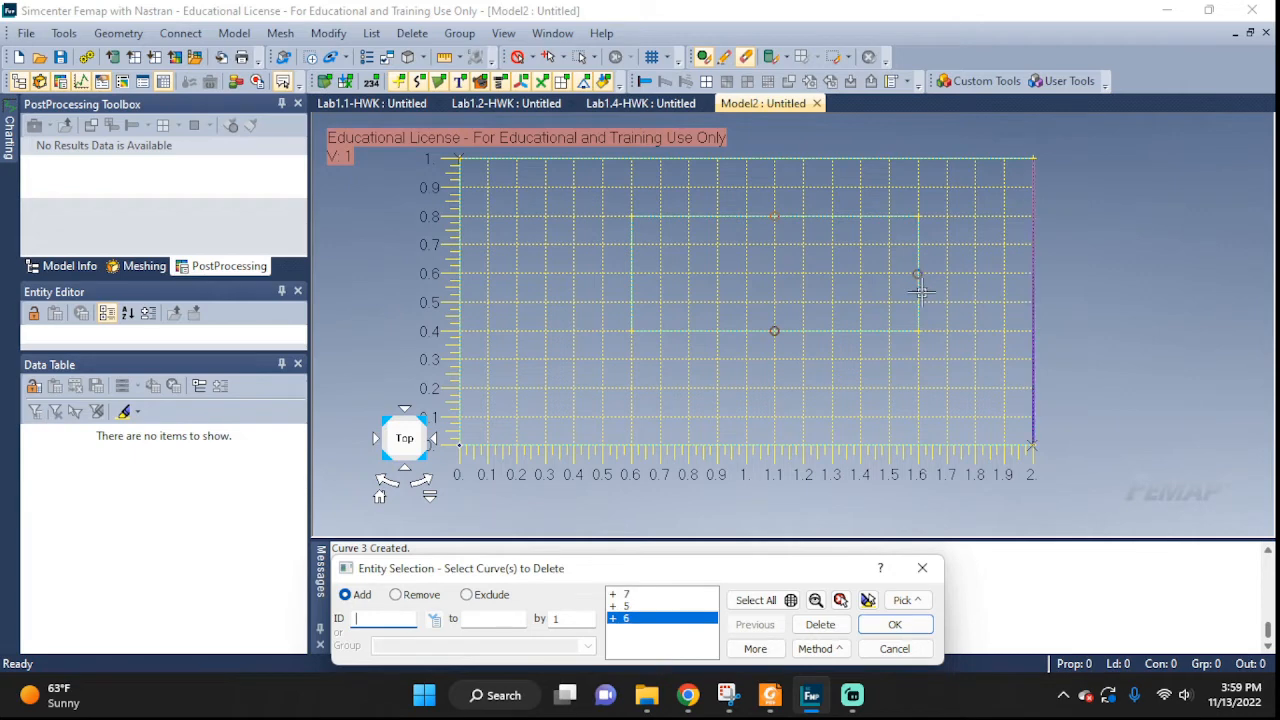
pyautogui.click(631, 268)
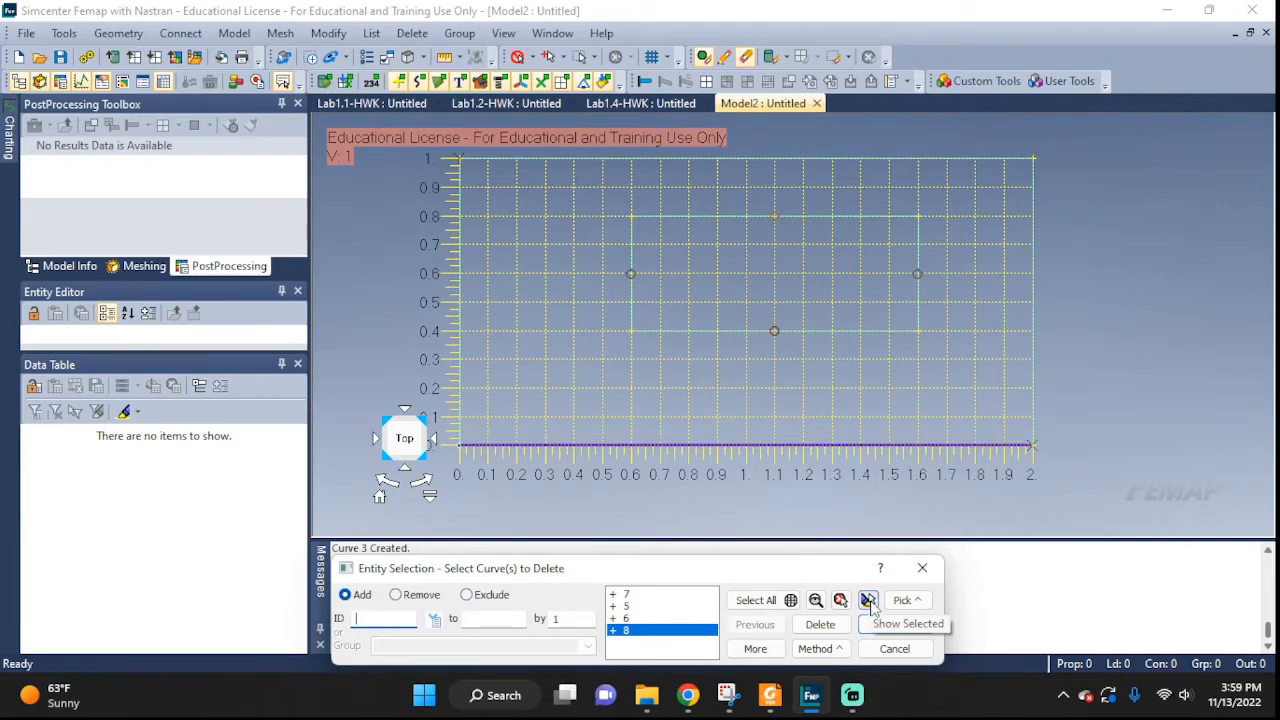
pyautogui.click(868, 601)
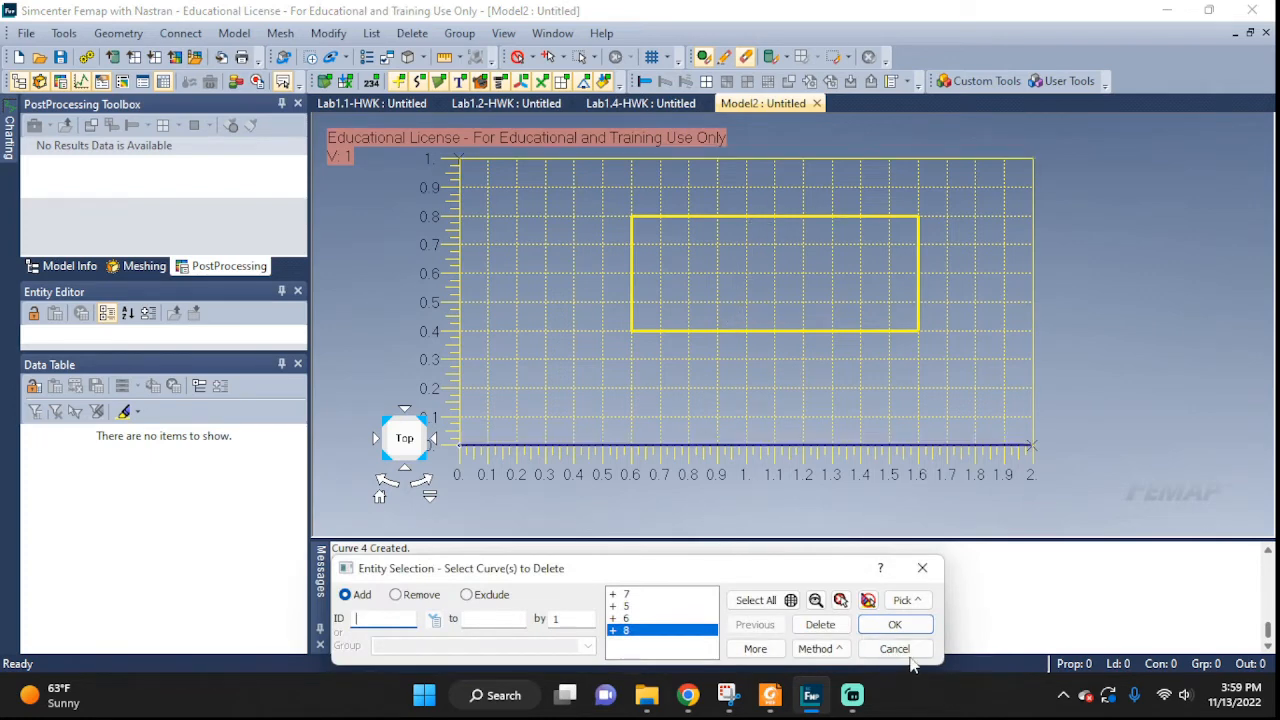
pyautogui.click(895, 625)
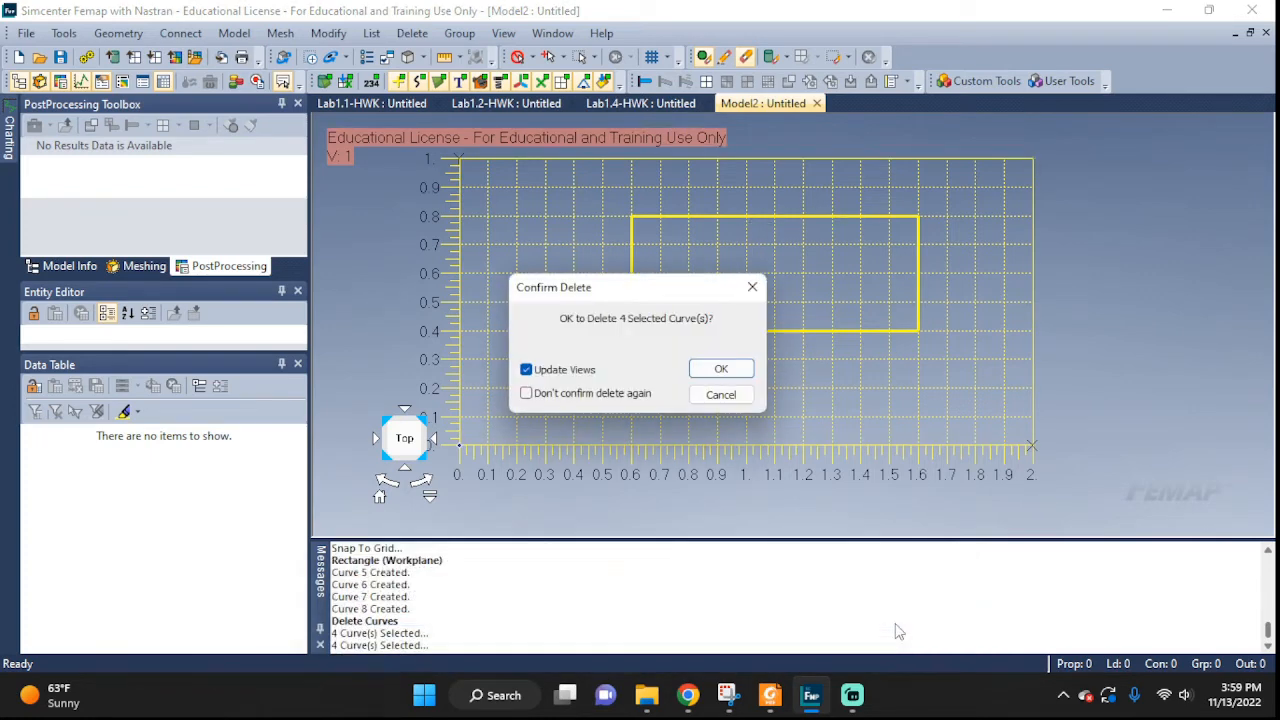
pyautogui.click(721, 369)
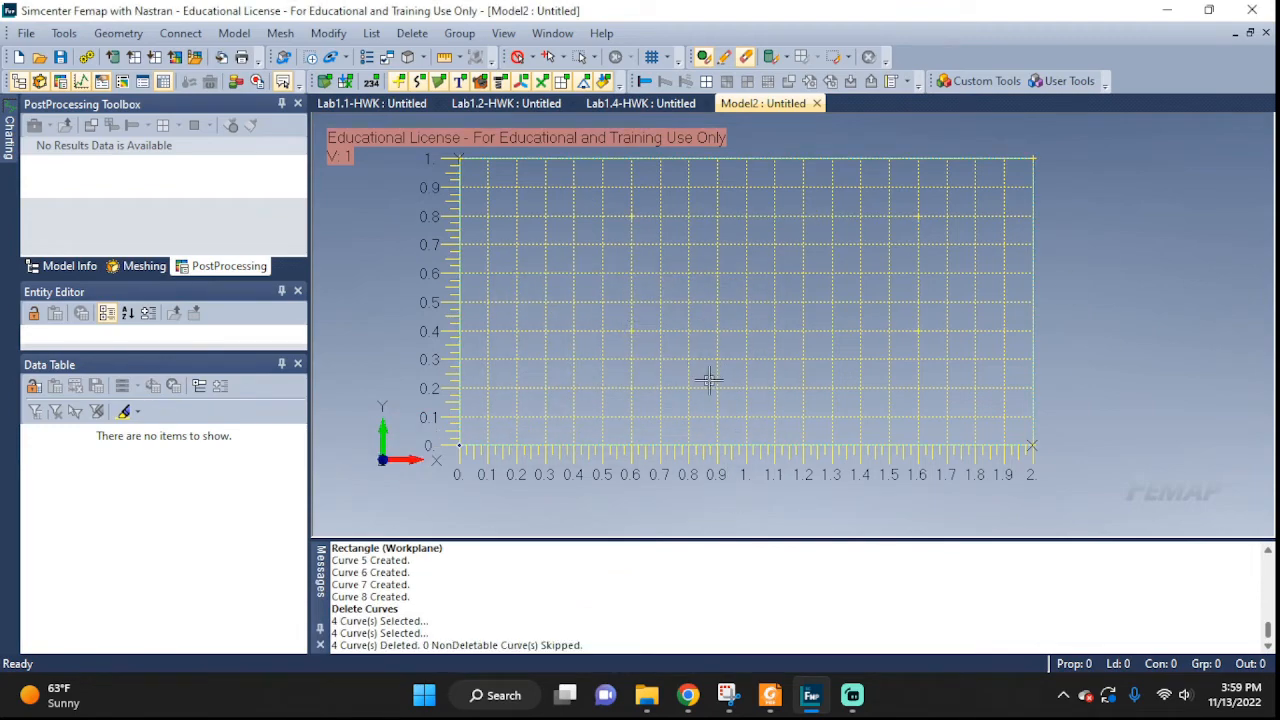
pyautogui.moveTo(943, 263)
pyautogui.mouseDown(button='middle')
pyautogui.moveTo(715, 277)
pyautogui.moveTo(920, 329)
pyautogui.moveTo(886, 206)
pyautogui.moveTo(965, 205)
pyautogui.moveTo(960, 249)
pyautogui.mouseUp(button='middle')
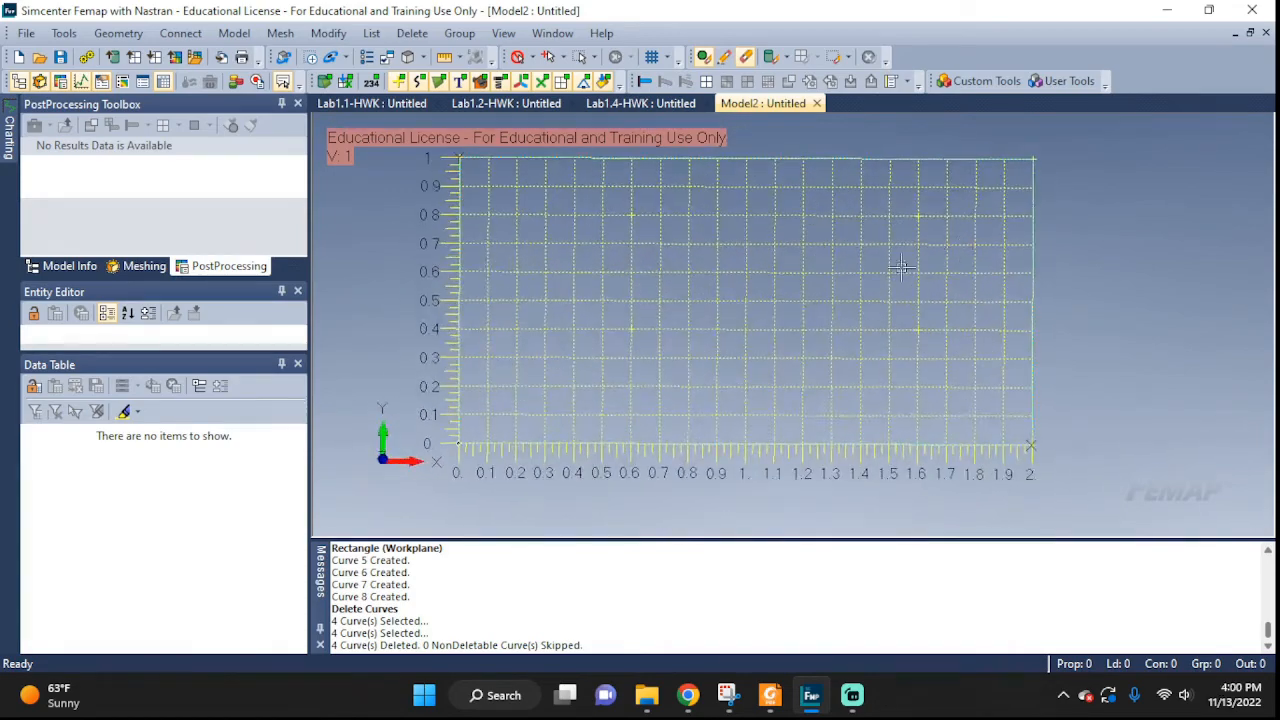
pyautogui.click(403, 437)
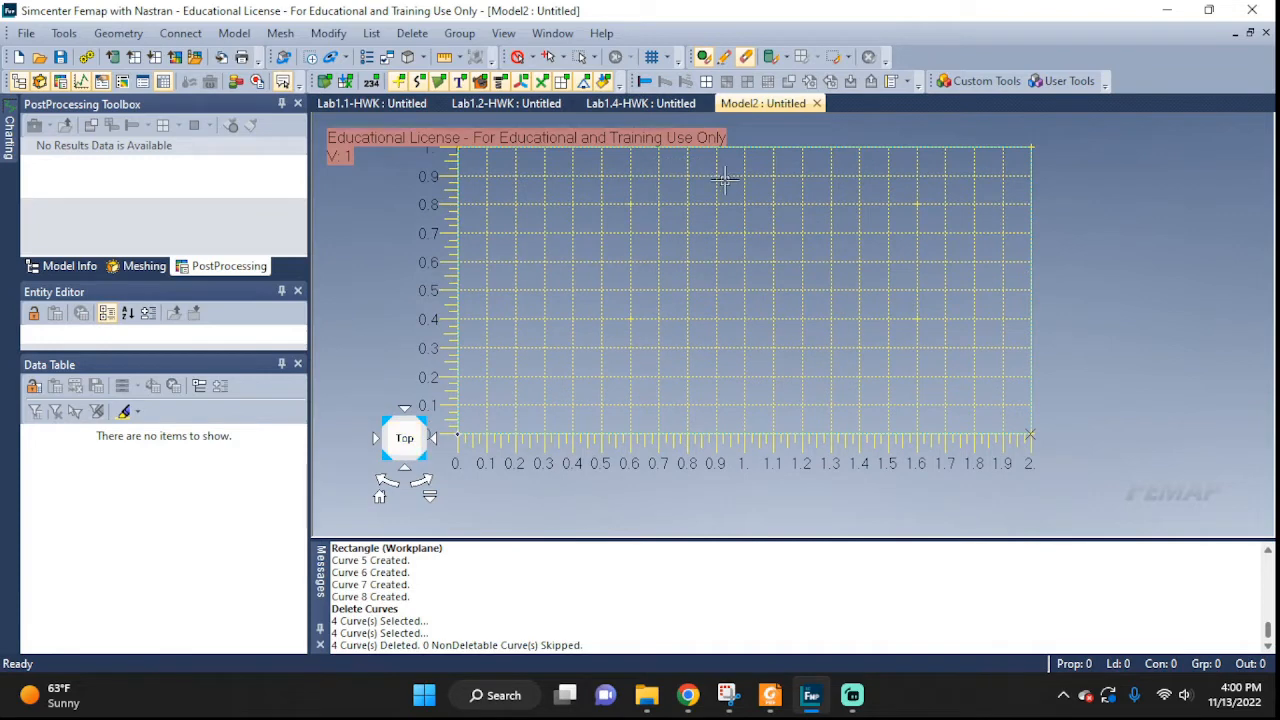
pyautogui.scroll(-1, 733, 188)
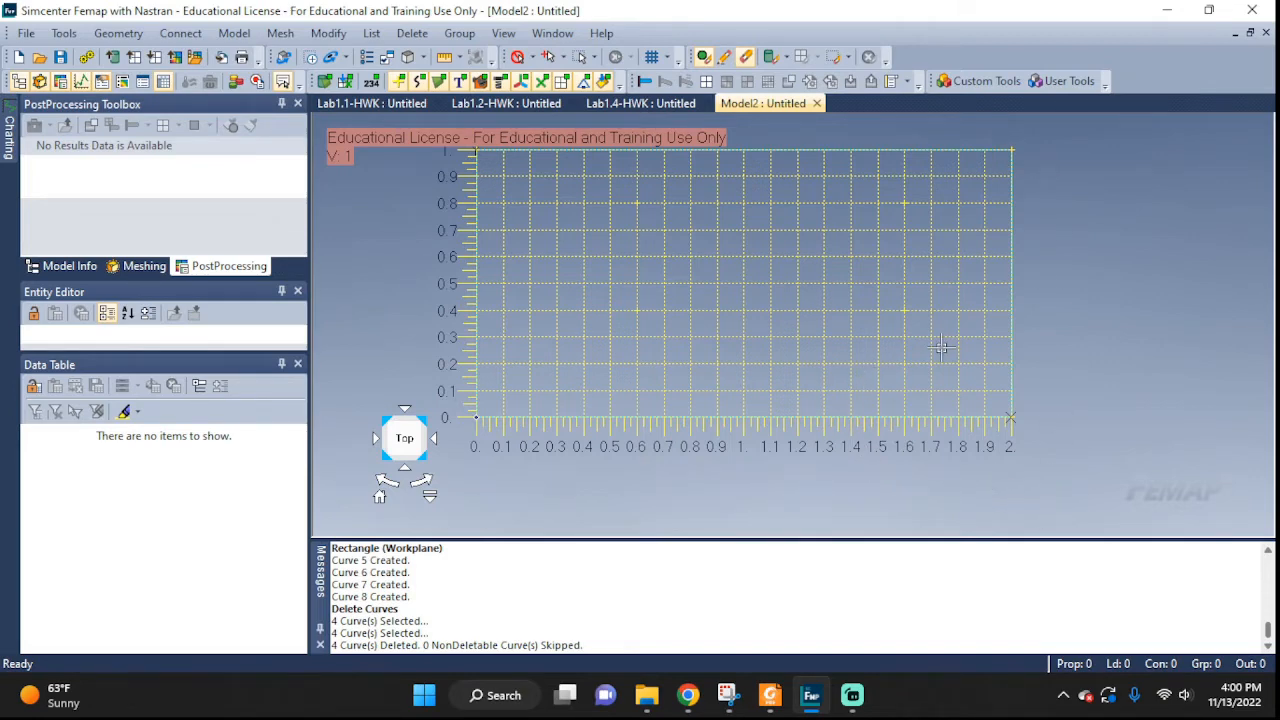
pyautogui.moveTo(954, 309); pyautogui.dragTo(880, 306, button='middle')
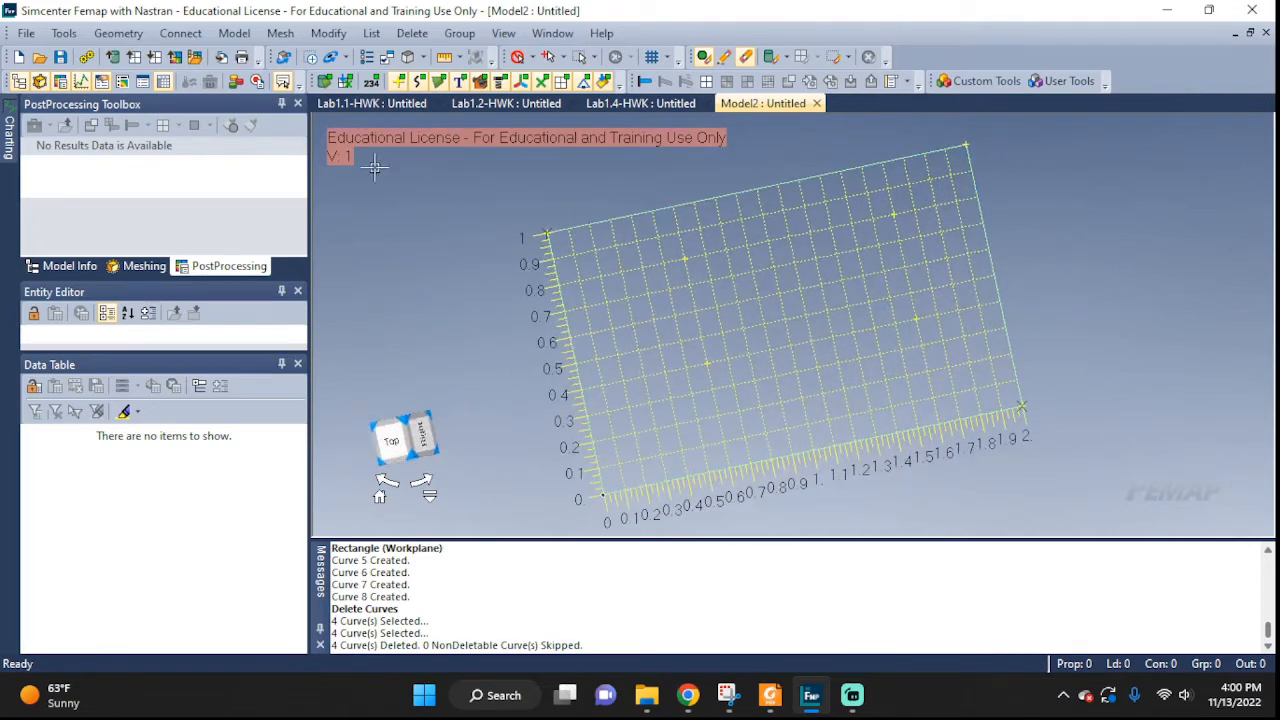
# Step: Begin a surface by corners, with its first corner at 0, 1, 0 and its second at the origin 0, 0, 0
pyautogui.click(118, 33)
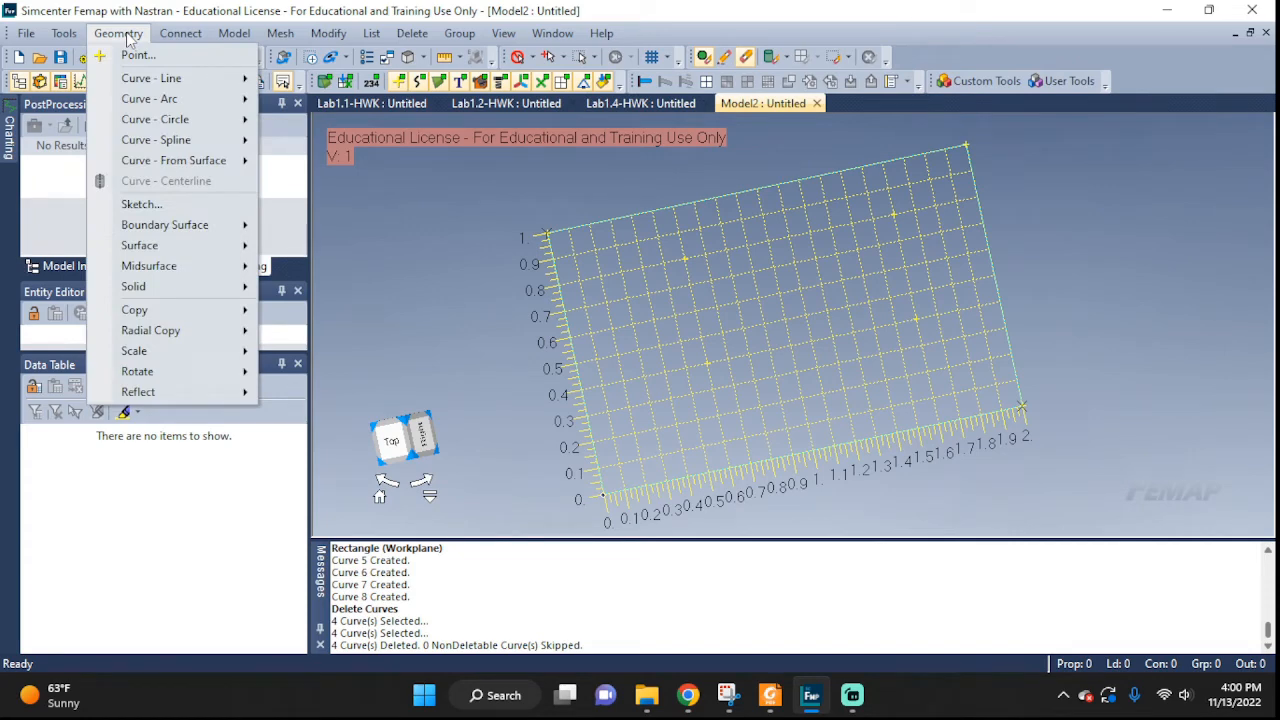
pyautogui.moveTo(145, 250)
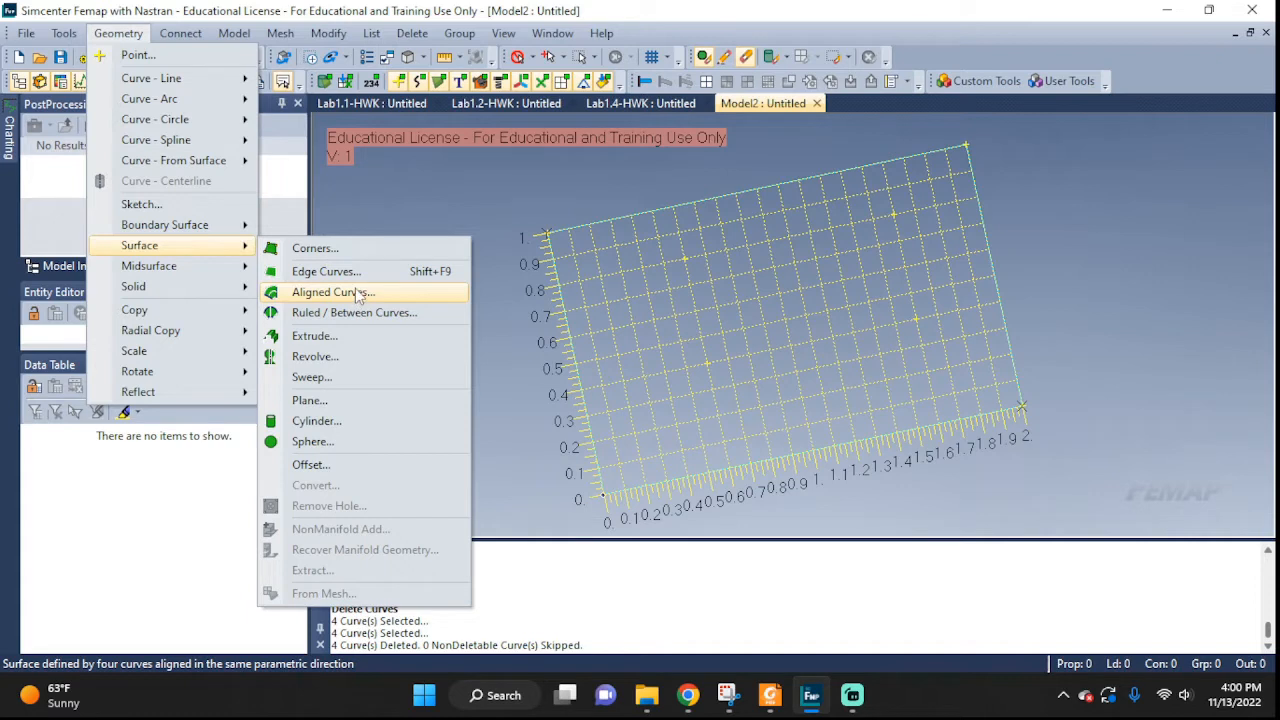
pyautogui.click(314, 248)
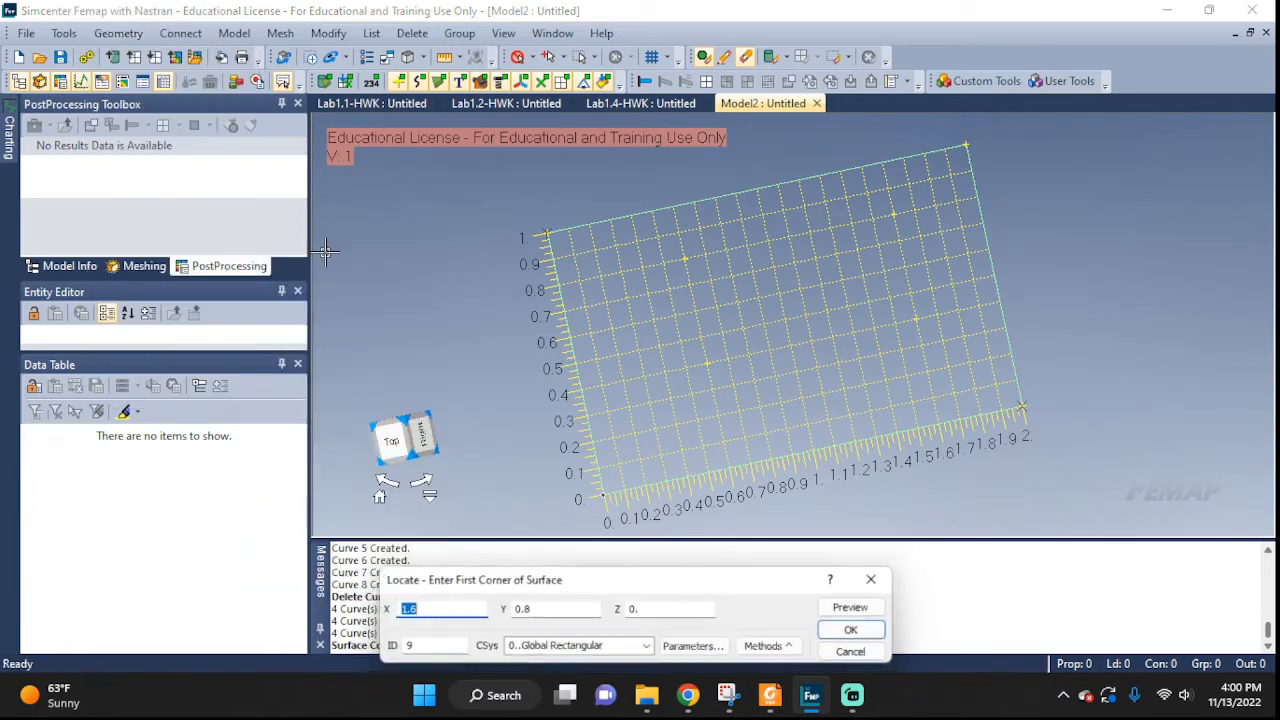
pyautogui.moveTo(662, 586); pyautogui.dragTo(659, 580)
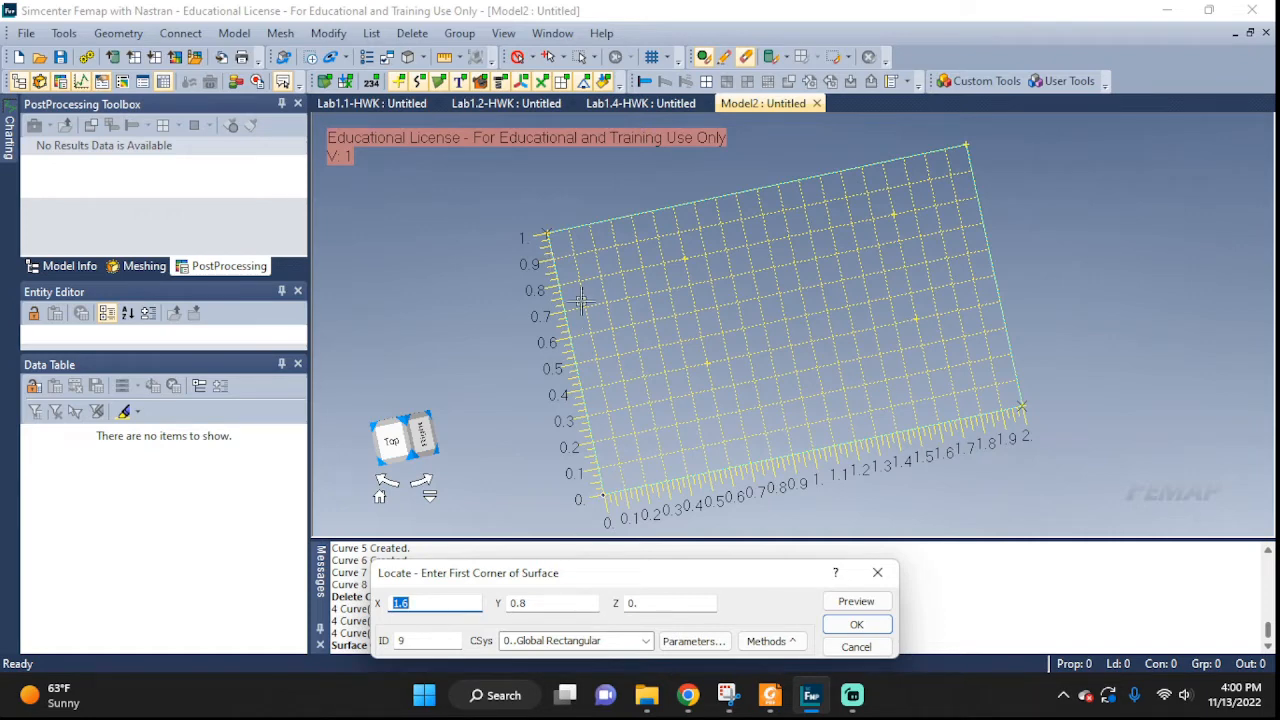
pyautogui.rightClick(570, 250)
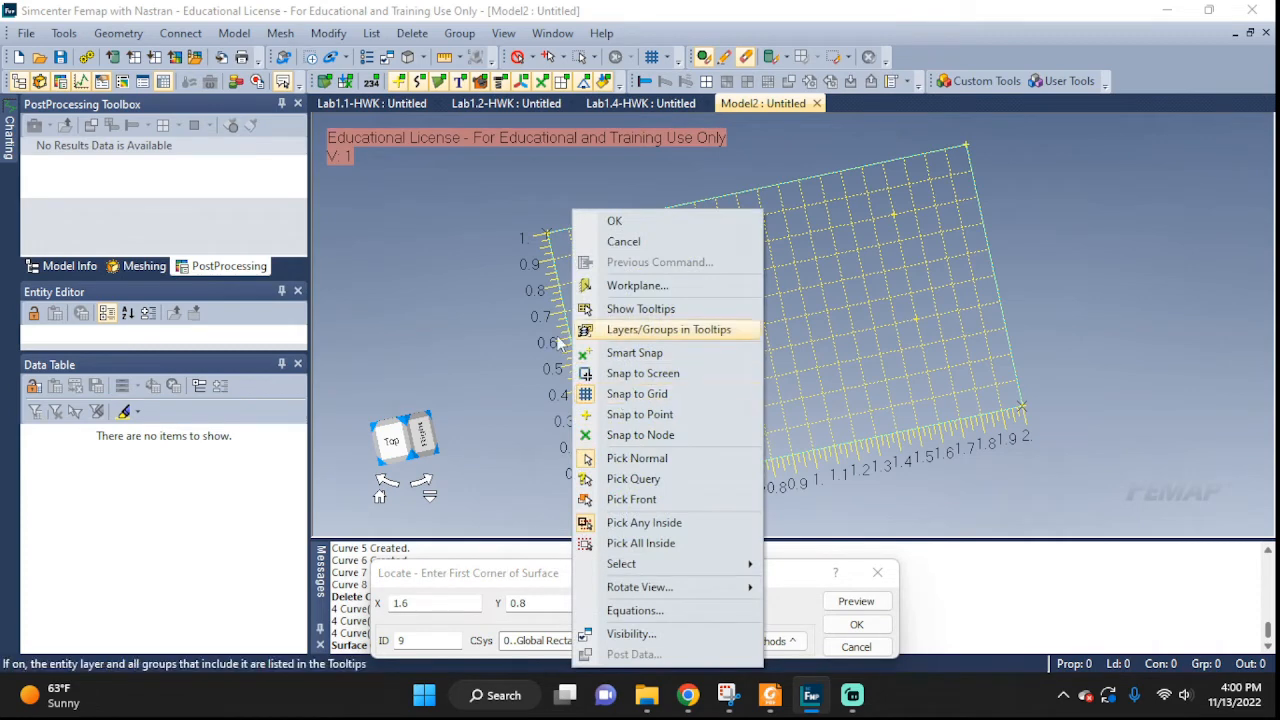
pyautogui.click(481, 585)
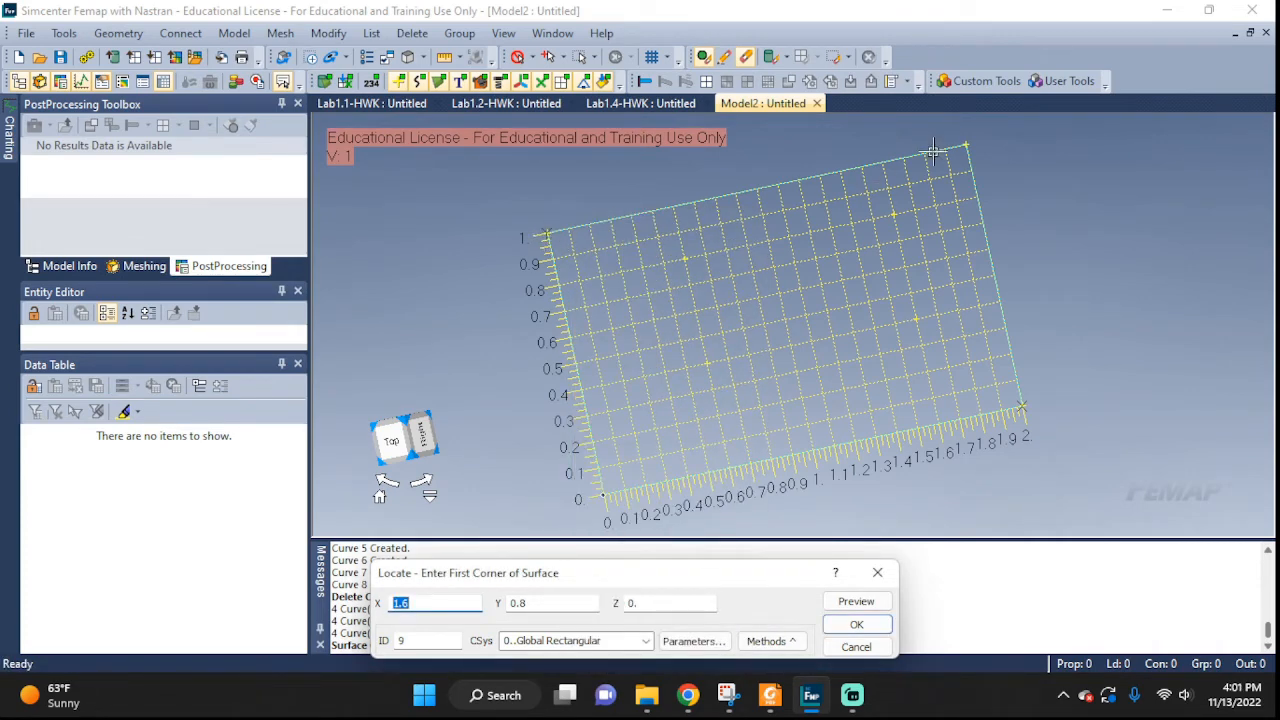
pyautogui.click(550, 228)
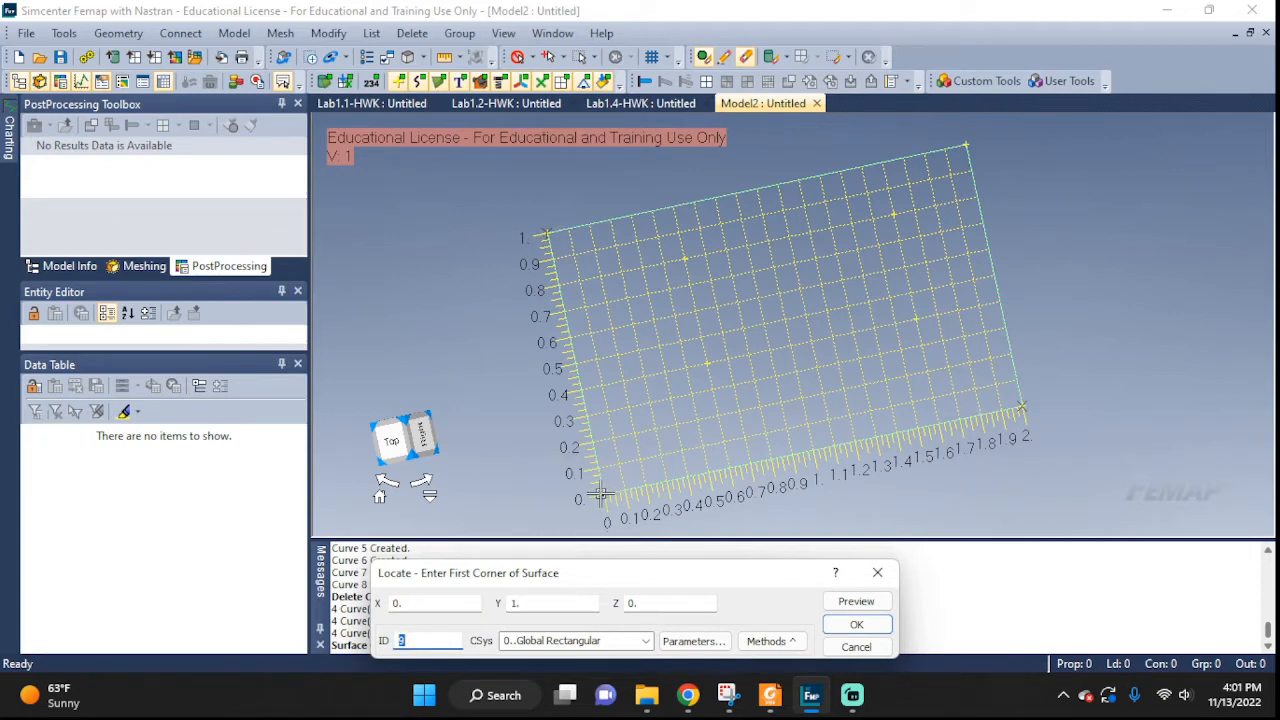
pyautogui.click(870, 627)
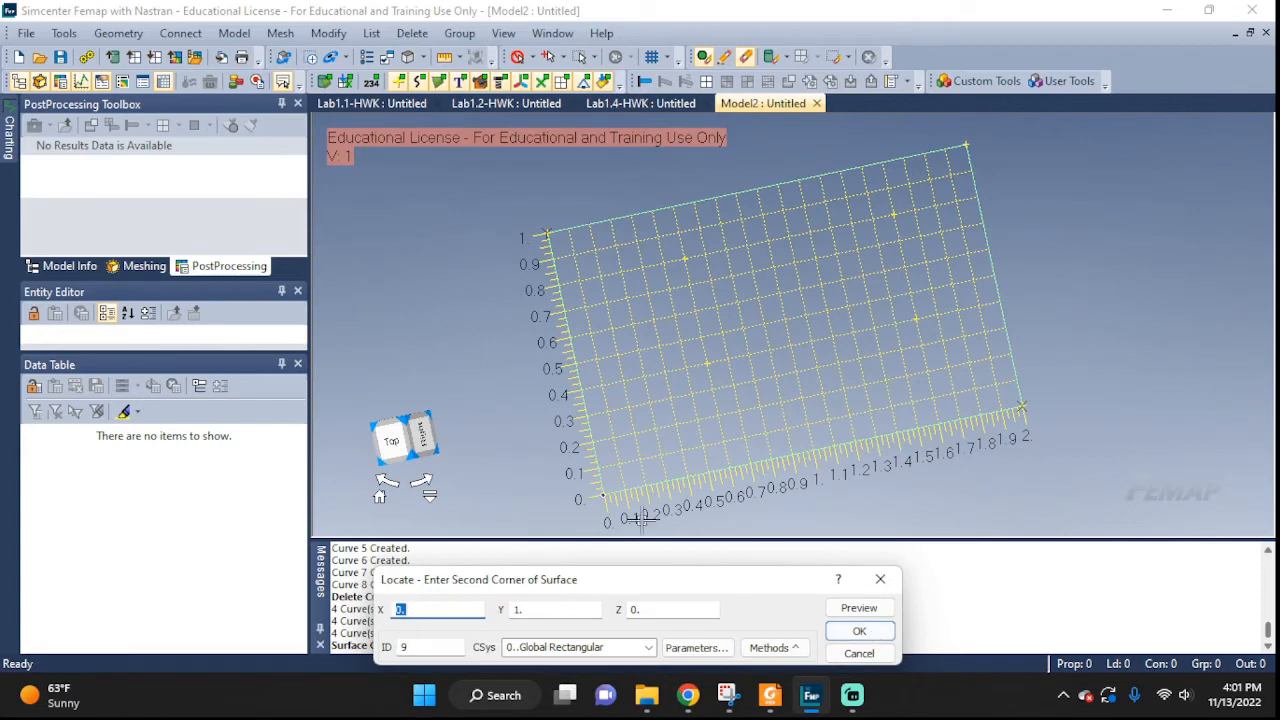
pyautogui.click(866, 633)
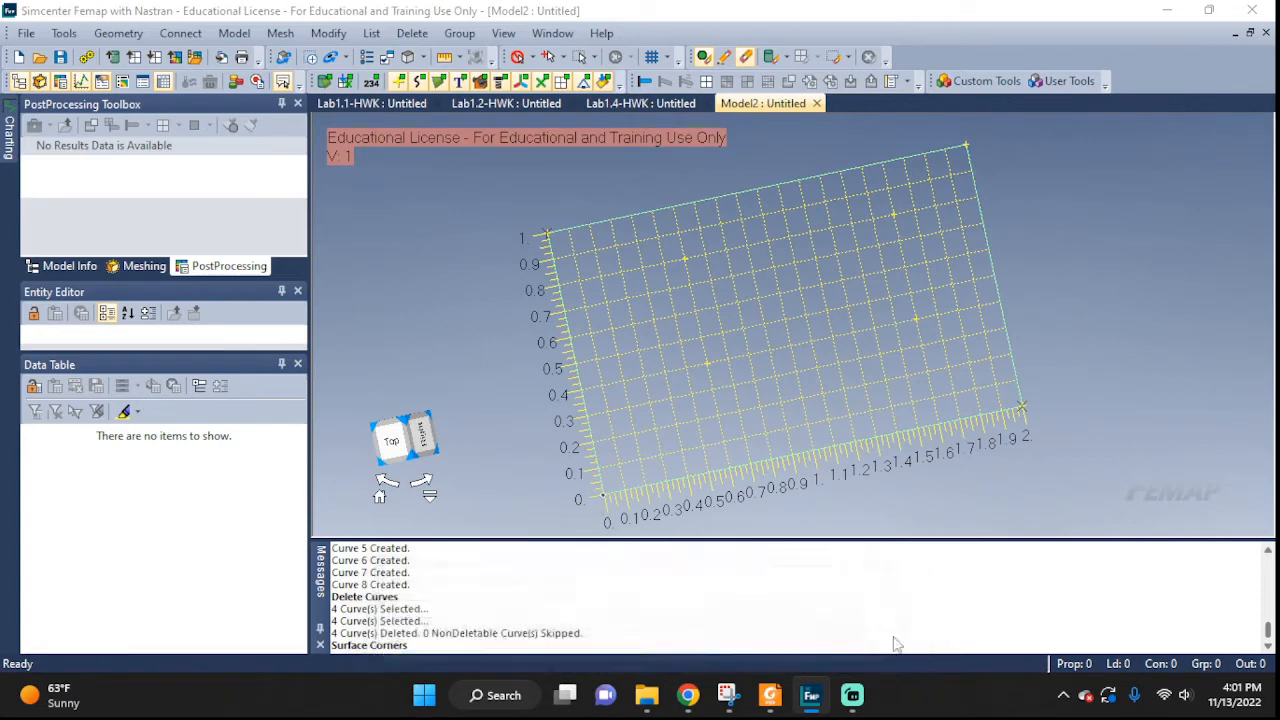
# Step: Complete the surface with its third corner at 2, 0, 0 and fourth corner at 2, 1, 0, and end the command
pyautogui.click(1019, 405)
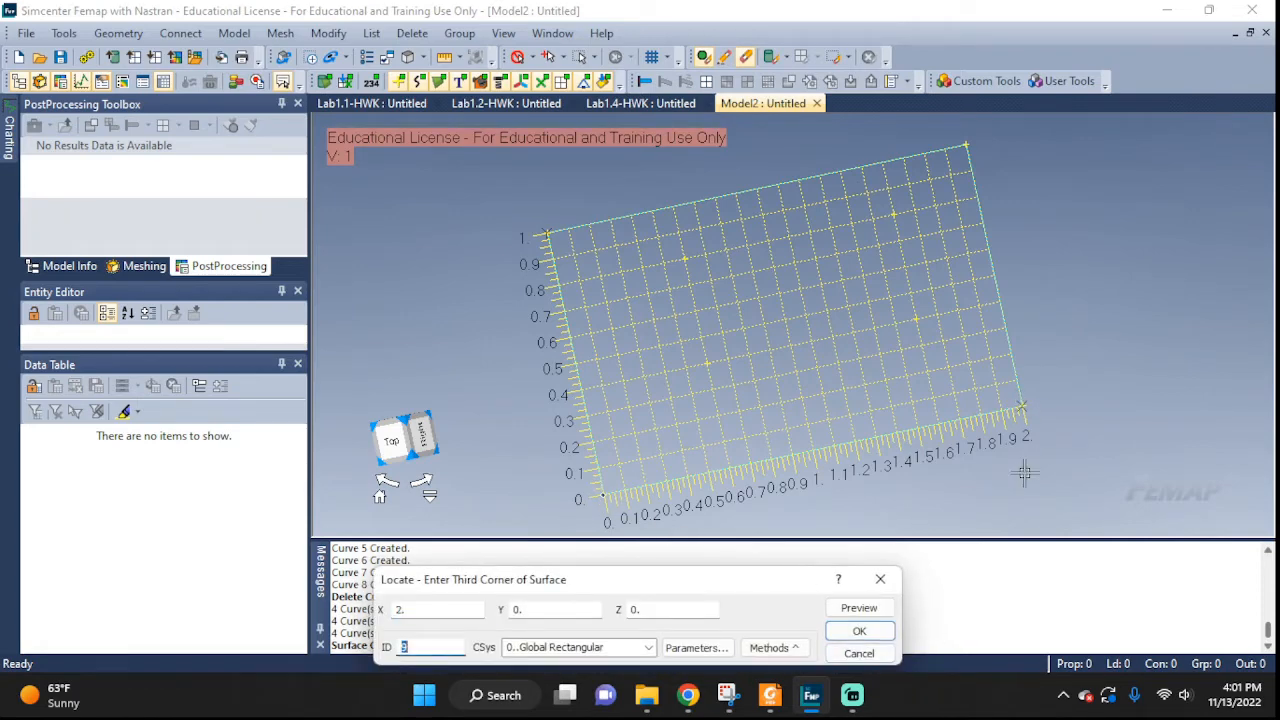
pyautogui.click(866, 635)
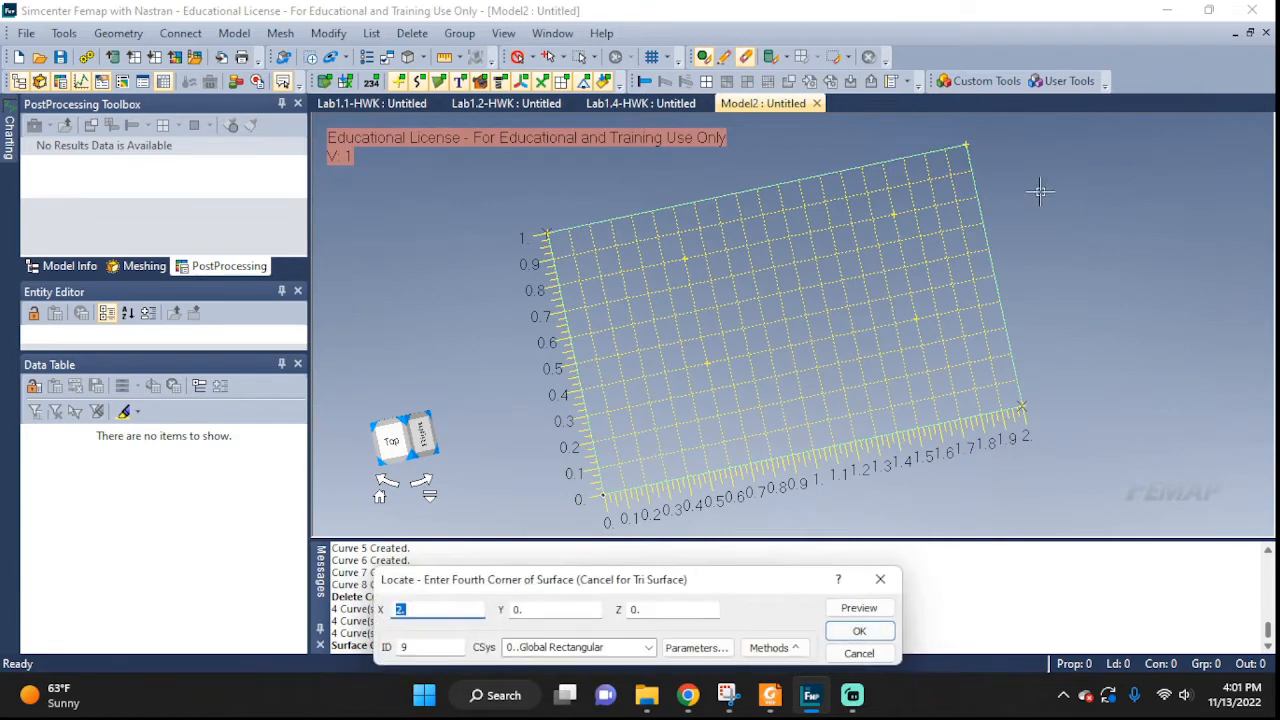
pyautogui.click(965, 147)
pyautogui.click(859, 629)
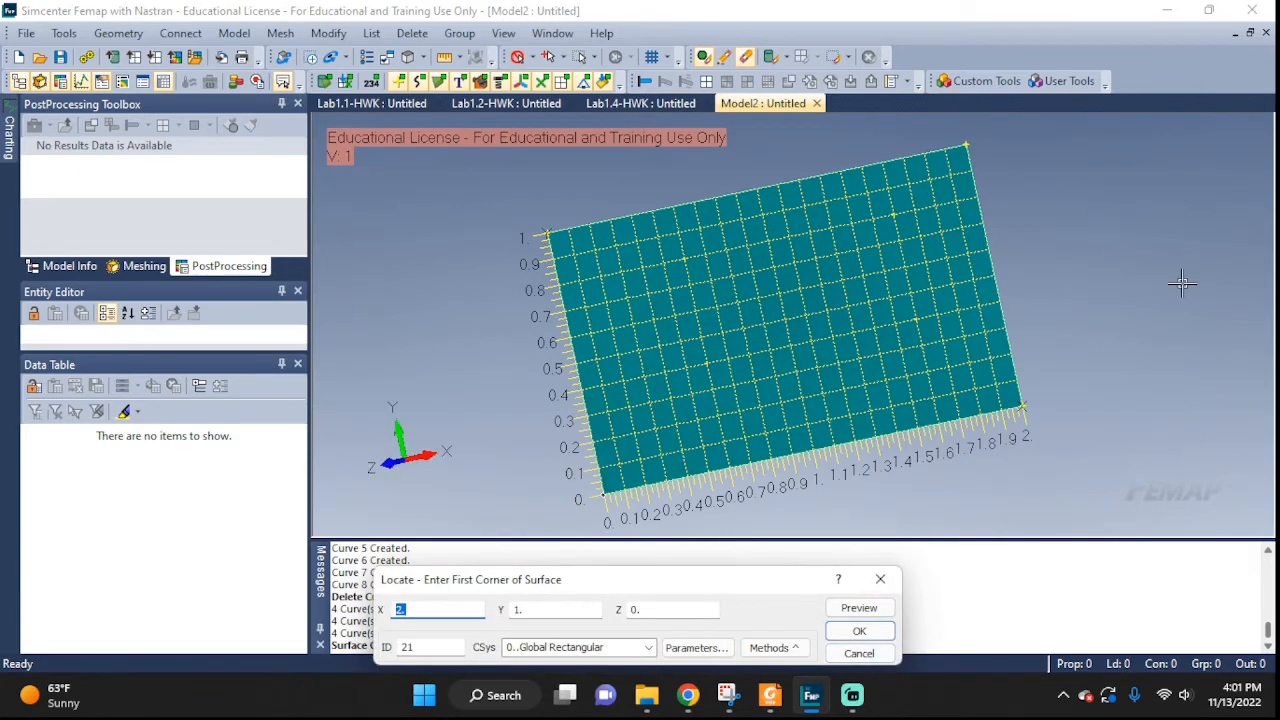
pyautogui.moveTo(1180, 283)
pyautogui.mouseDown(button='middle')
pyautogui.moveTo(1082, 291)
pyautogui.moveTo(1126, 281)
pyautogui.moveTo(1167, 296)
pyautogui.mouseUp(button='middle')
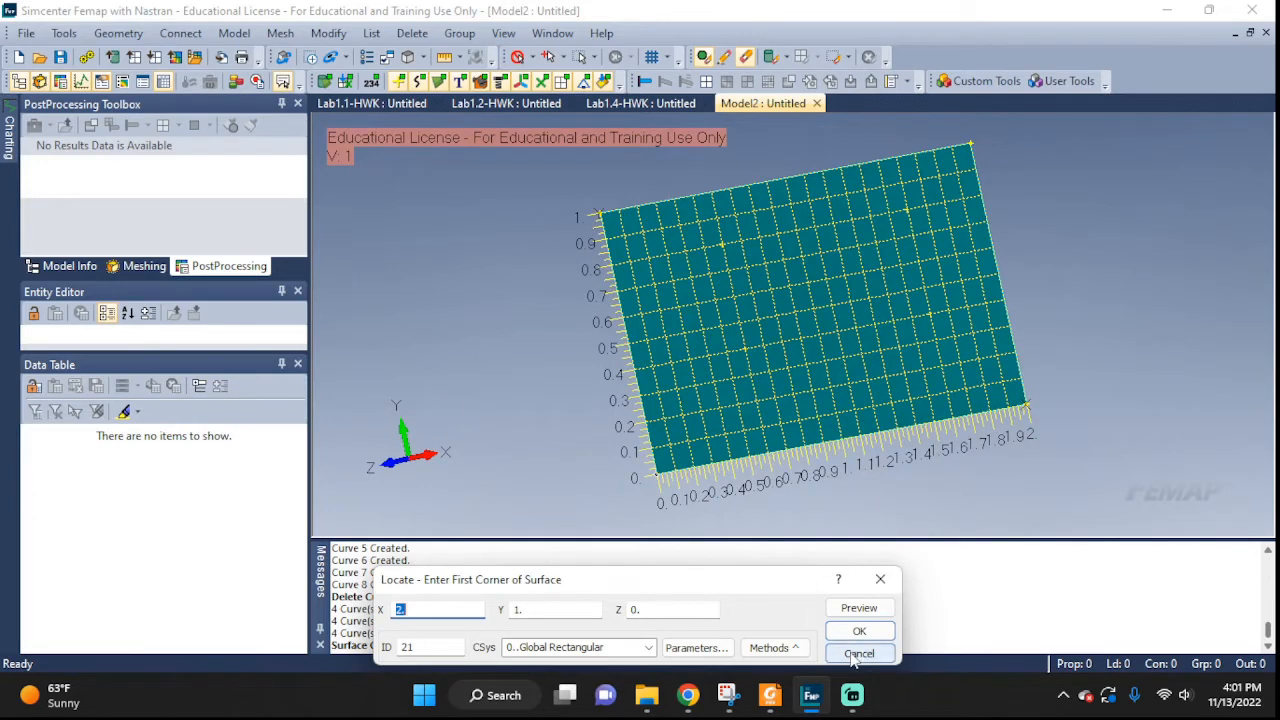
pyautogui.moveTo(730, 582); pyautogui.dragTo(760, 550)
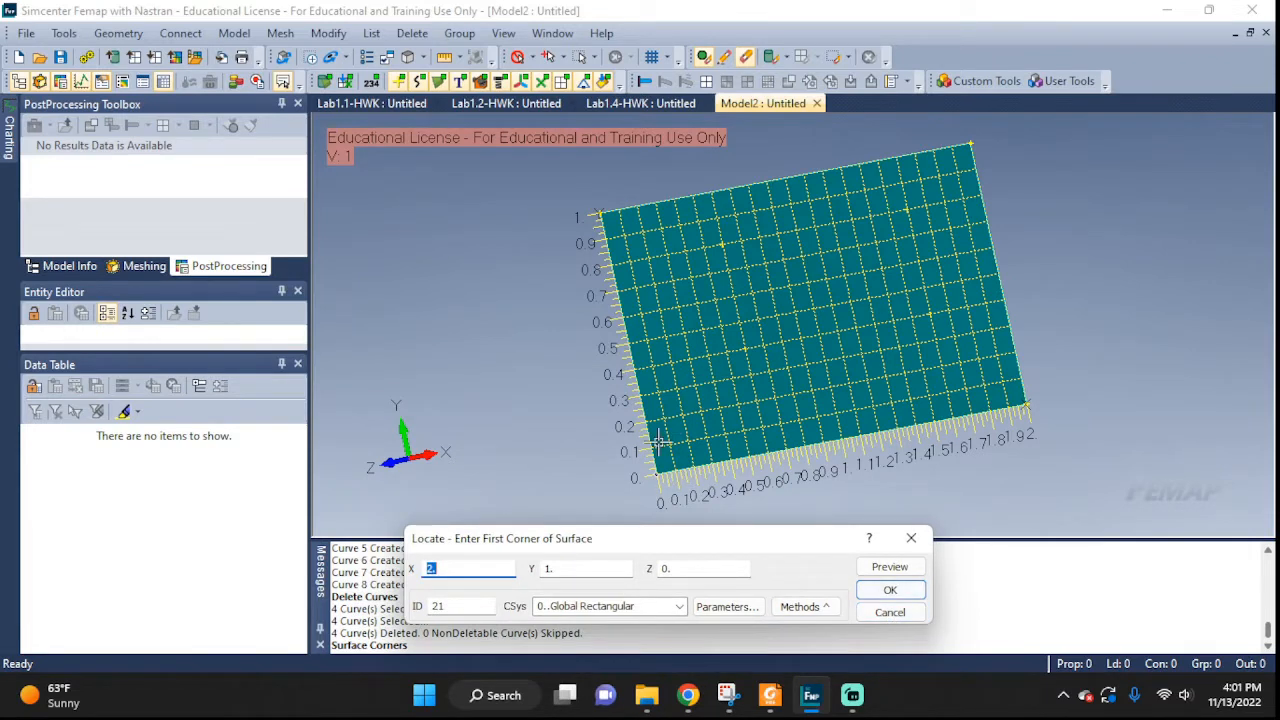
pyautogui.click(890, 612)
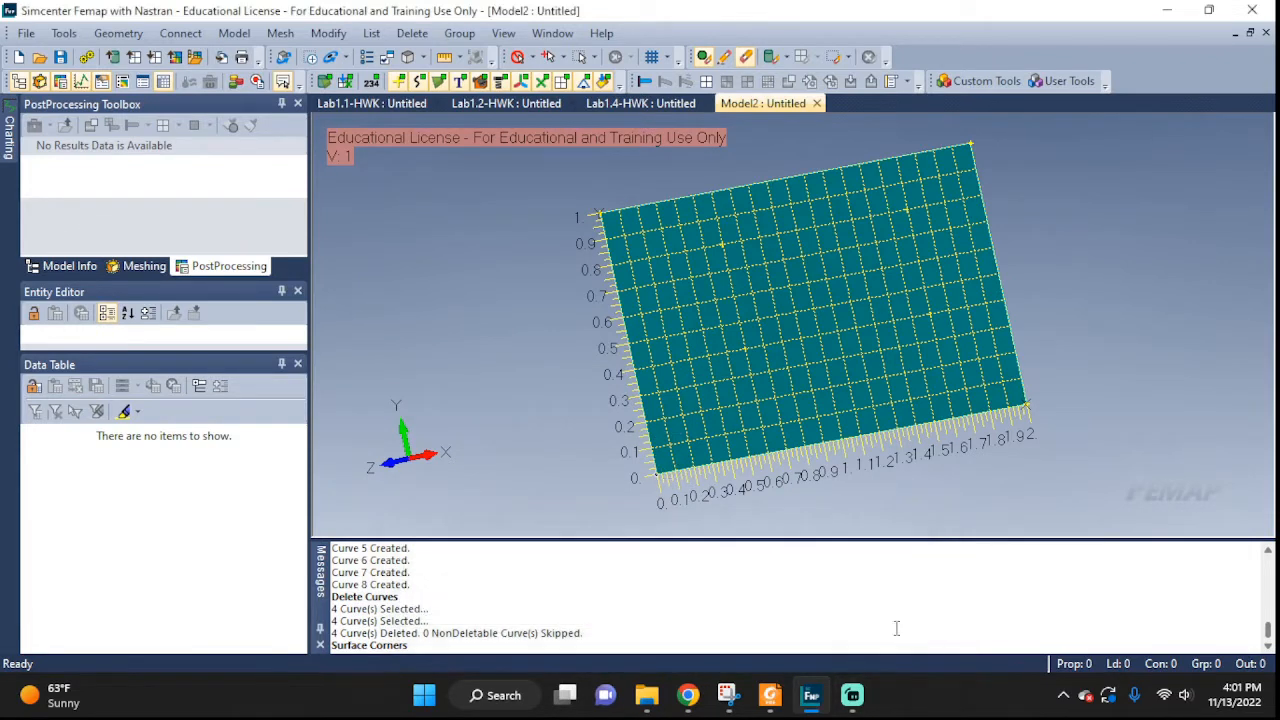
# Step: Examine the finished plate in the Lab1.1-HWK model as a reference, and return to Model2
pyautogui.moveTo(800, 315); pyautogui.dragTo(978, 310, button='middle')
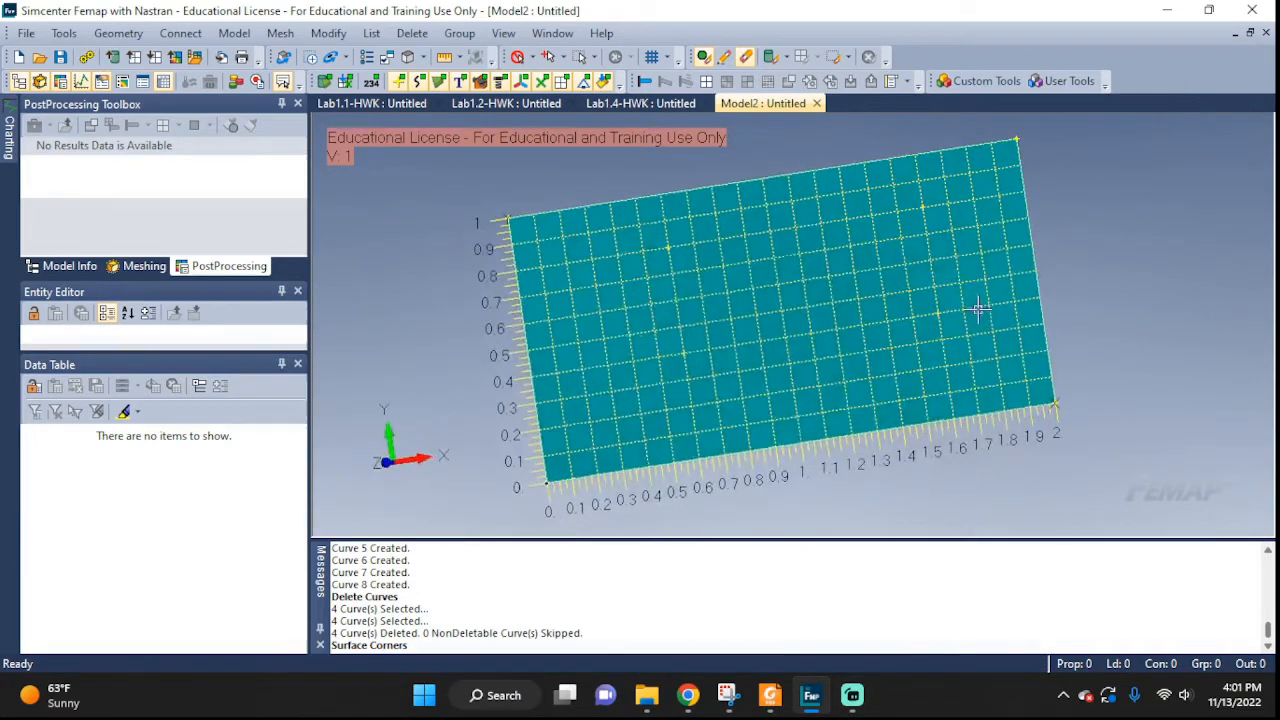
pyautogui.click(370, 103)
pyautogui.moveTo(1157, 314)
pyautogui.mouseDown(button='middle')
pyautogui.moveTo(997, 300)
pyautogui.moveTo(1146, 286)
pyautogui.moveTo(1173, 321)
pyautogui.mouseUp(button='middle')
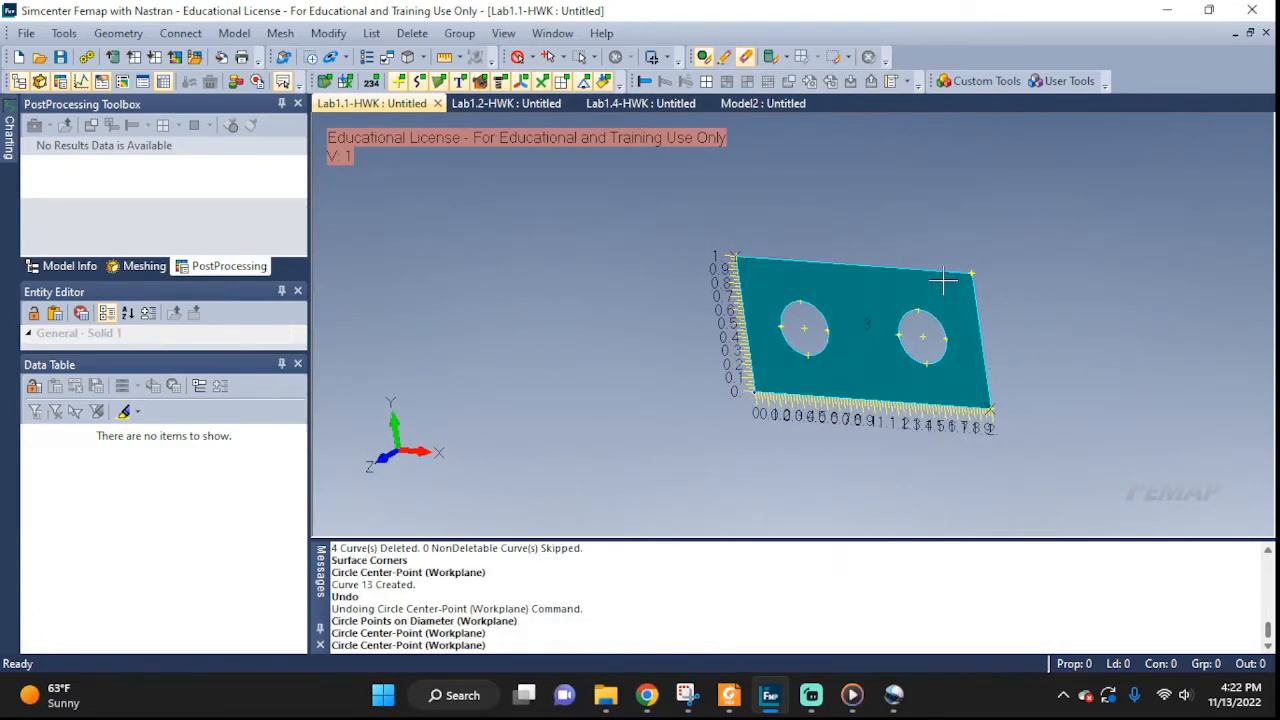
pyautogui.click(760, 104)
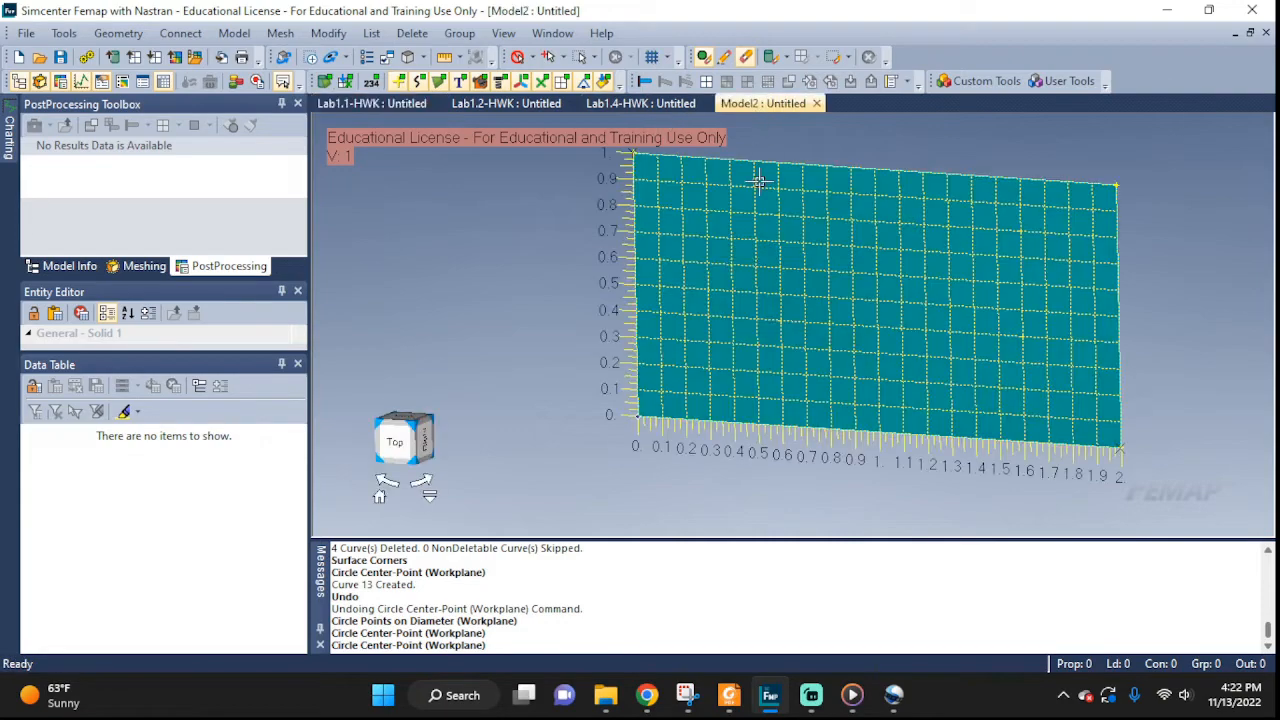
# Step: Begin a center-and-point circle in the top view, previewing and accepting its center at 0.5, 0.6, 0
pyautogui.moveTo(871, 249); pyautogui.dragTo(898, 243, button='middle')
pyautogui.click(397, 440)
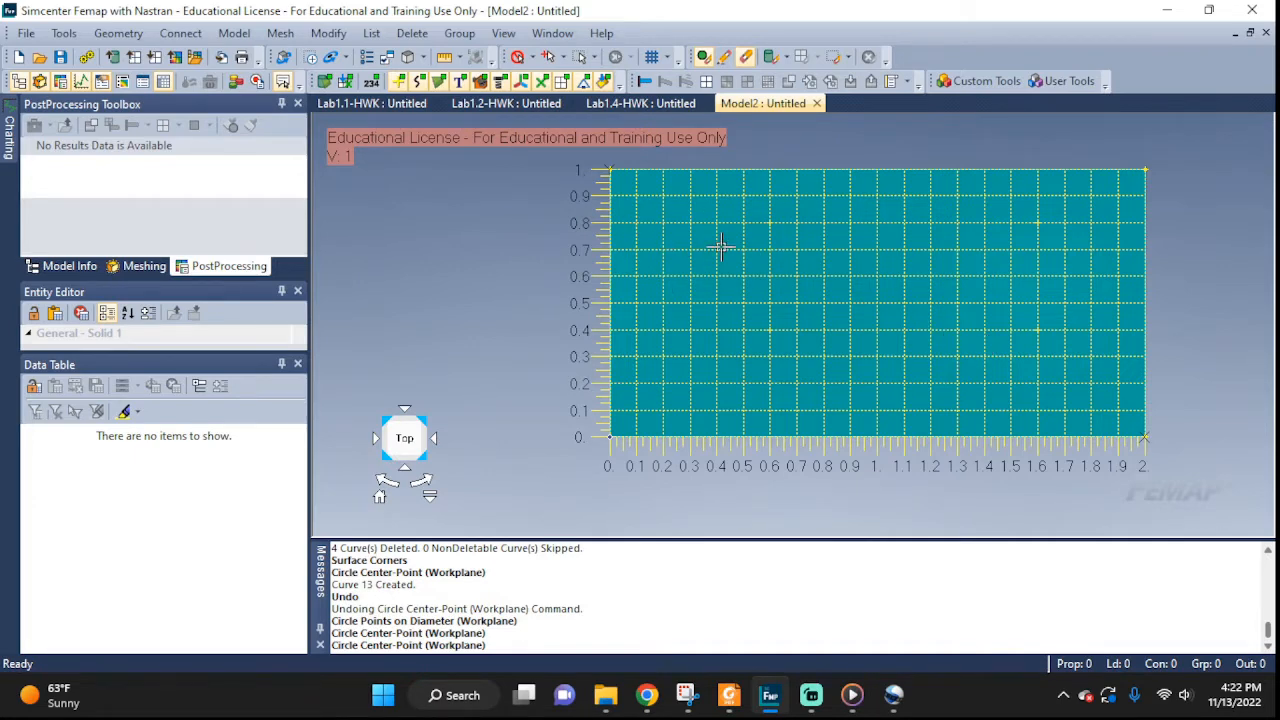
pyautogui.click(129, 35)
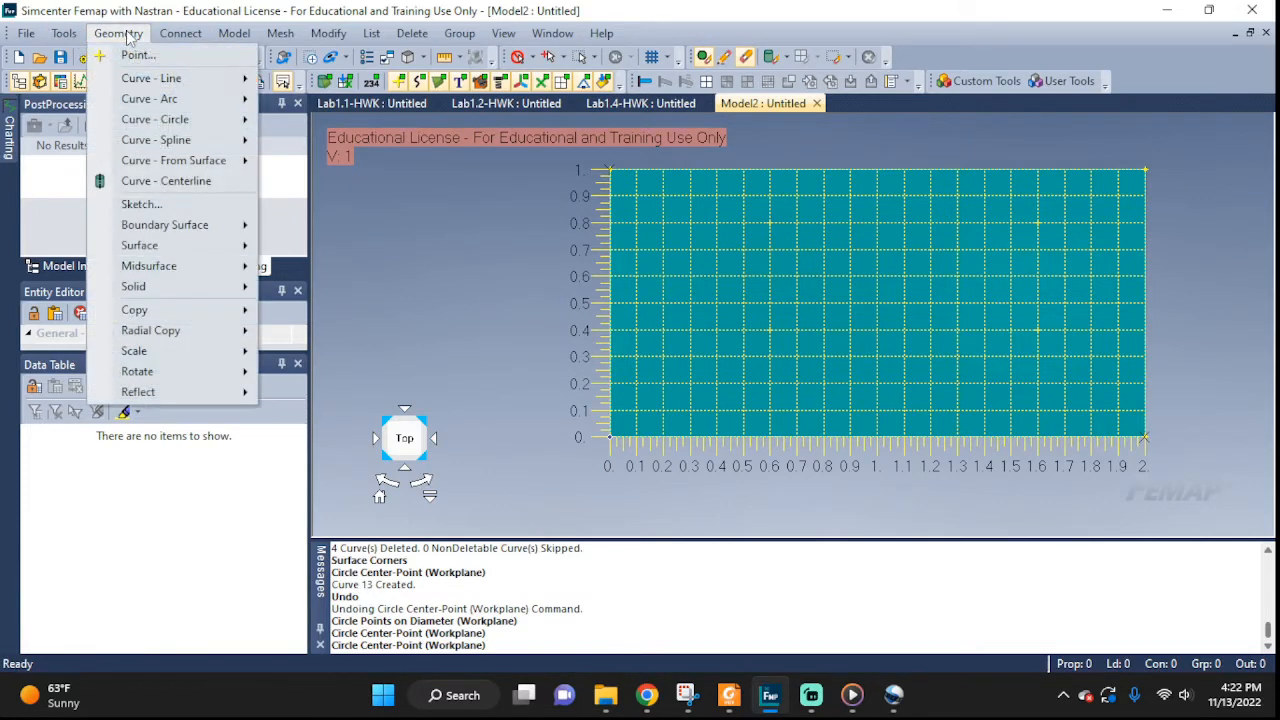
pyautogui.moveTo(147, 122)
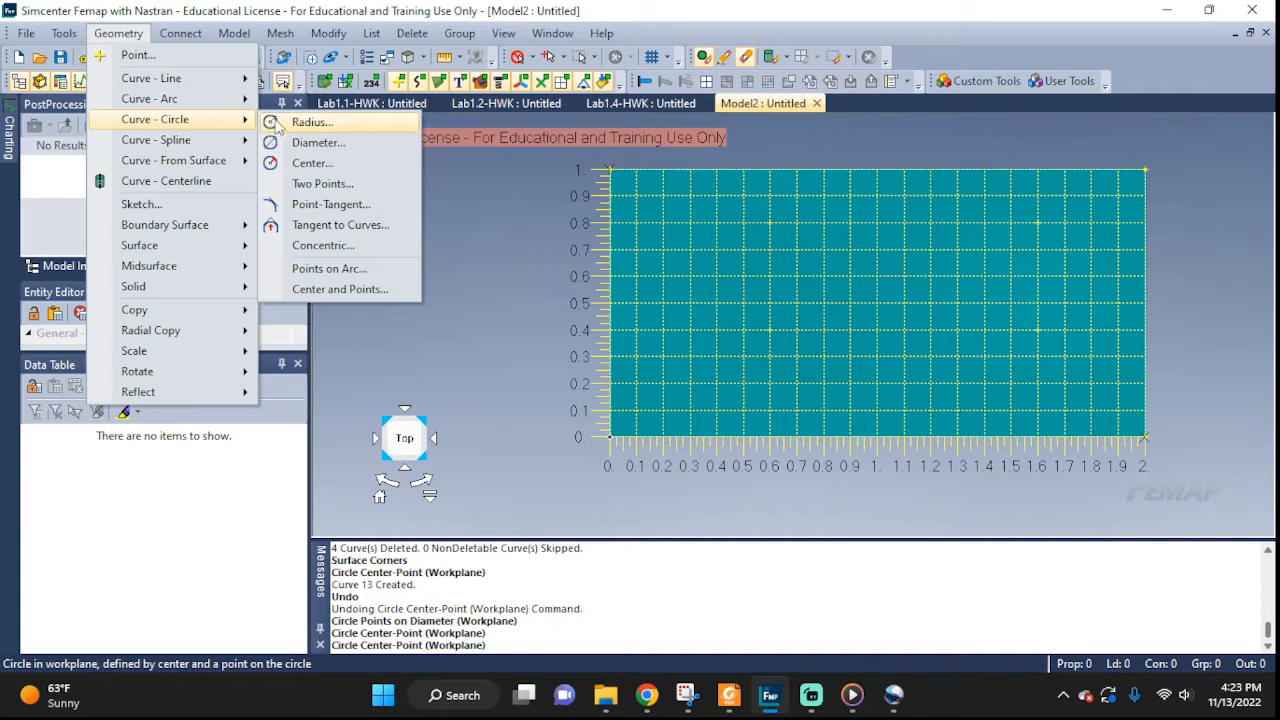
pyautogui.click(310, 122)
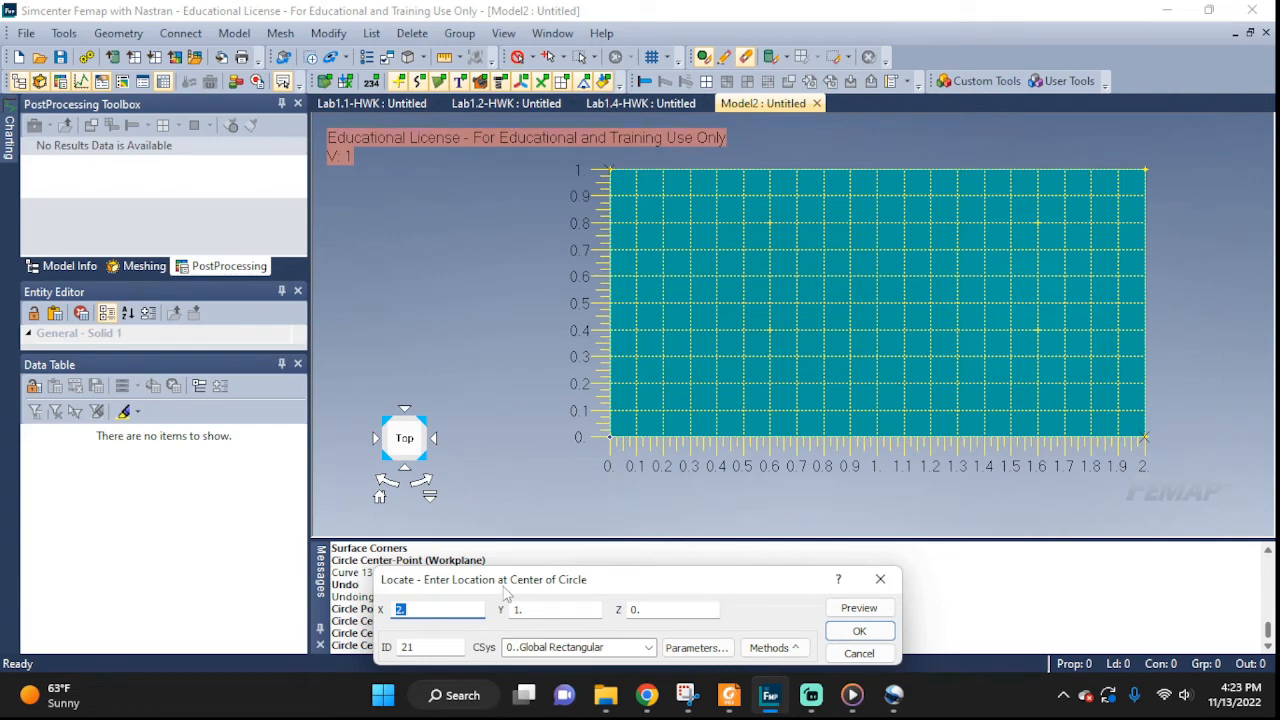
pyautogui.moveTo(573, 590); pyautogui.dragTo(597, 561)
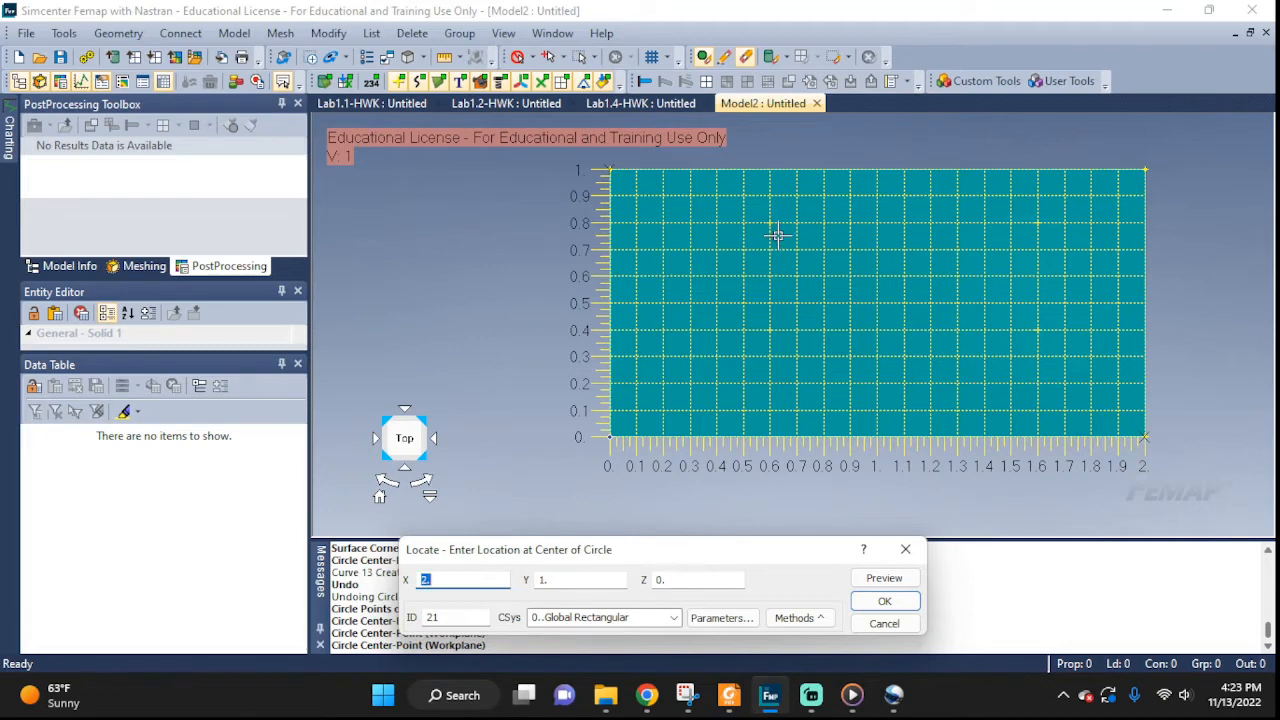
pyautogui.rightClick(741, 284)
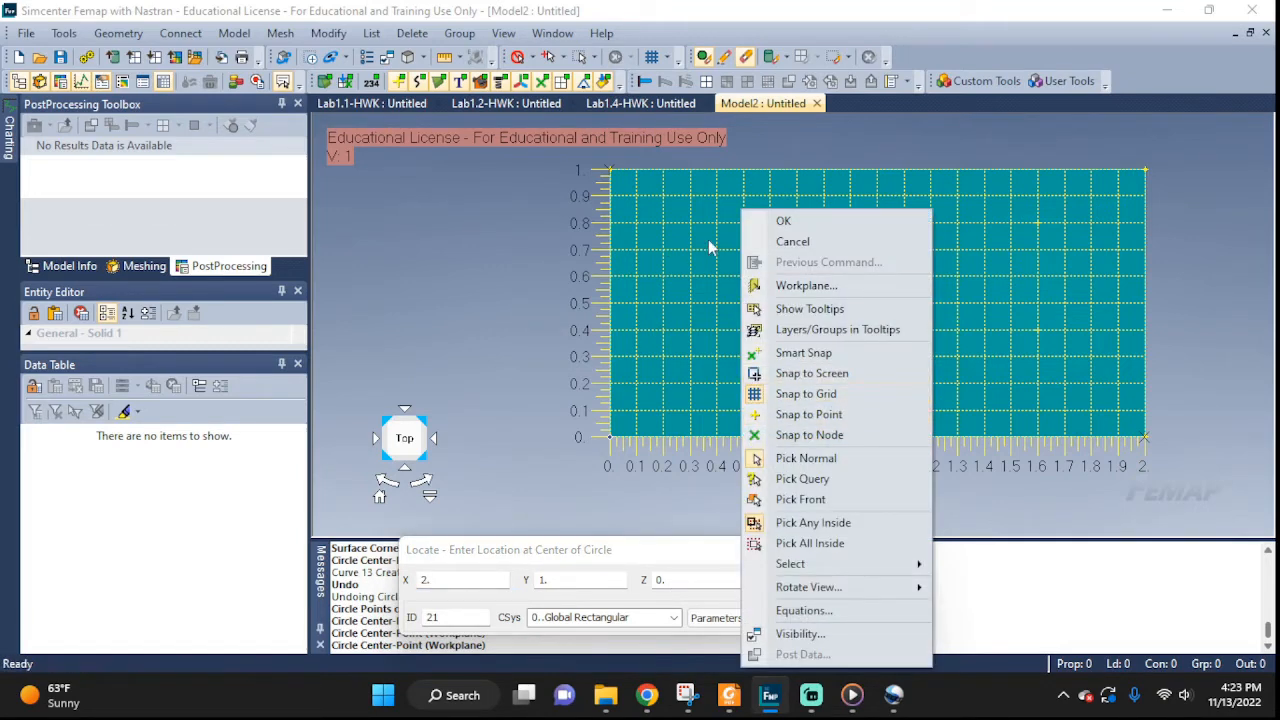
pyautogui.press('Escape')
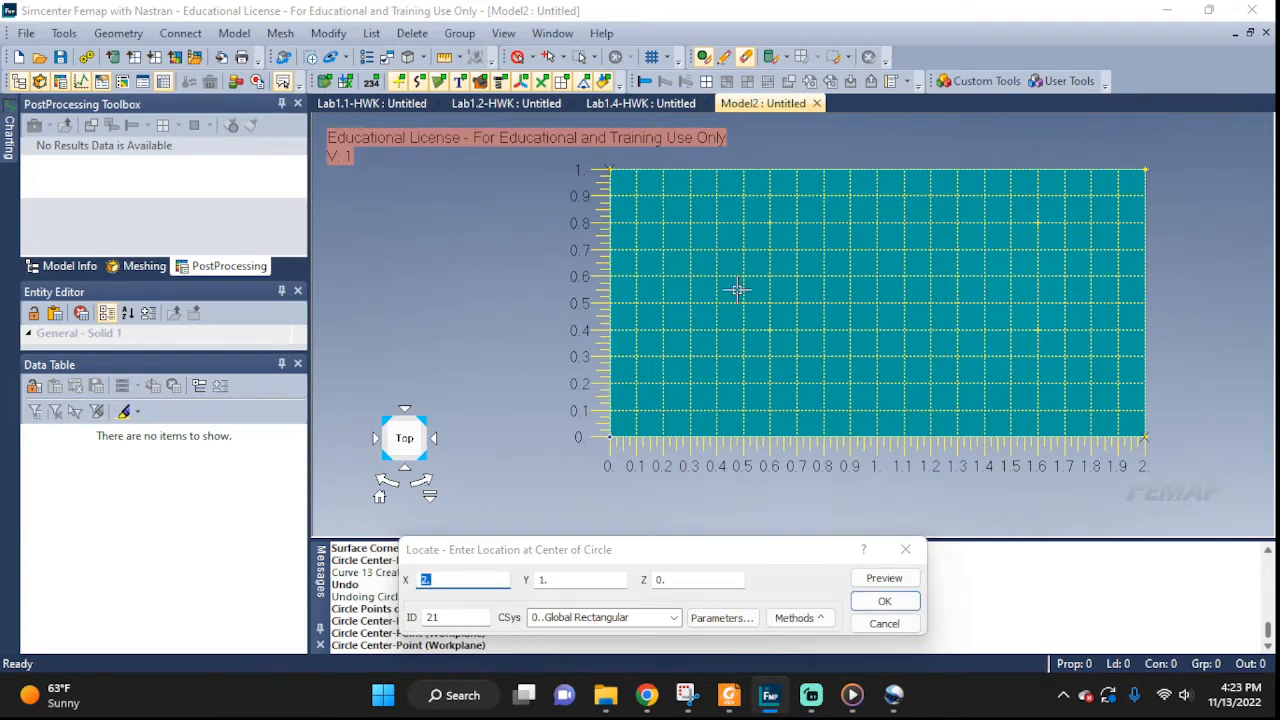
pyautogui.click(743, 278)
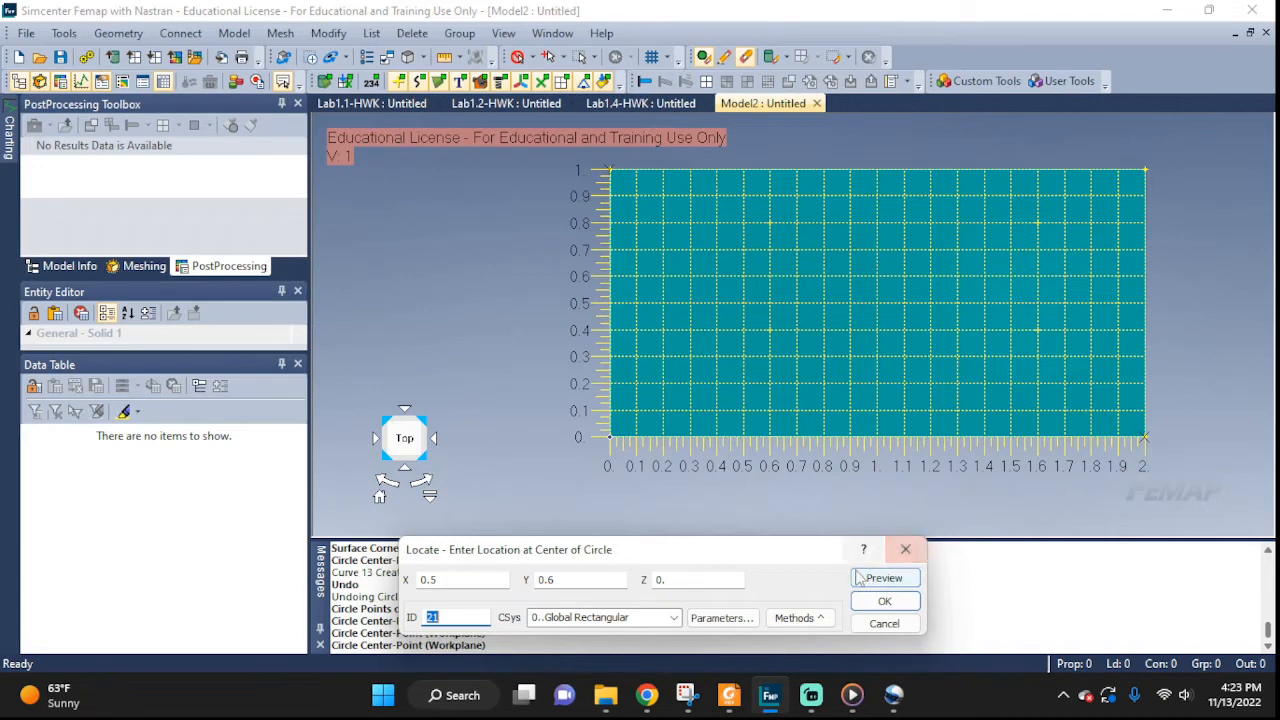
pyautogui.click(884, 582)
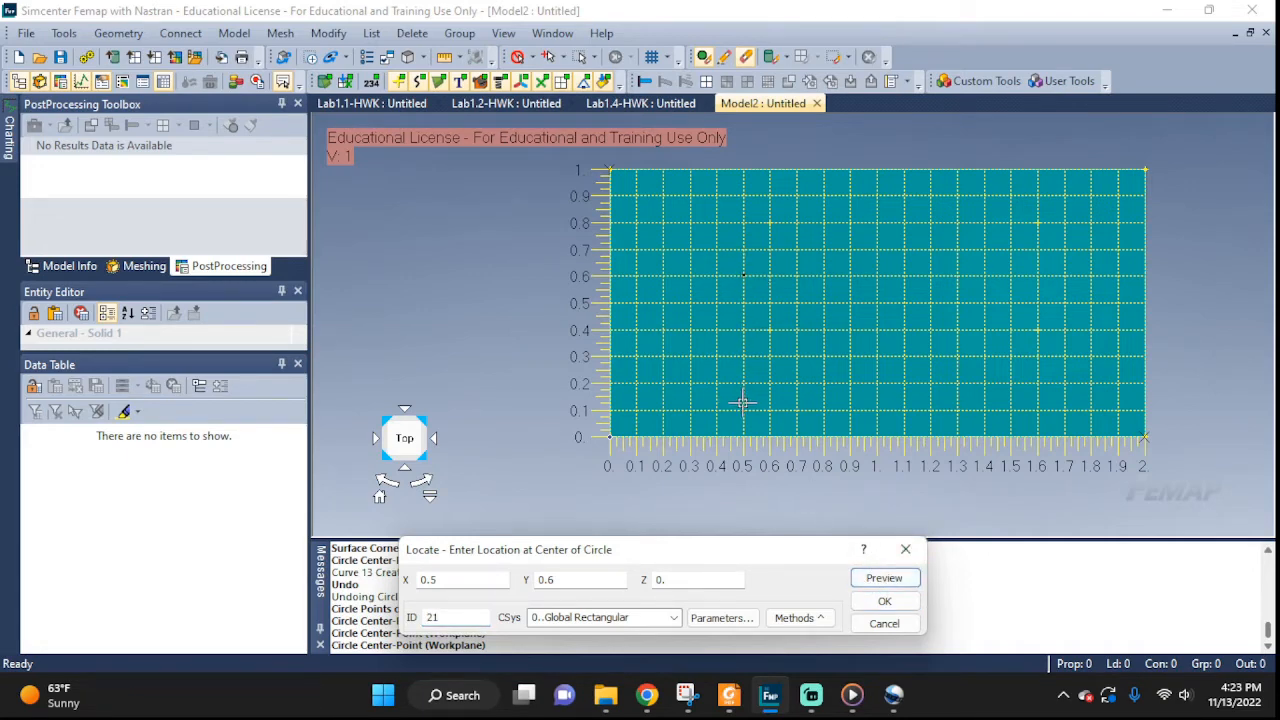
pyautogui.click(885, 602)
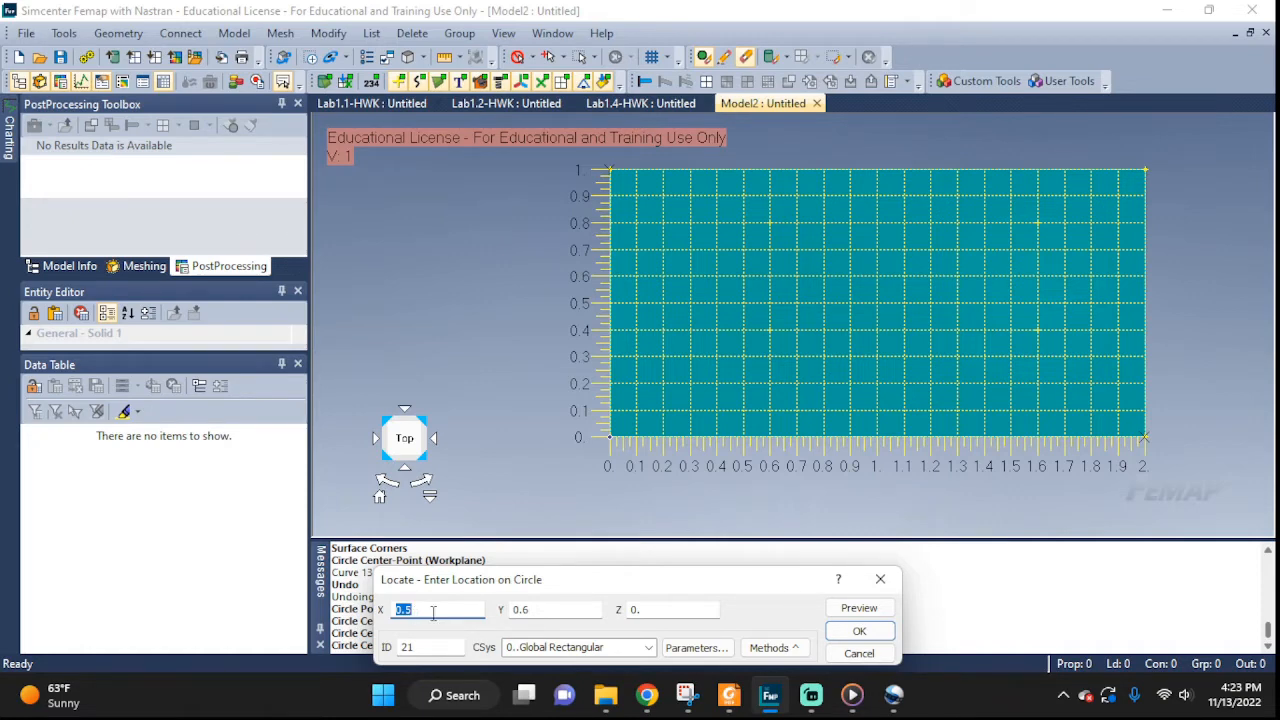
# Step: Complete the circle through the point 0.6, 0.5, 0 and end the command
pyautogui.click(770, 305)
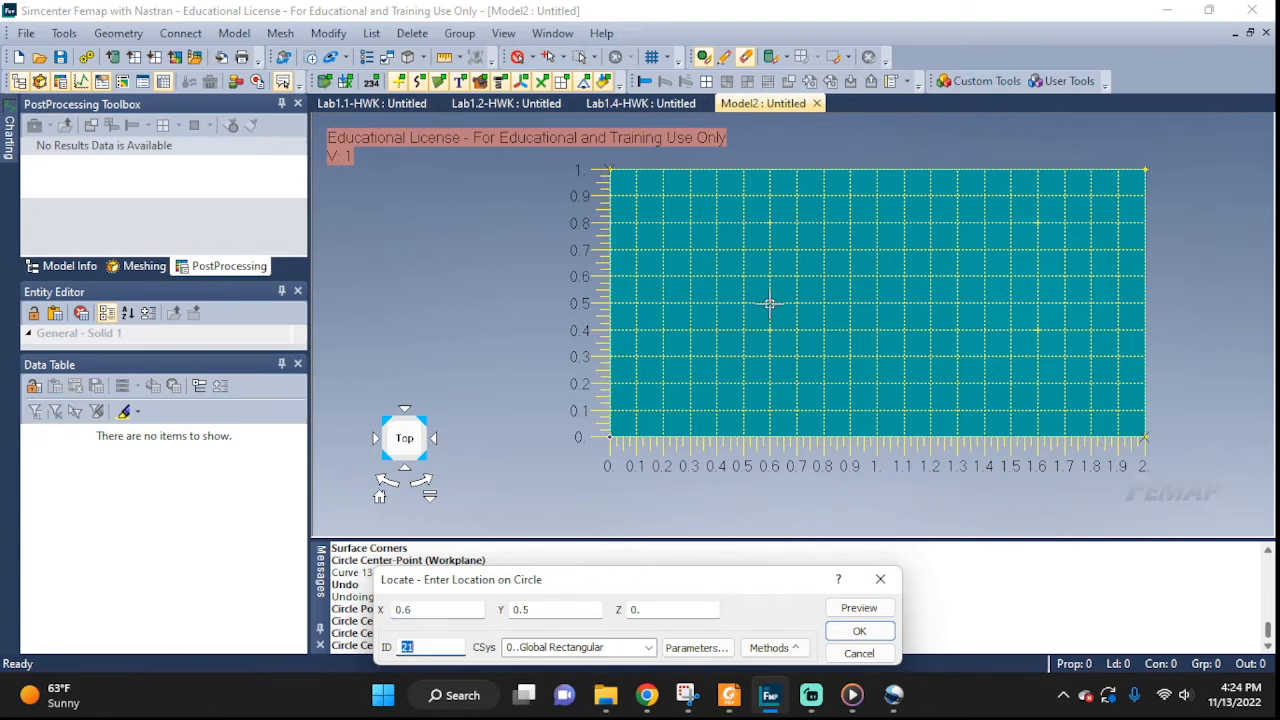
pyautogui.click(860, 632)
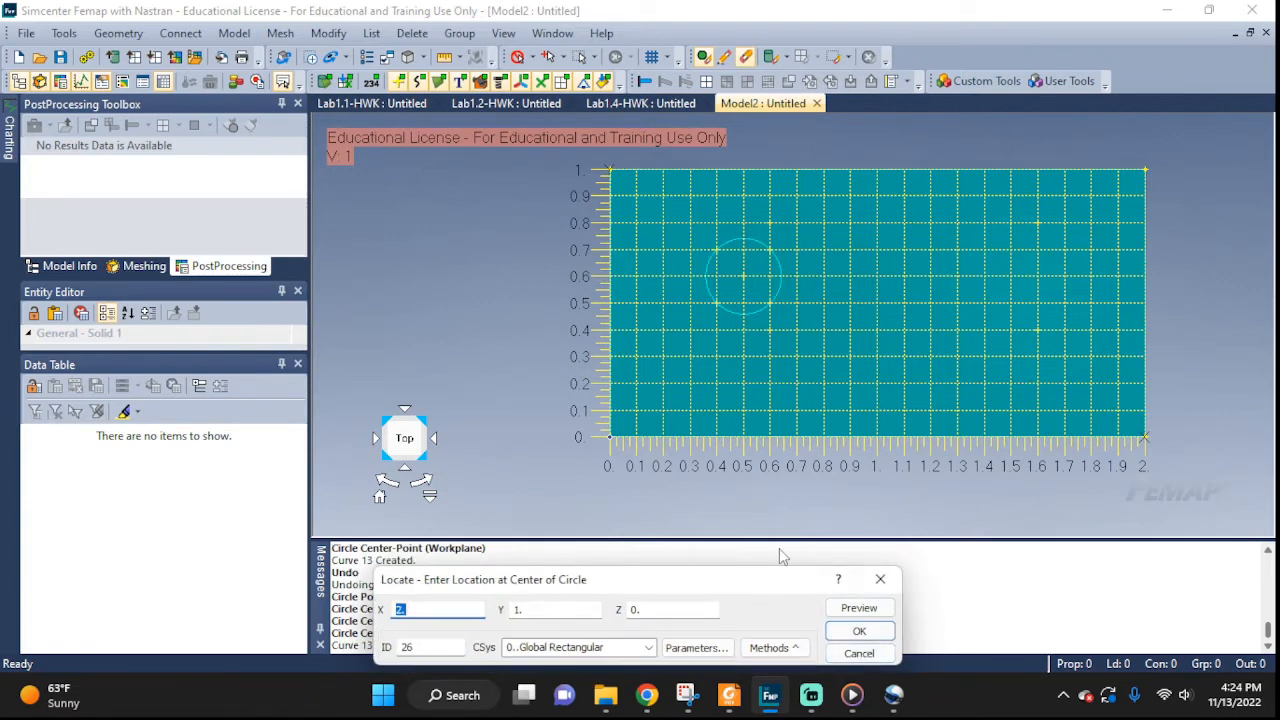
pyautogui.click(846, 656)
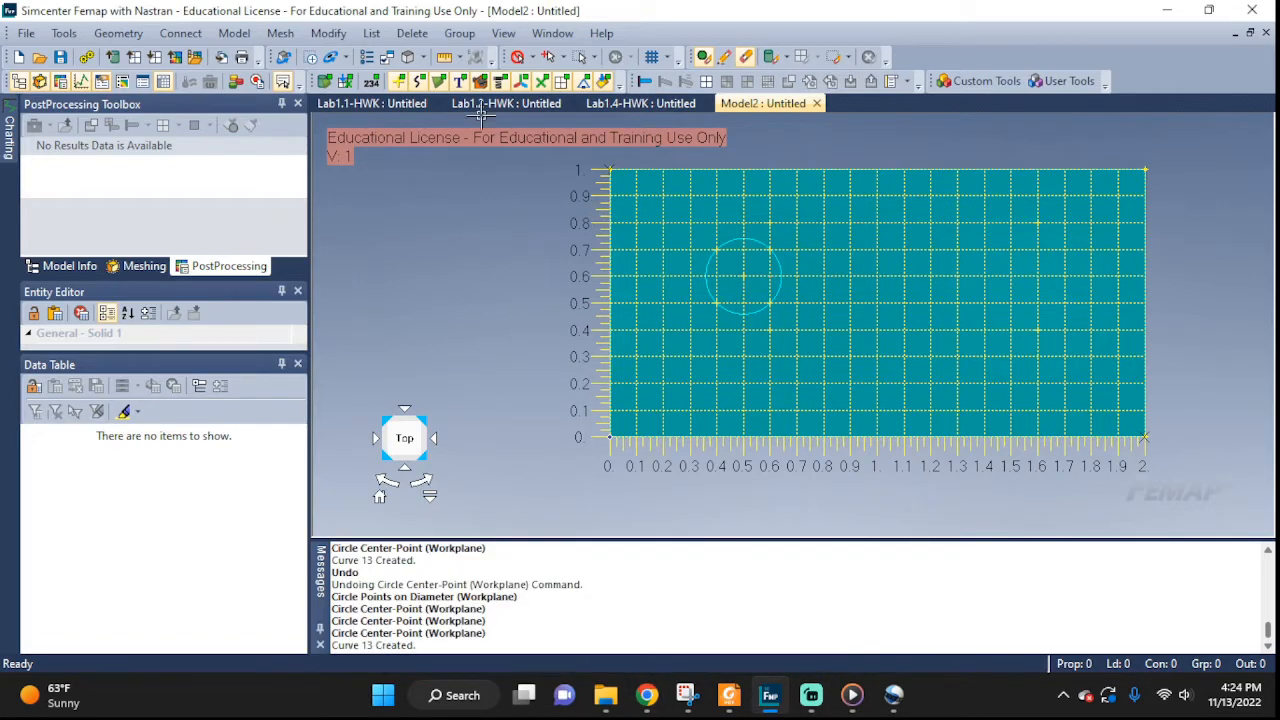
# Step: Glance at the Lab1.1-HWK reference plate, then in Model2 draw a circle with its diameter running from 1.2, 0.6, 0 to 1.7, 0.6, 0
pyautogui.click(372, 103)
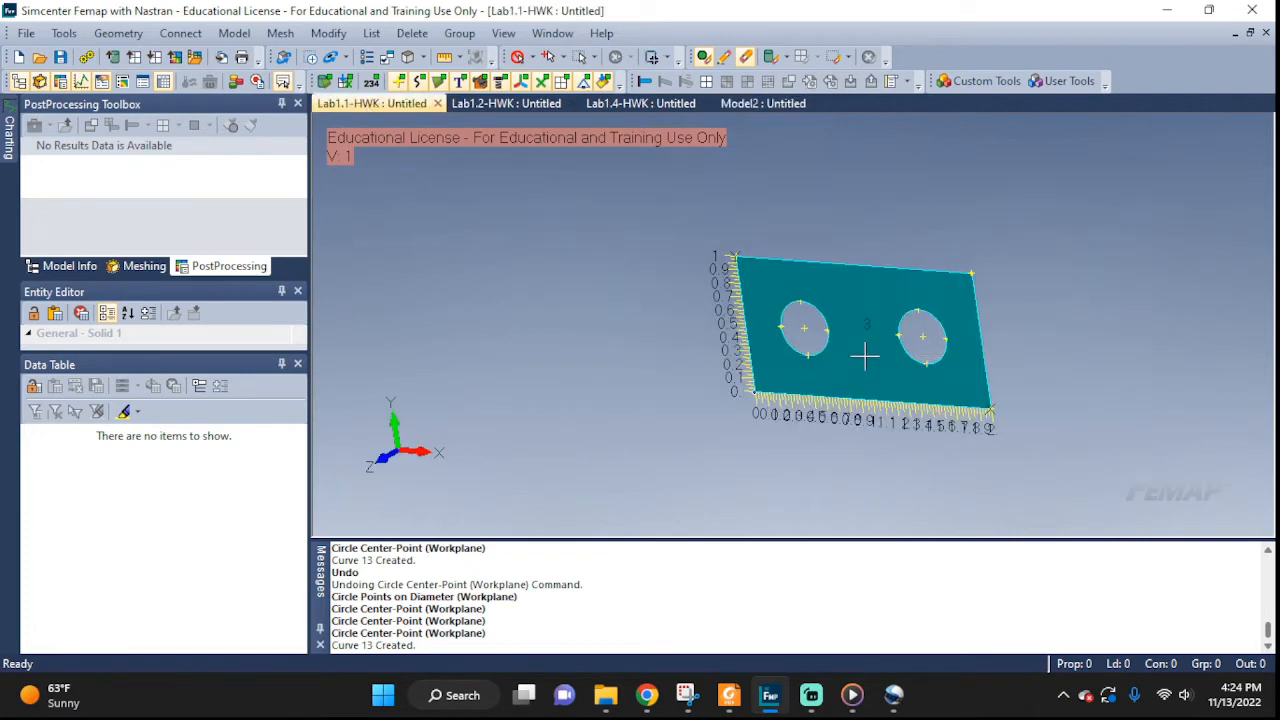
pyautogui.click(766, 105)
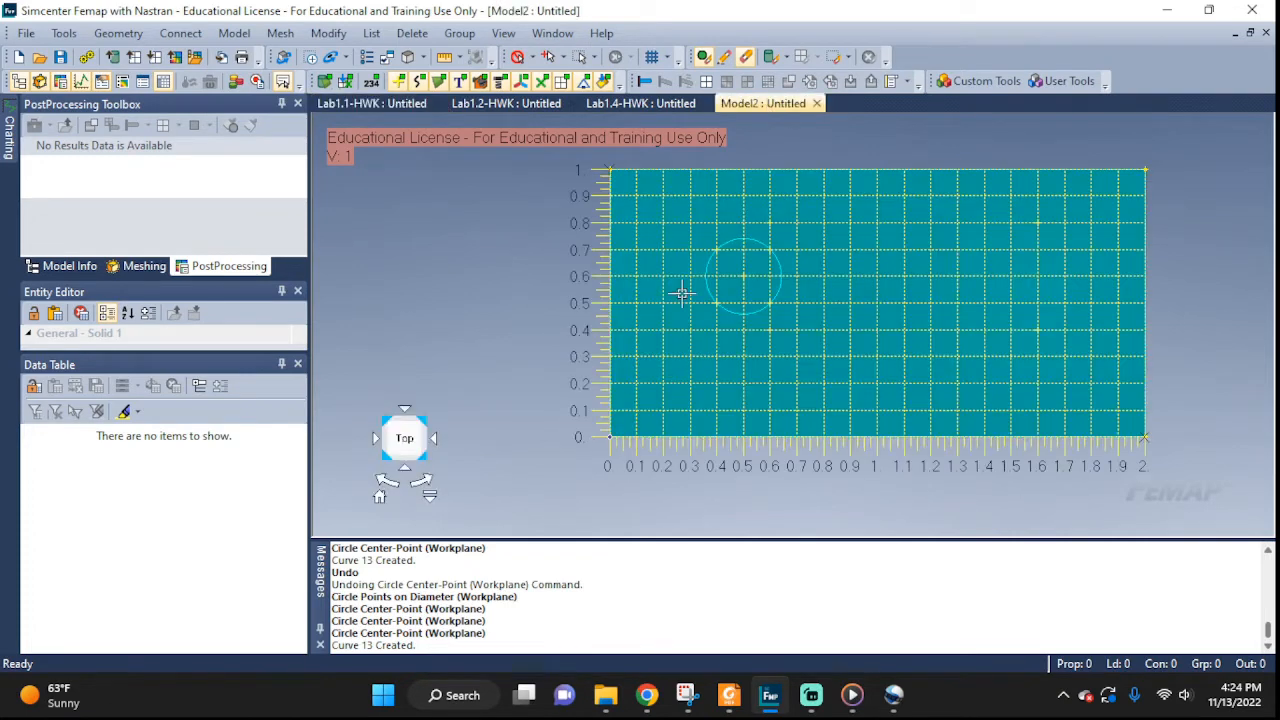
pyautogui.click(118, 34)
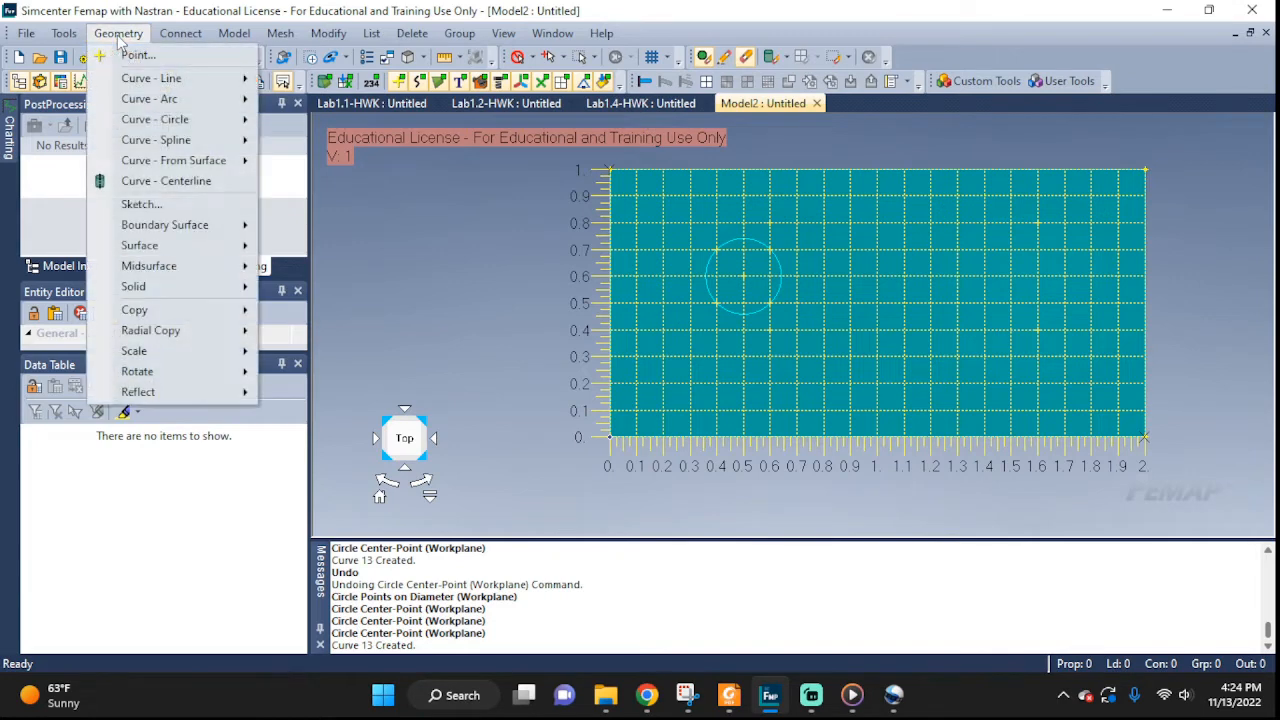
pyautogui.moveTo(165, 121)
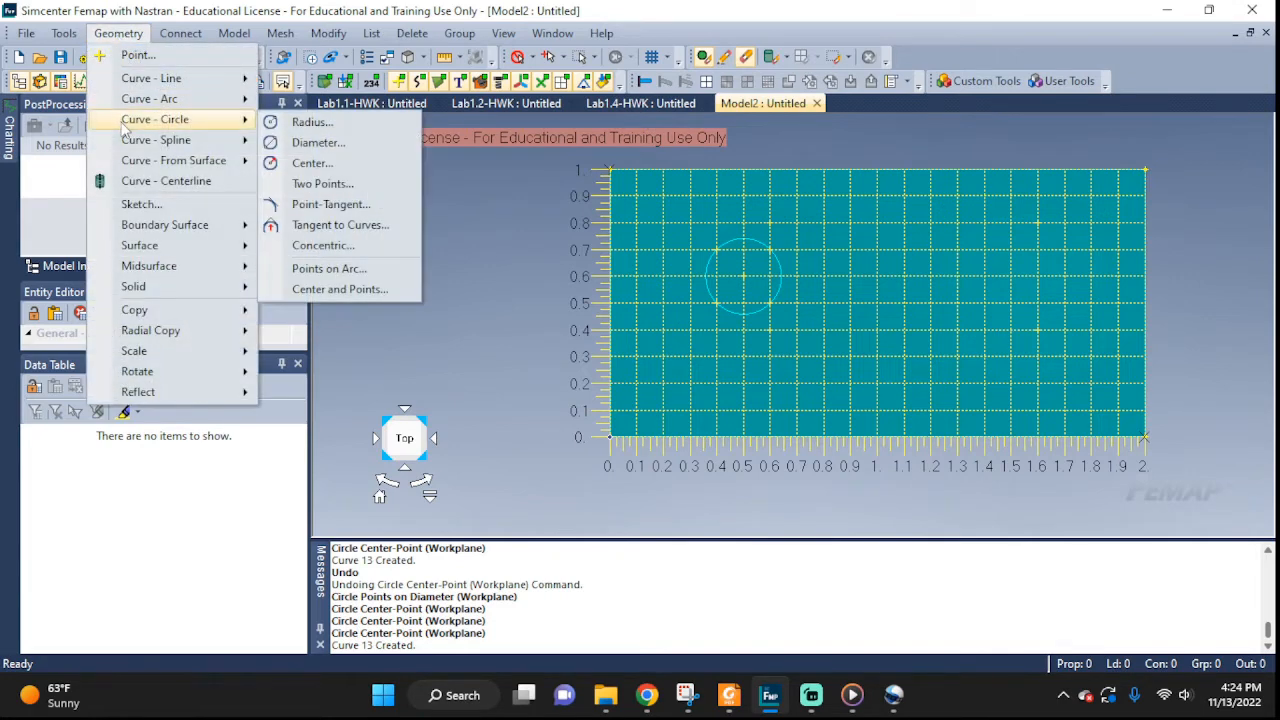
pyautogui.click(310, 143)
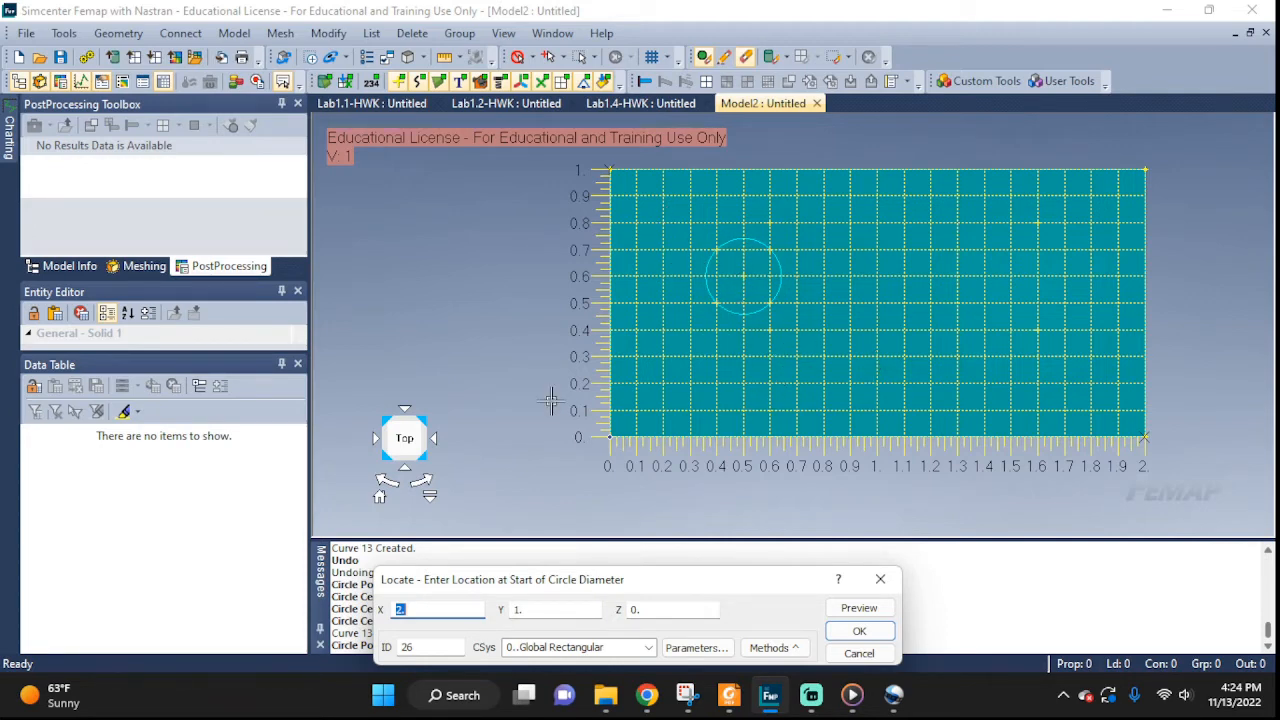
pyautogui.click(927, 278)
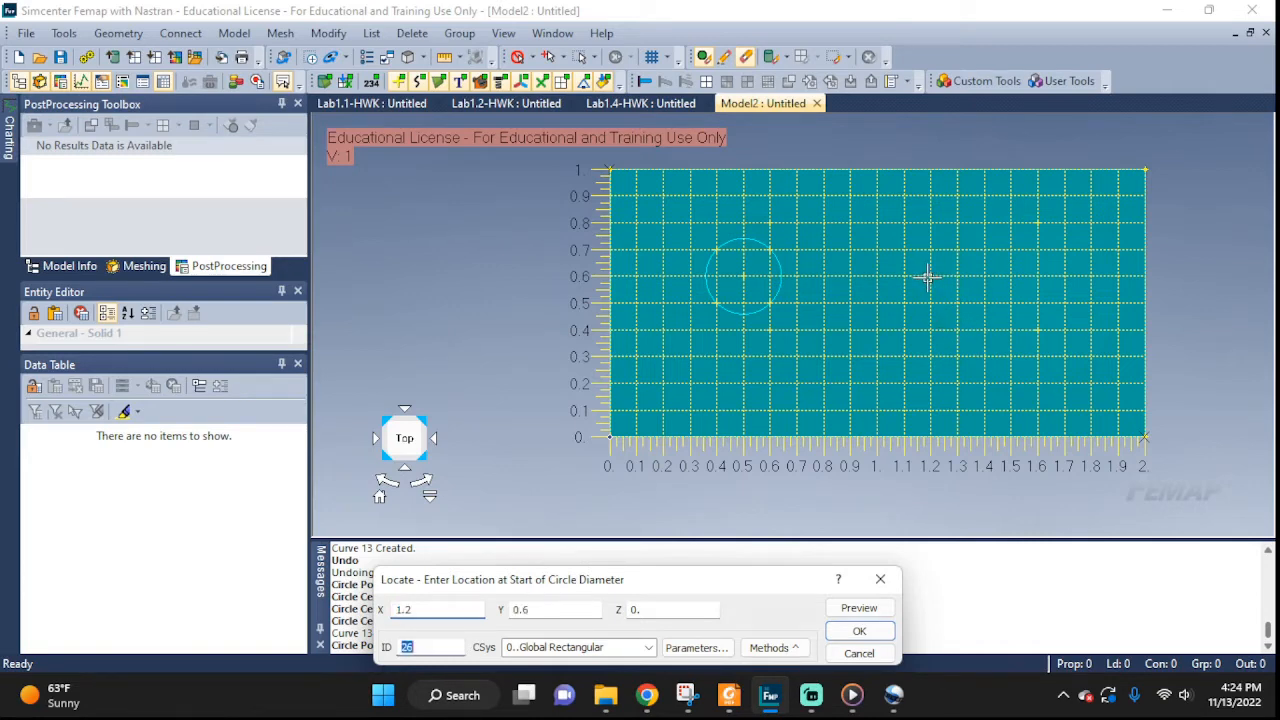
pyautogui.click(889, 633)
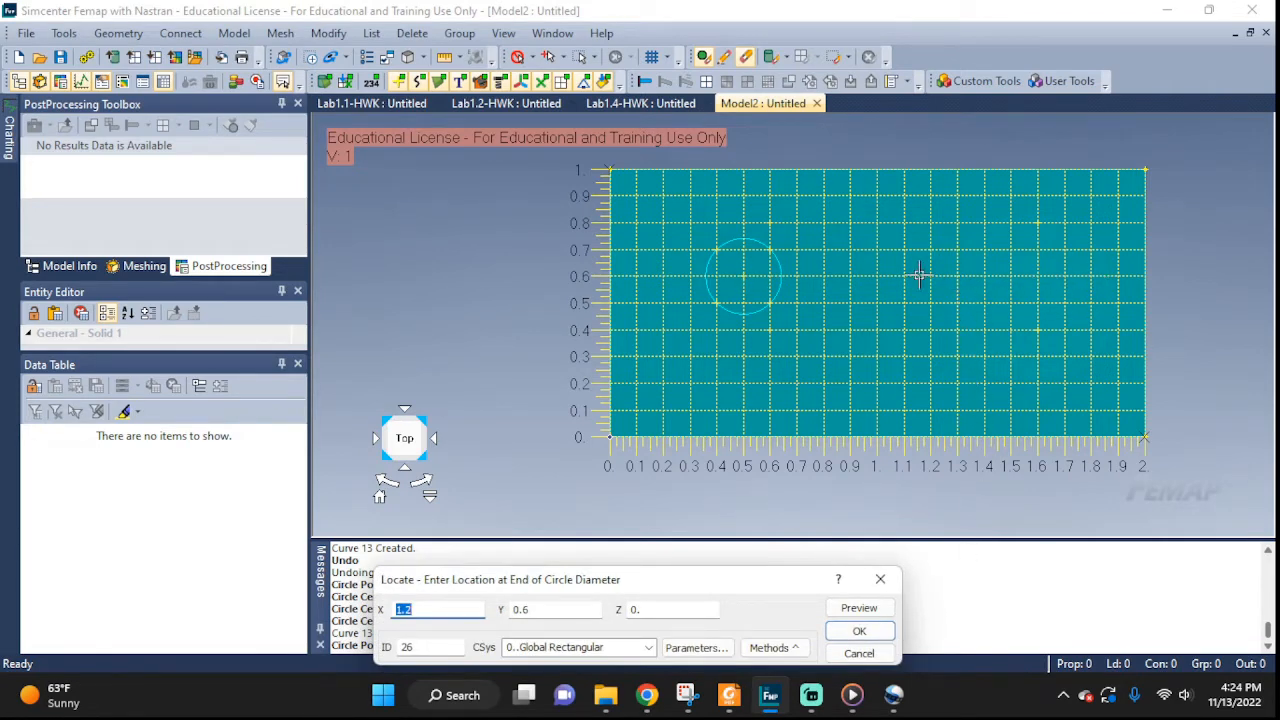
pyautogui.click(1068, 278)
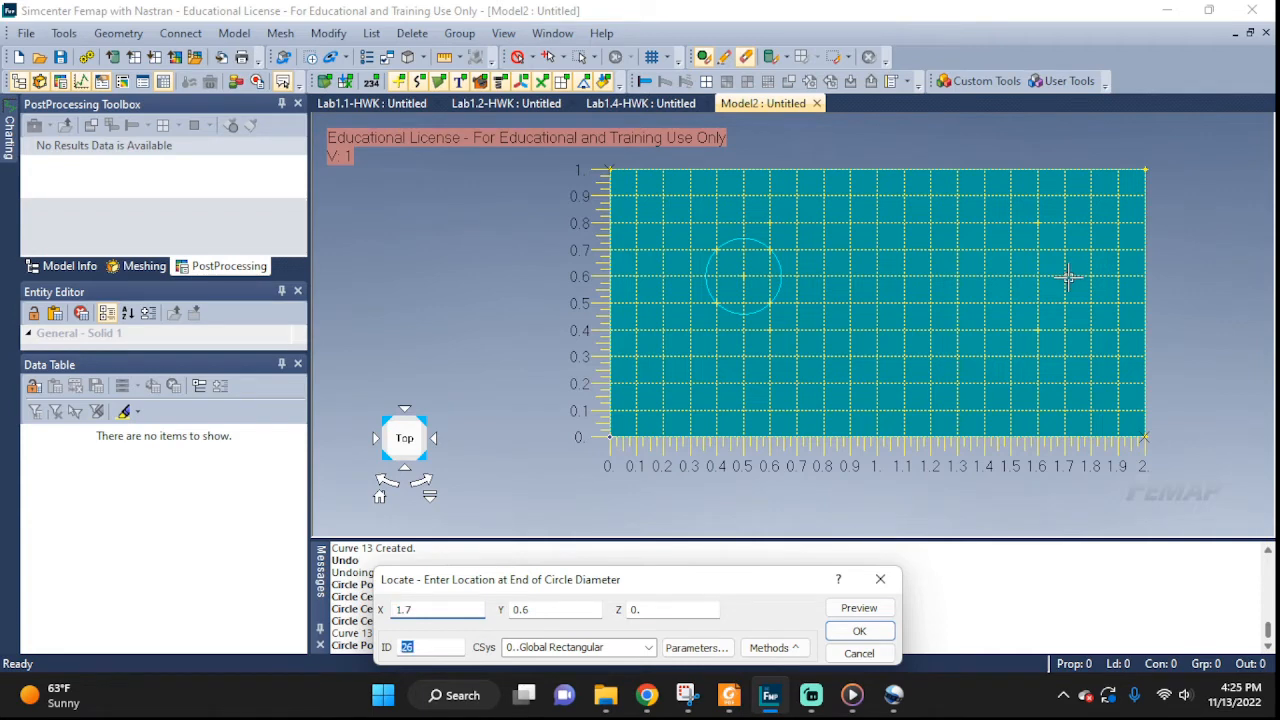
pyautogui.click(868, 618)
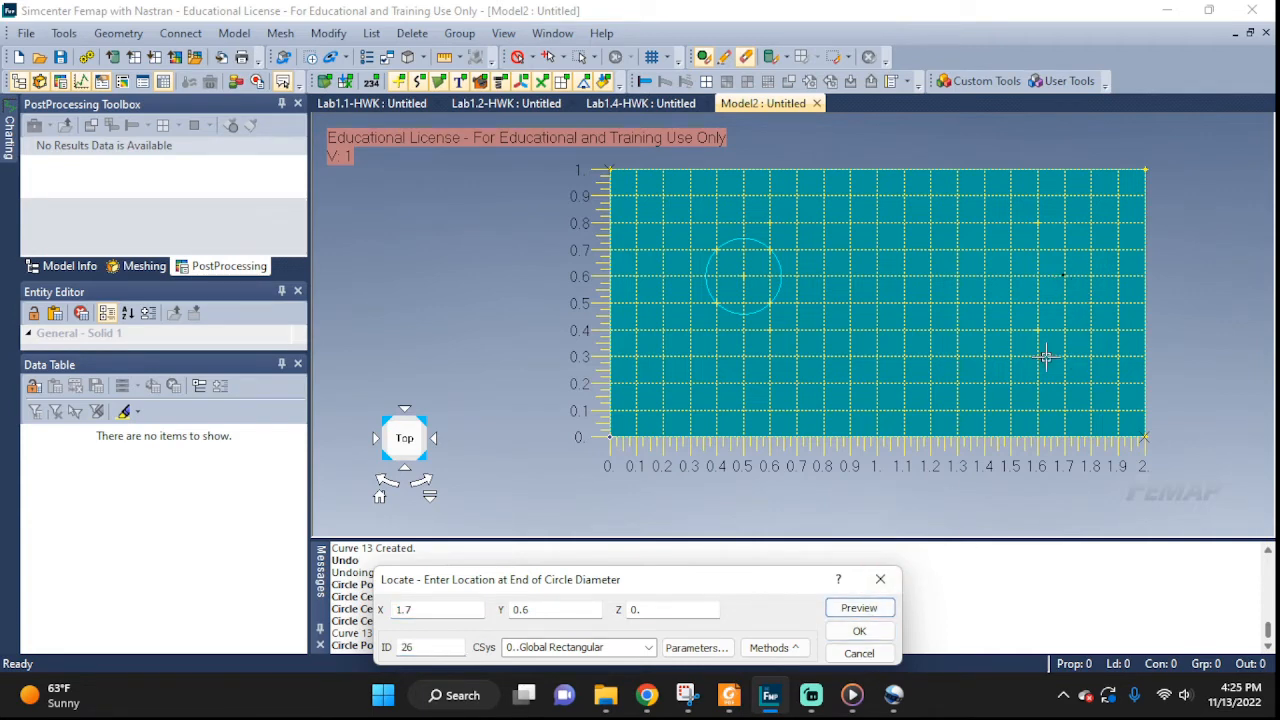
pyautogui.click(872, 634)
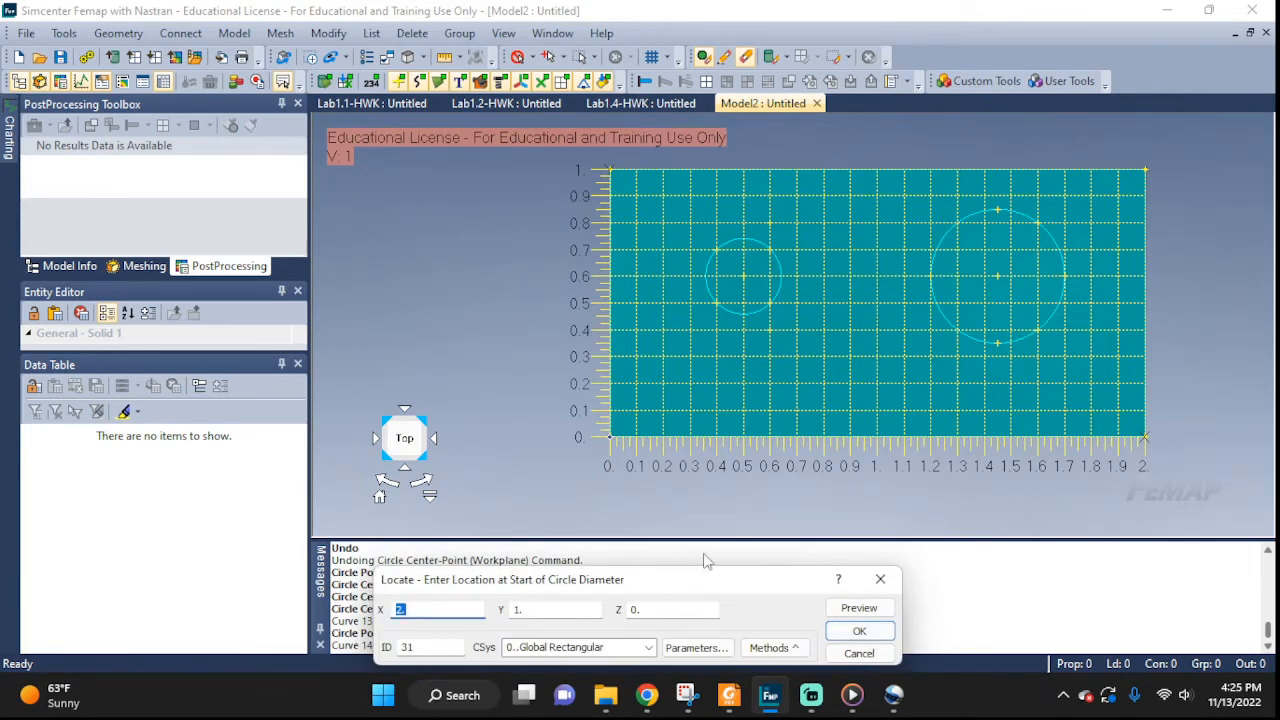
pyautogui.click(859, 654)
# Step: Draw a center-and-radius circle centered at 0.9, 0.3, 0 with a radius of 0.1, and end the command
pyautogui.moveTo(854, 710)
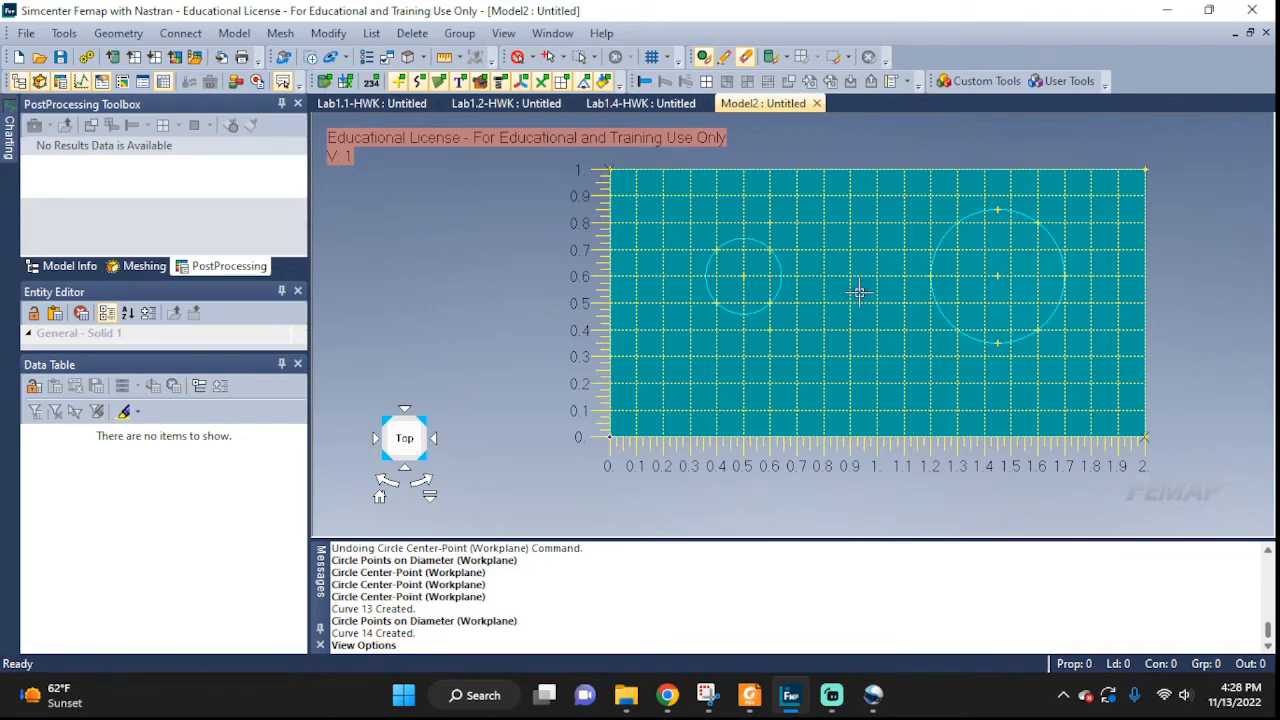
pyautogui.click(103, 37)
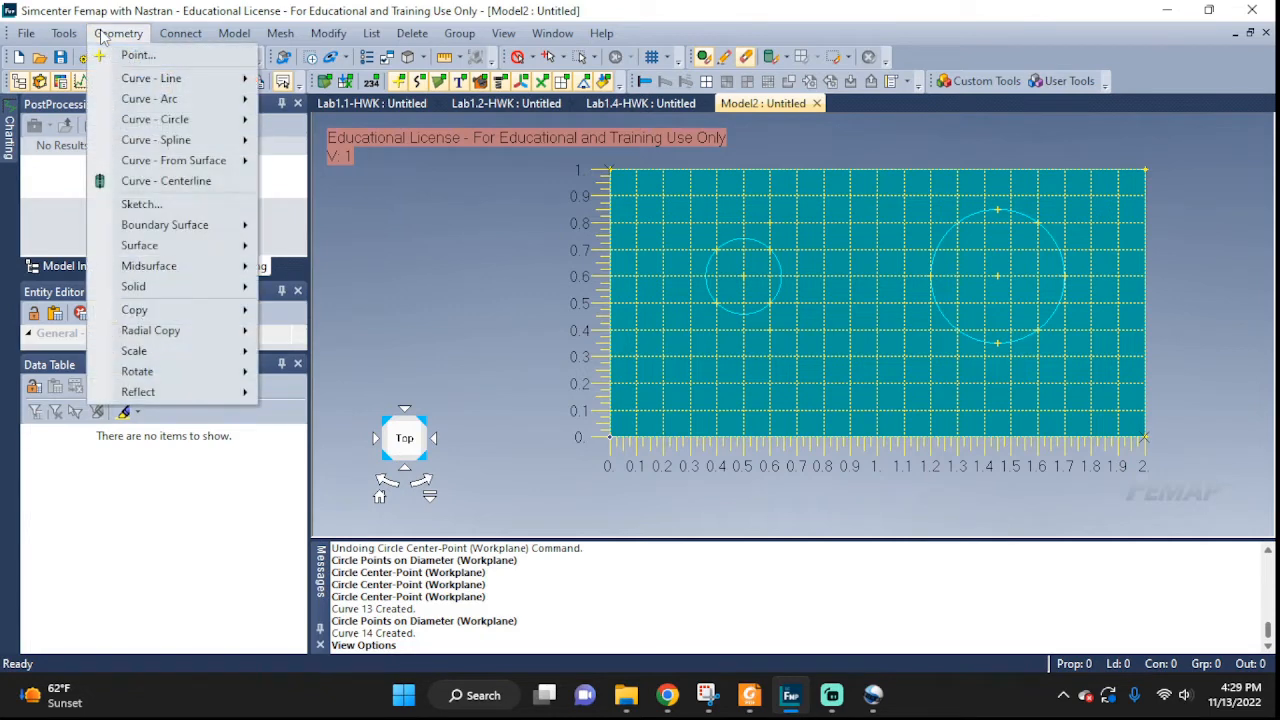
pyautogui.moveTo(128, 124)
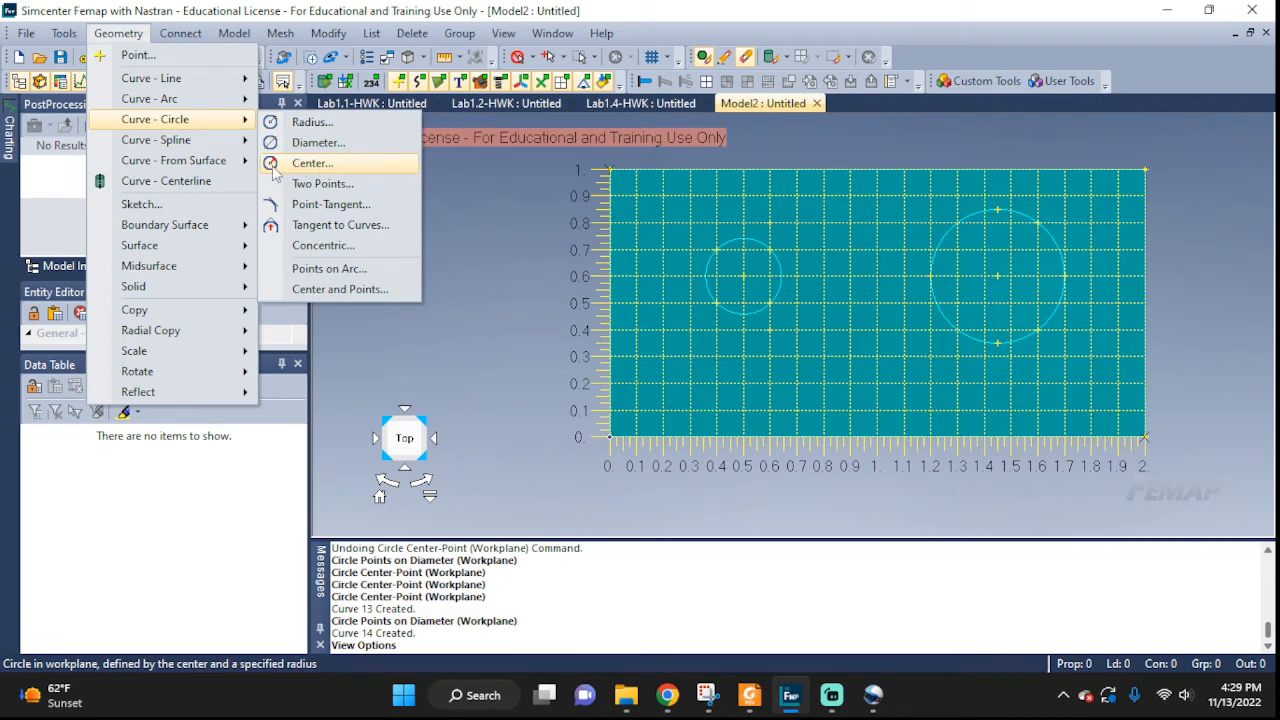
pyautogui.click(310, 163)
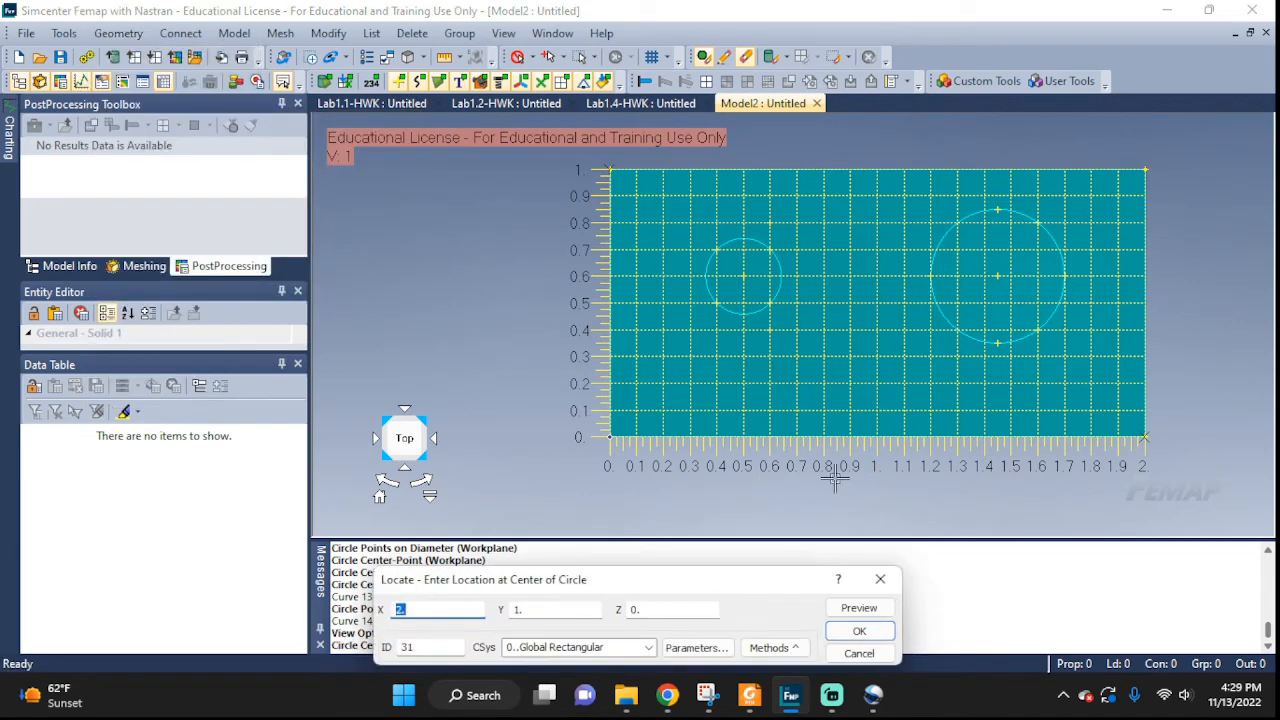
pyautogui.click(849, 357)
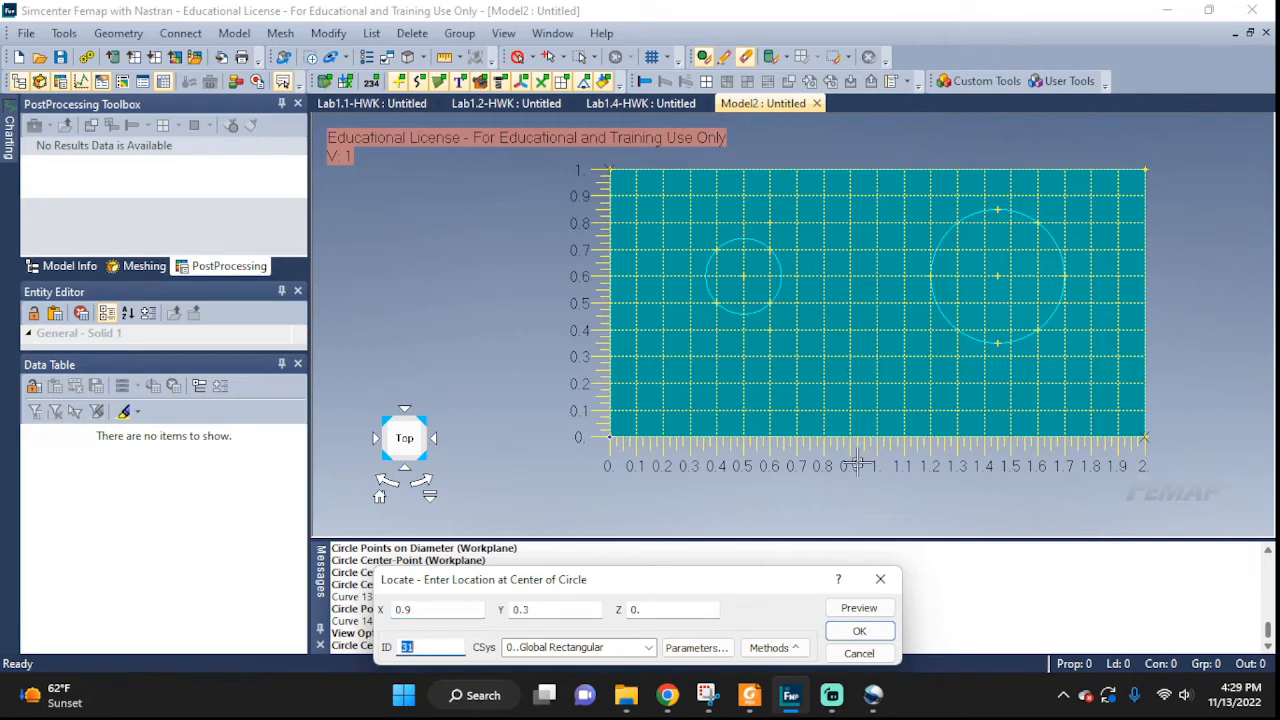
pyautogui.click(849, 633)
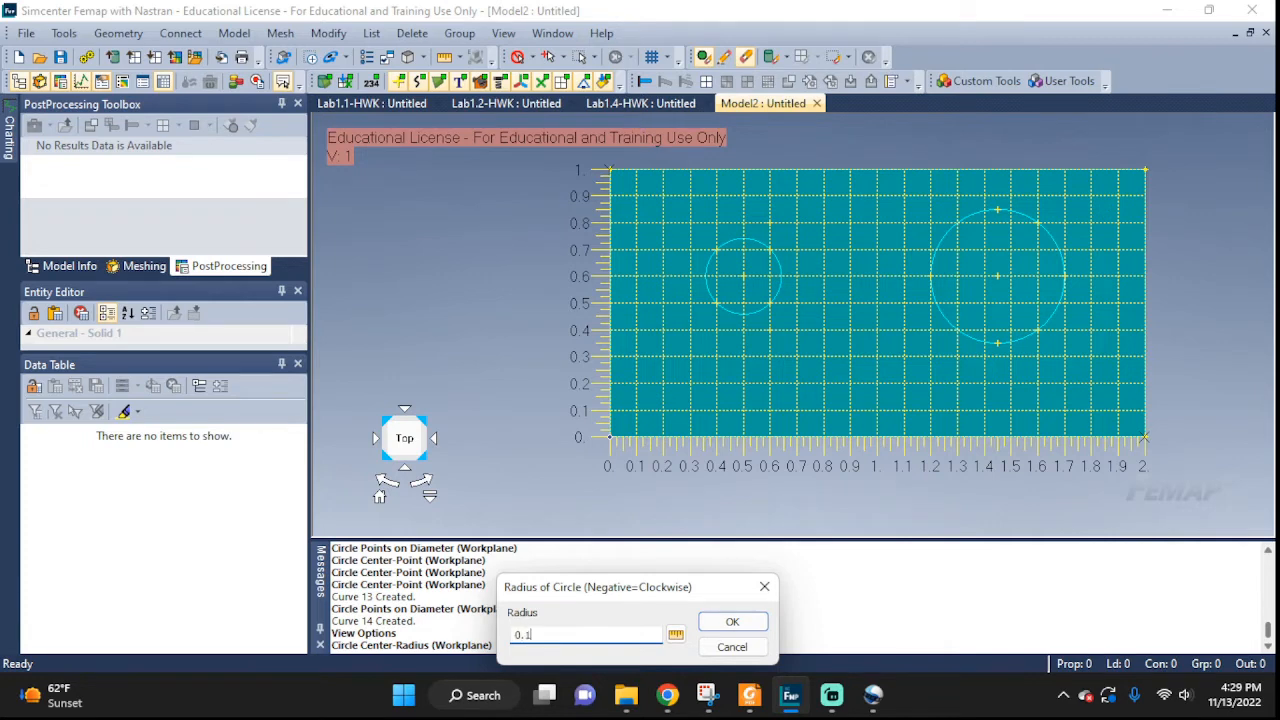
pyautogui.click(712, 621)
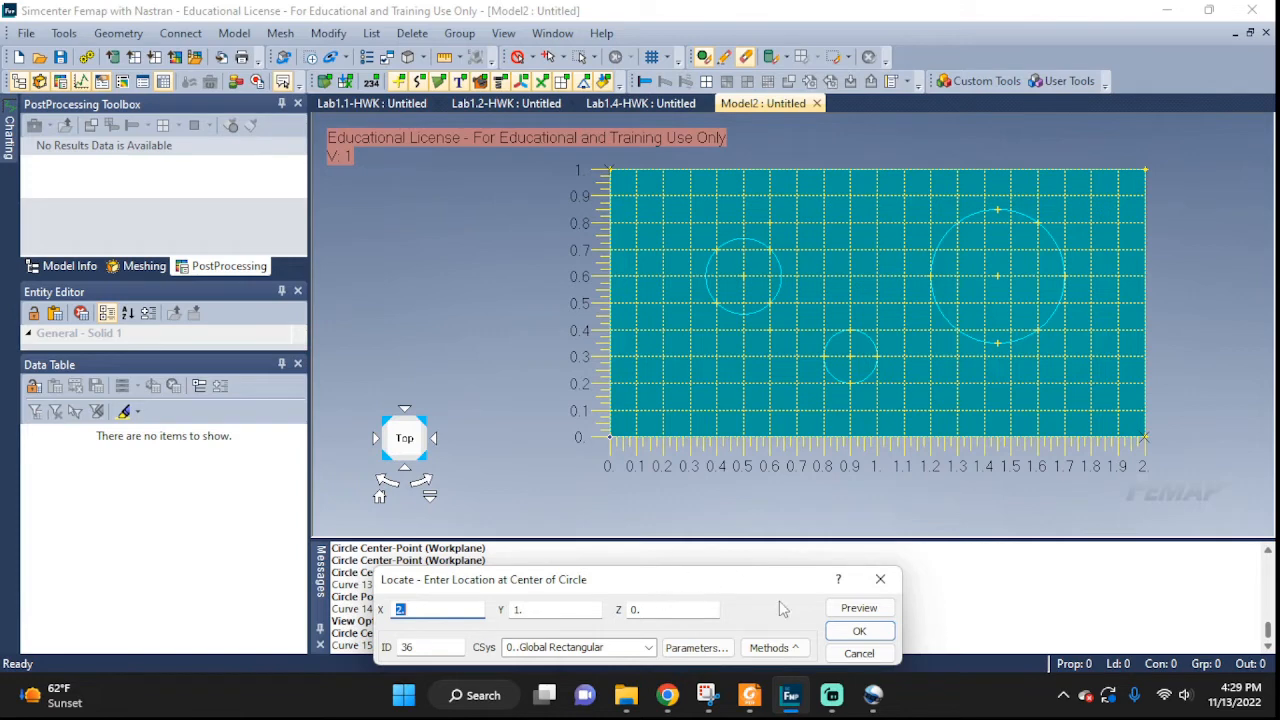
pyautogui.click(857, 653)
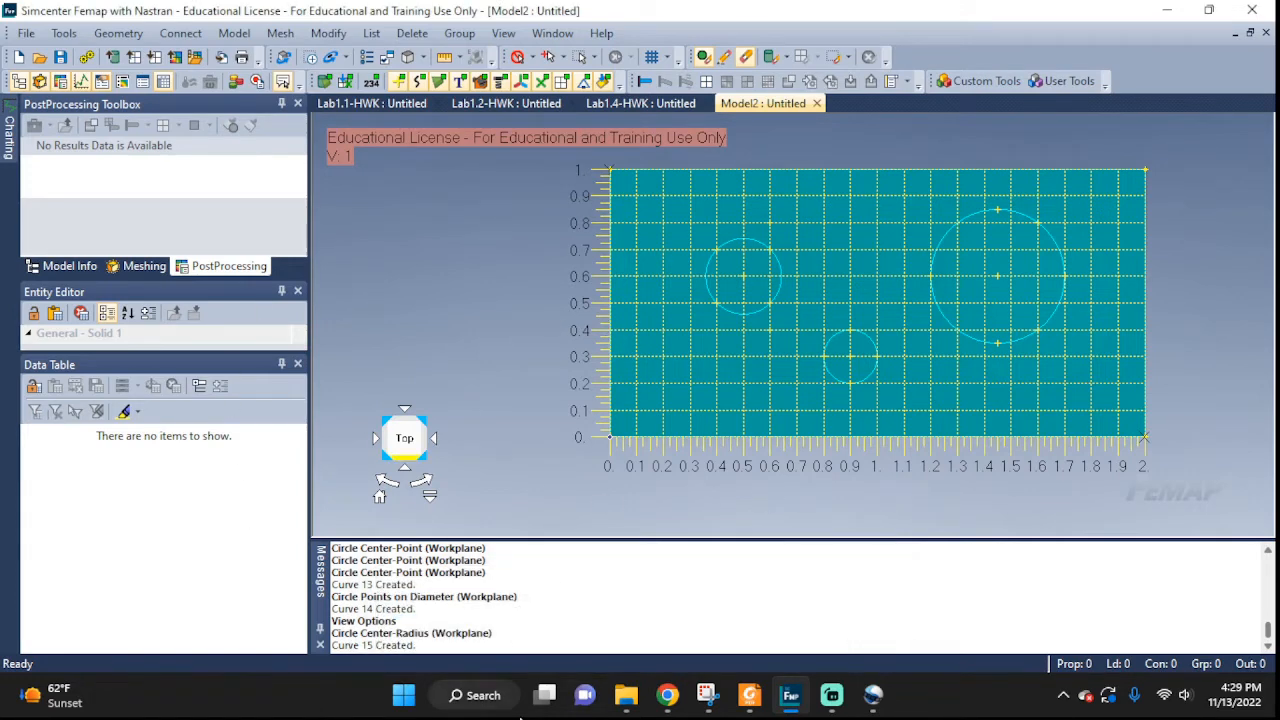
# Step: In the view's visibility settings, turn off all entity labels and turn on only the Surface labels
pyautogui.moveTo(843, 710)
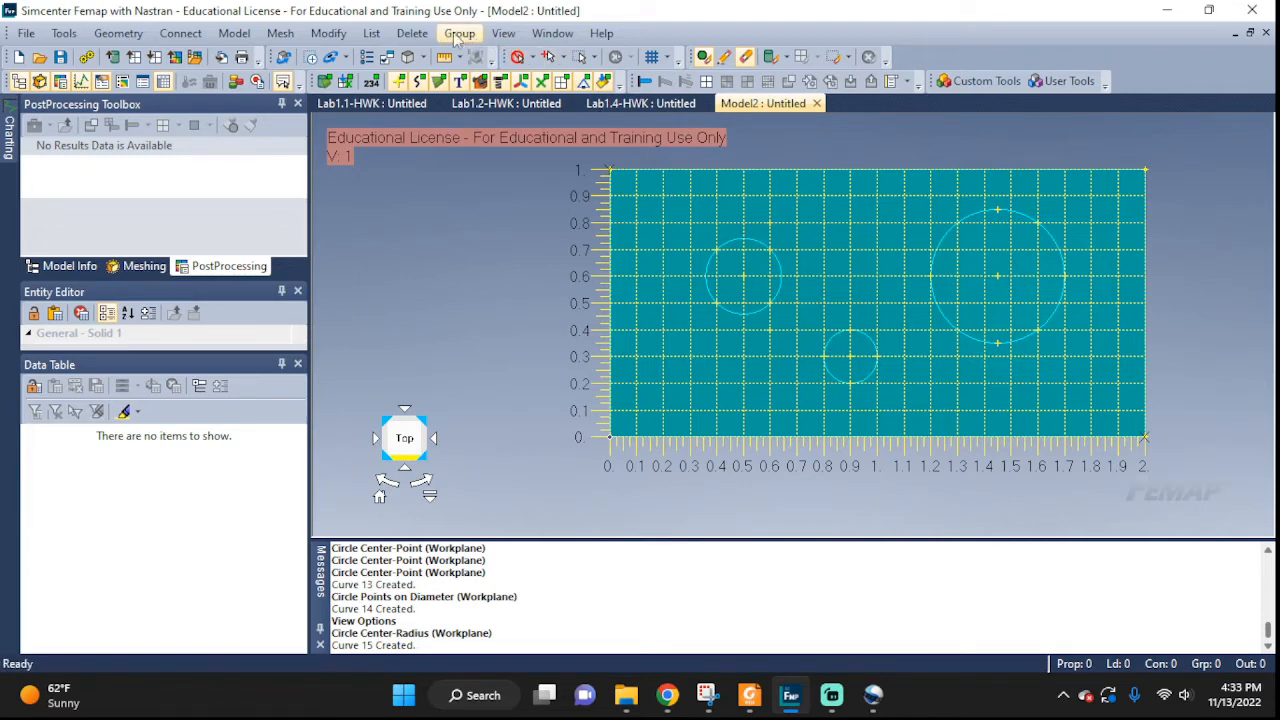
pyautogui.click(503, 33)
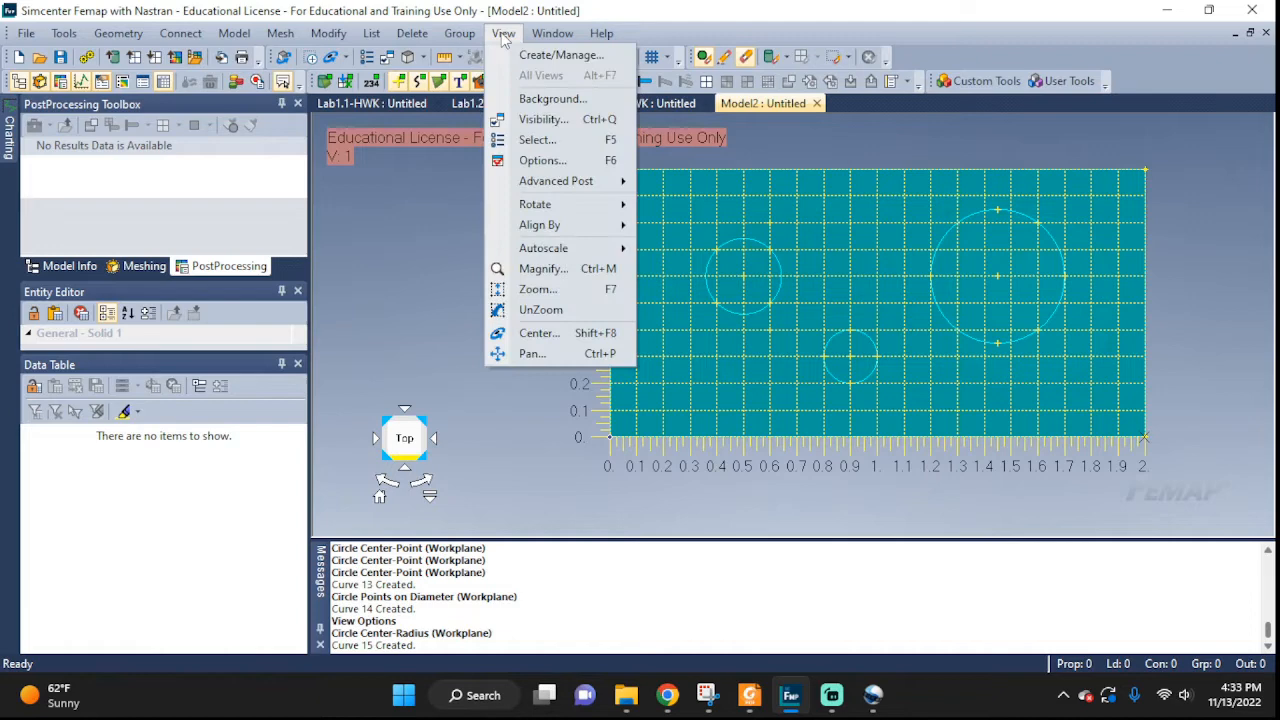
pyautogui.click(601, 126)
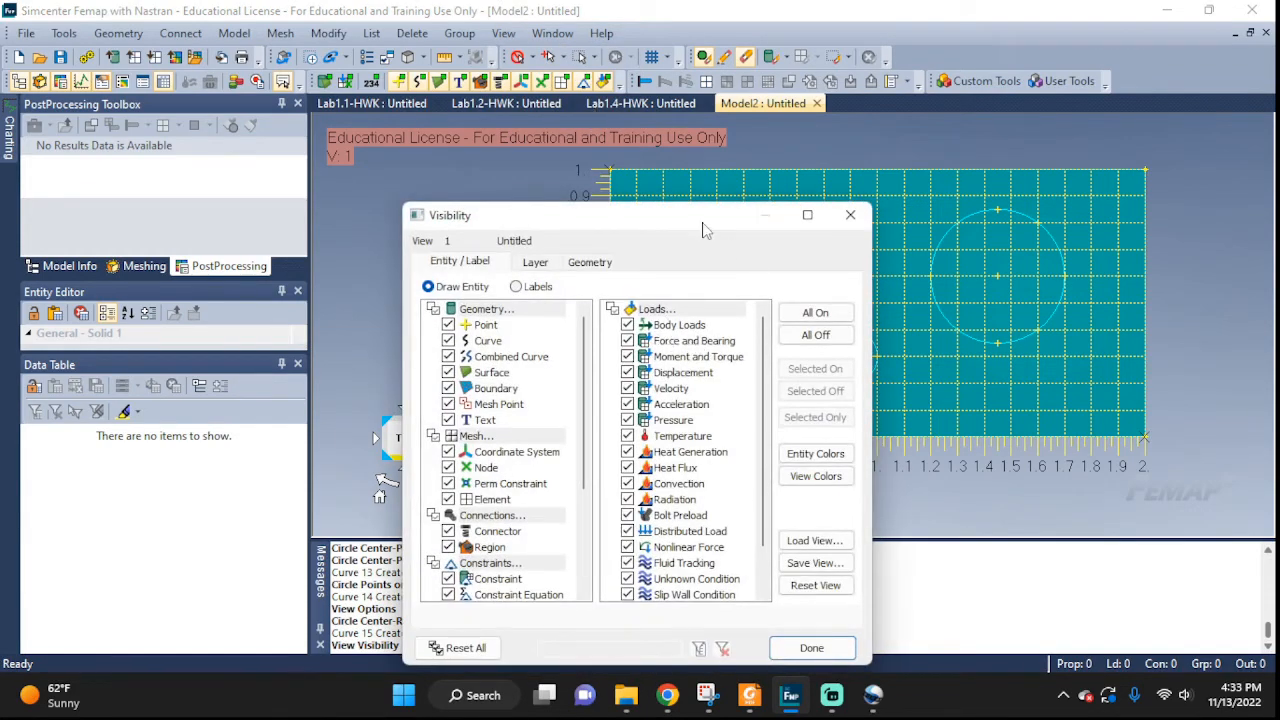
pyautogui.moveTo(703, 230); pyautogui.dragTo(425, 144)
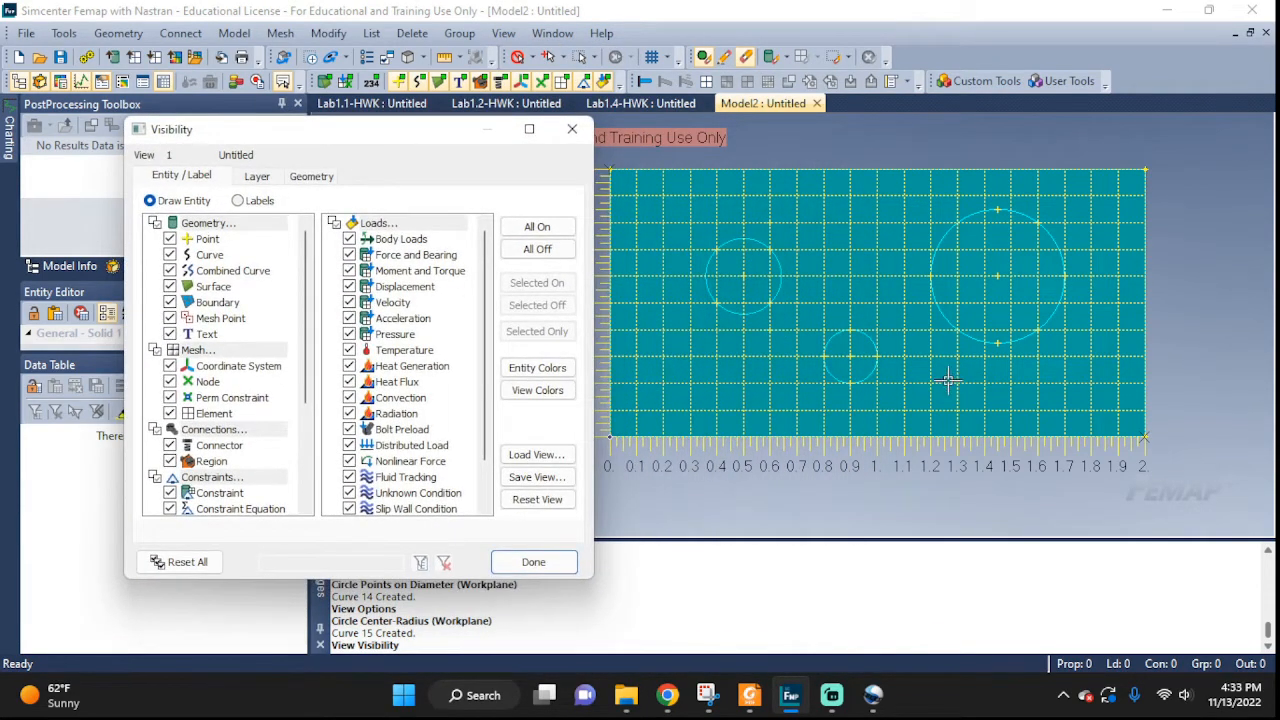
pyautogui.click(238, 201)
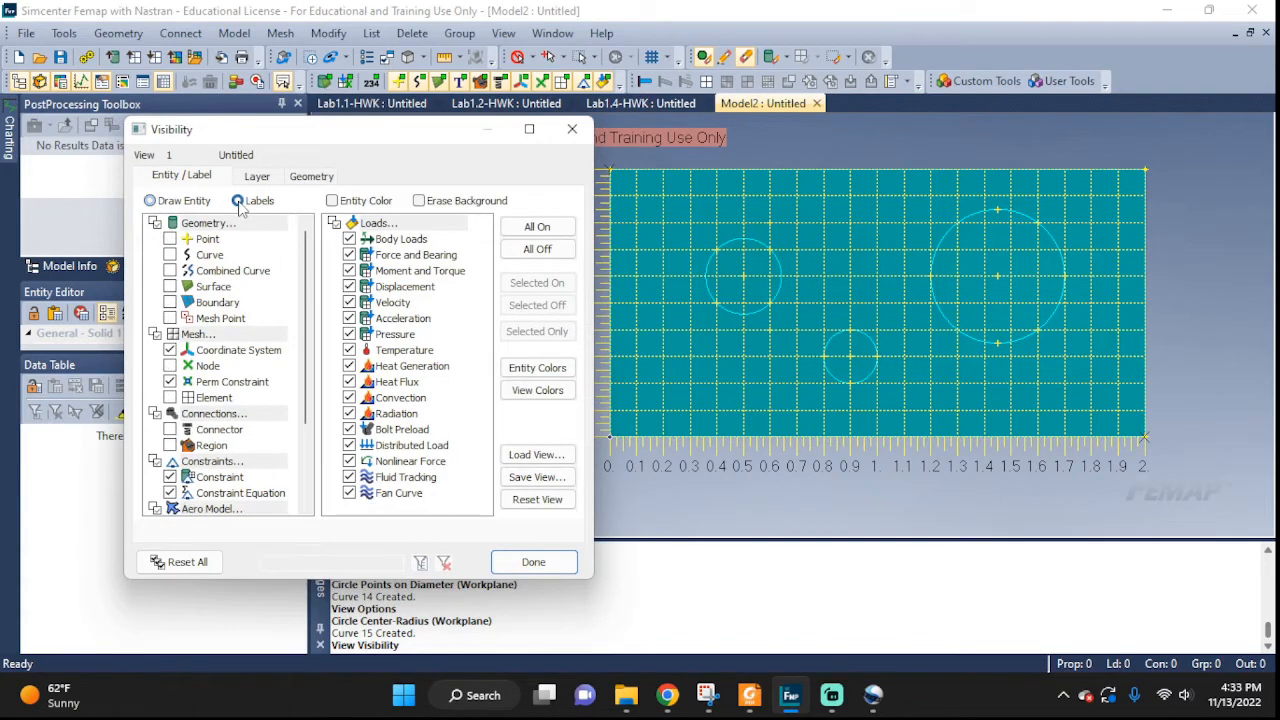
pyautogui.click(537, 249)
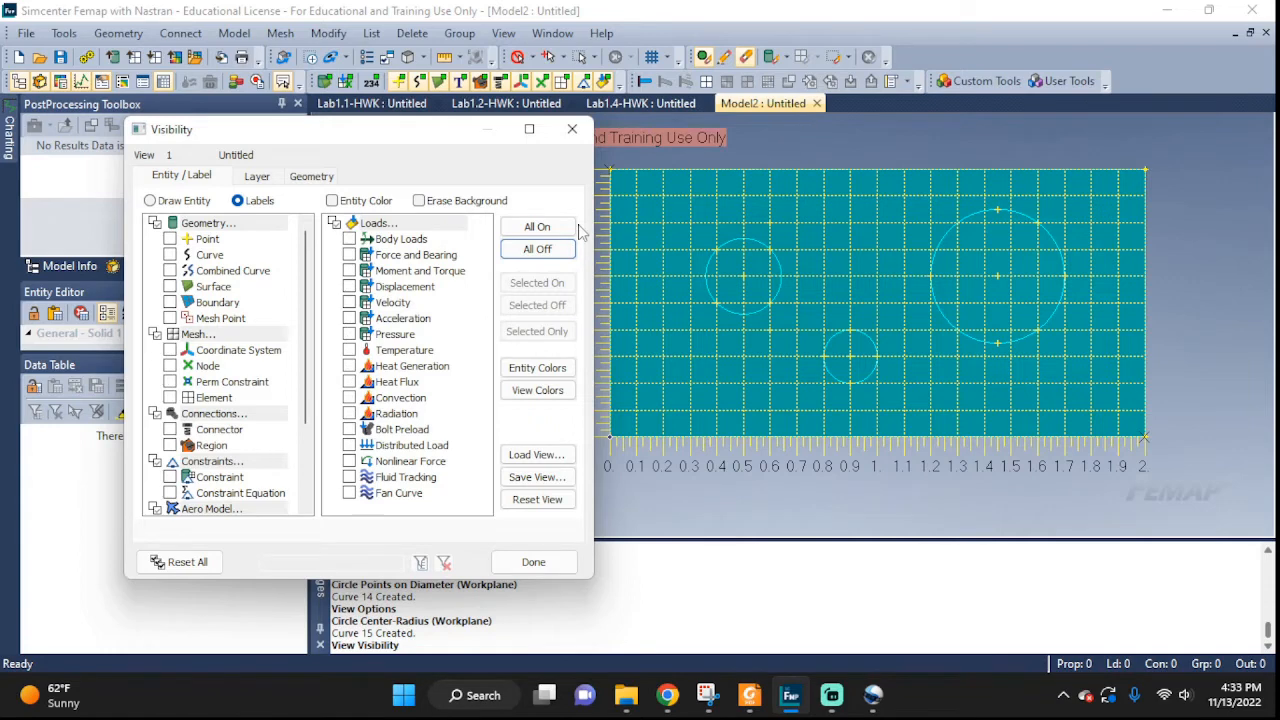
pyautogui.click(171, 287)
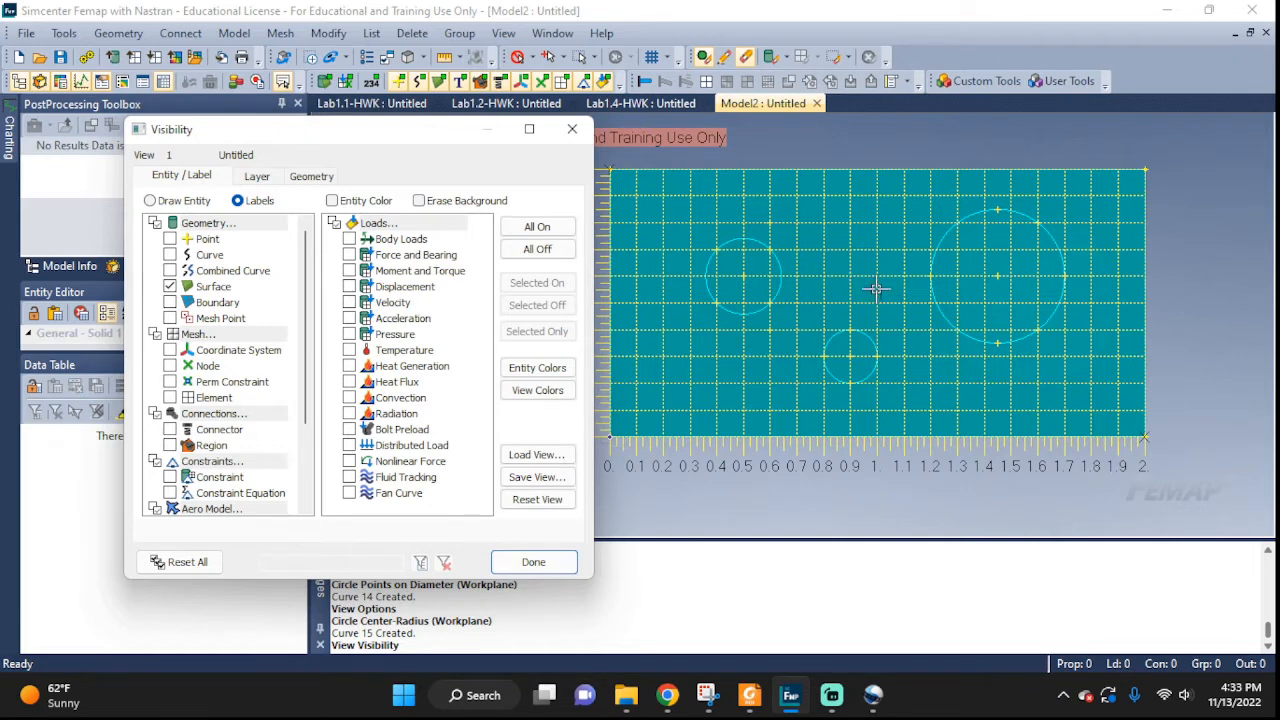
pyautogui.click(535, 562)
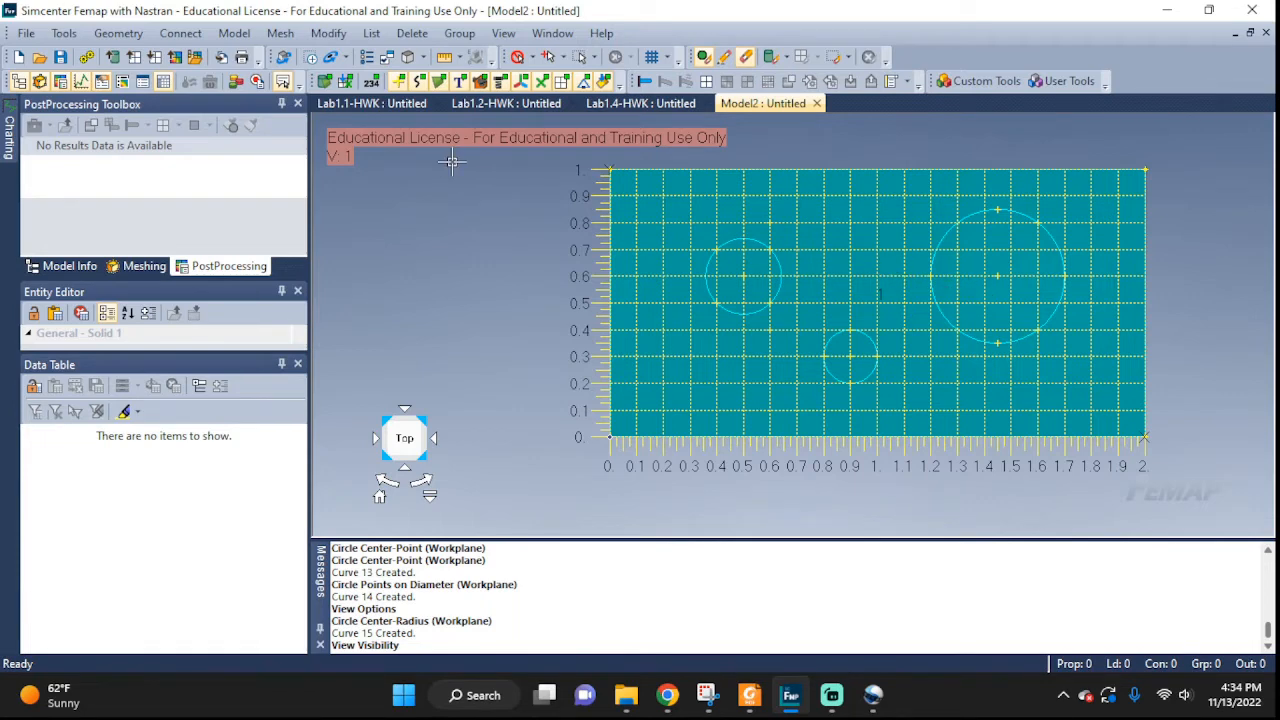
# Step: Trim the rectangular plate surface with the three circle curves using Midsurface Trim with Curve, and end the command
pyautogui.click(120, 35)
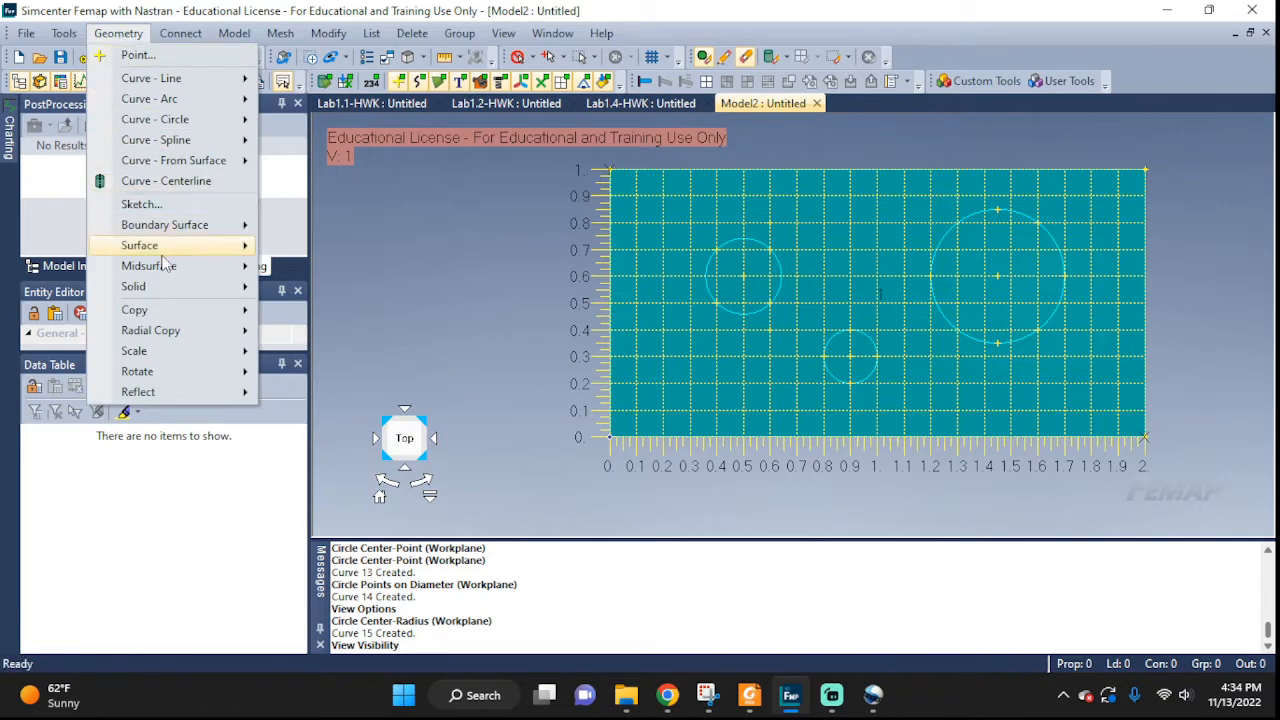
pyautogui.moveTo(150, 272)
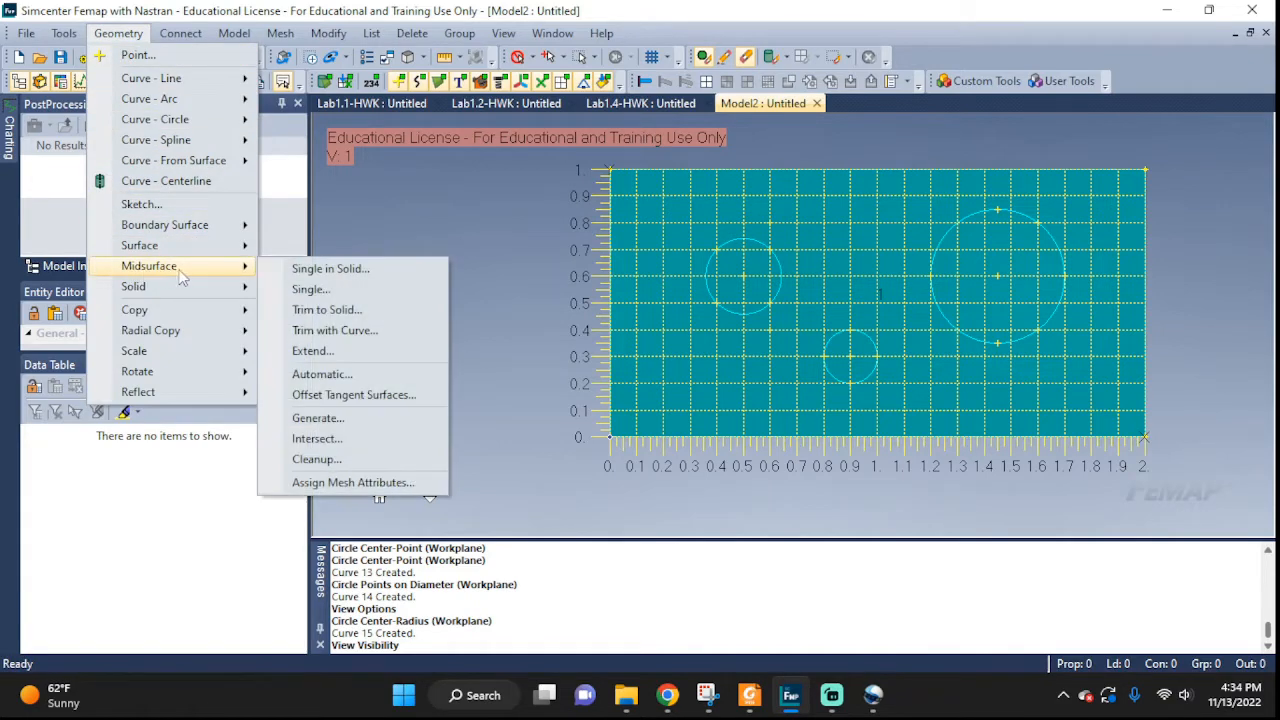
pyautogui.click(358, 333)
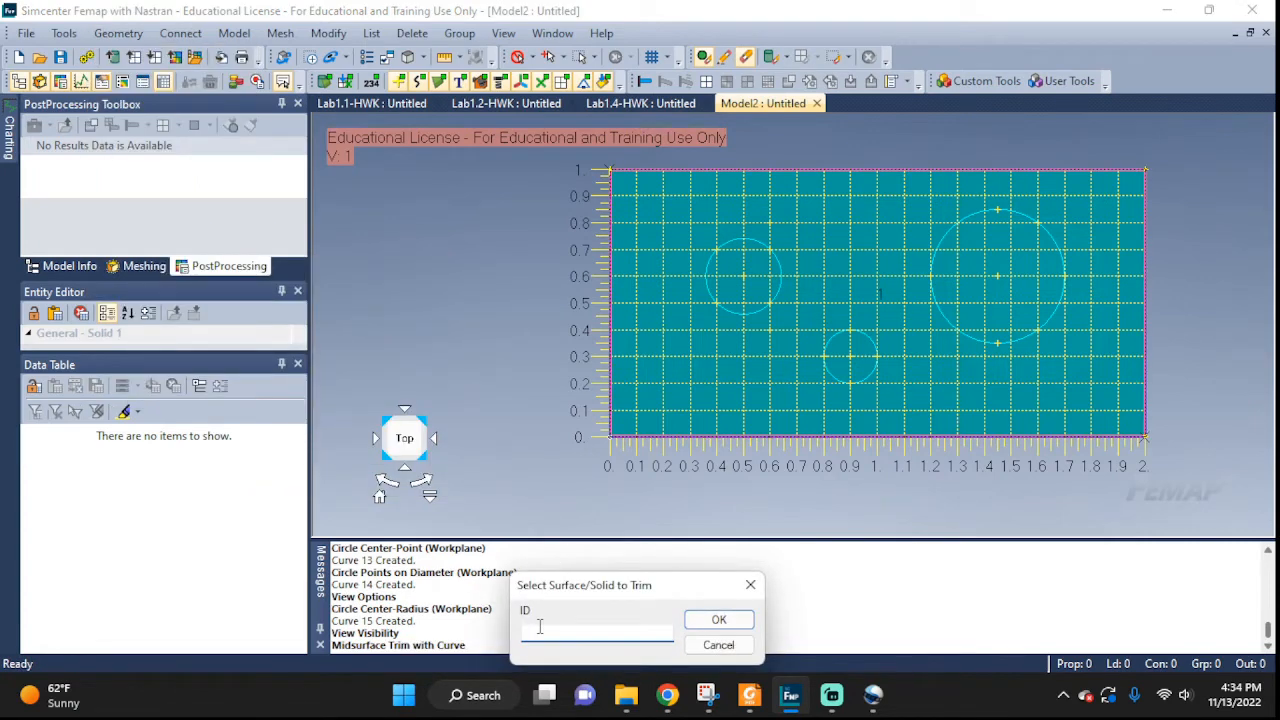
pyautogui.click(901, 318)
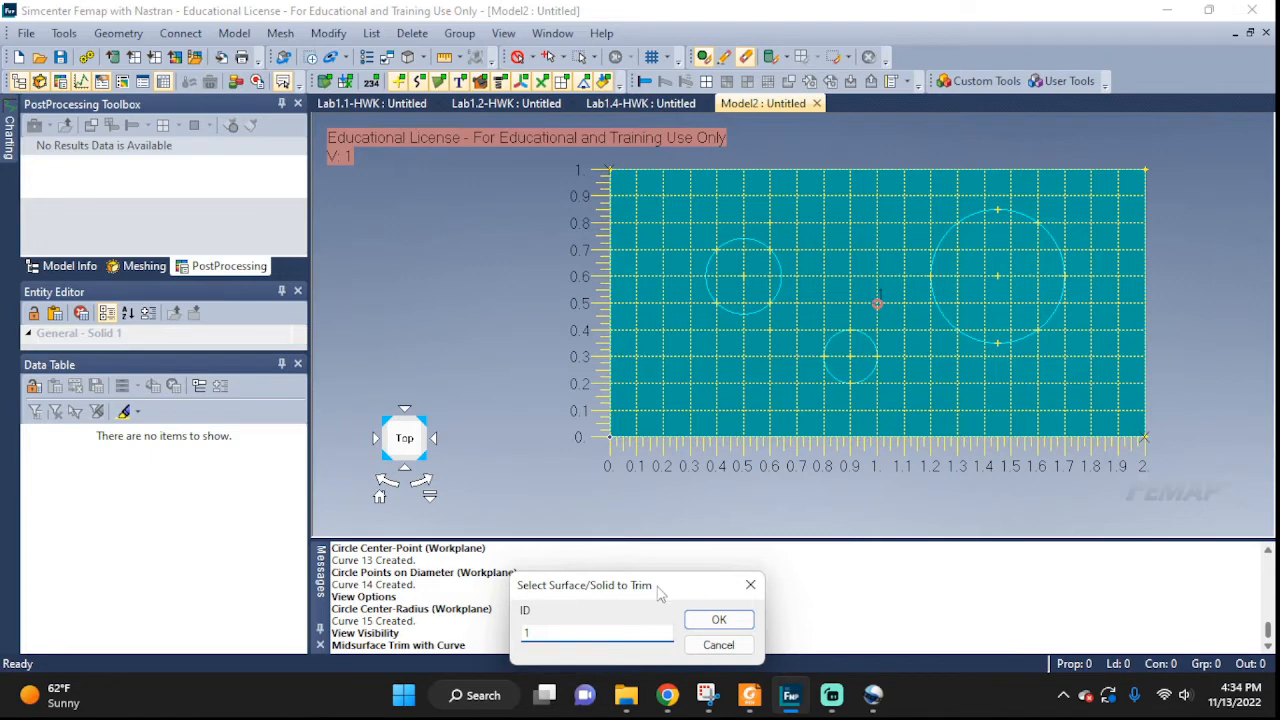
pyautogui.click(719, 620)
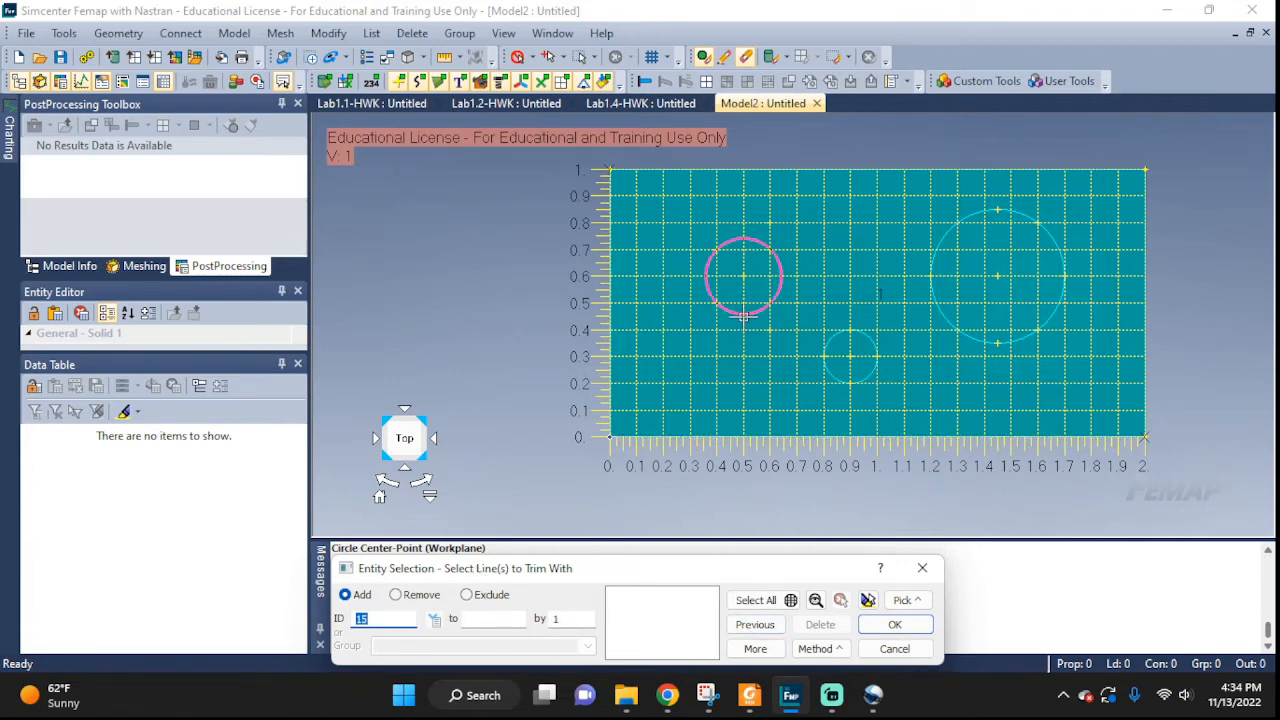
pyautogui.click(716, 250)
pyautogui.click(822, 357)
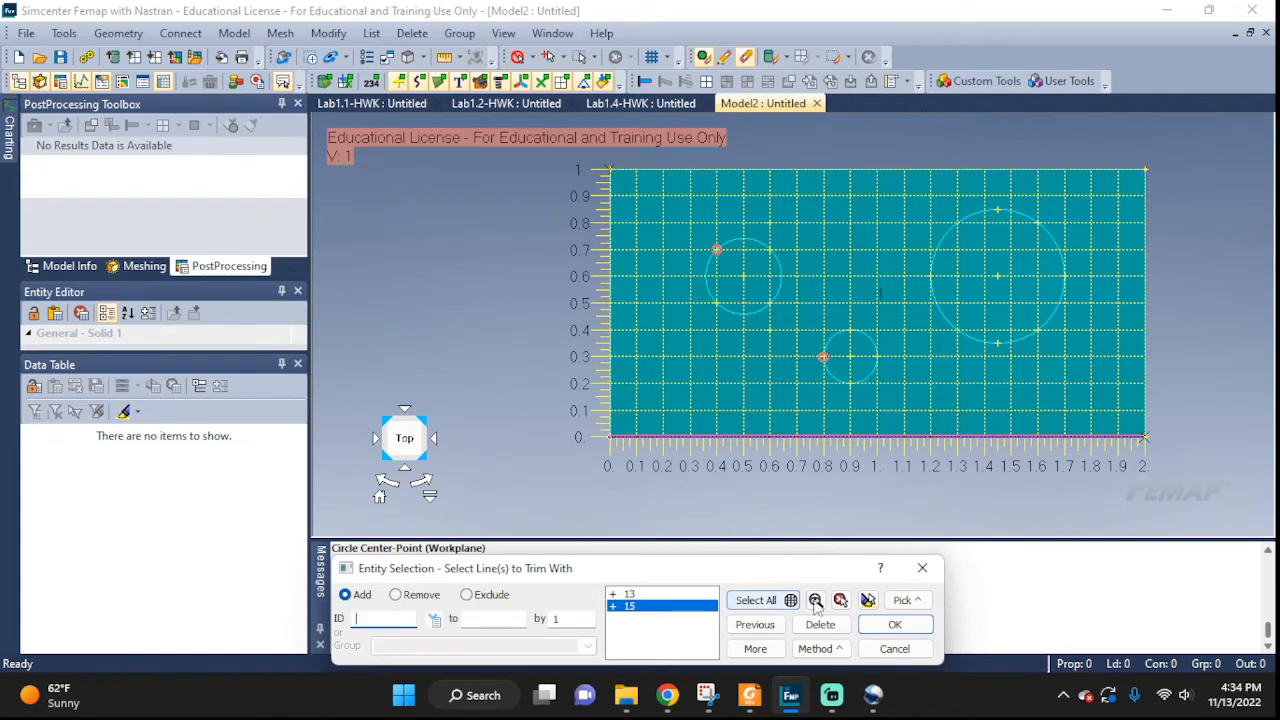
pyautogui.click(880, 619)
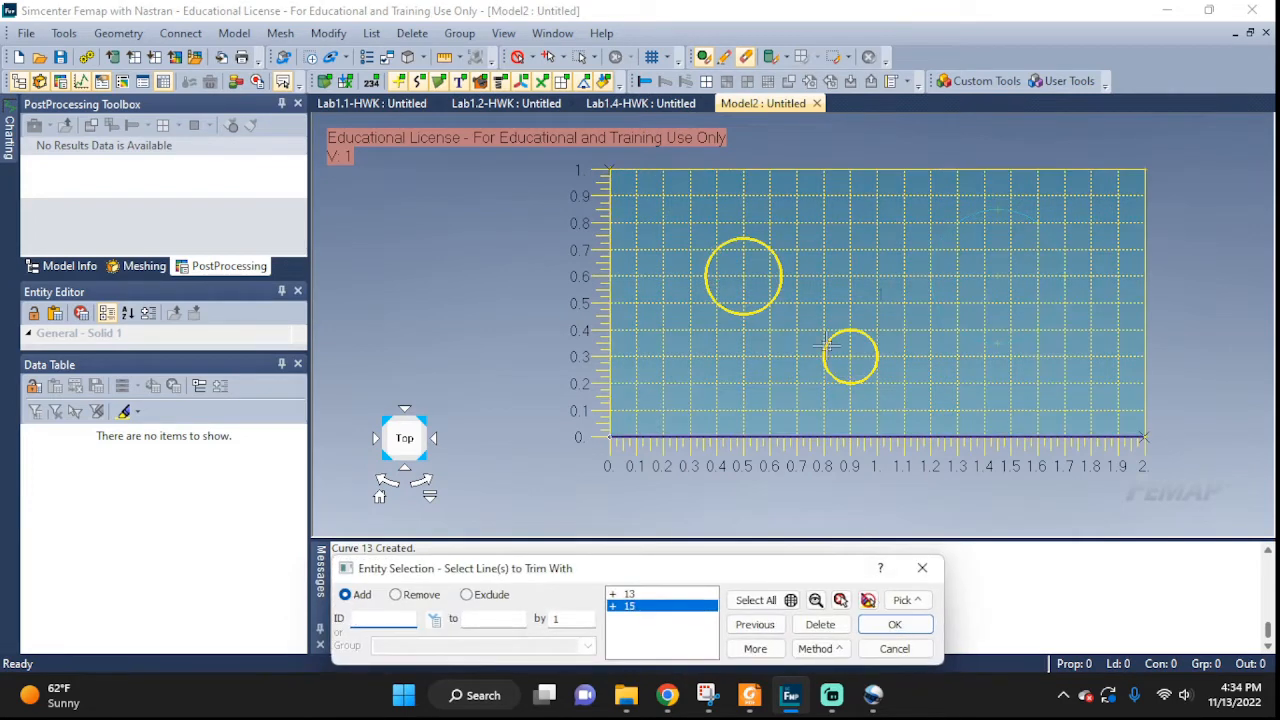
pyautogui.click(931, 313)
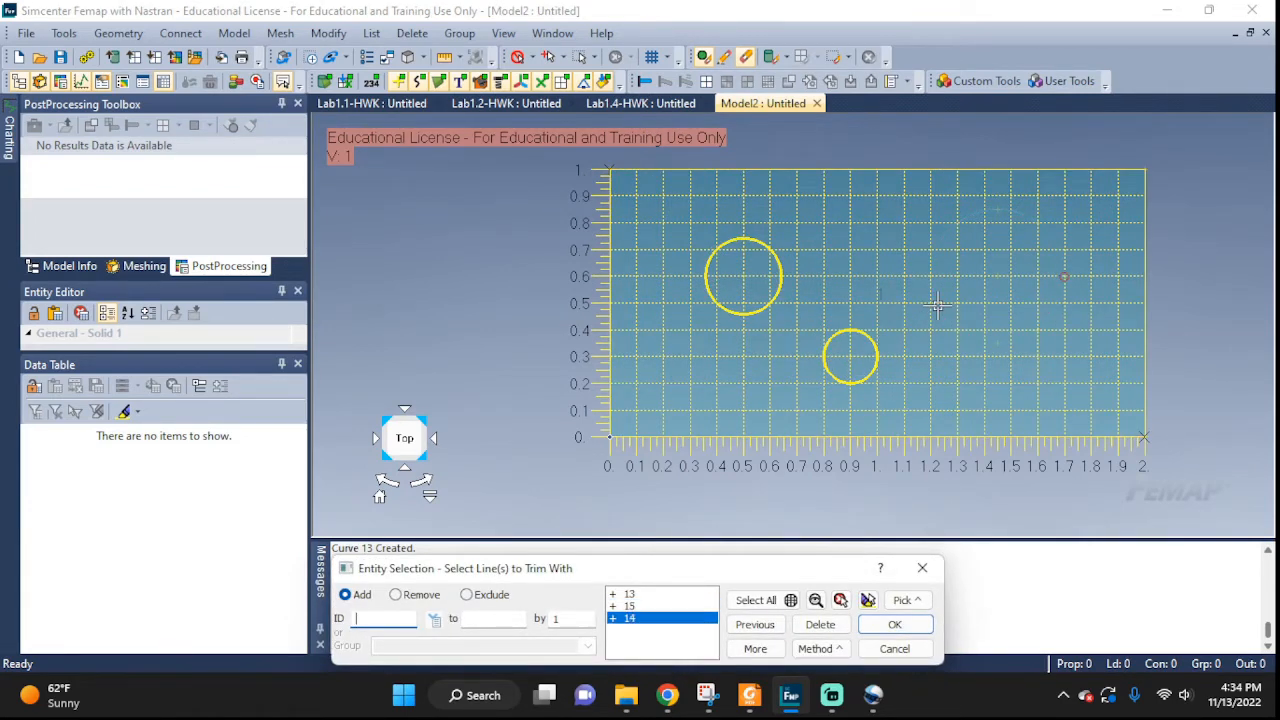
pyautogui.click(869, 597)
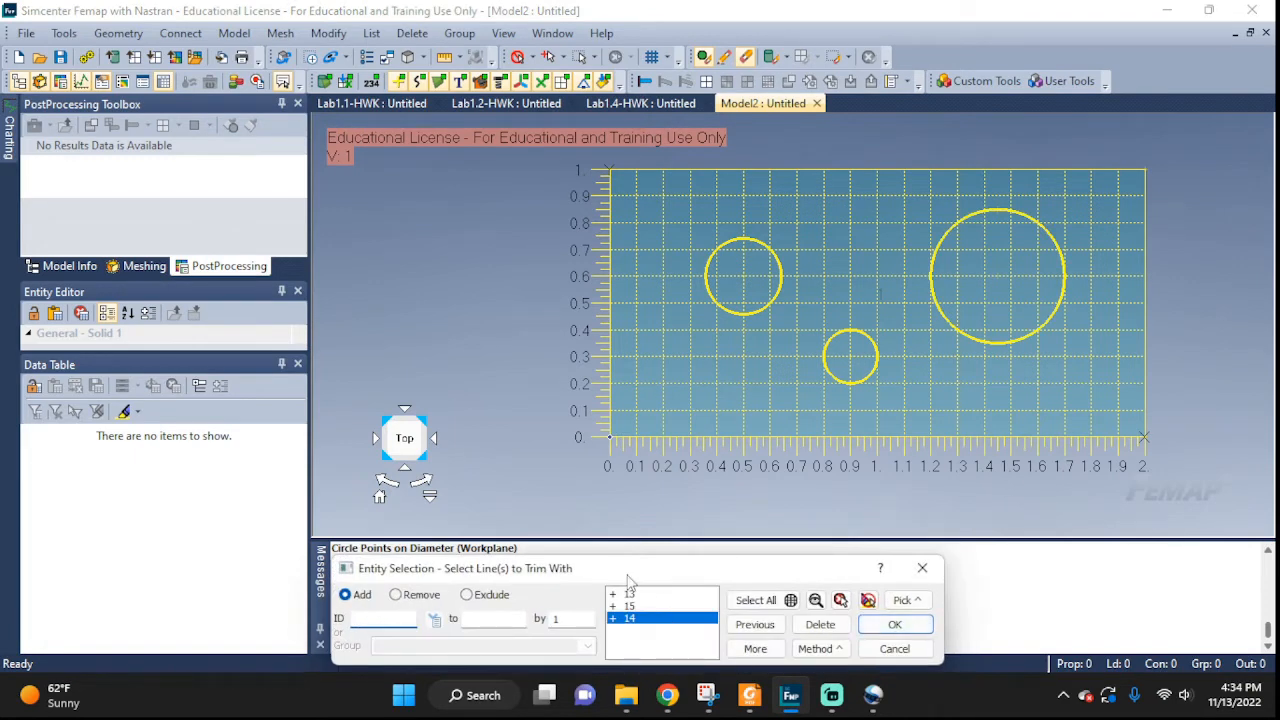
pyautogui.click(897, 624)
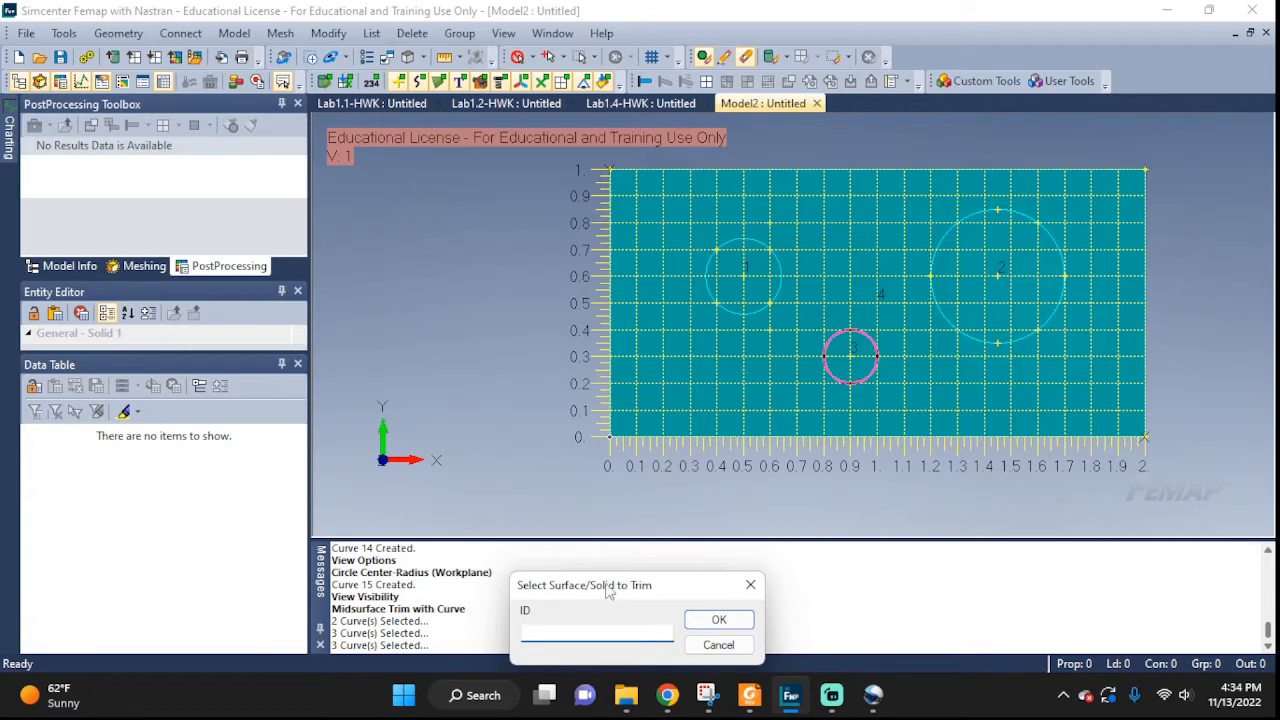
pyautogui.click(707, 646)
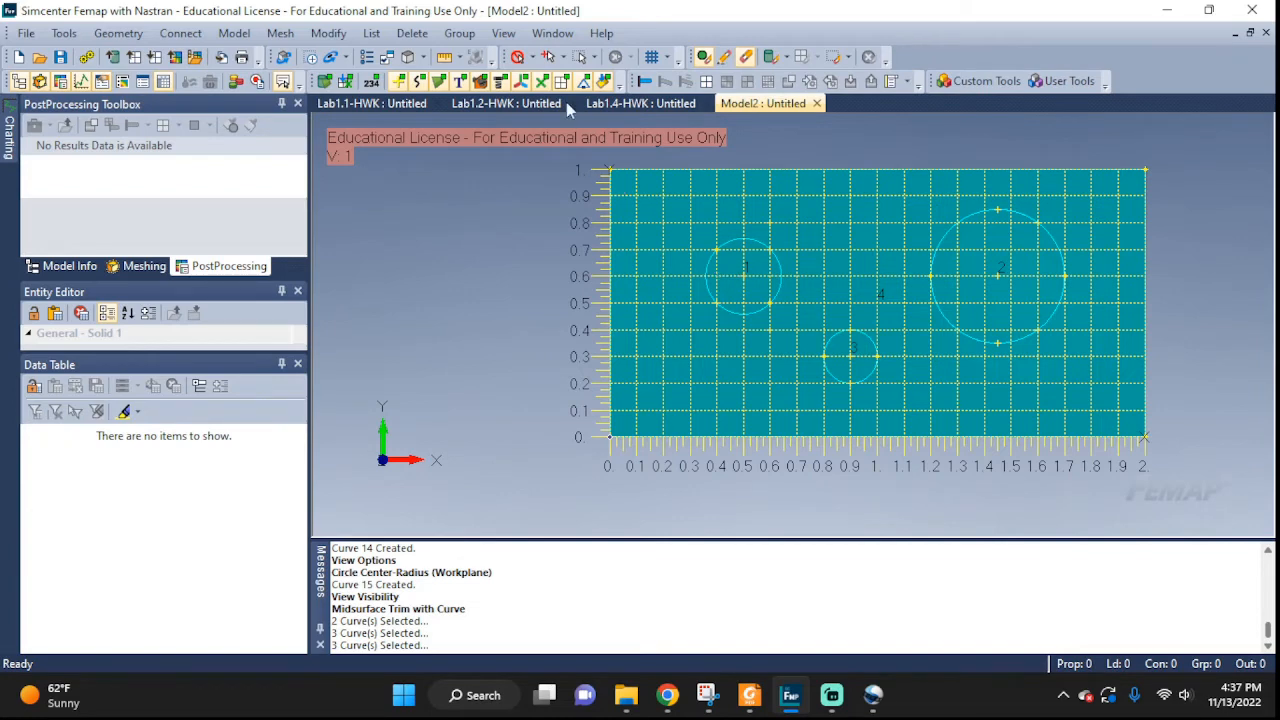
# Step: Delete the three circular surfaces inside the circles so the plate has three holes
pyautogui.click(412, 33)
pyautogui.moveTo(436, 100)
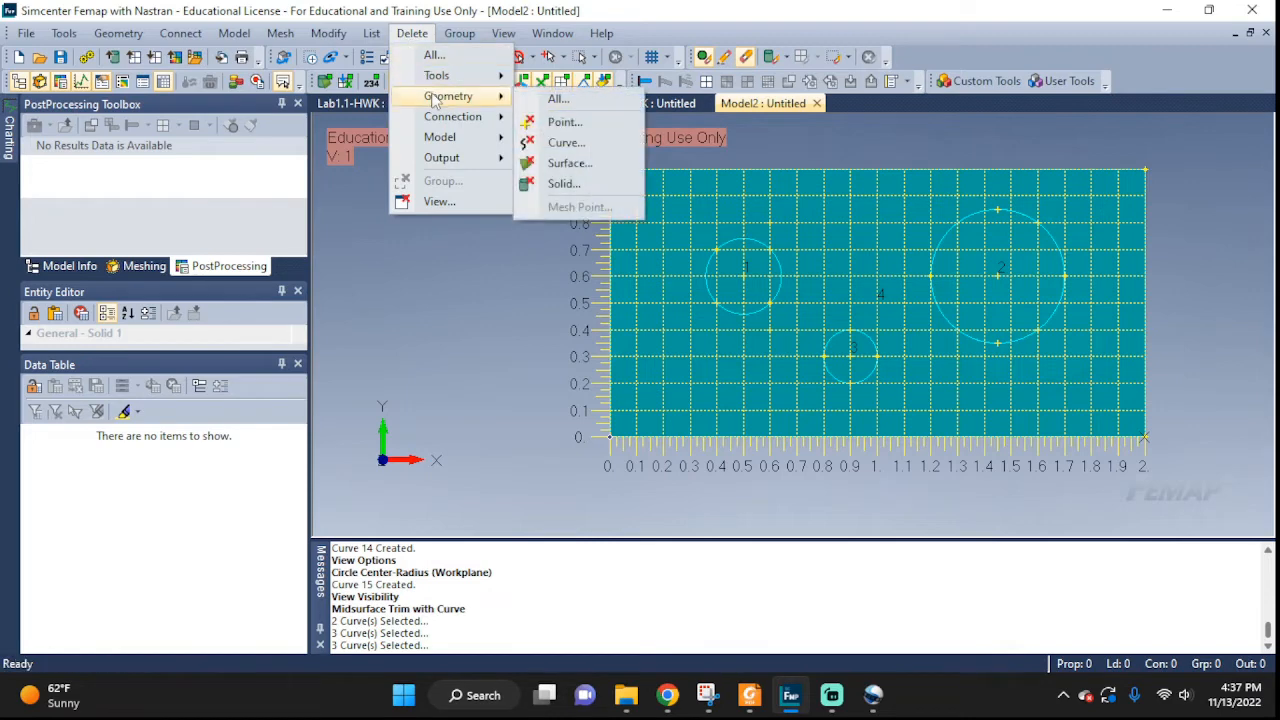
pyautogui.click(584, 168)
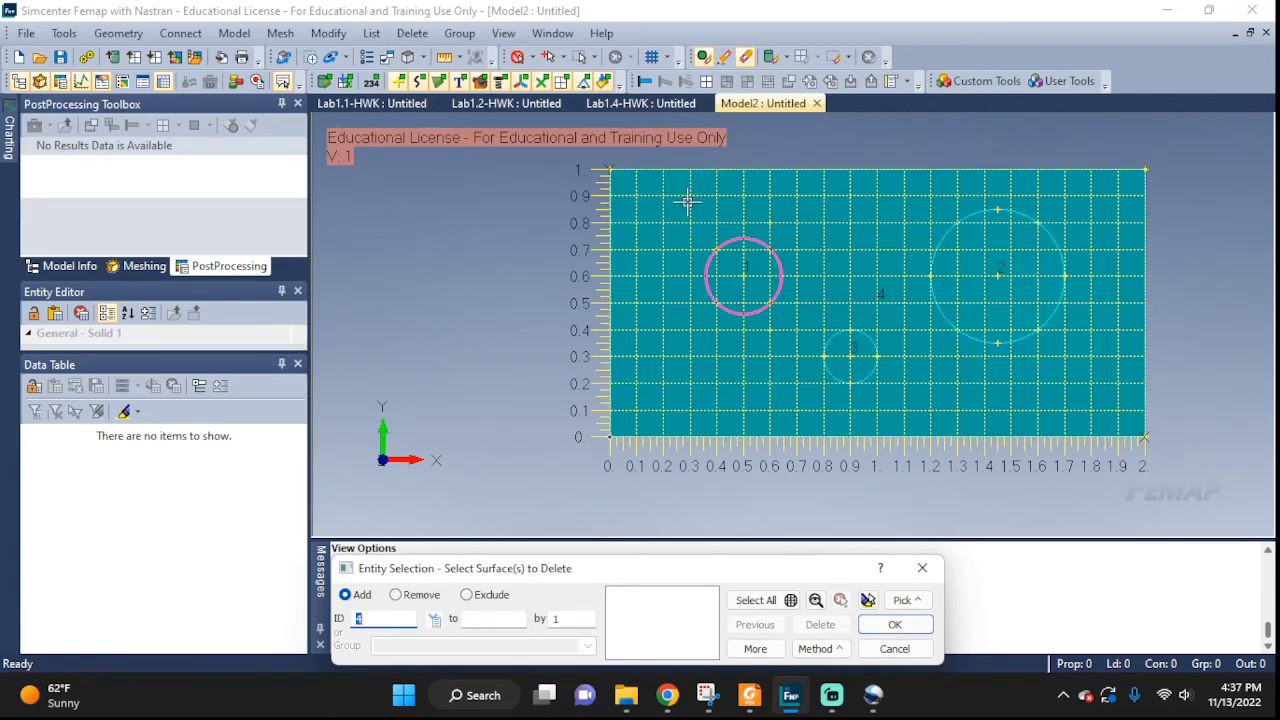
pyautogui.click(742, 276)
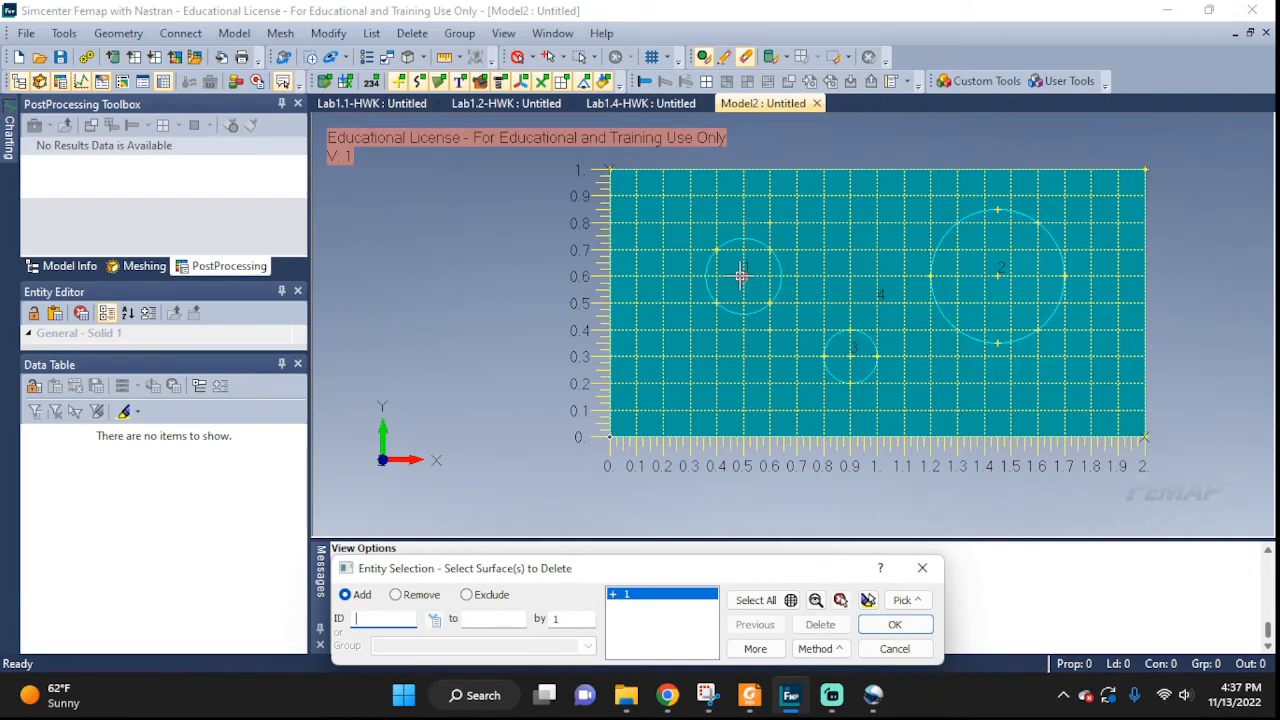
pyautogui.click(850, 358)
pyautogui.click(998, 277)
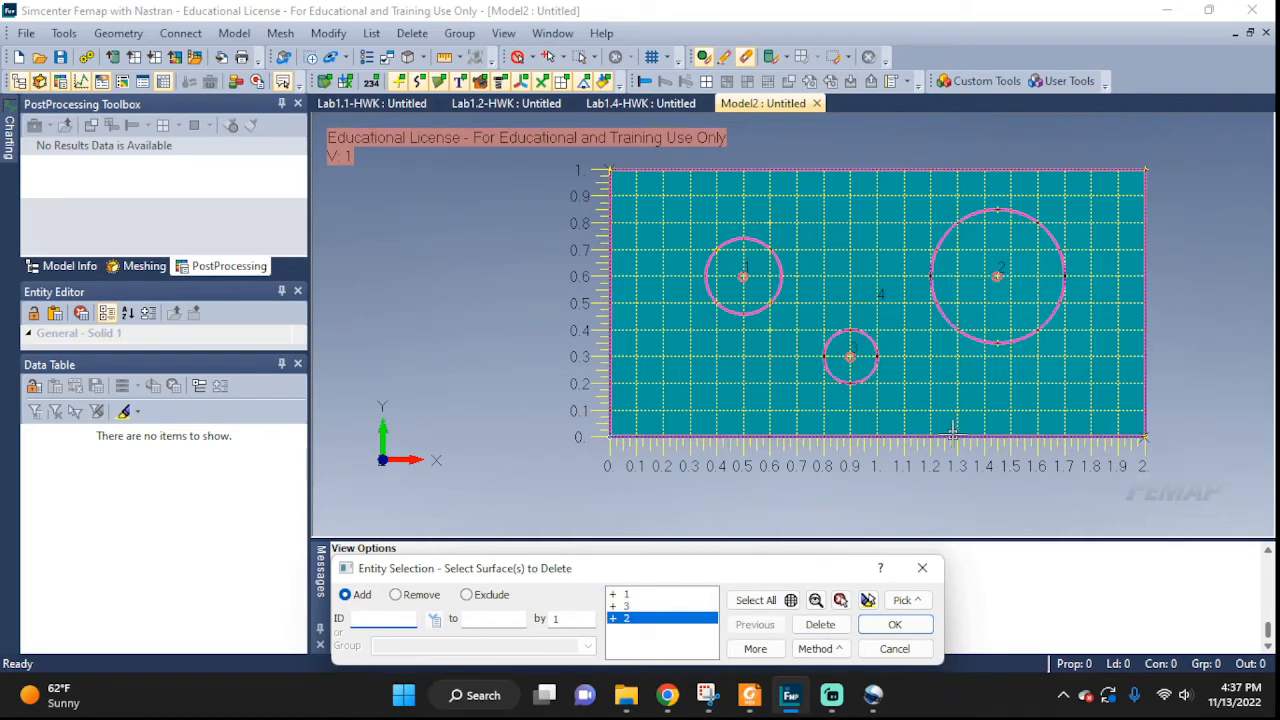
pyautogui.click(893, 625)
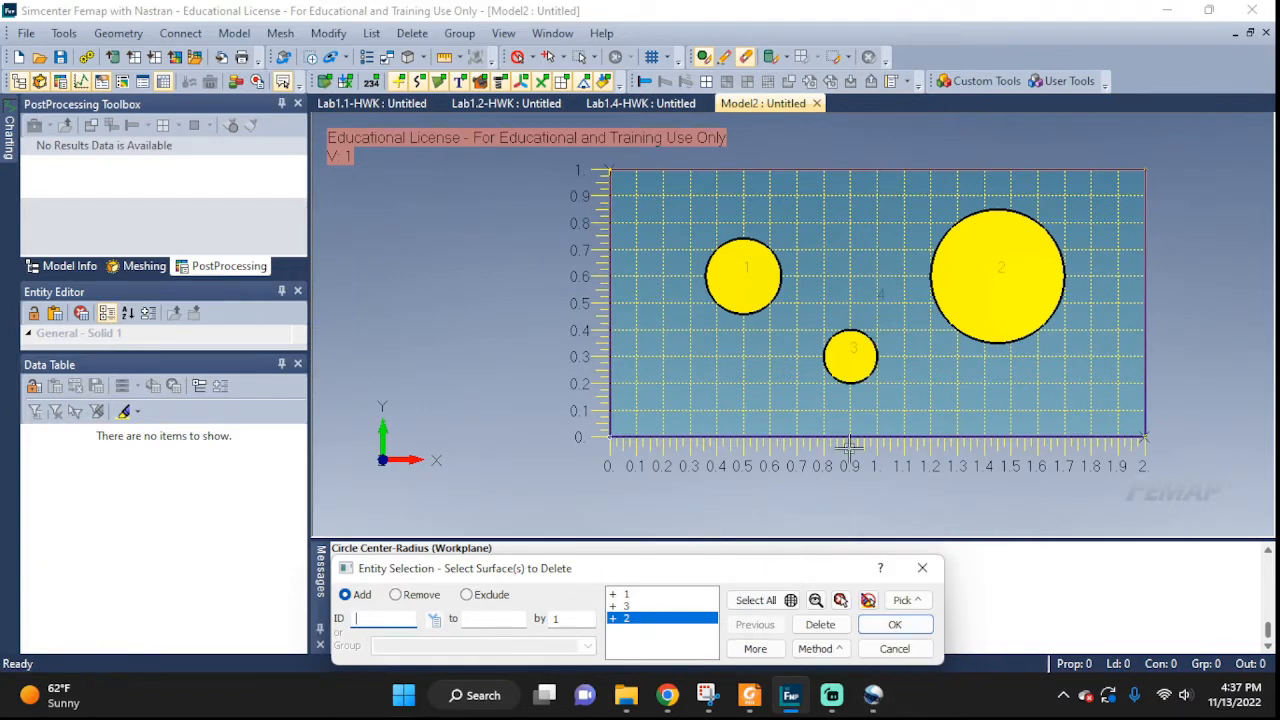
pyautogui.click(925, 632)
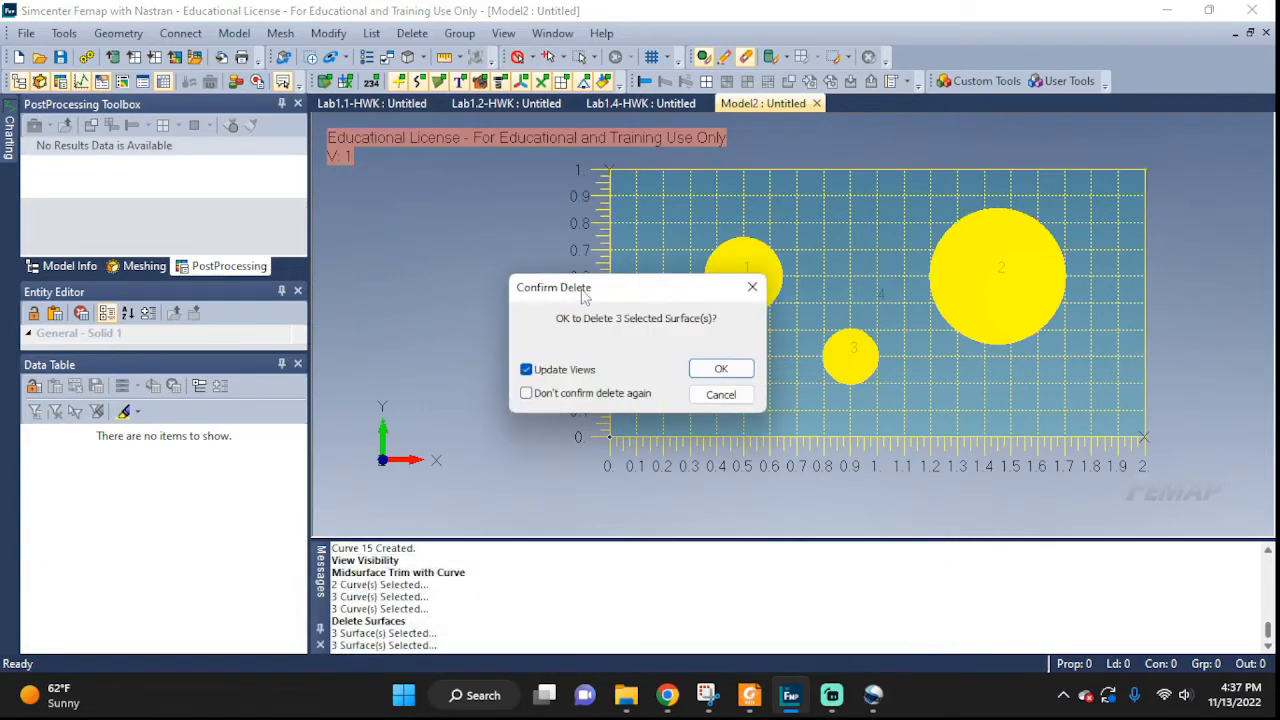
pyautogui.click(712, 368)
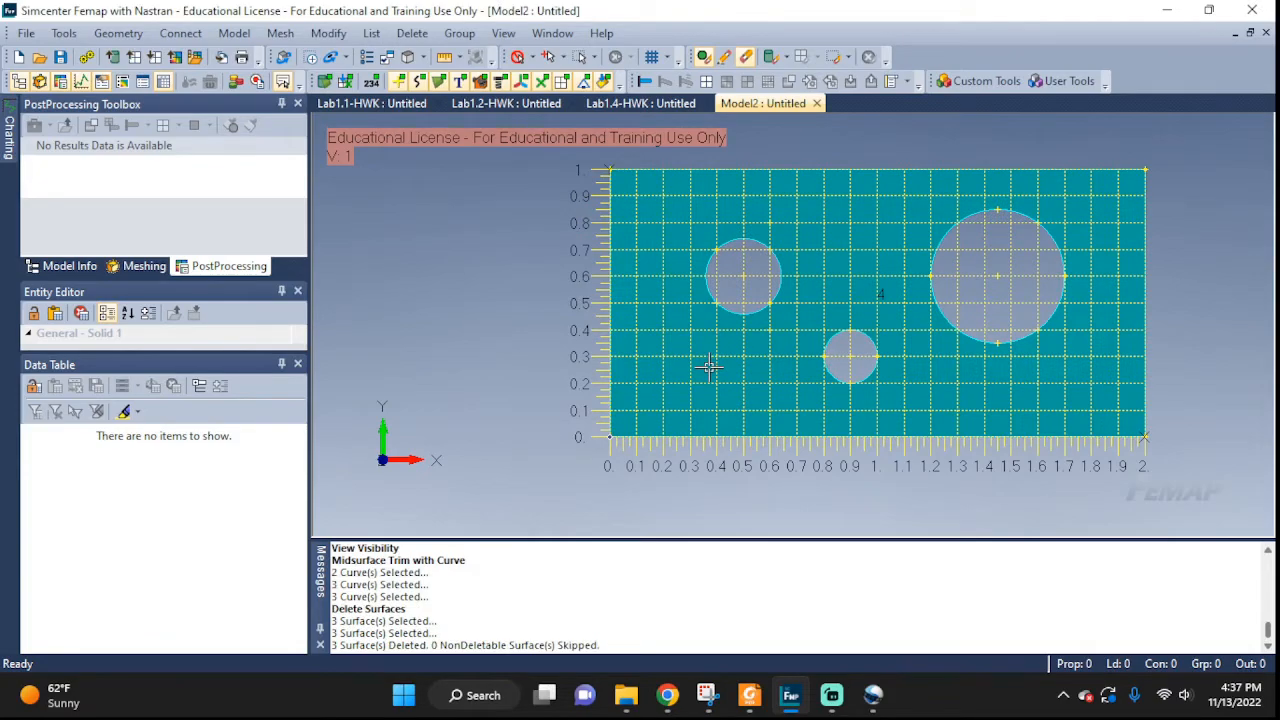
# Step: Inspect the plate with holes from different angles, and the cube in the Lab1.2-HWK model
pyautogui.moveTo(1121, 268); pyautogui.dragTo(1060, 291, button='middle')
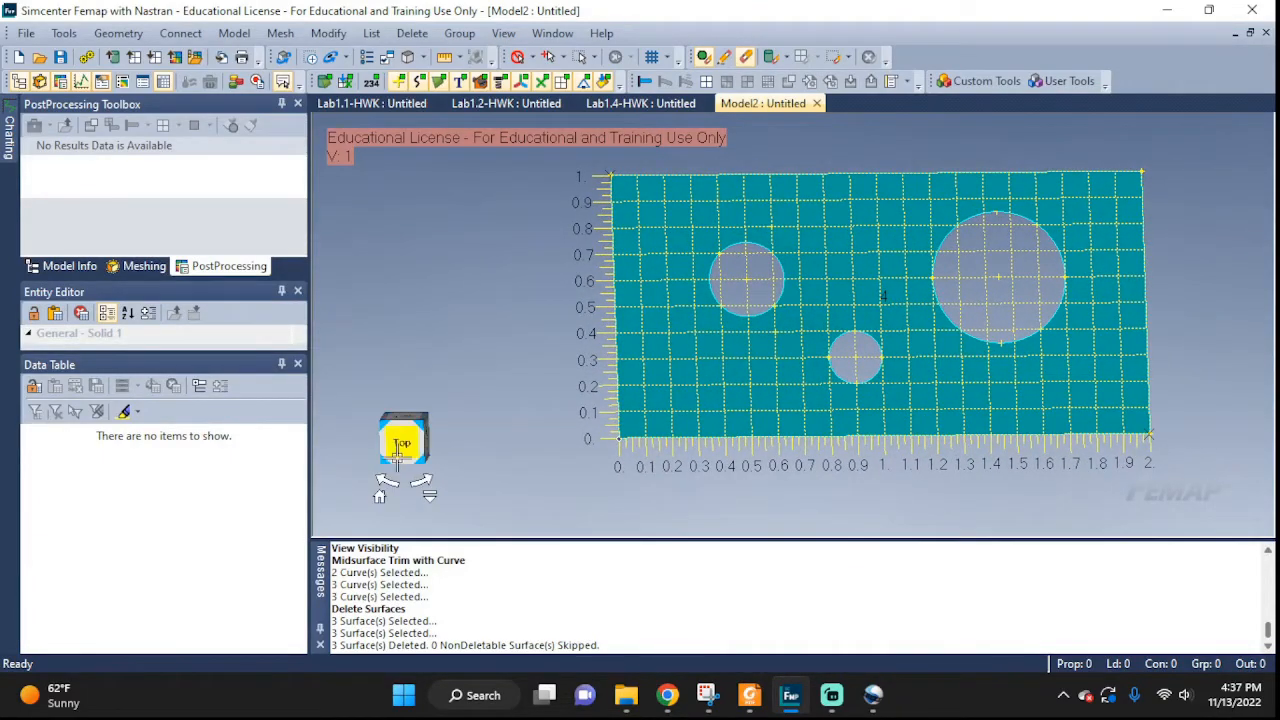
pyautogui.click(404, 437)
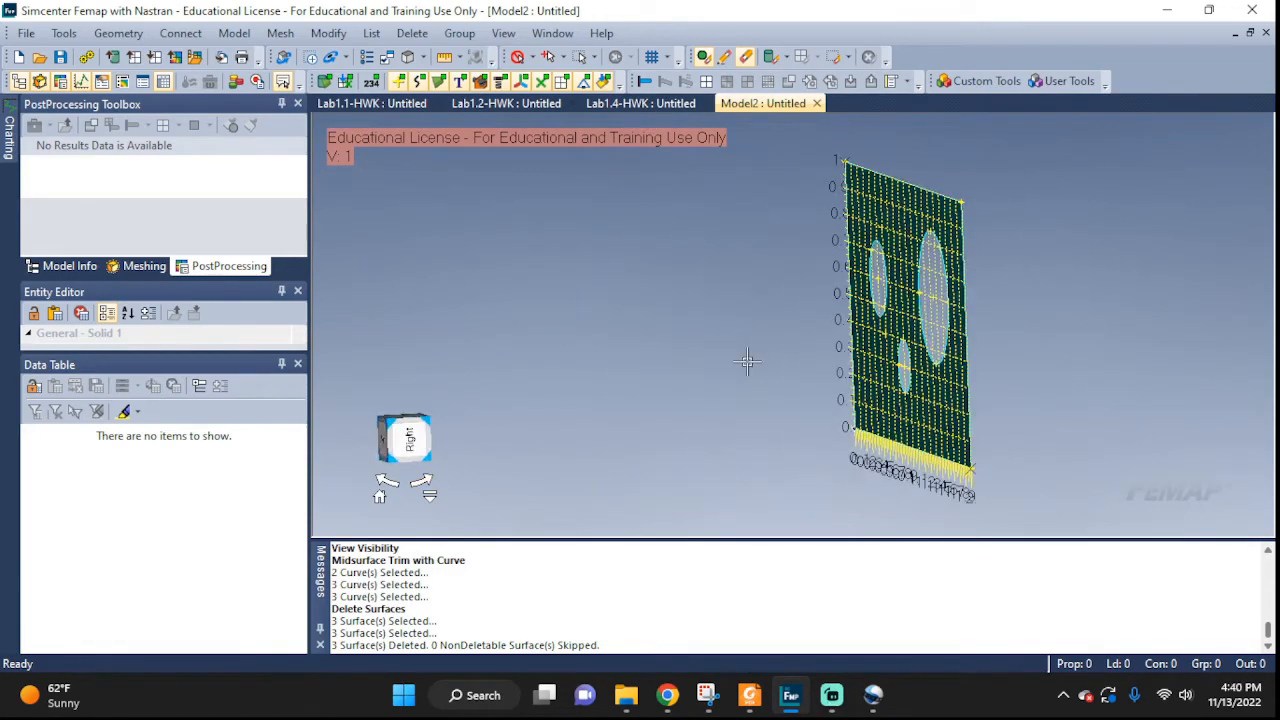
pyautogui.moveTo(747, 361); pyautogui.dragTo(831, 327, button='middle')
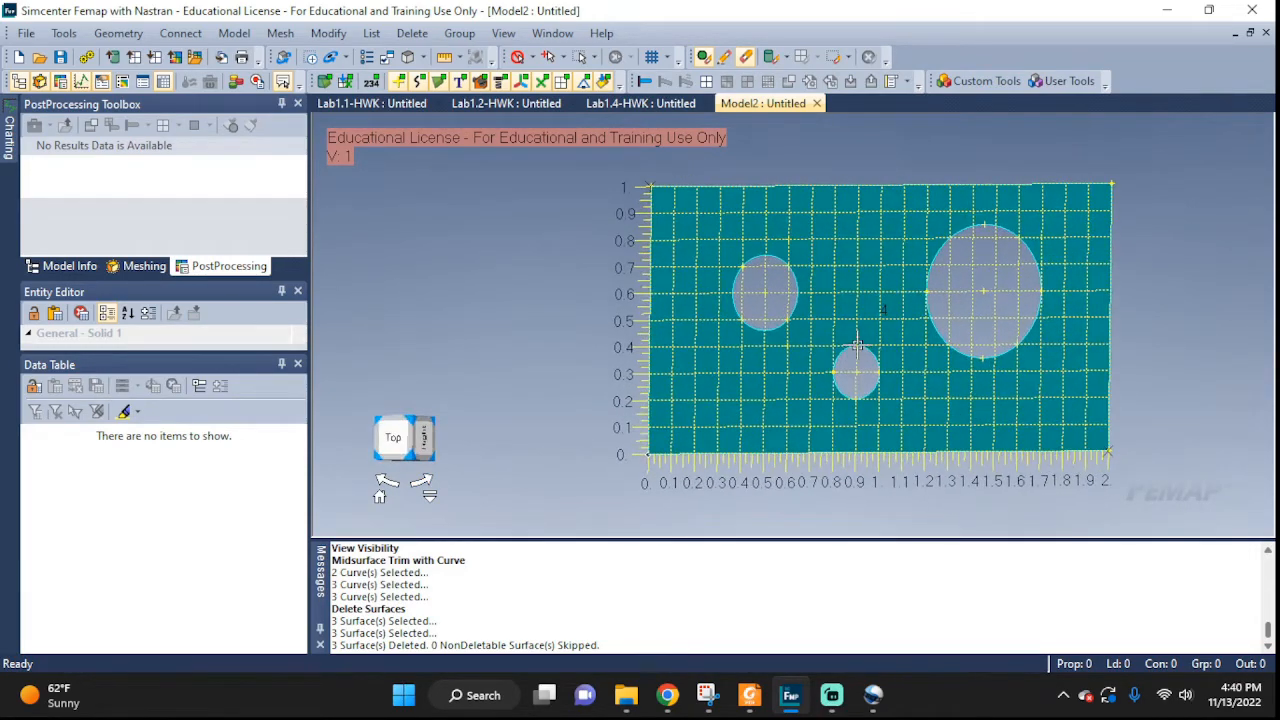
pyautogui.click(506, 103)
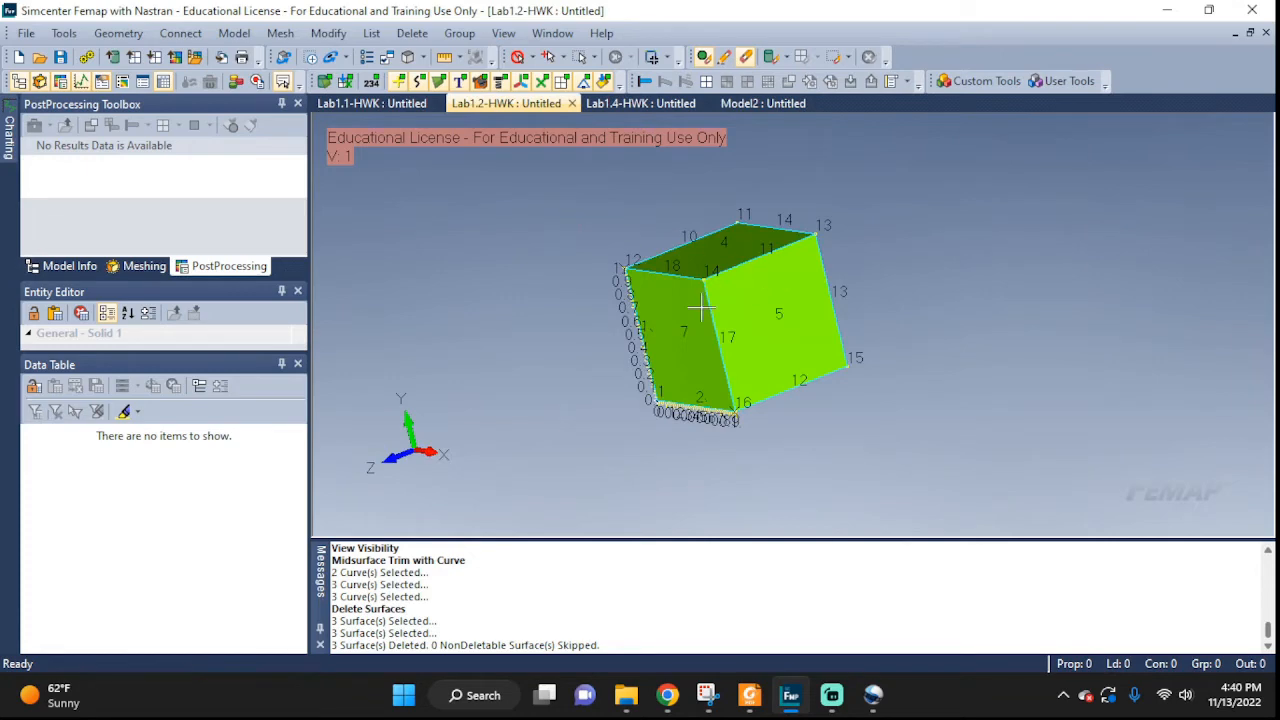
pyautogui.moveTo(694, 306); pyautogui.dragTo(735, 398, button='middle')
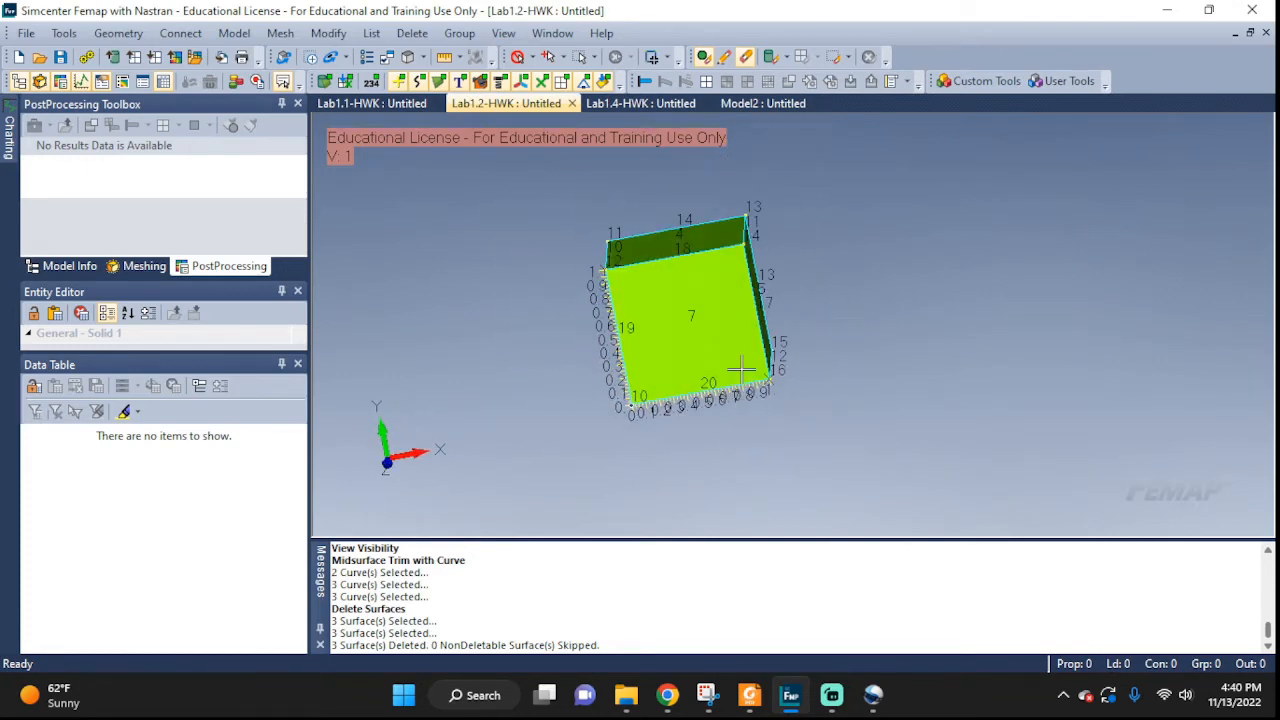
# Step: Return to Model2, create a new empty model, and switch back to the plate in Model2
pyautogui.click(774, 107)
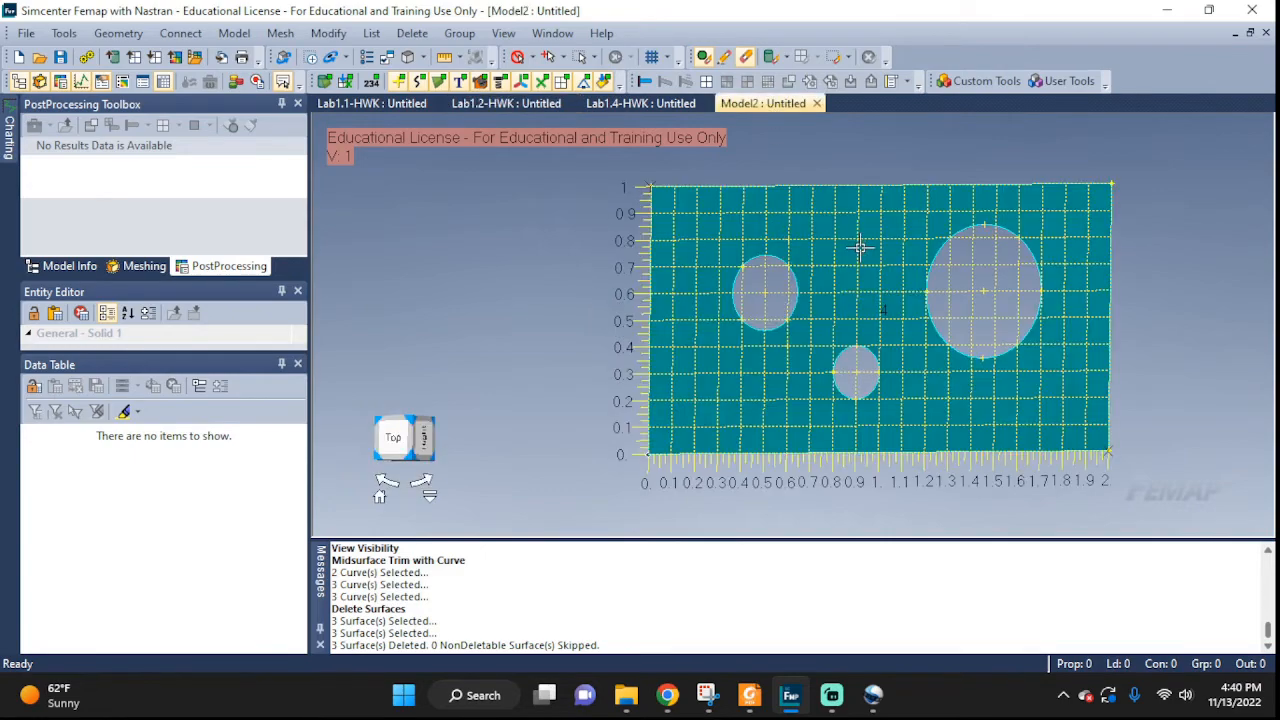
pyautogui.moveTo(860, 247); pyautogui.dragTo(871, 273, button='middle')
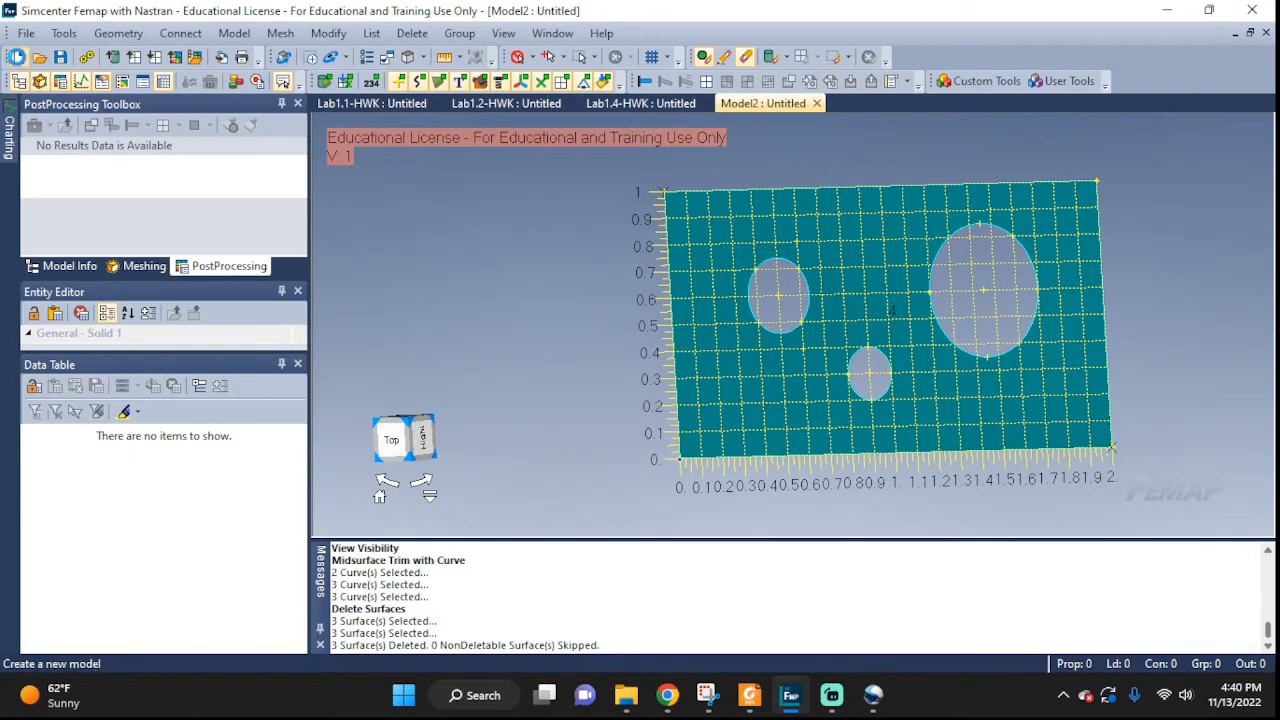
pyautogui.click(17, 57)
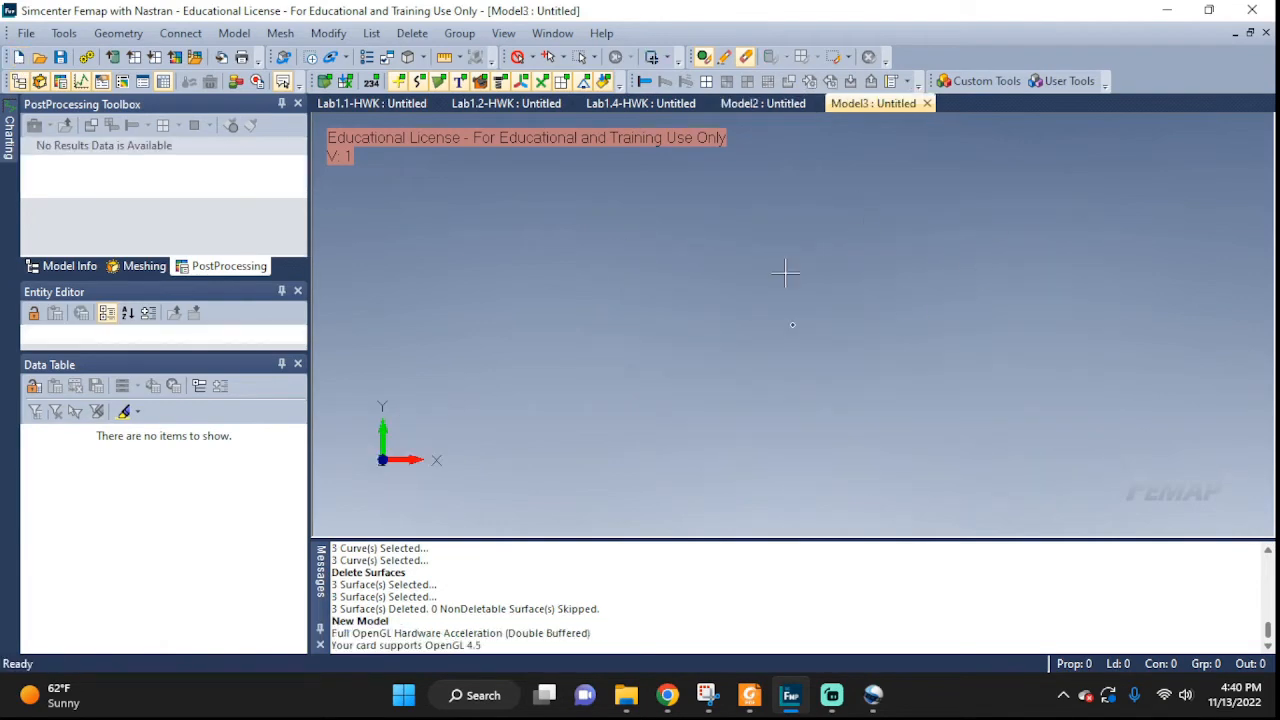
pyautogui.click(764, 108)
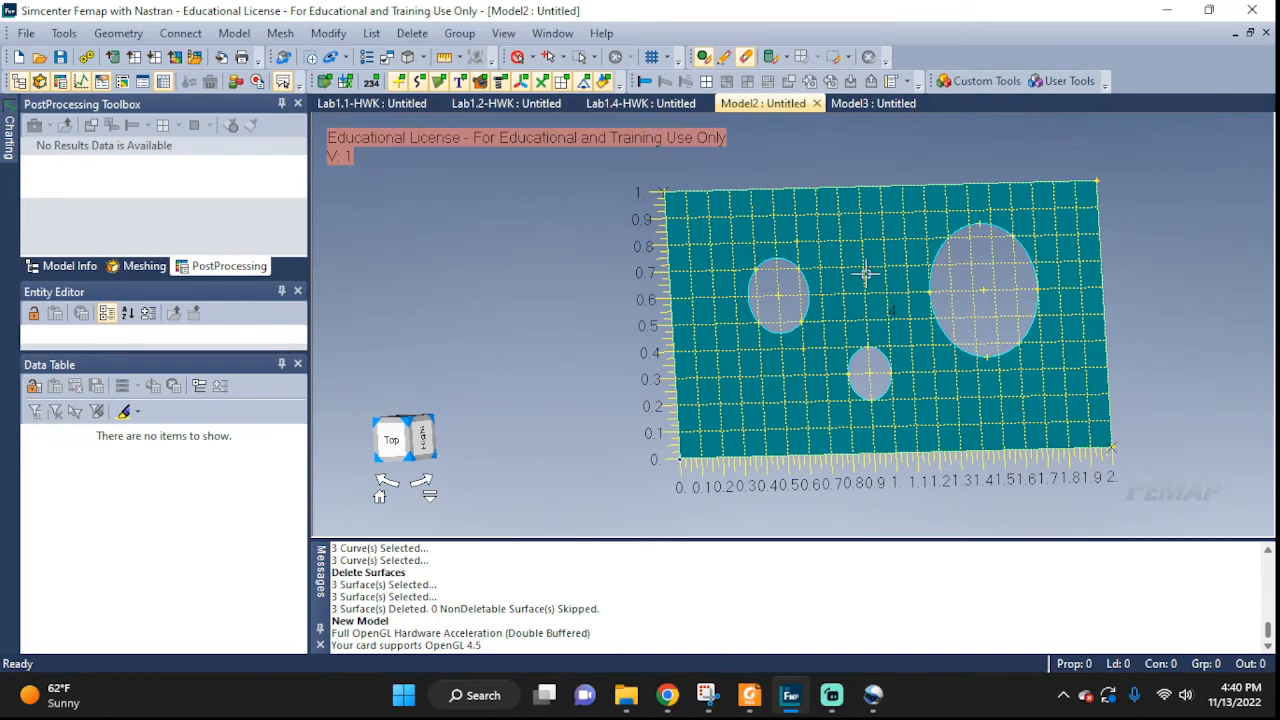
pyautogui.click(26, 33)
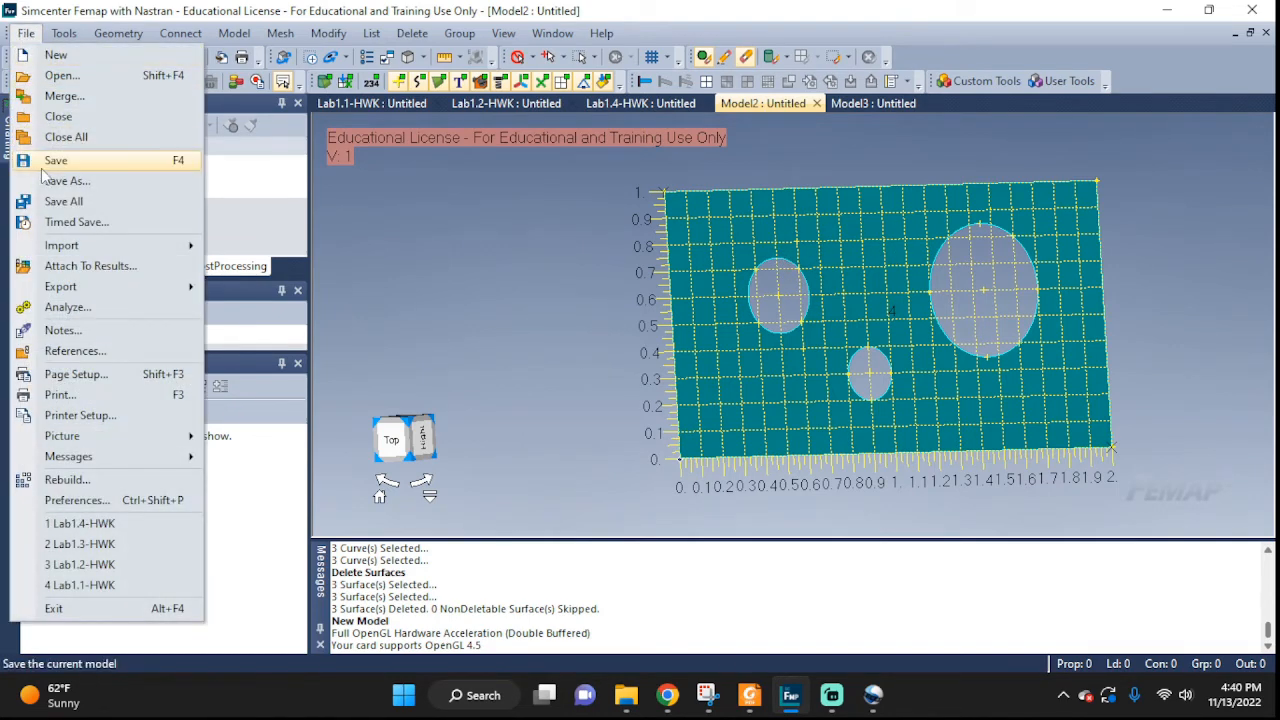
pyautogui.click(46, 166)
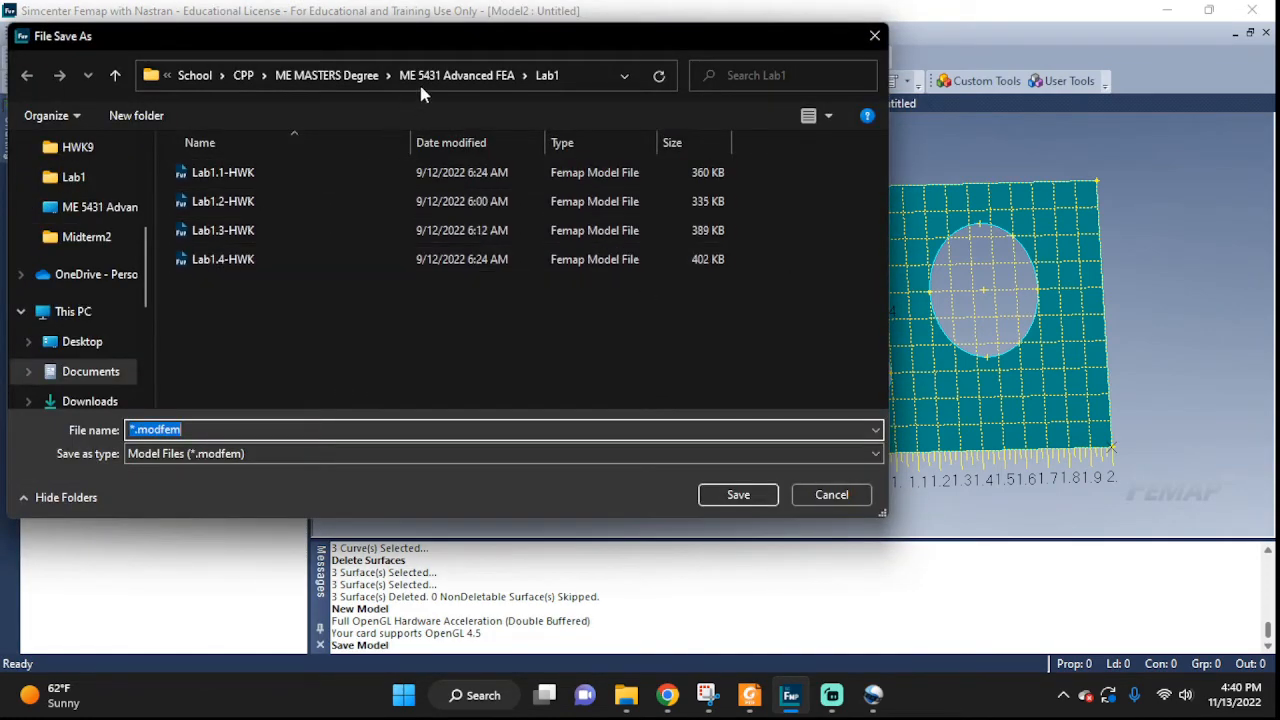
pyautogui.click(875, 37)
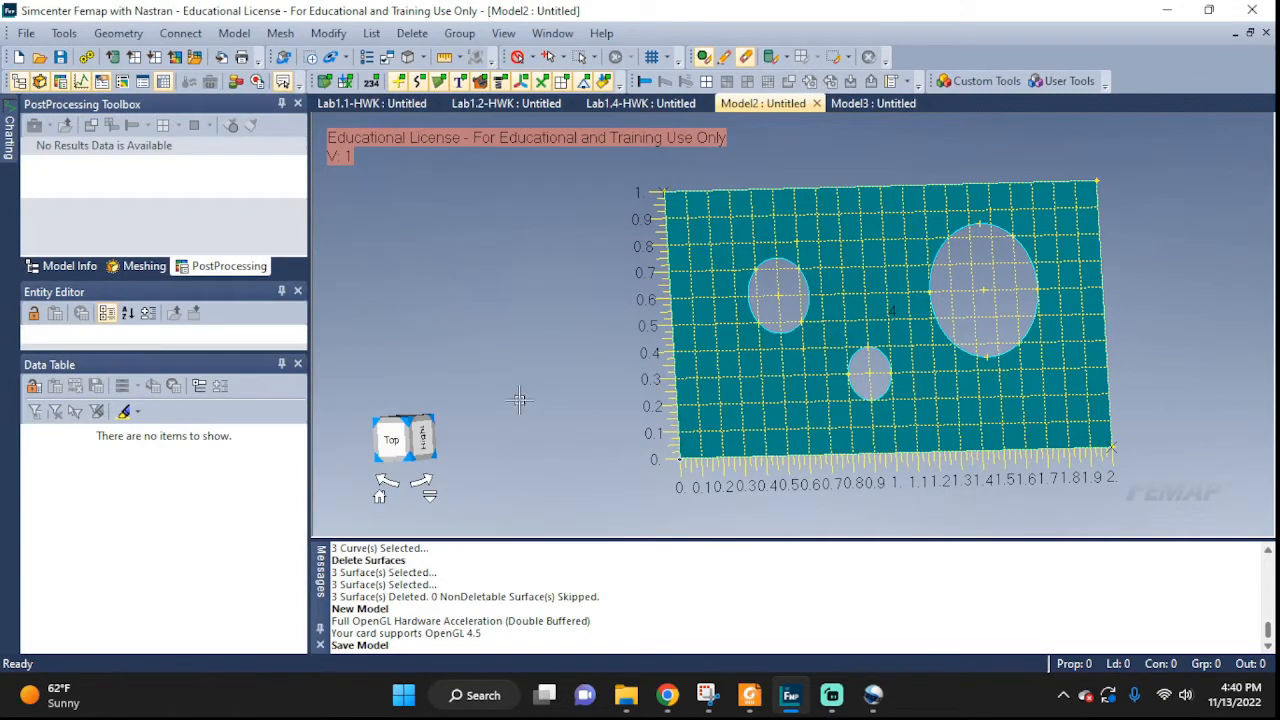
# Step: Switch to Model3 and turn on the workplane display through Workplane Management
pyautogui.click(863, 104)
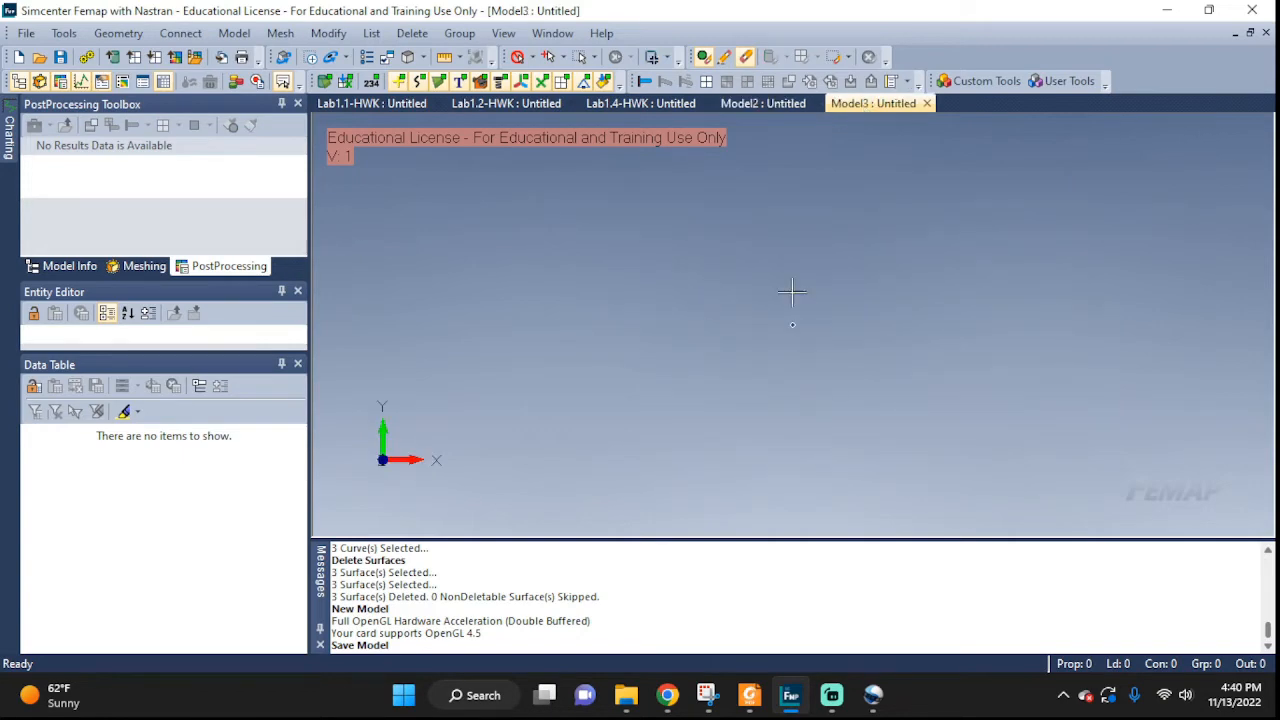
pyautogui.rightClick(665, 290)
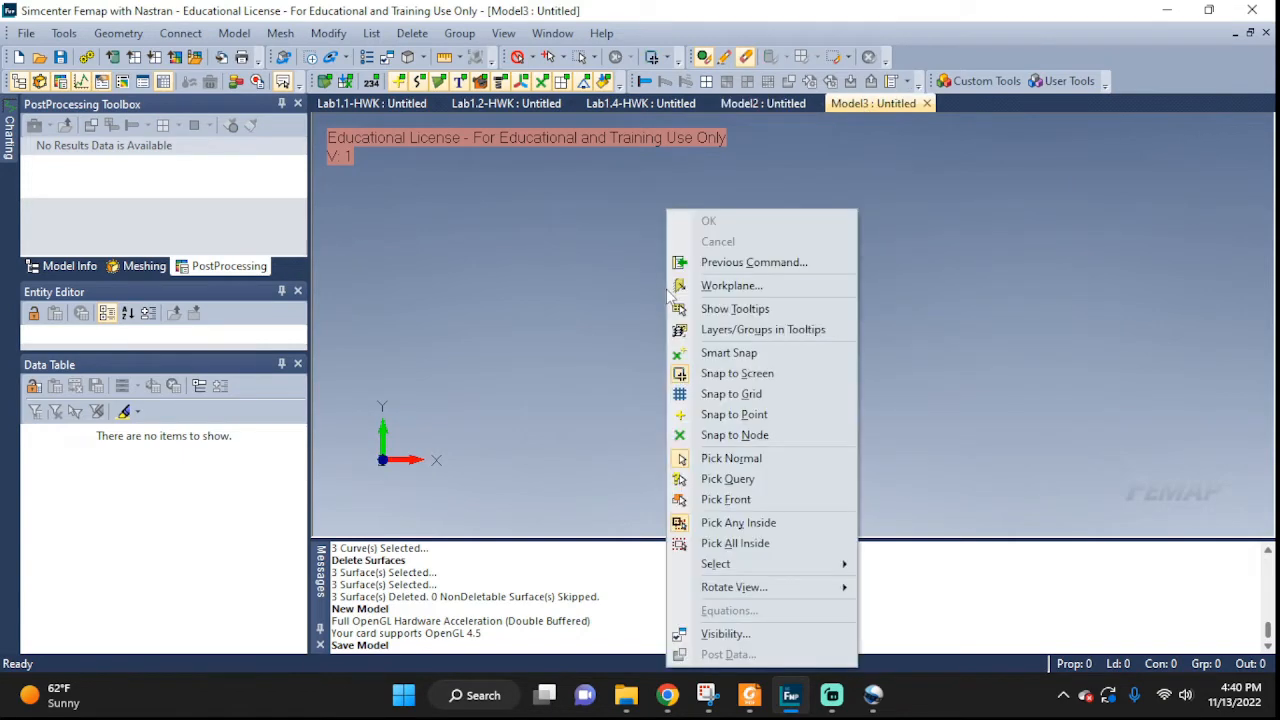
pyautogui.click(740, 285)
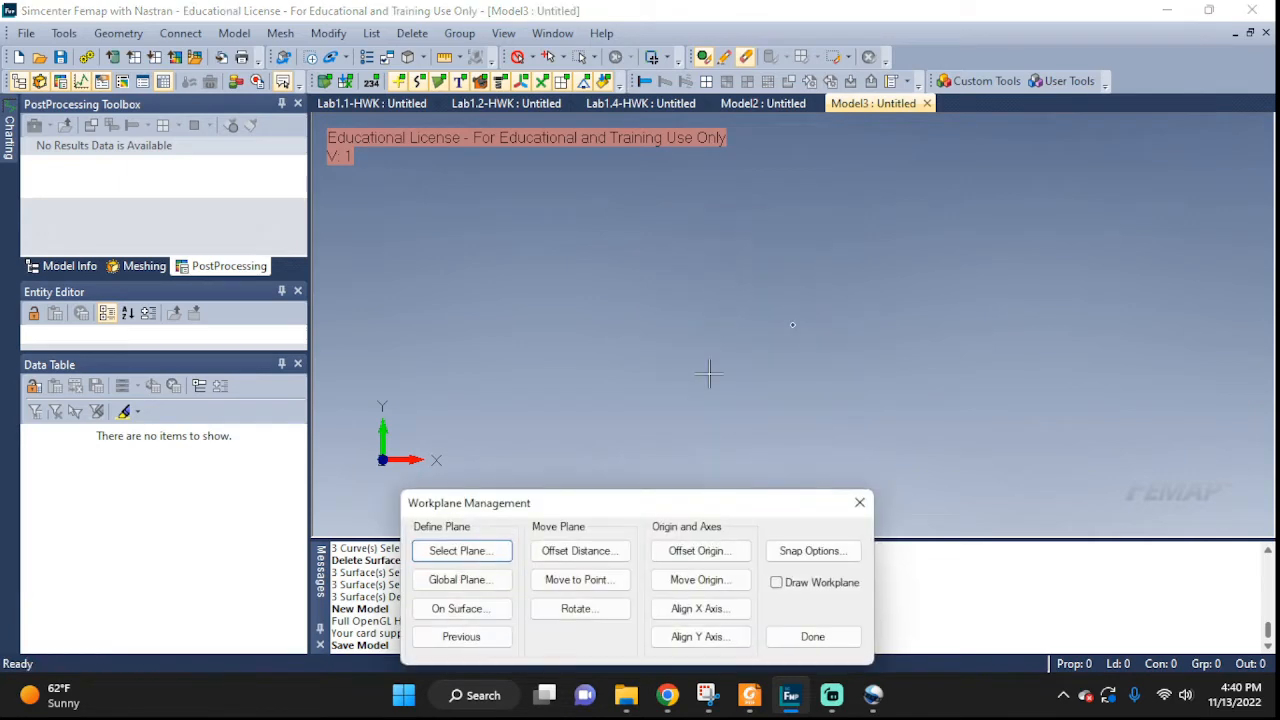
pyautogui.click(777, 583)
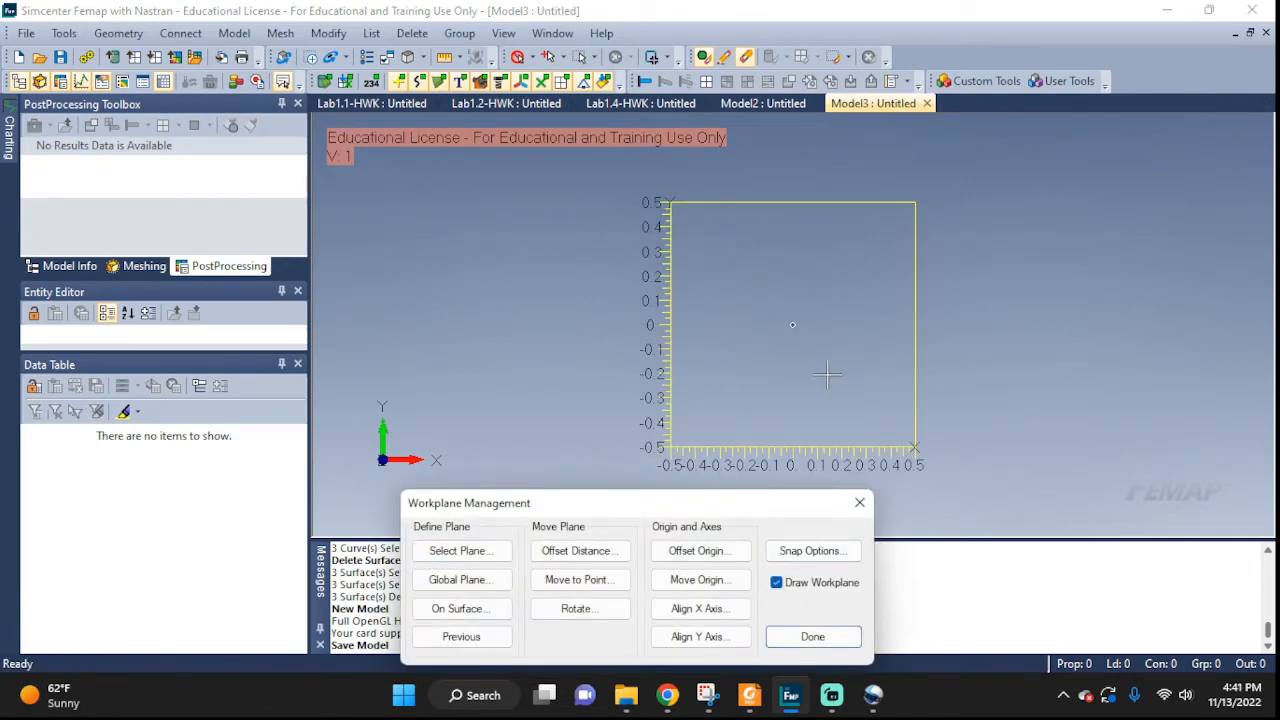
# Step: Set the workplane's snap options to uniform grid spacing with the Dots grid style
pyautogui.moveTo(833, 375); pyautogui.dragTo(634, 414, button='middle')
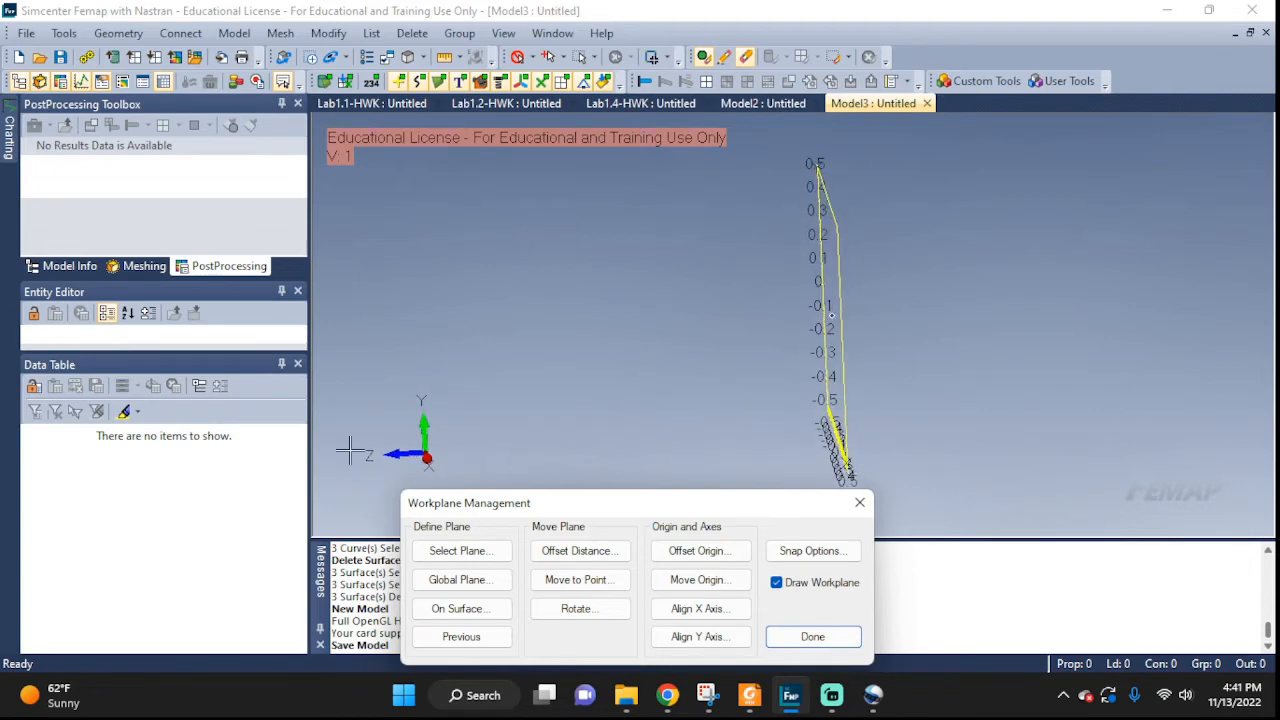
pyautogui.moveTo(714, 385); pyautogui.dragTo(889, 349, button='middle')
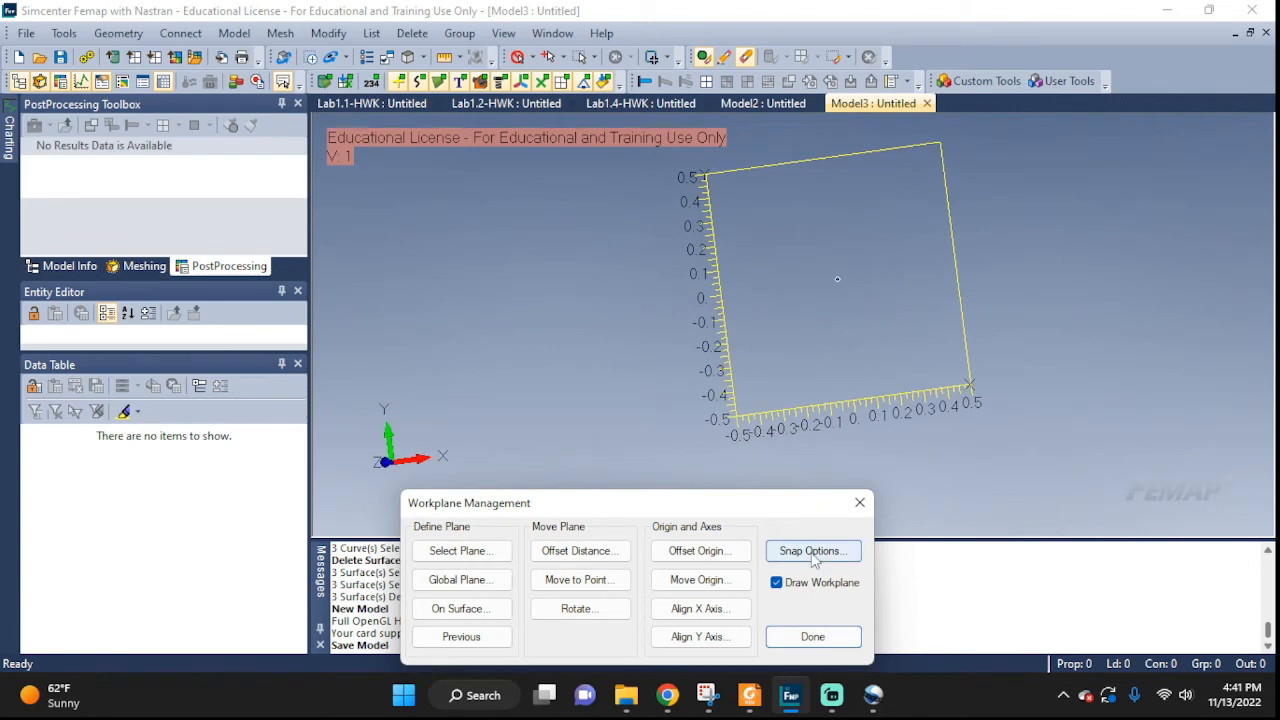
pyautogui.click(812, 551)
pyautogui.click(463, 287)
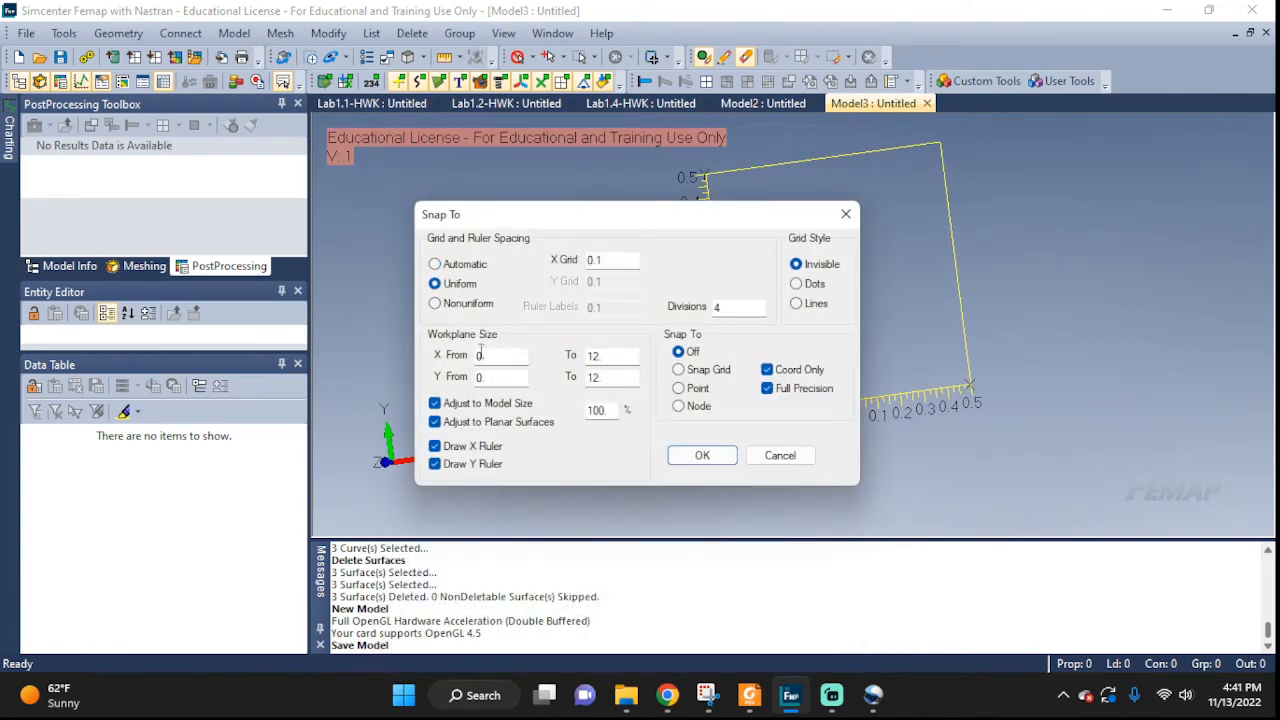
pyautogui.click(797, 285)
pyautogui.click(702, 456)
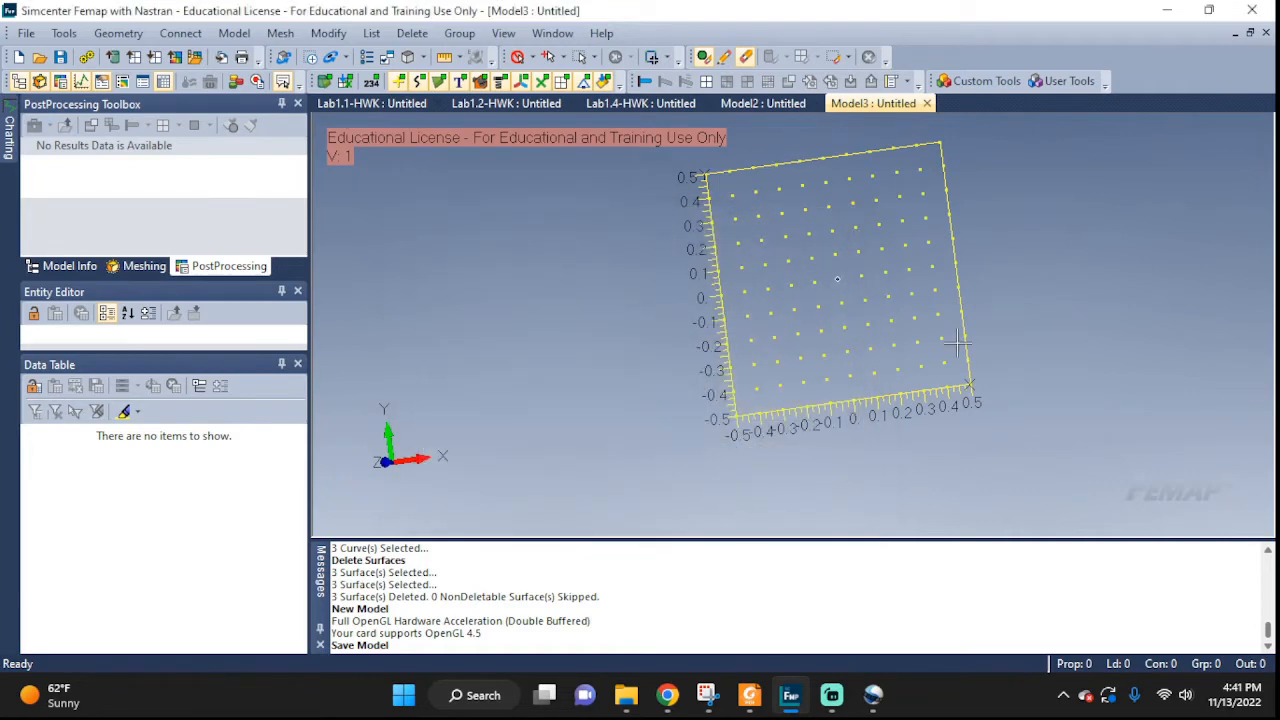
# Step: Align the view to Top and turn on Snap to Grid for picking locations on the workplane
pyautogui.scroll(3, 957, 300)
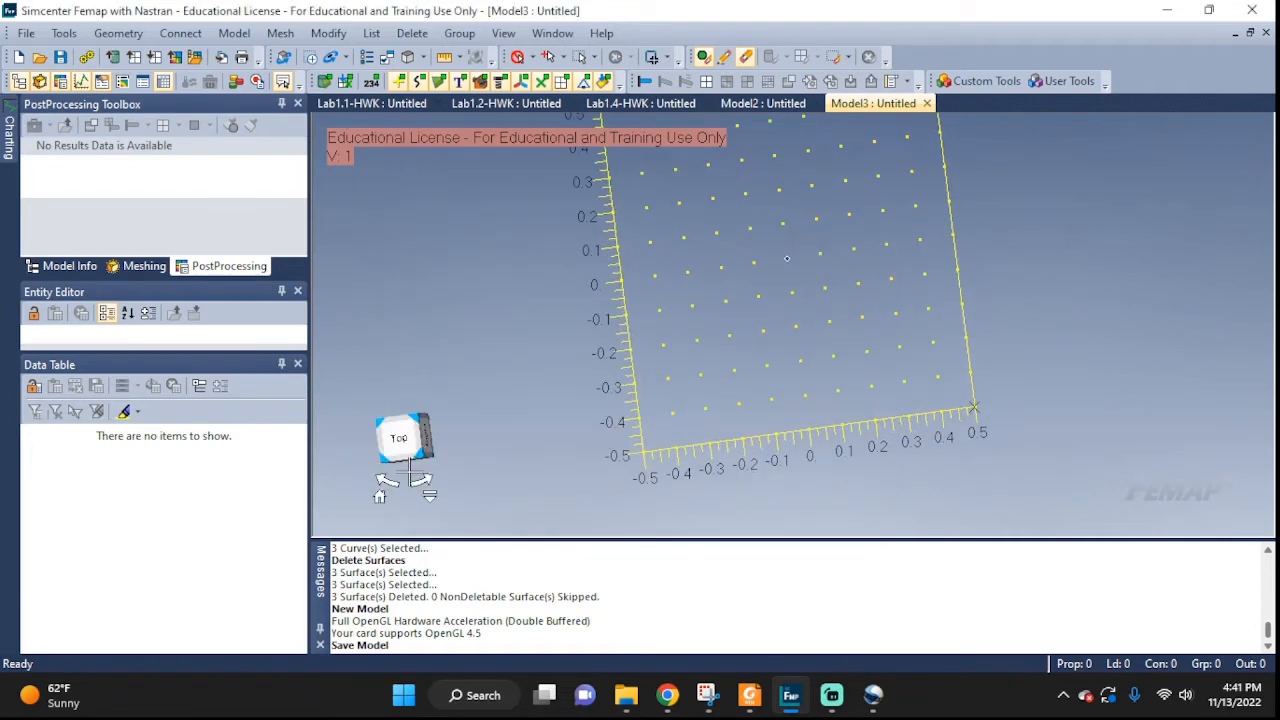
pyautogui.click(404, 438)
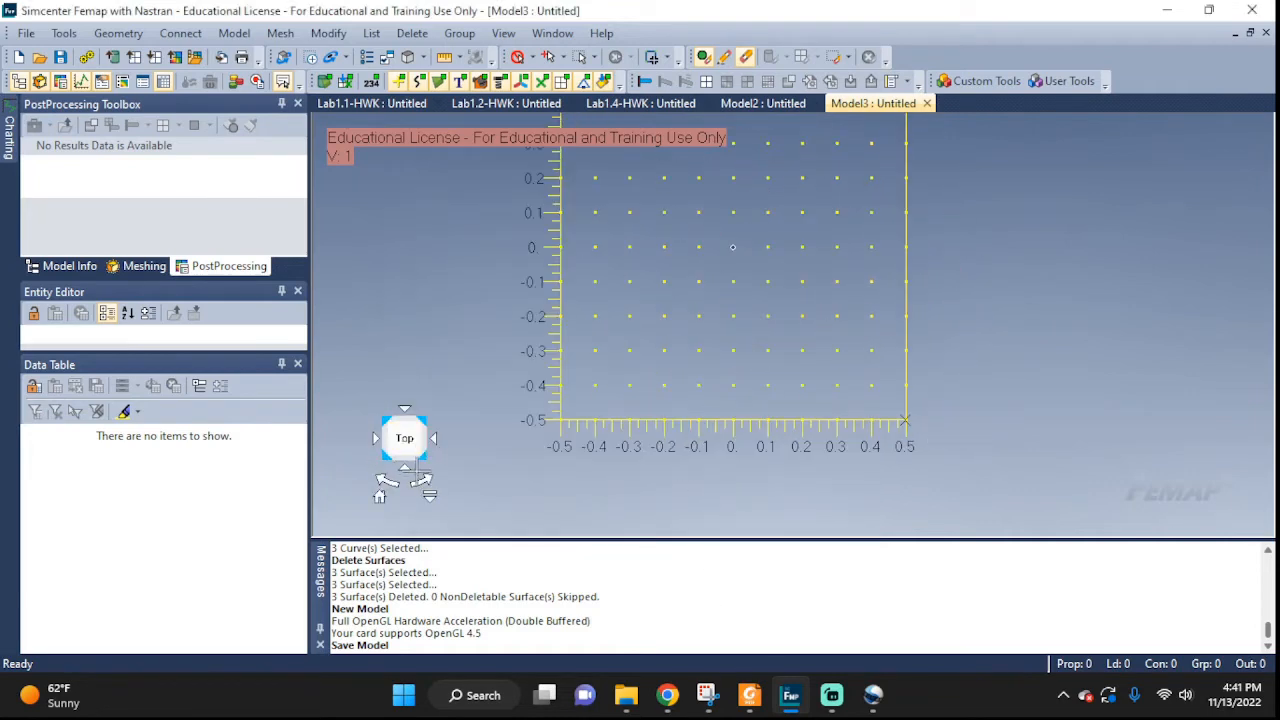
pyautogui.rightClick(748, 245)
pyautogui.click(797, 406)
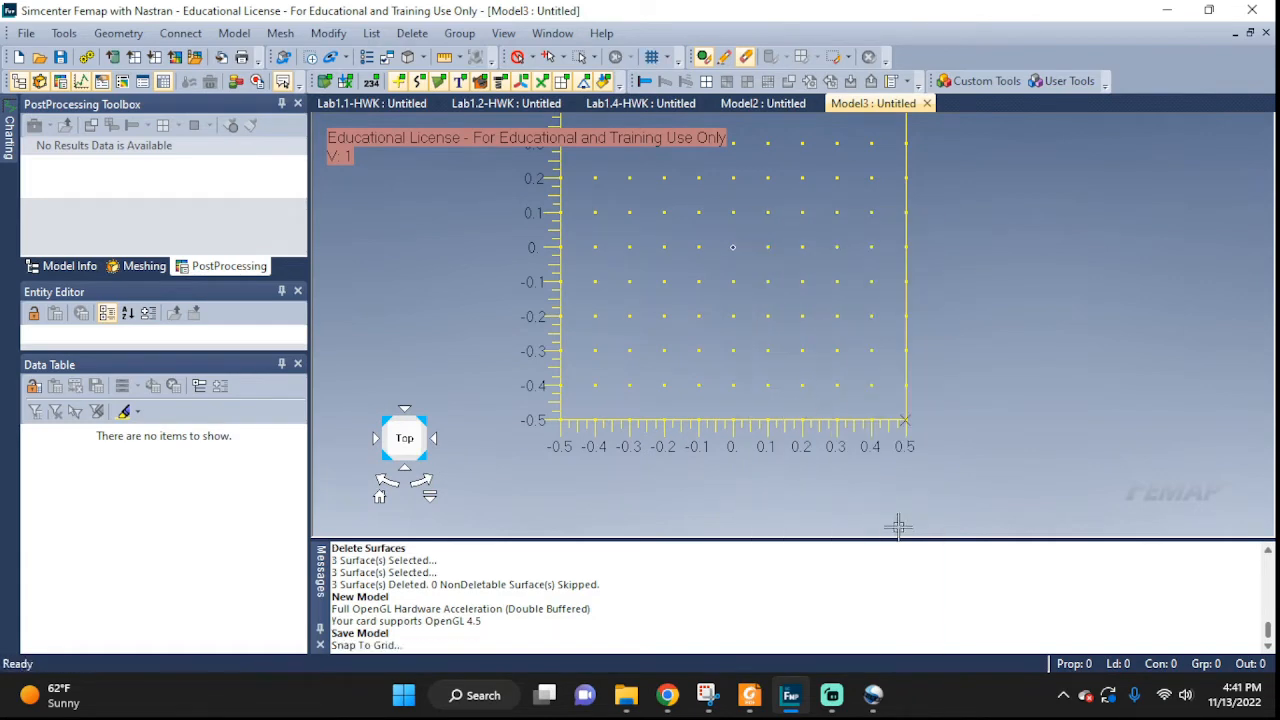
pyautogui.moveTo(804, 251); pyautogui.dragTo(832, 336, button='middle')
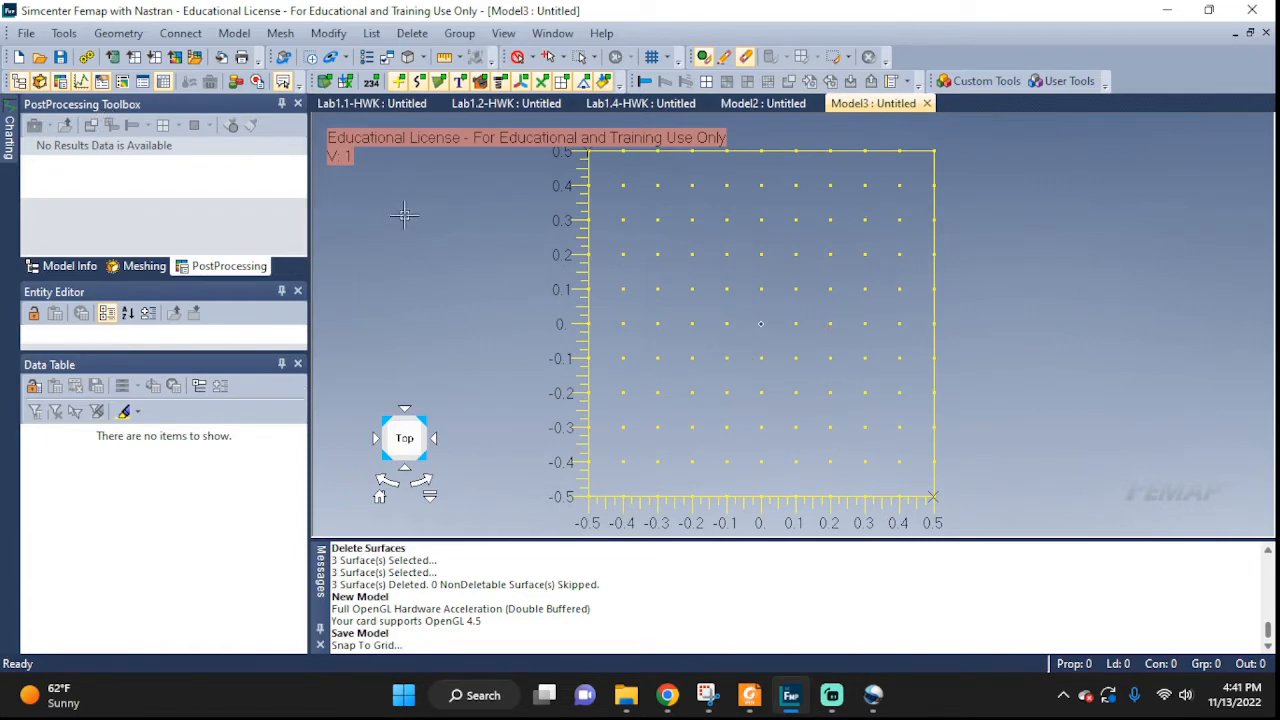
# Step: Look at the cube in the Lab1.2-HWK model and return to Model3
pyautogui.click(503, 104)
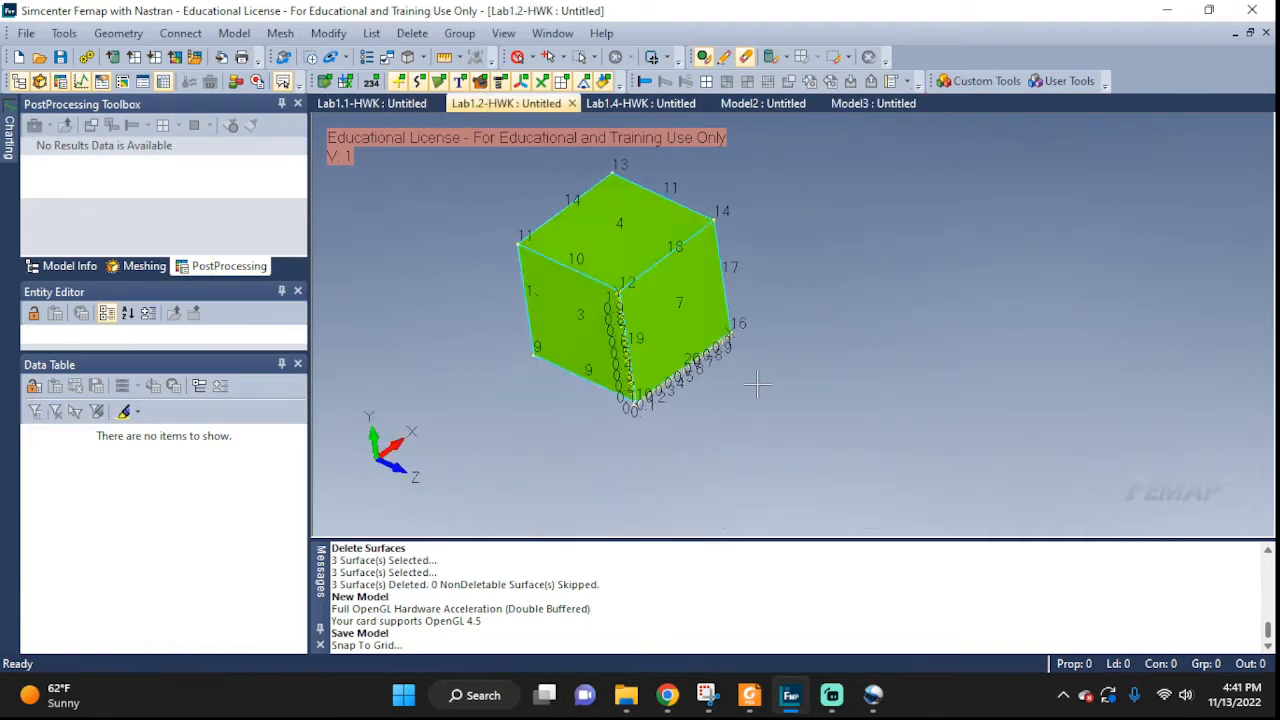
pyautogui.click(862, 104)
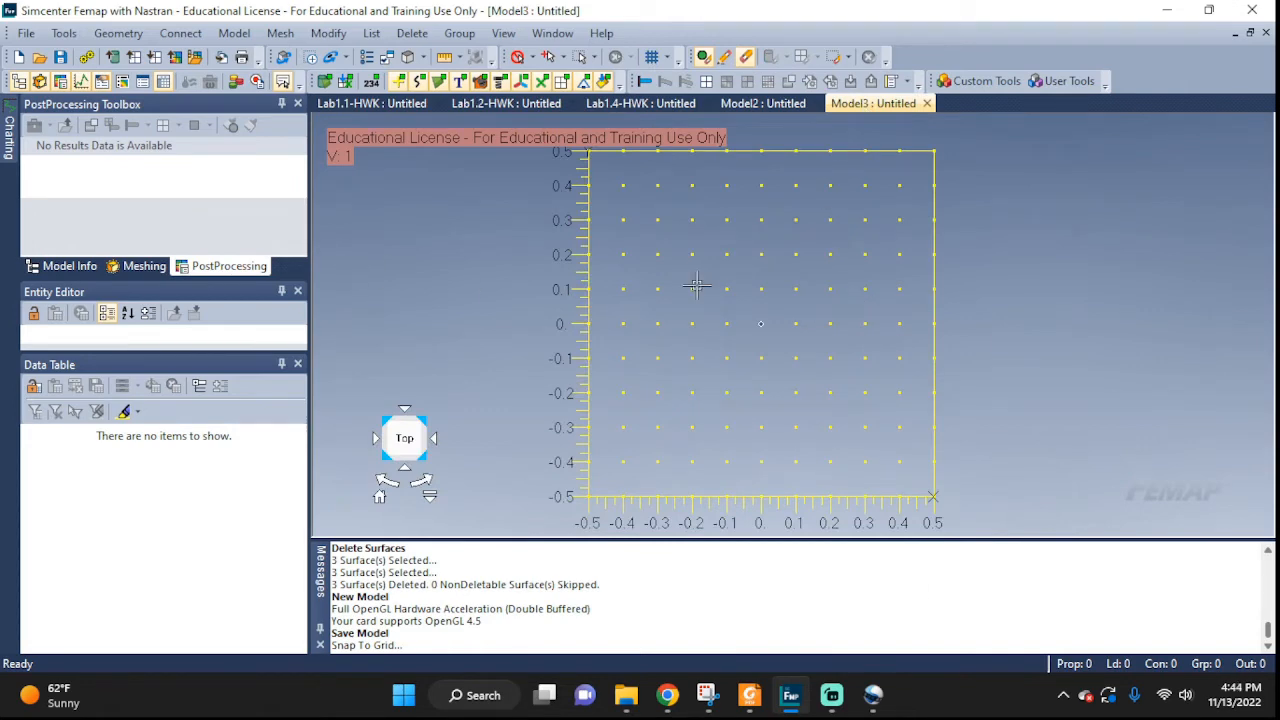
# Step: Draw a line rectangle on the workplane with opposite corners at (-0.2, 0.2, 0) and (0.2, -0.1, 0)
pyautogui.click(118, 33)
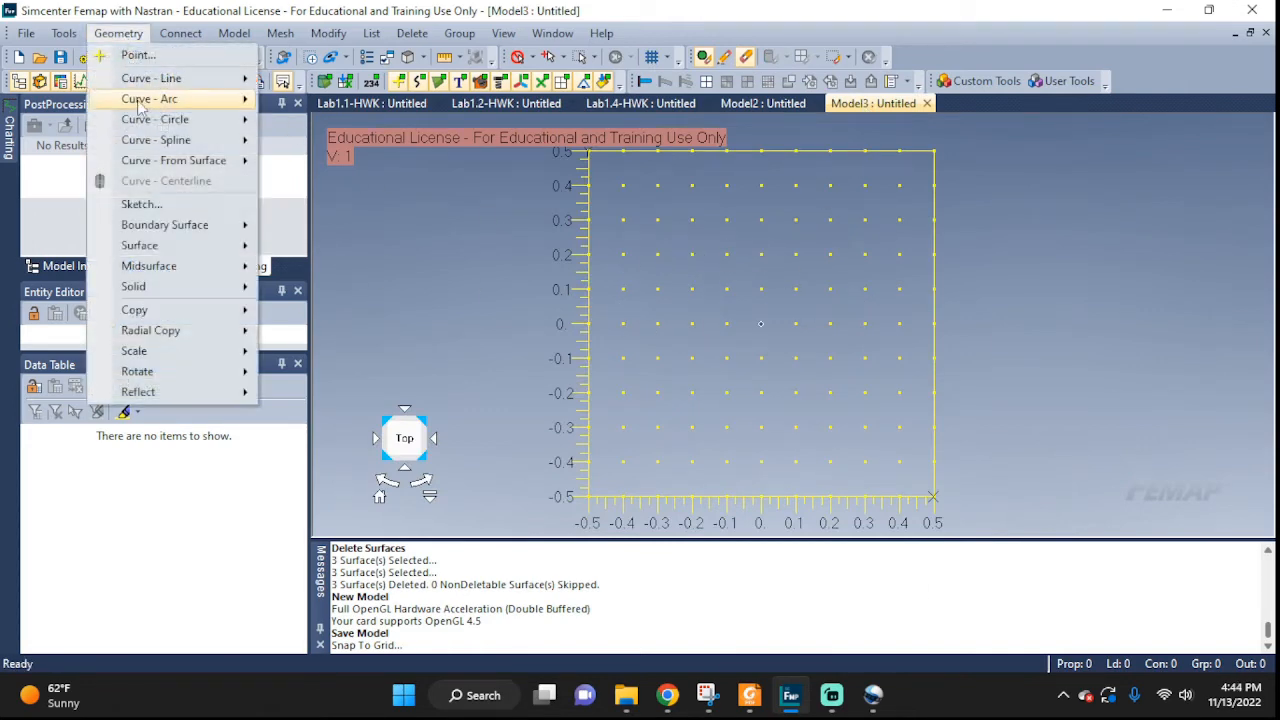
pyautogui.moveTo(166, 122)
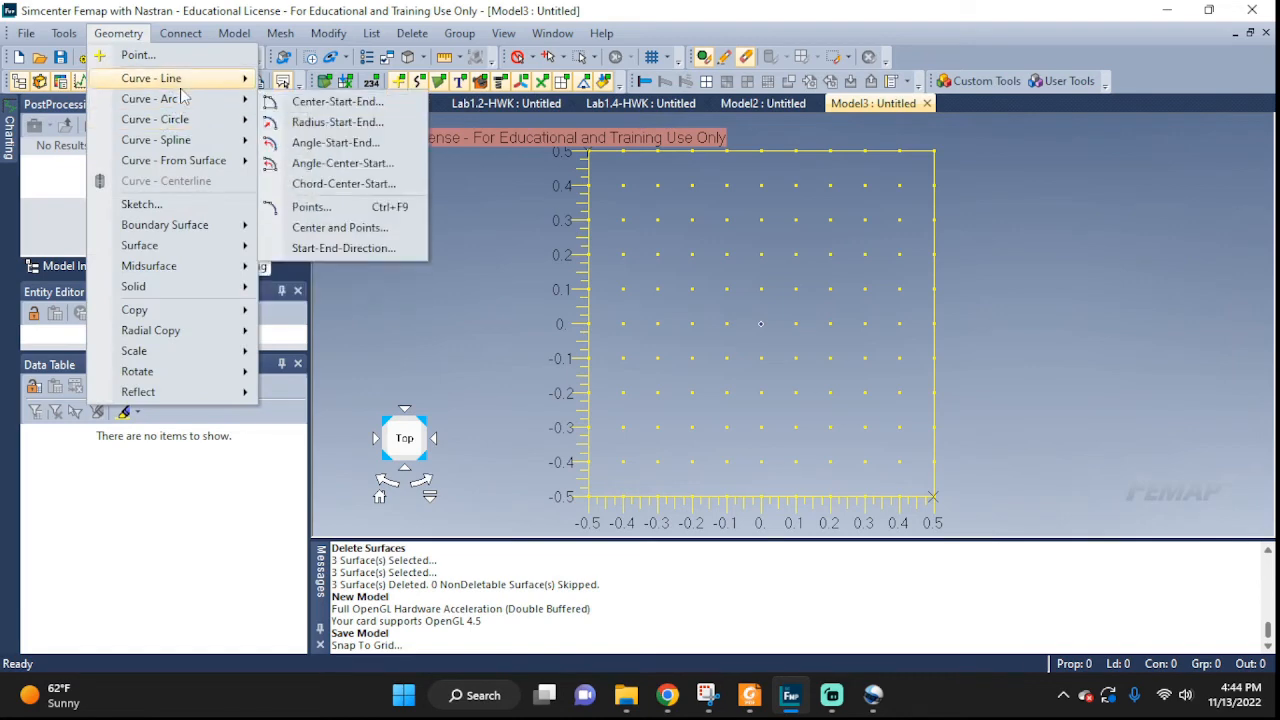
pyautogui.moveTo(181, 86)
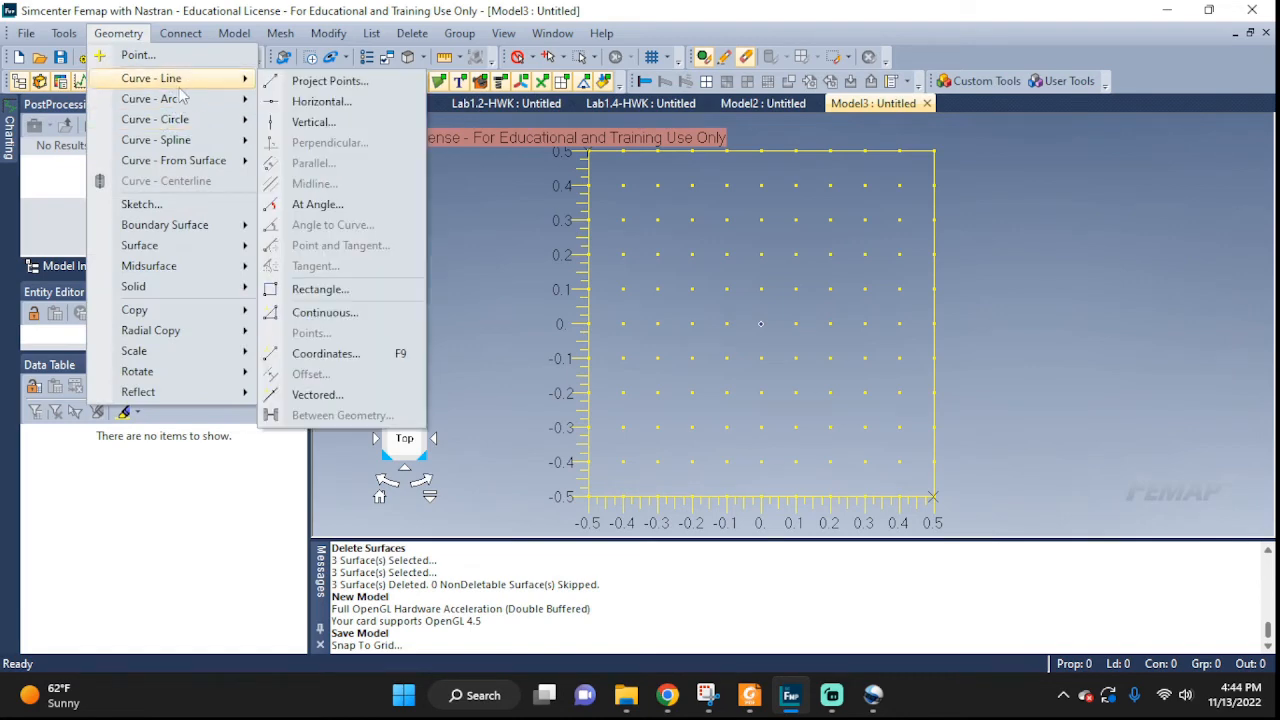
pyautogui.click(320, 289)
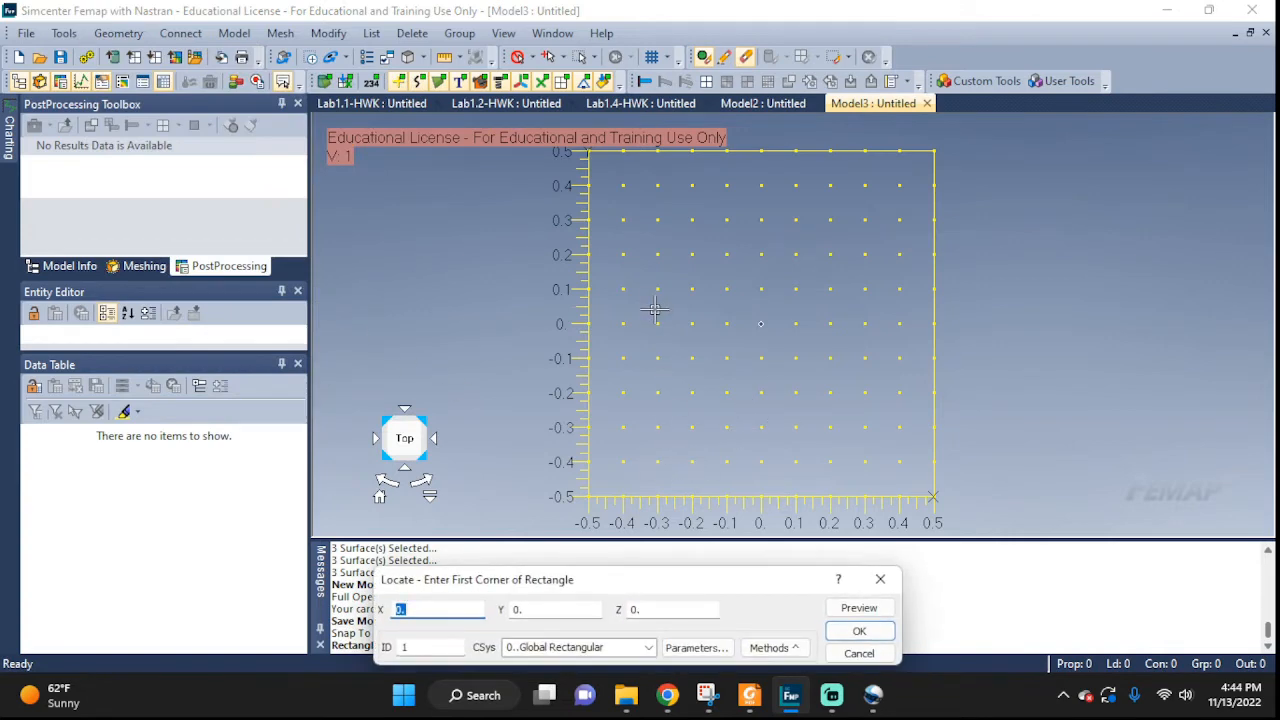
pyautogui.click(689, 254)
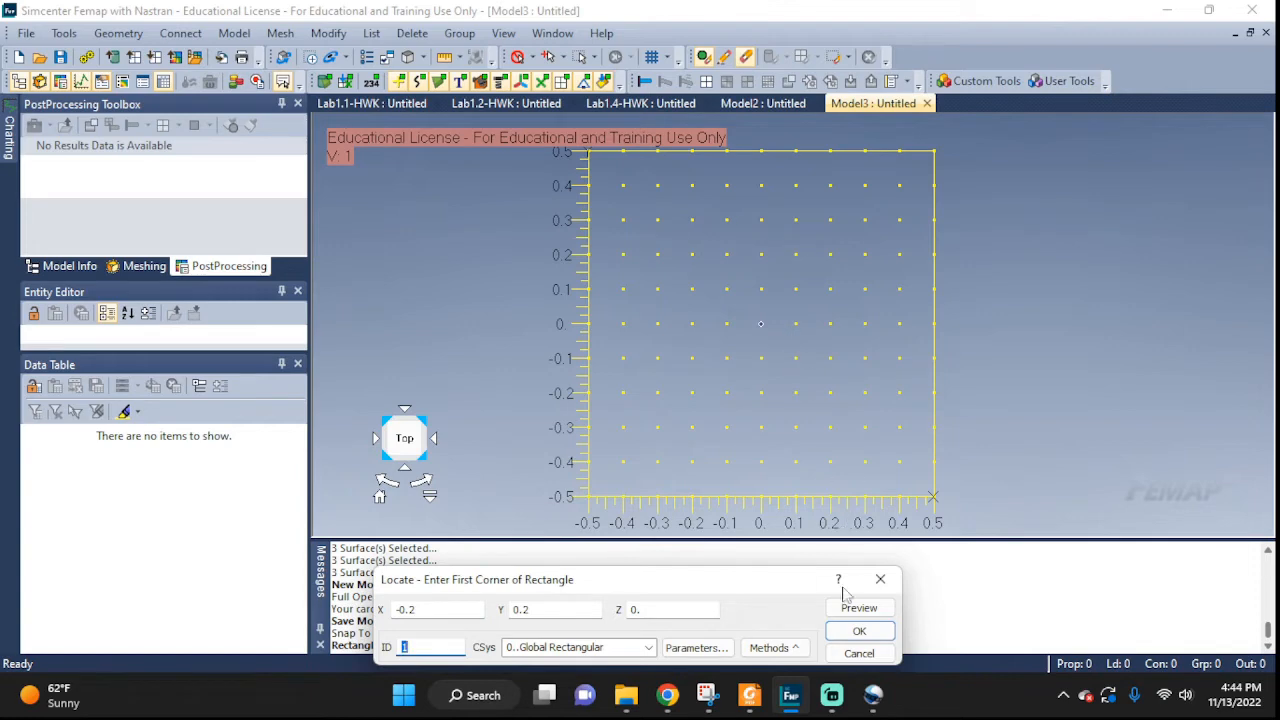
pyautogui.click(848, 632)
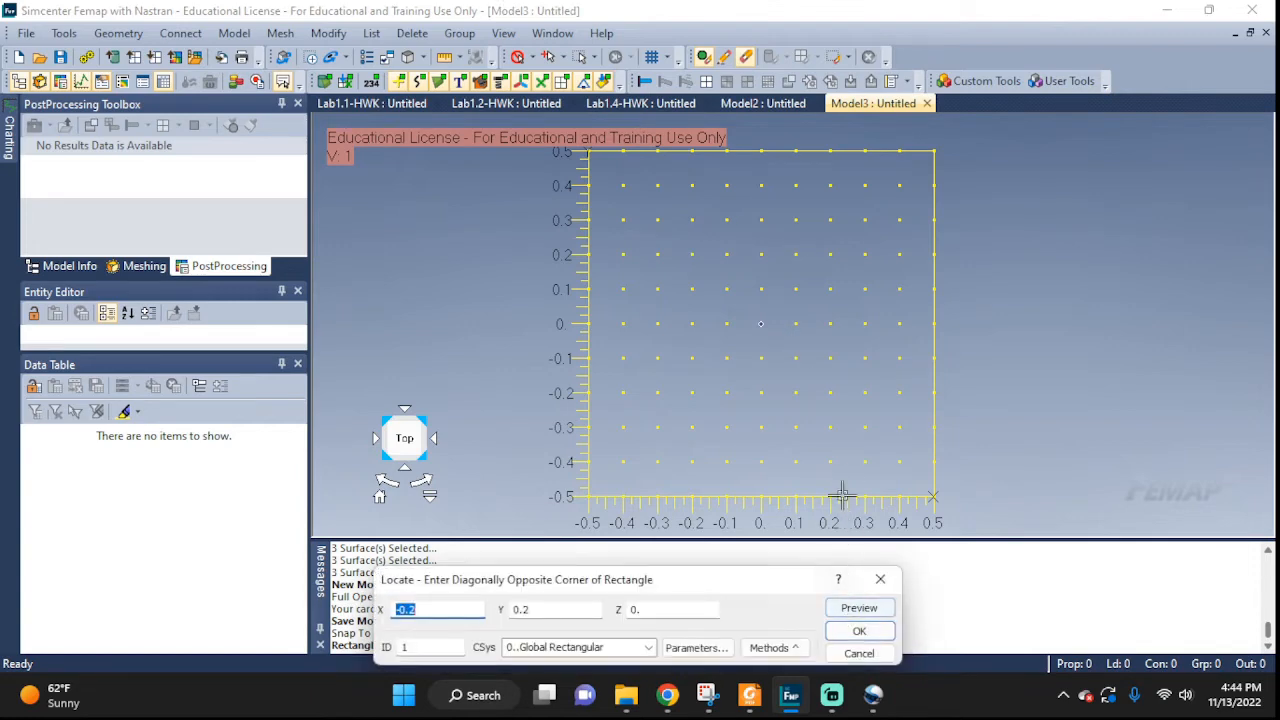
pyautogui.click(829, 358)
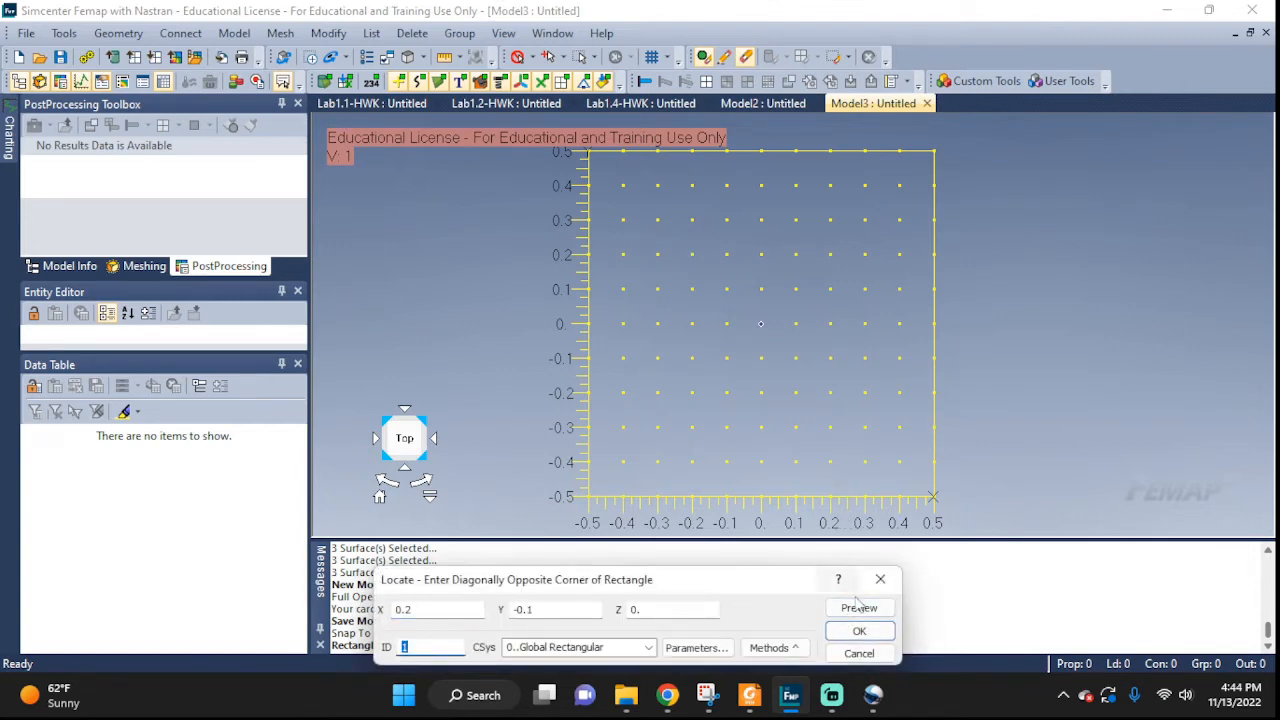
pyautogui.click(859, 633)
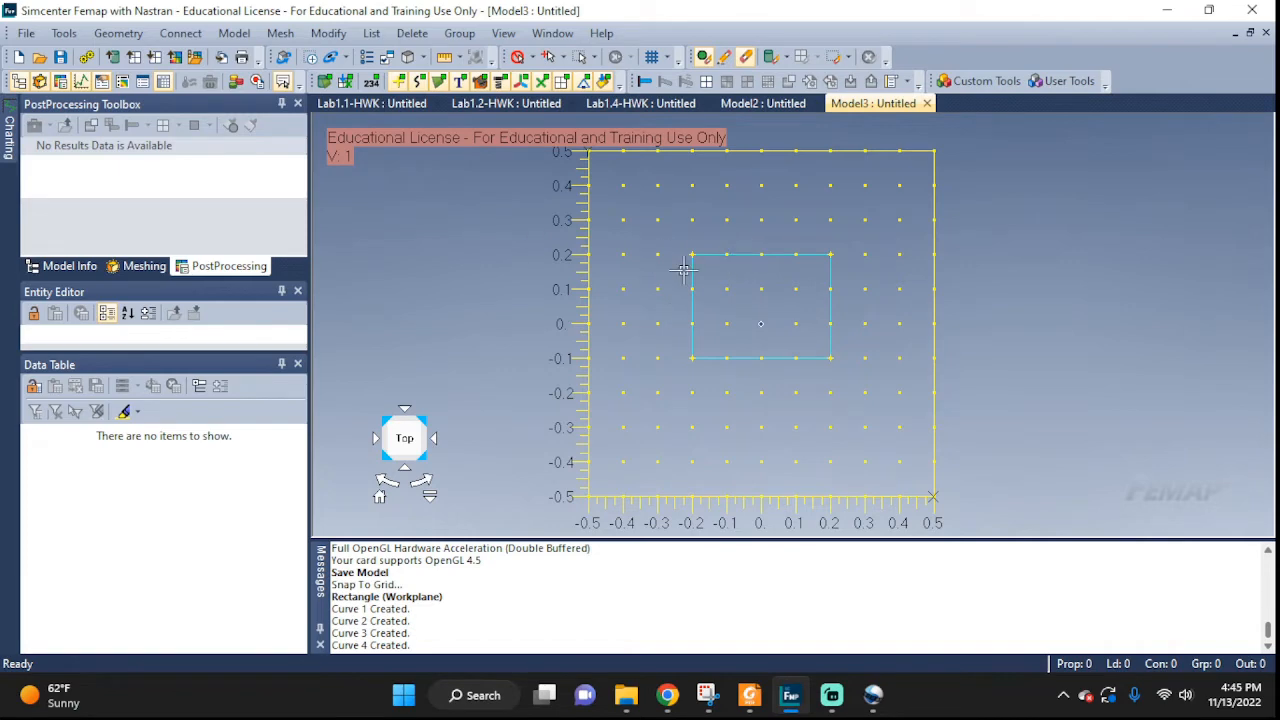
# Step: Create a 4-sided surface with Edge Curves from the rectangle's bottom, right, top and left curves
pyautogui.moveTo(627, 230); pyautogui.dragTo(668, 263, button='middle')
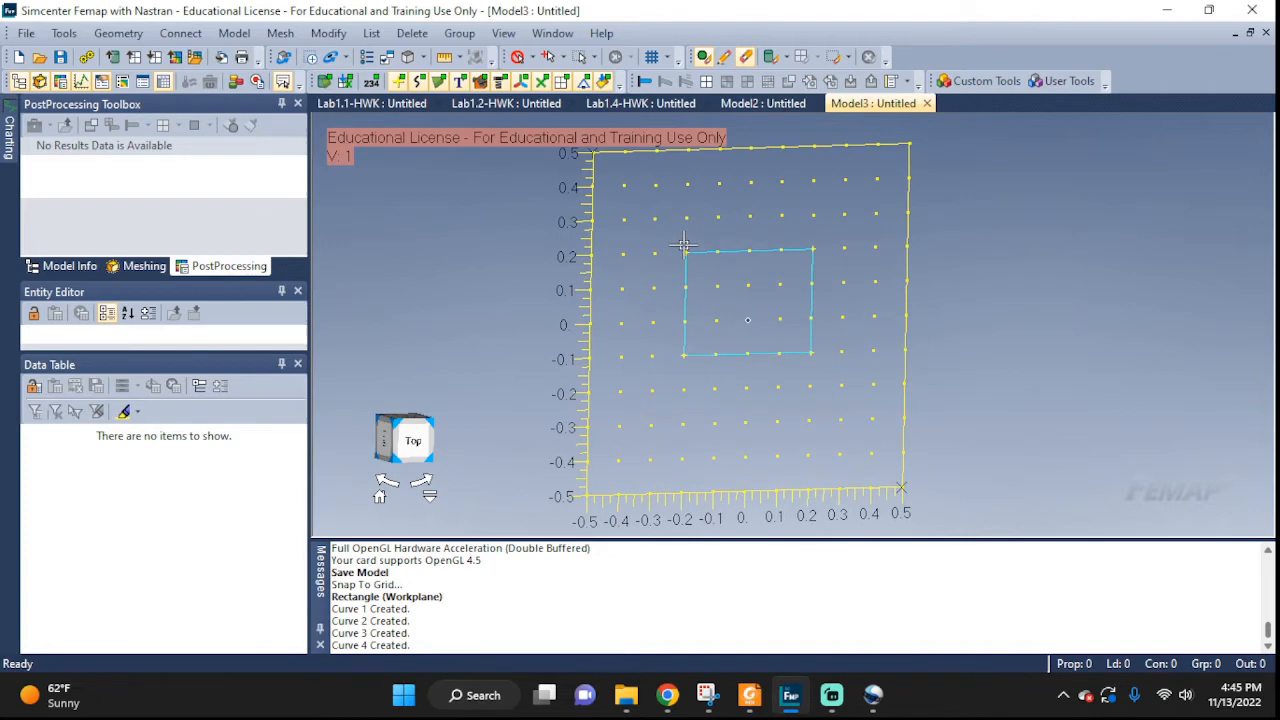
pyautogui.click(412, 440)
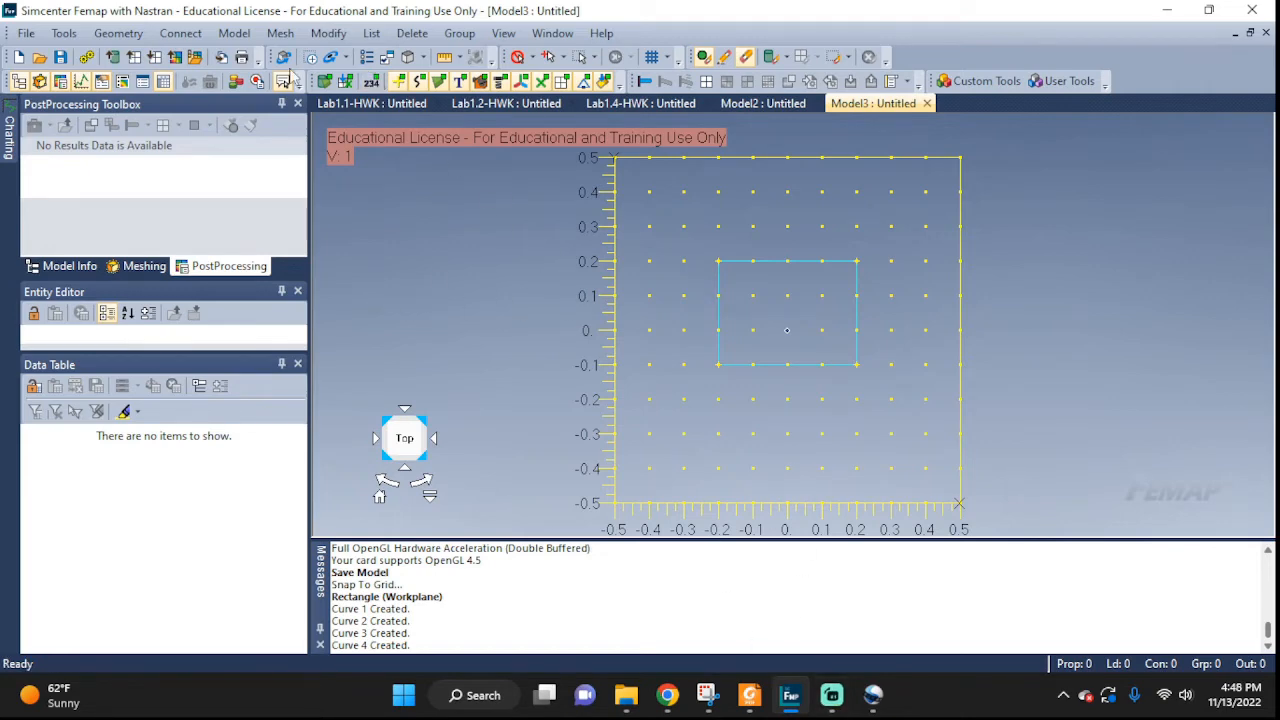
pyautogui.click(120, 34)
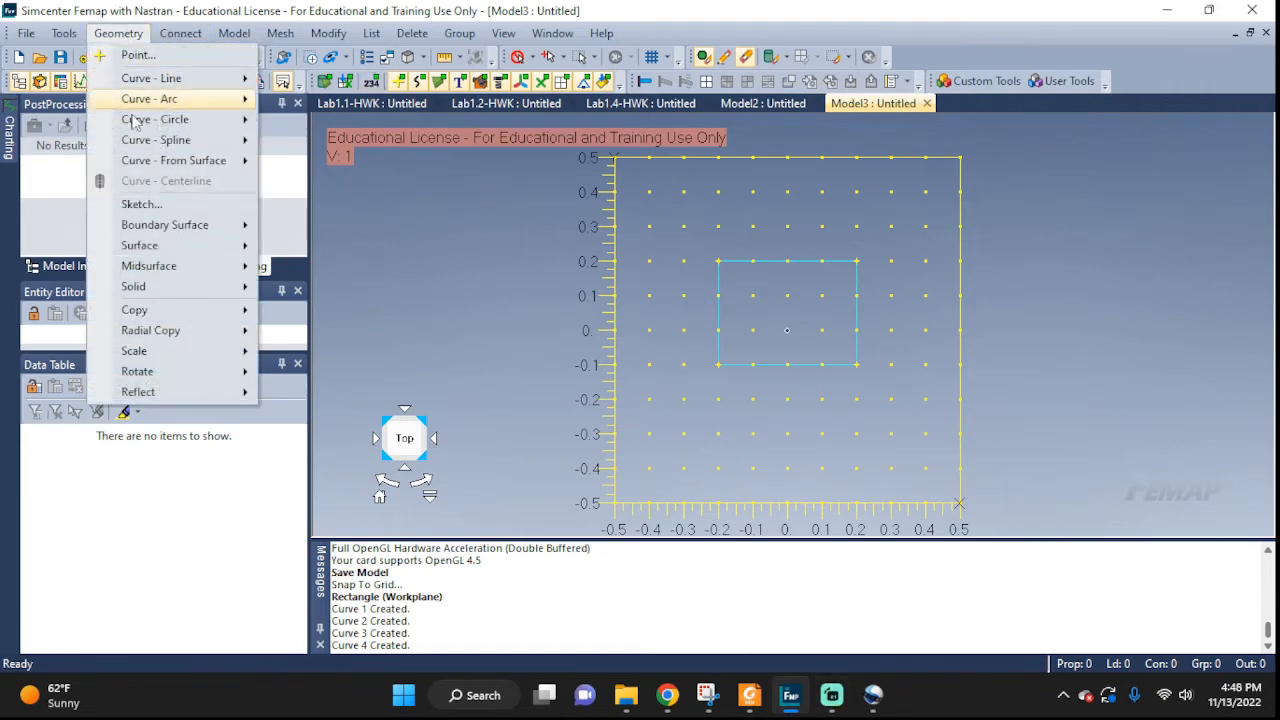
pyautogui.moveTo(222, 248)
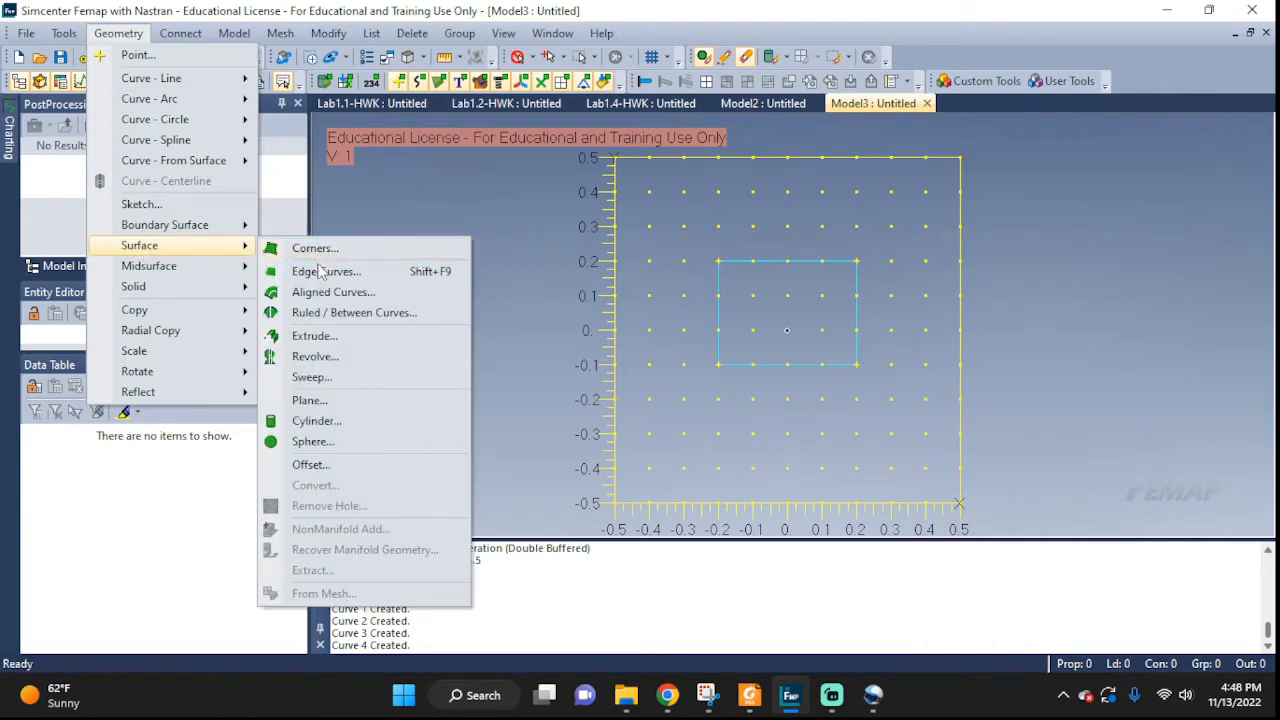
pyautogui.click(365, 275)
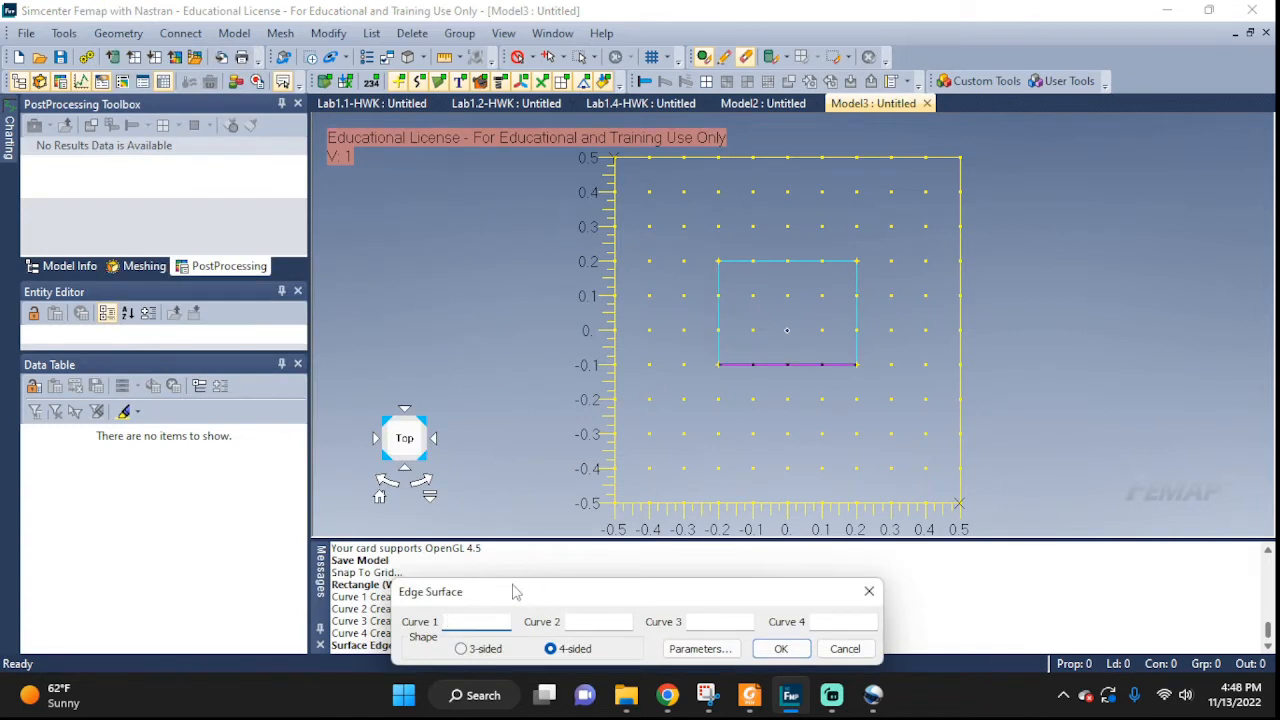
pyautogui.click(786, 365)
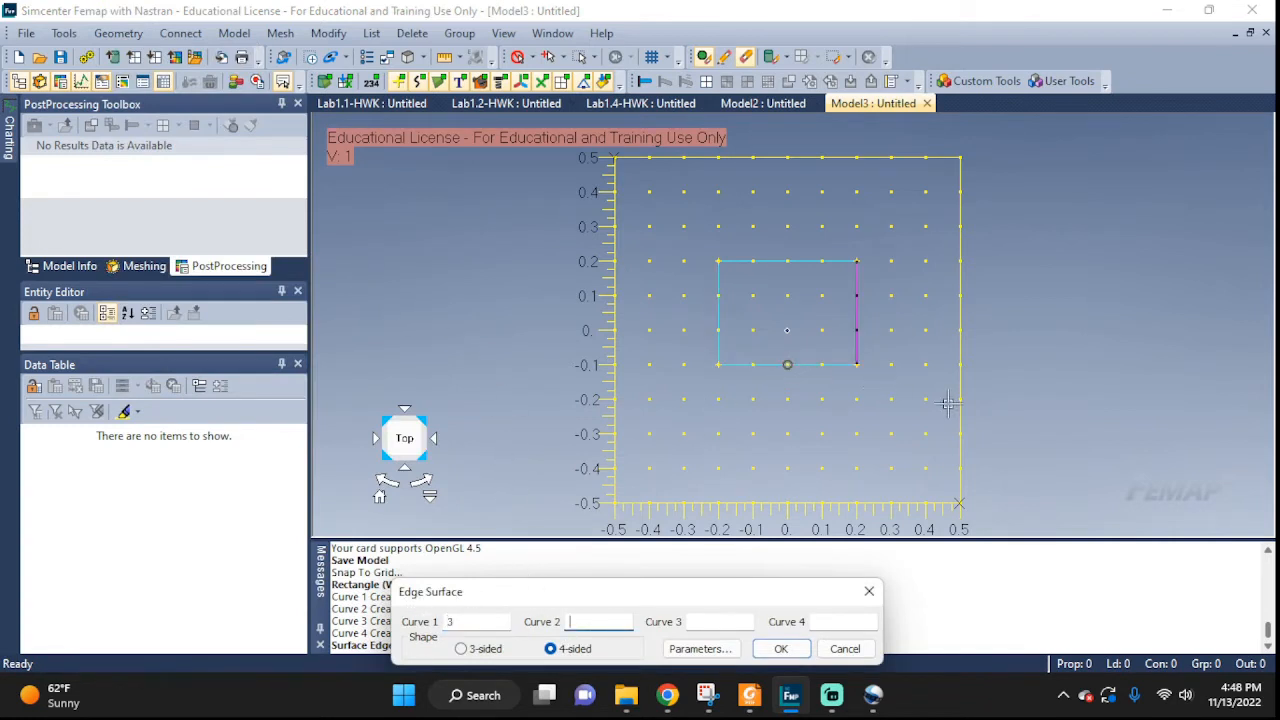
pyautogui.click(856, 313)
pyautogui.click(772, 261)
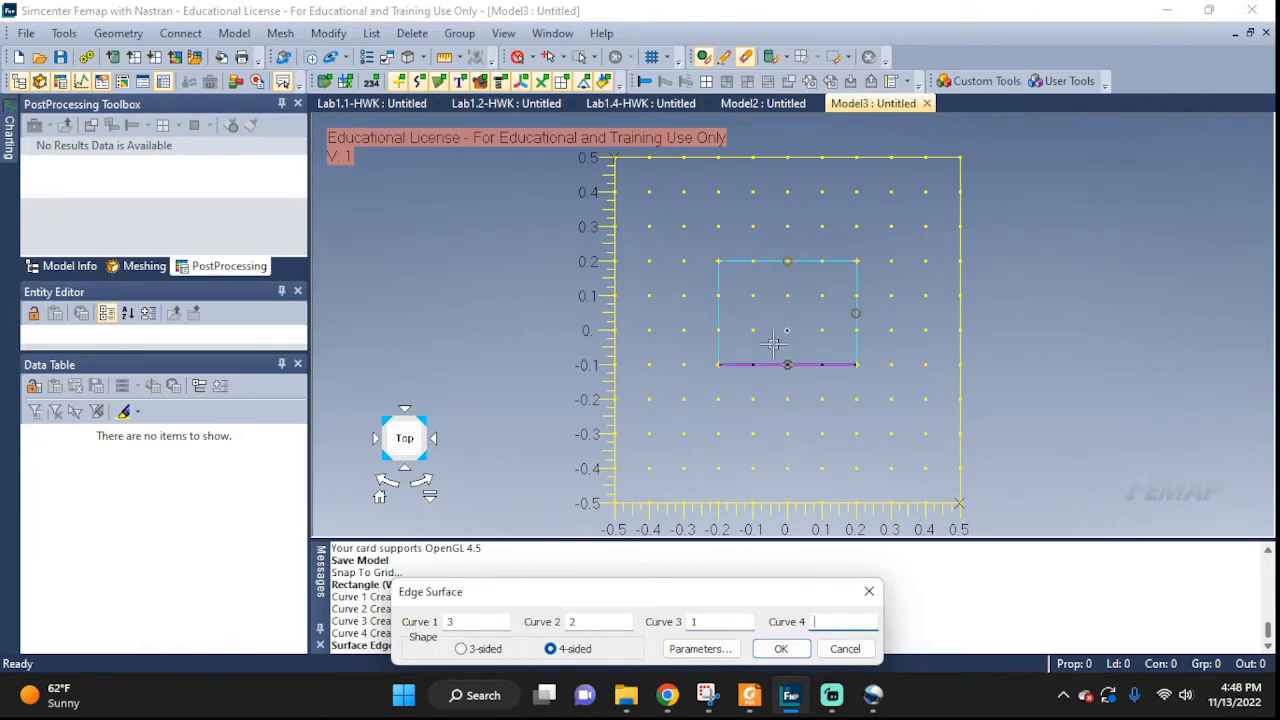
pyautogui.click(717, 318)
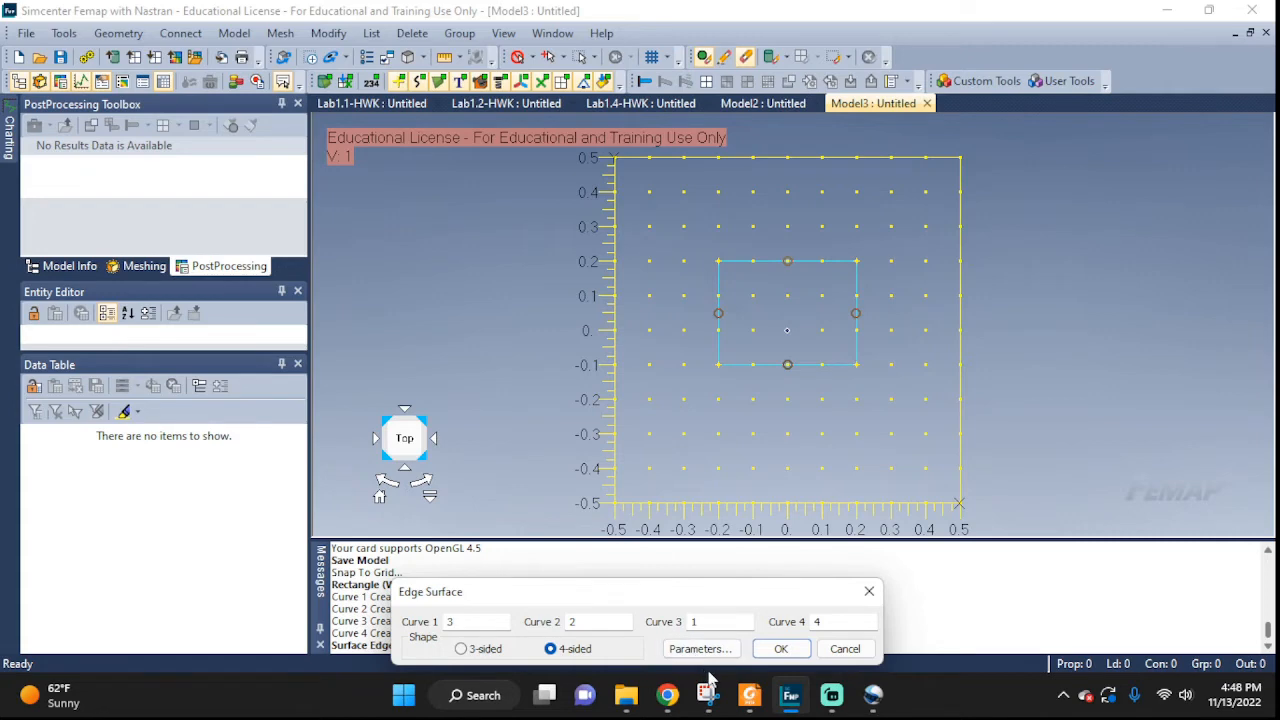
pyautogui.click(776, 649)
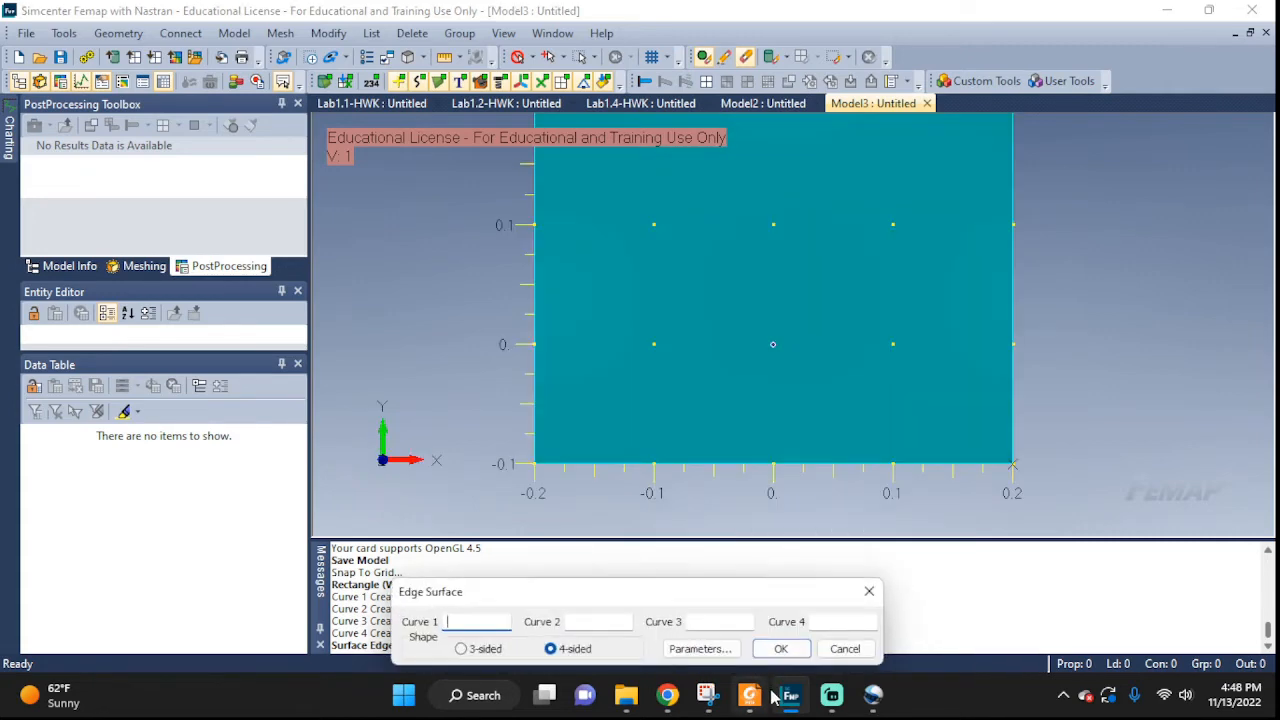
pyautogui.moveTo(773, 697)
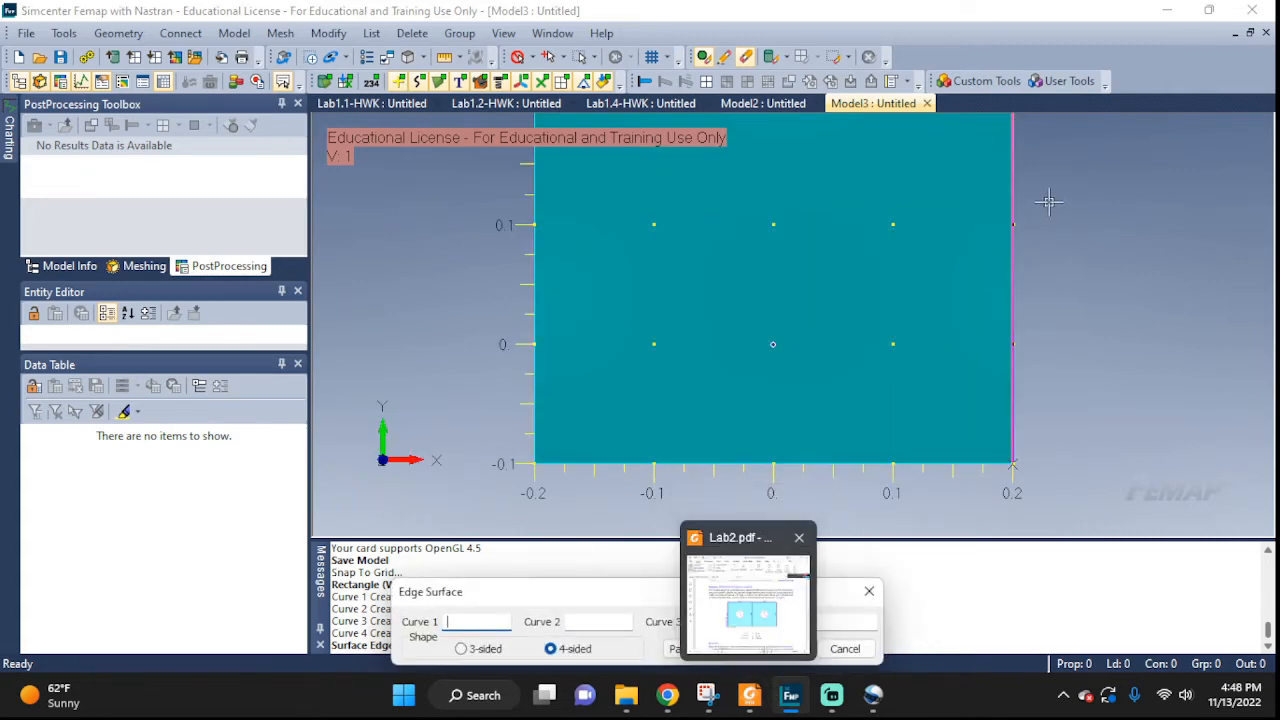
# Step: Leave the Edge Surface command and examine the finished rectangular surface from the Top and from the side
pyautogui.moveTo(1120, 271); pyautogui.dragTo(950, 470, button='middle')
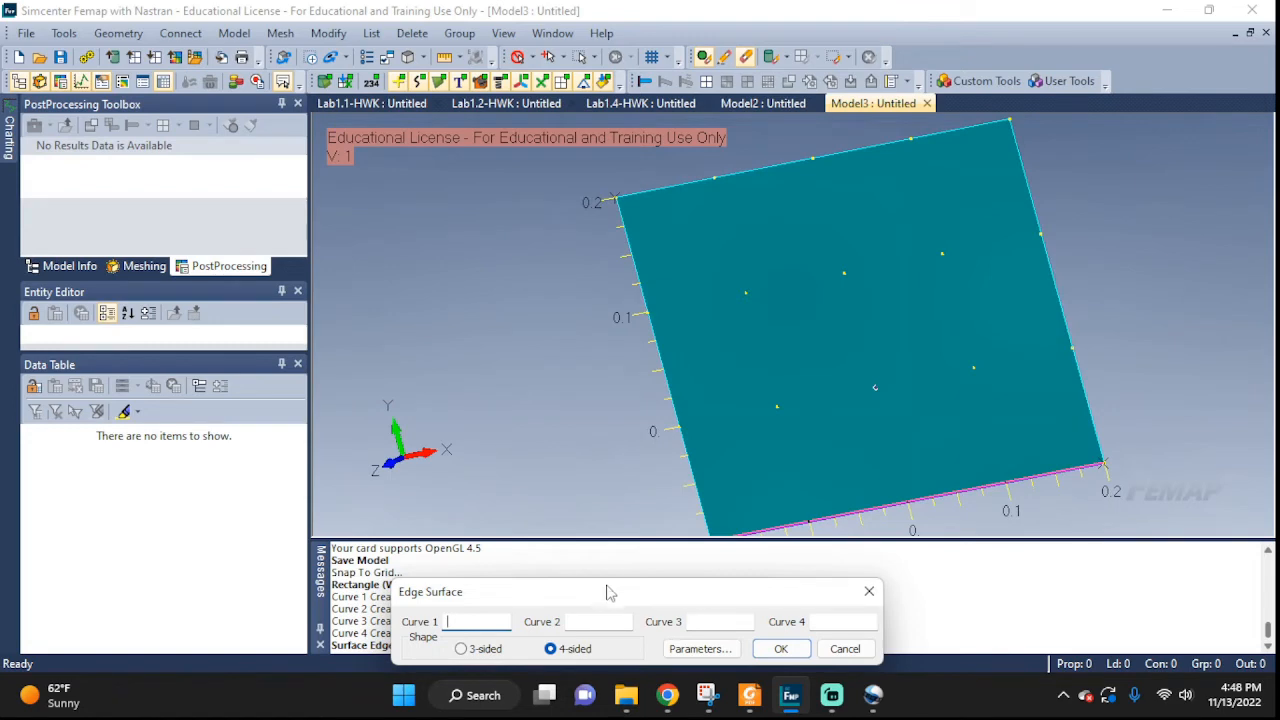
pyautogui.click(845, 649)
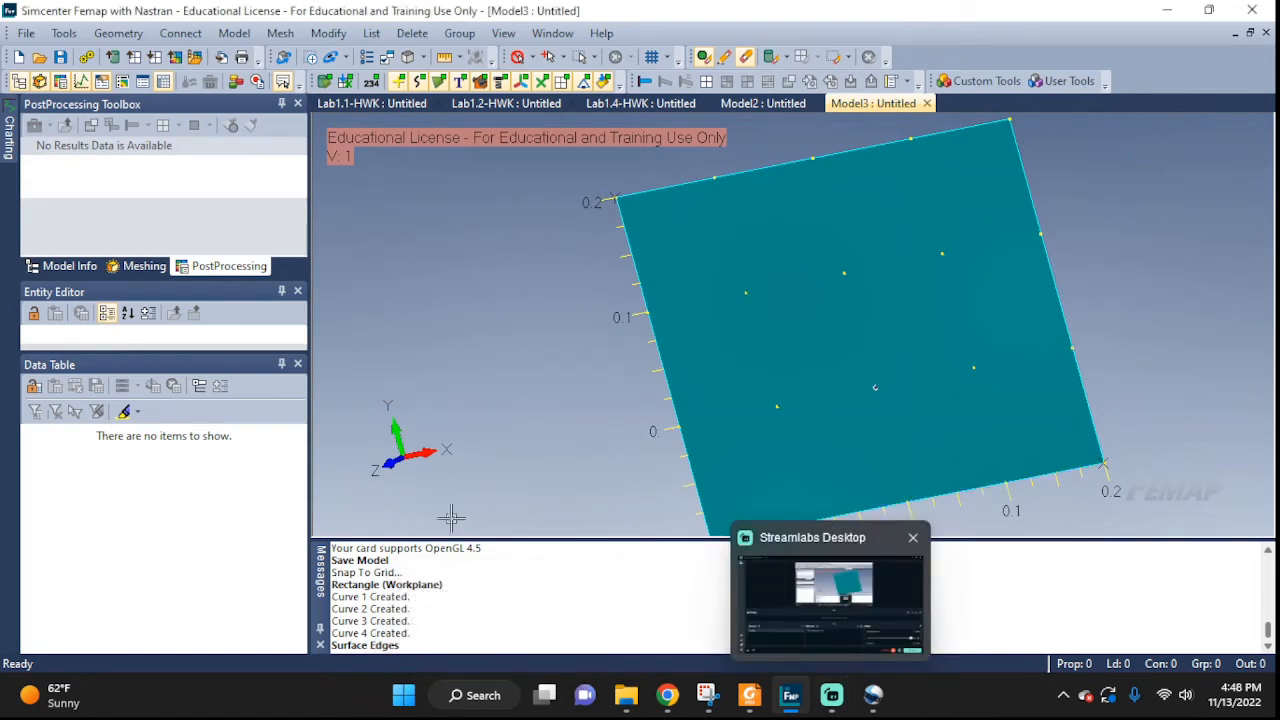
pyautogui.moveTo(407, 478)
pyautogui.click(393, 441)
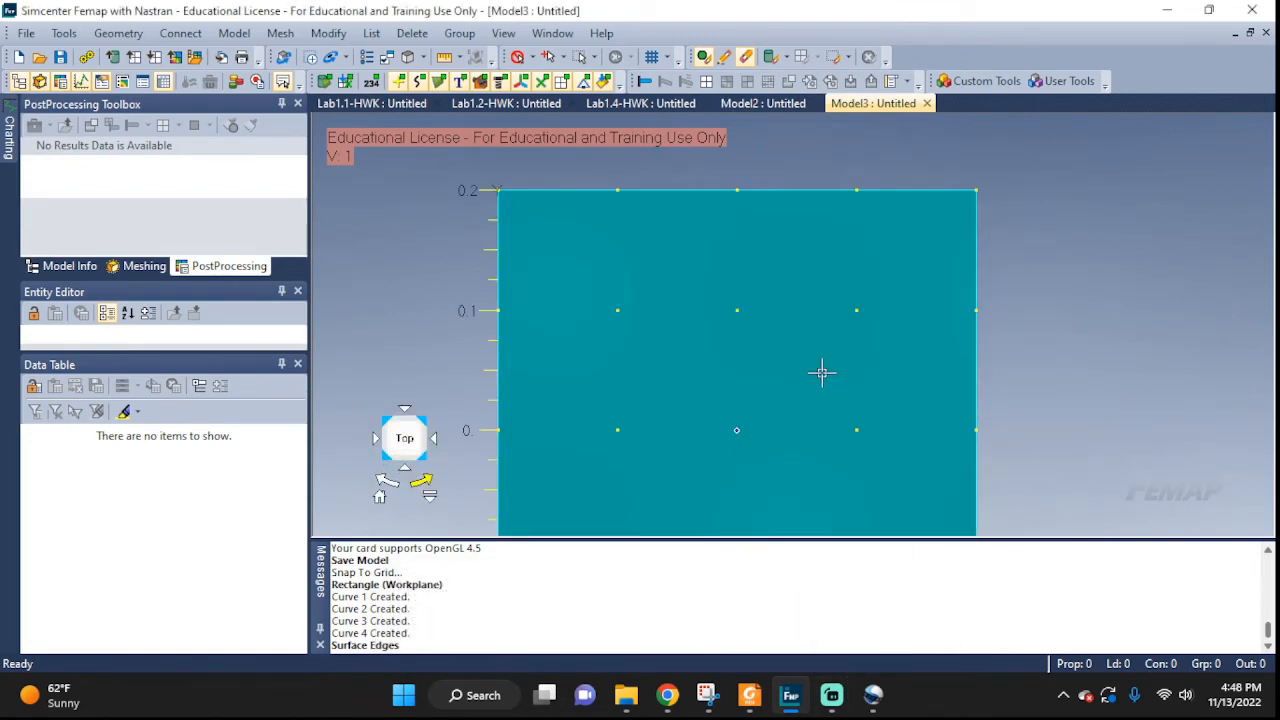
pyautogui.moveTo(783, 449); pyautogui.dragTo(950, 458, button='middle')
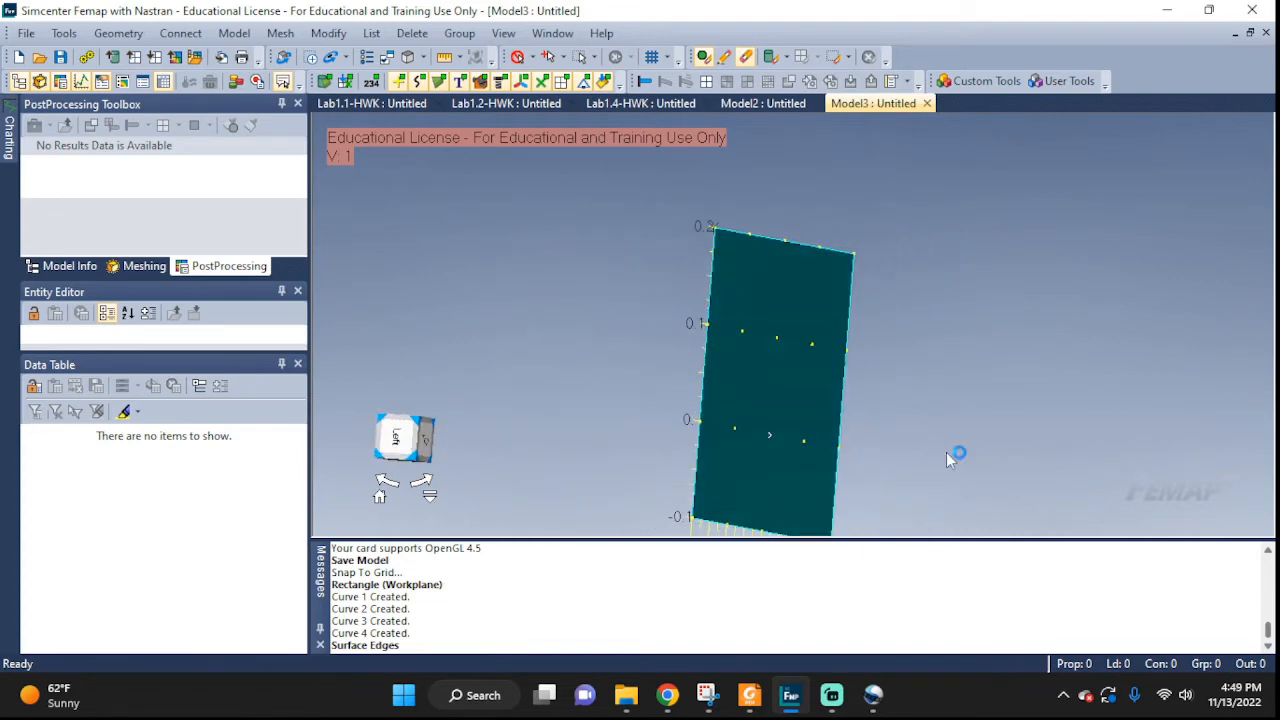
pyautogui.click(418, 440)
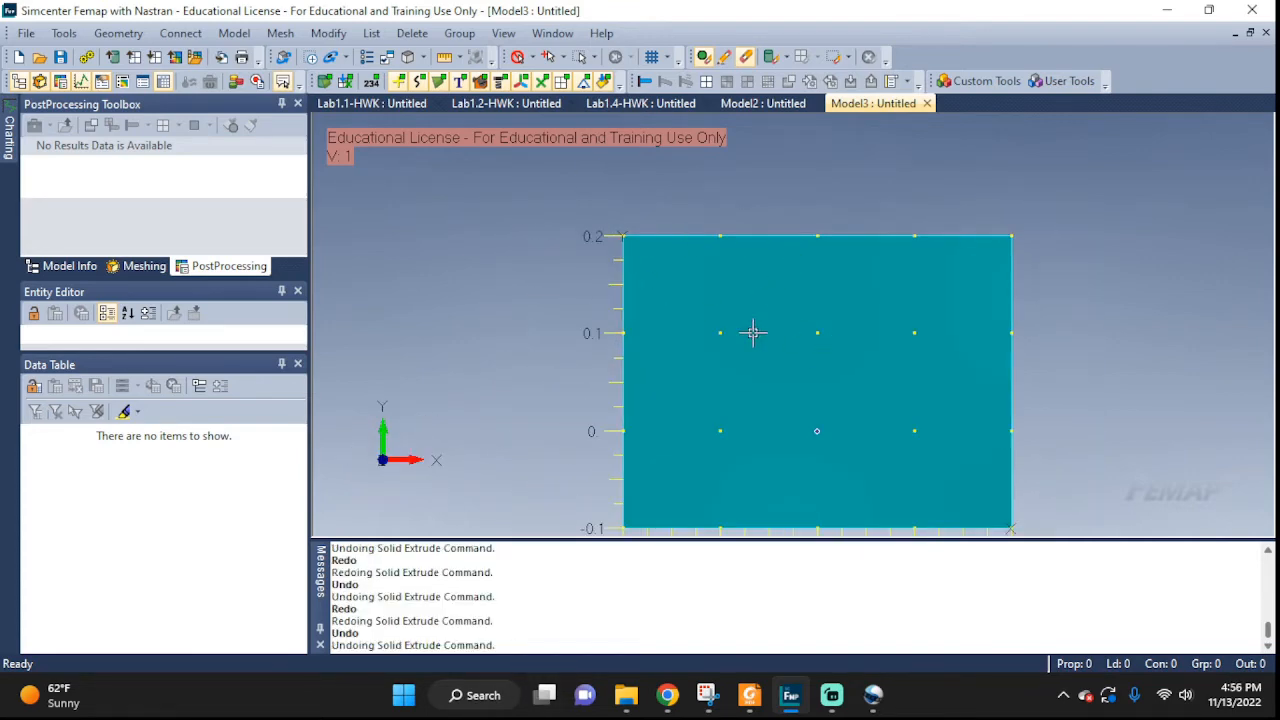
pyautogui.moveTo(757, 338); pyautogui.dragTo(933, 340, button='middle')
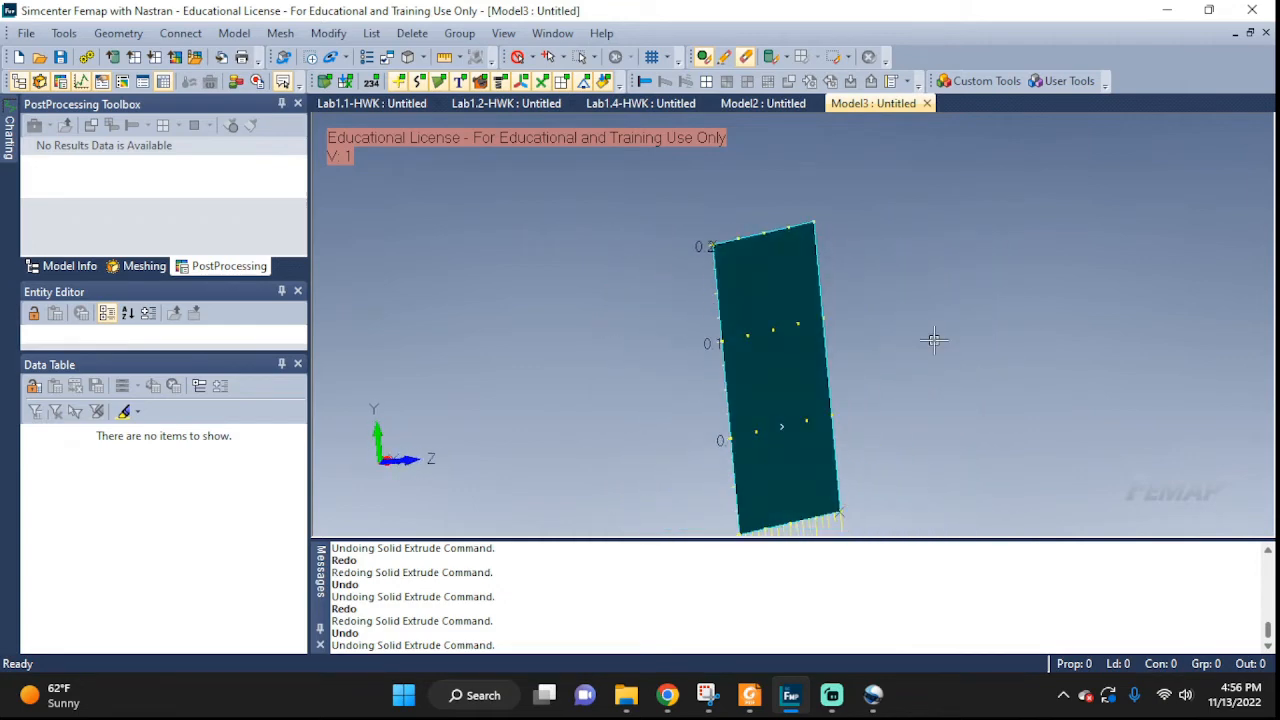
# Step: Extrude the rectangular surface as a new solid in the positive direction to a depth of 0.2
pyautogui.click(118, 33)
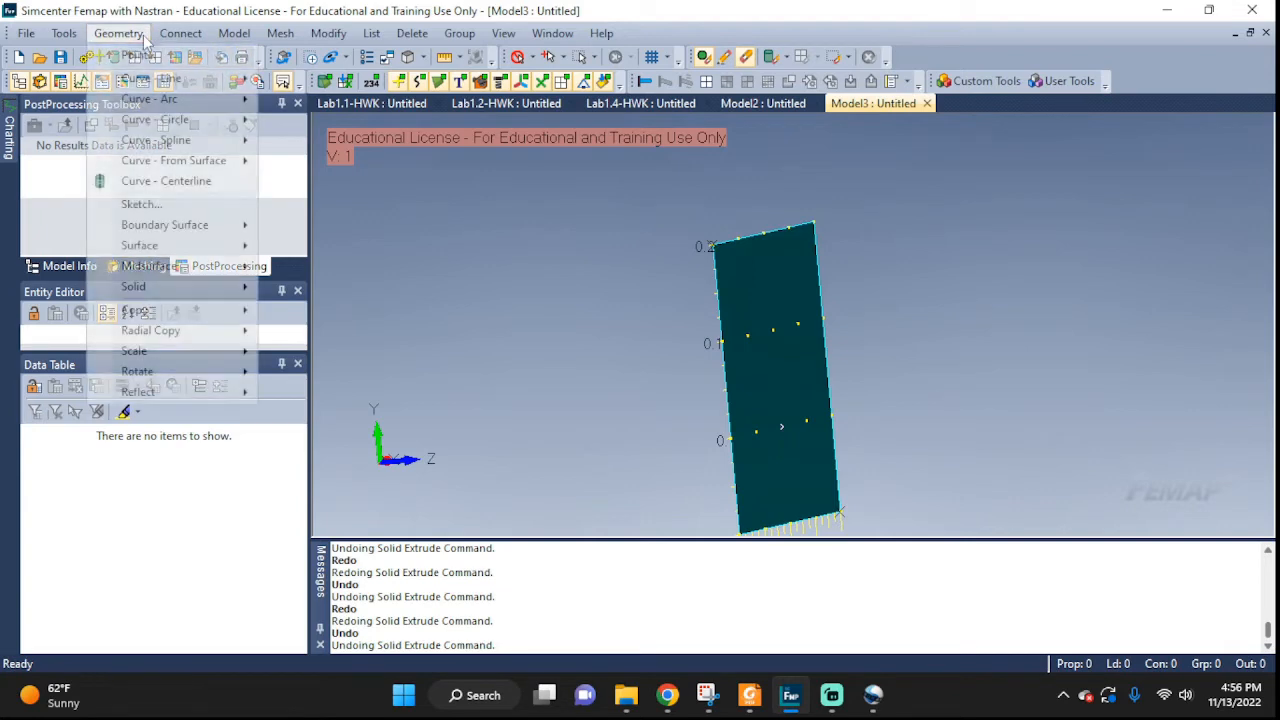
pyautogui.moveTo(146, 296)
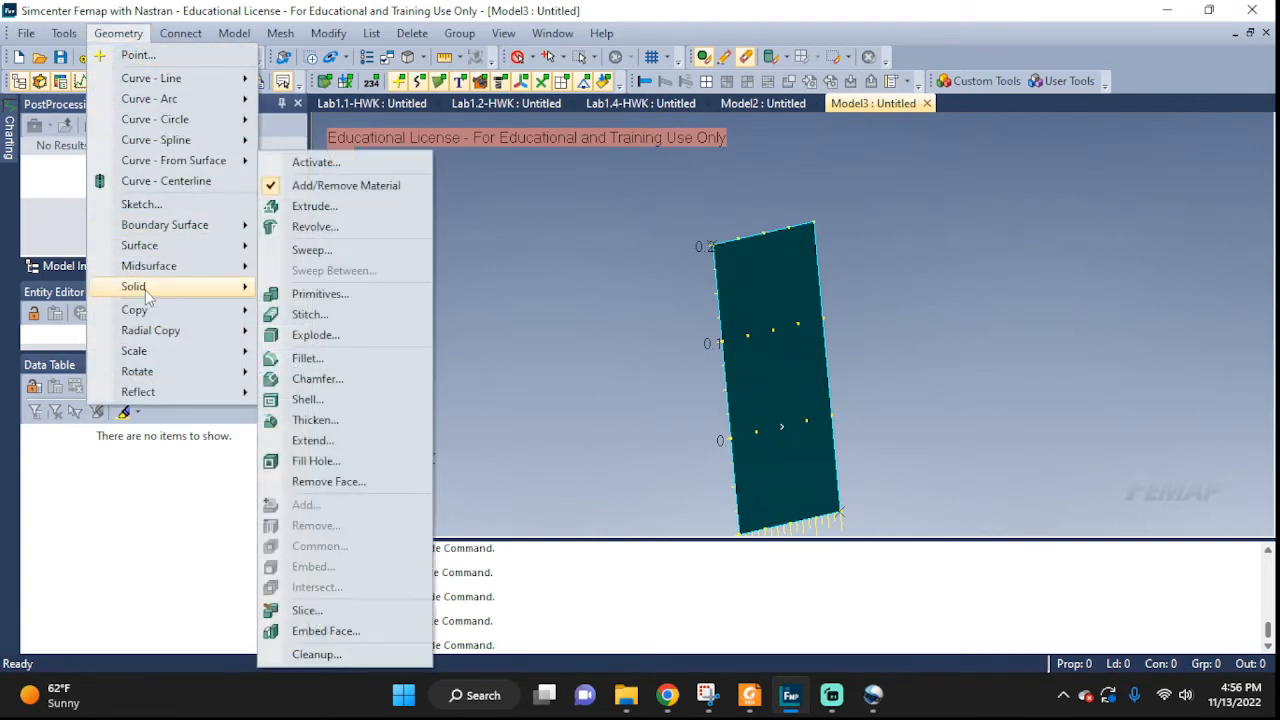
pyautogui.click(316, 206)
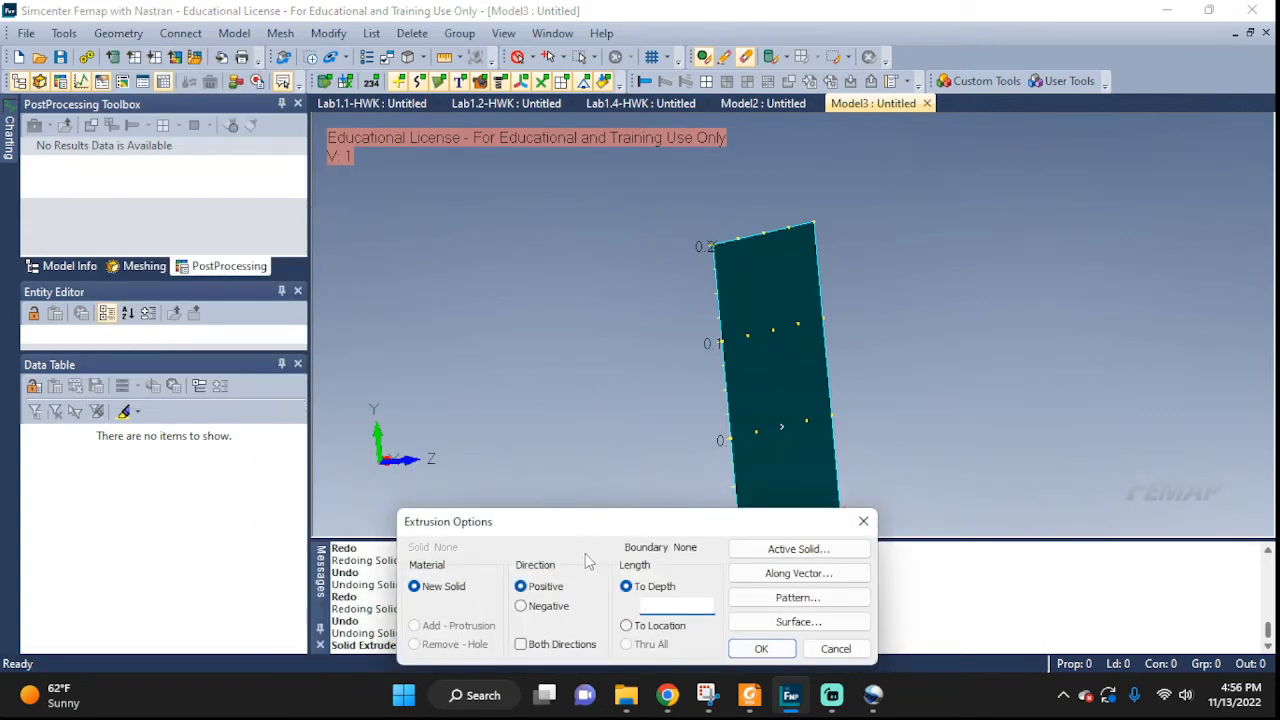
pyautogui.click(797, 622)
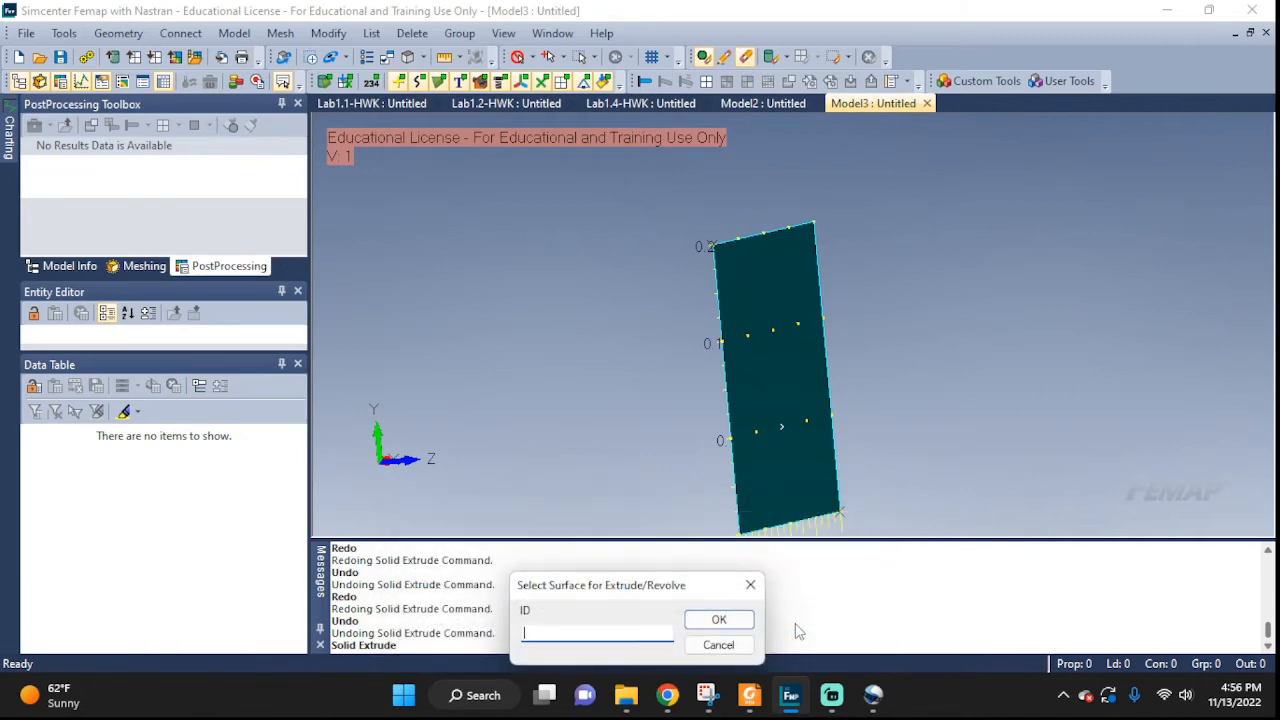
pyautogui.click(777, 382)
pyautogui.click(719, 621)
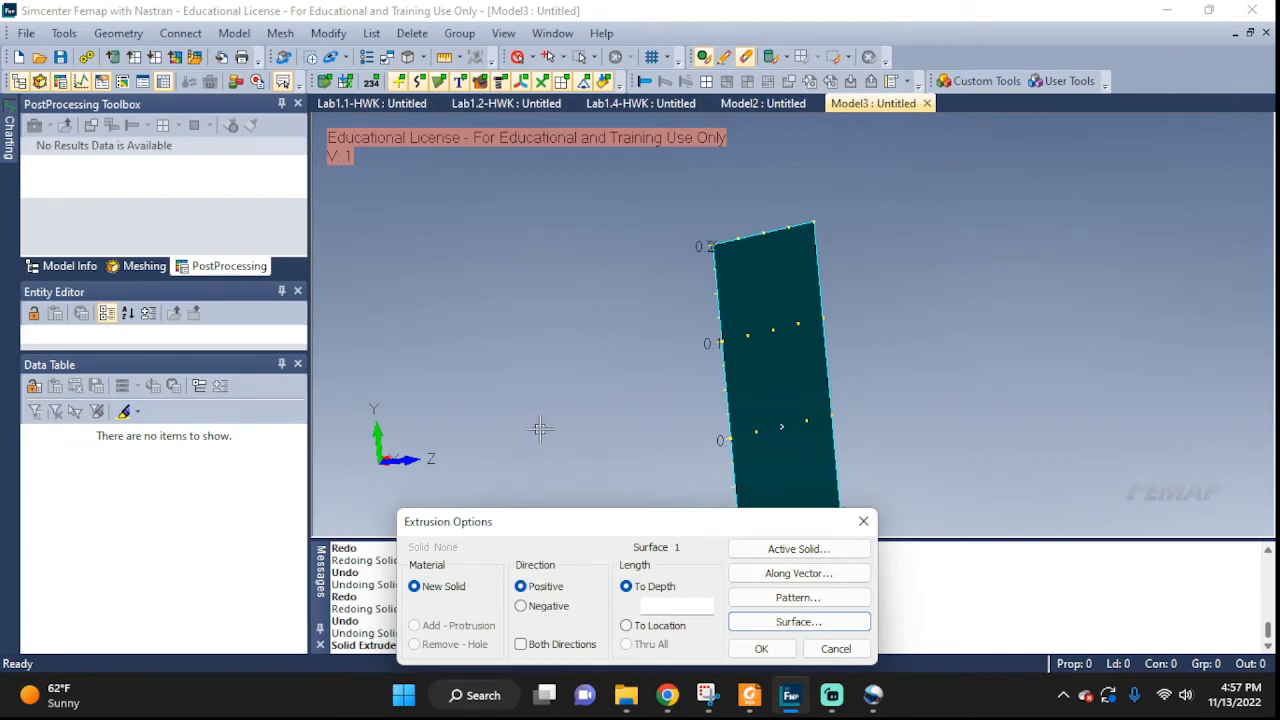
pyautogui.moveTo(540, 429); pyautogui.dragTo(583, 426, button='middle')
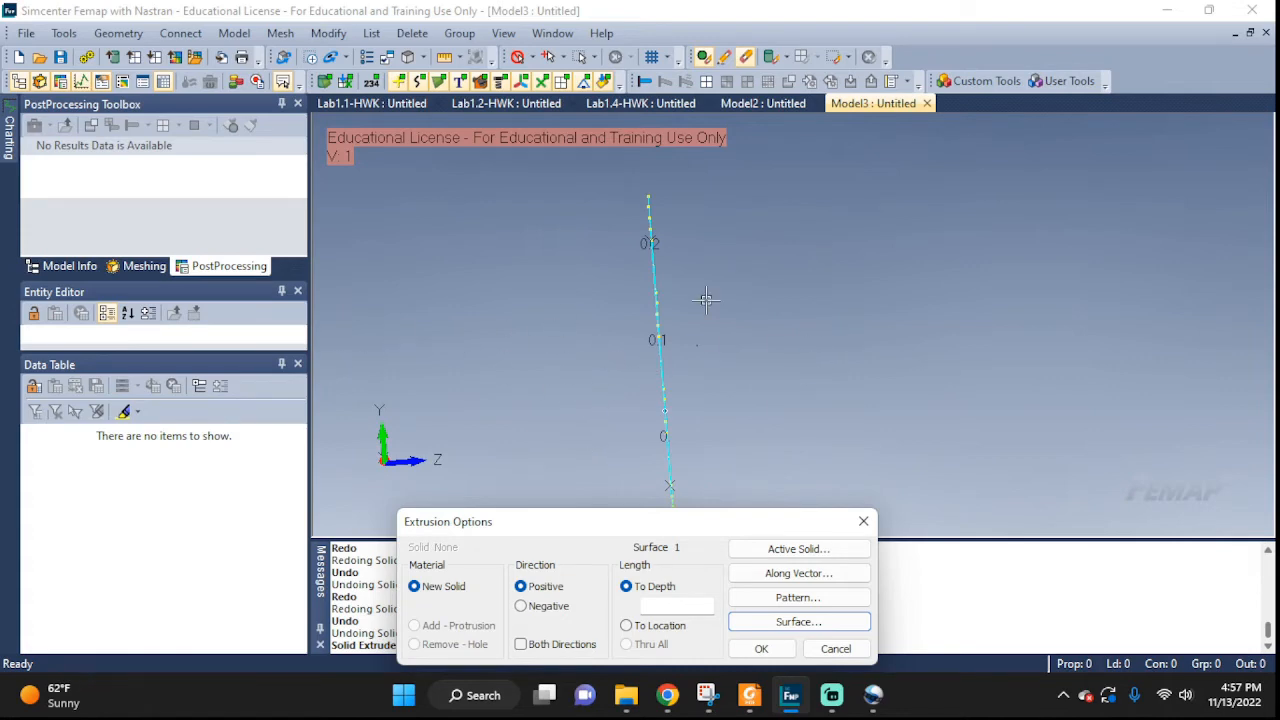
pyautogui.moveTo(813, 342); pyautogui.dragTo(749, 343, button='middle')
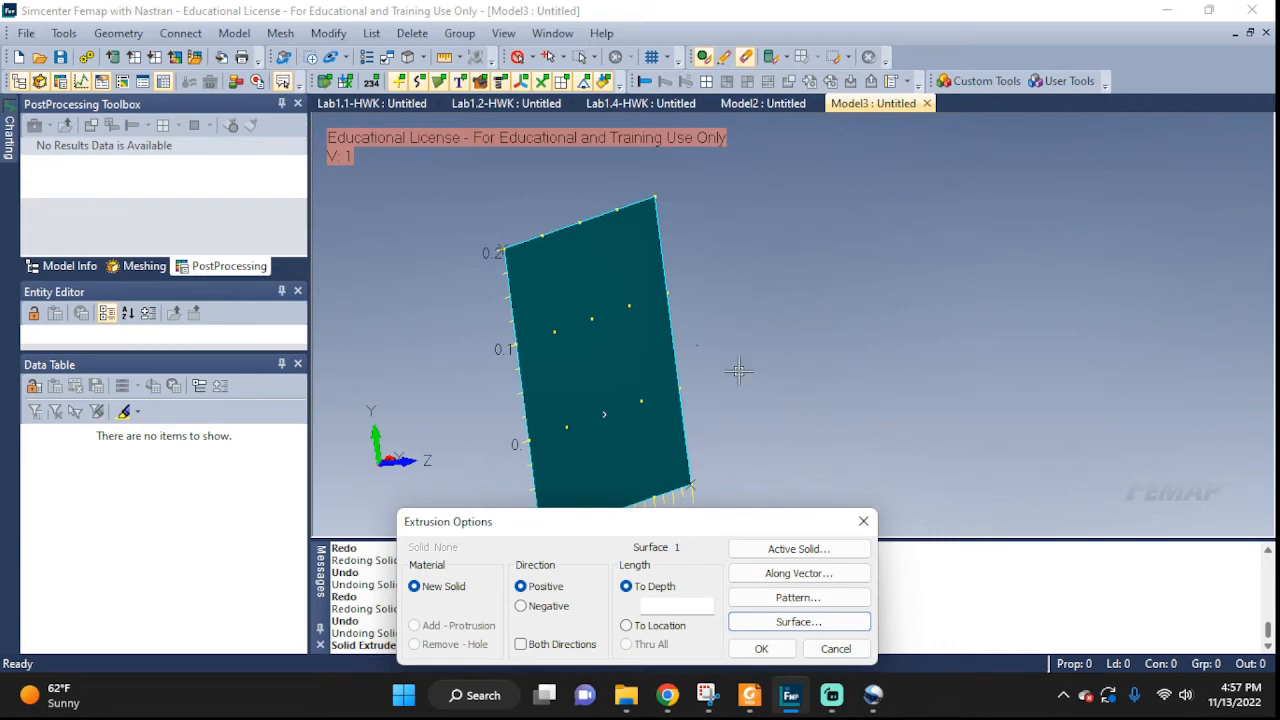
pyautogui.moveTo(625, 381); pyautogui.dragTo(677, 366, button='middle')
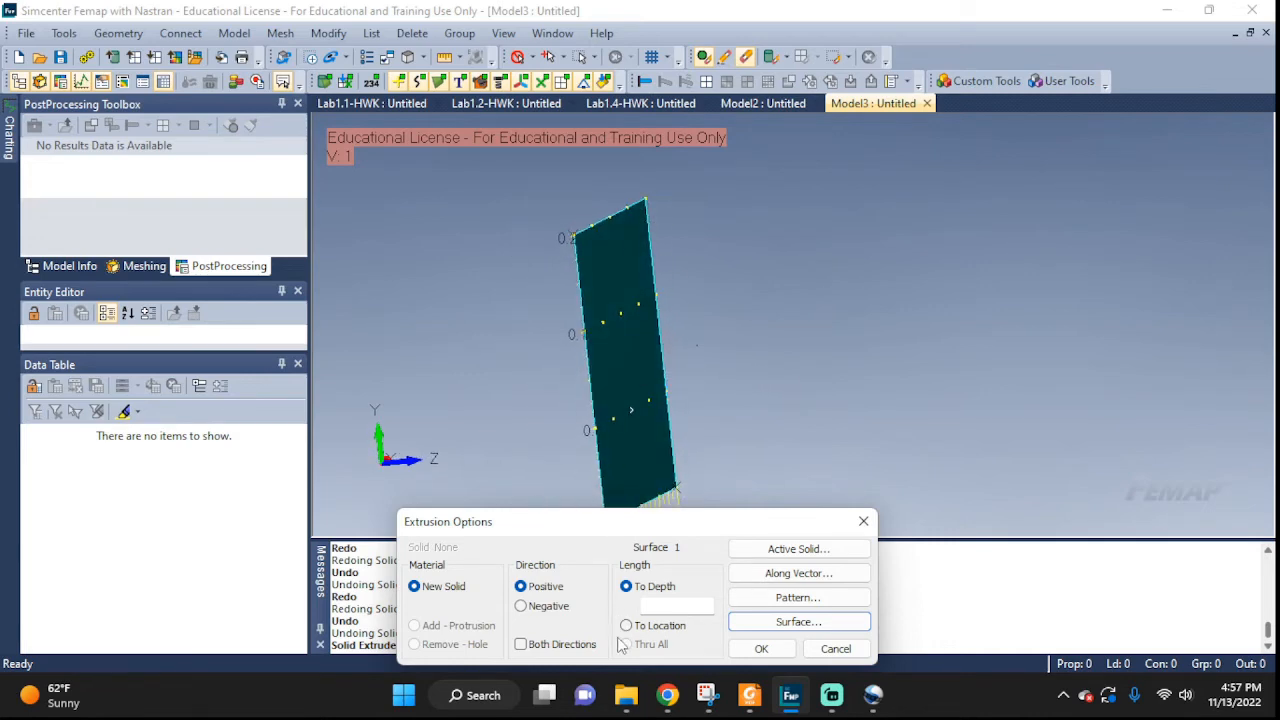
pyautogui.click(660, 601)
pyautogui.click(660, 607)
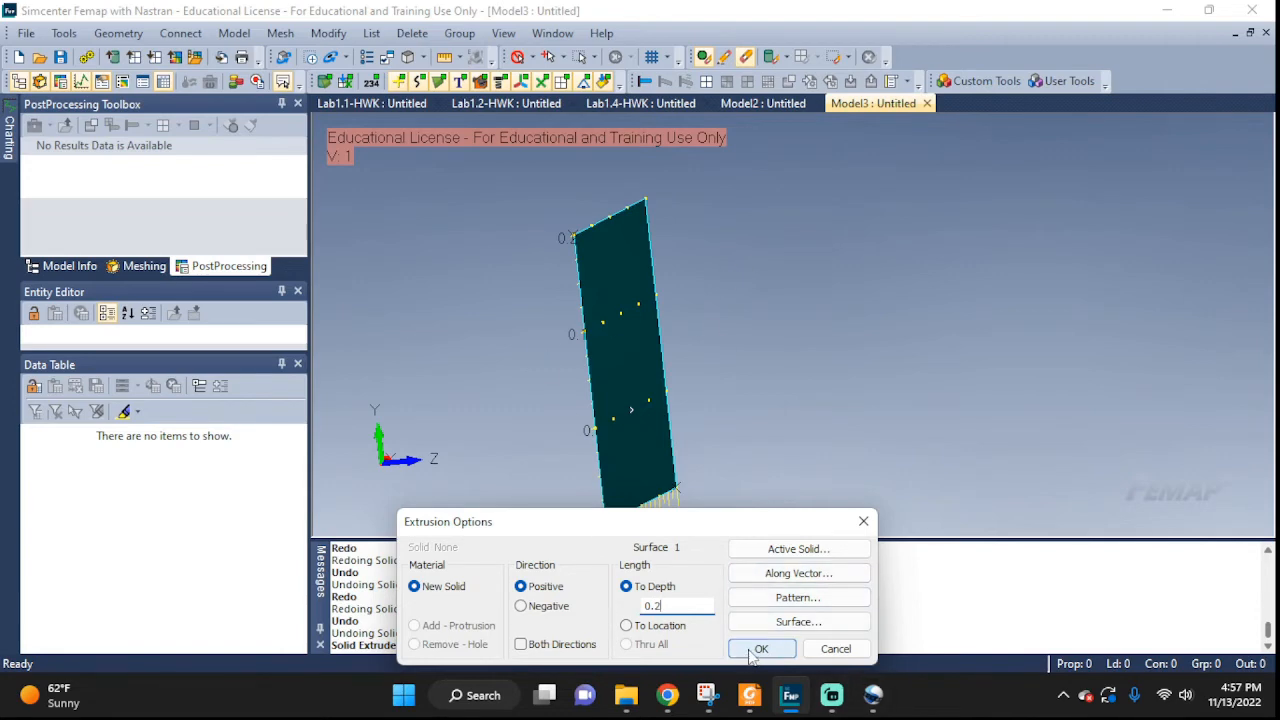
pyautogui.click(753, 651)
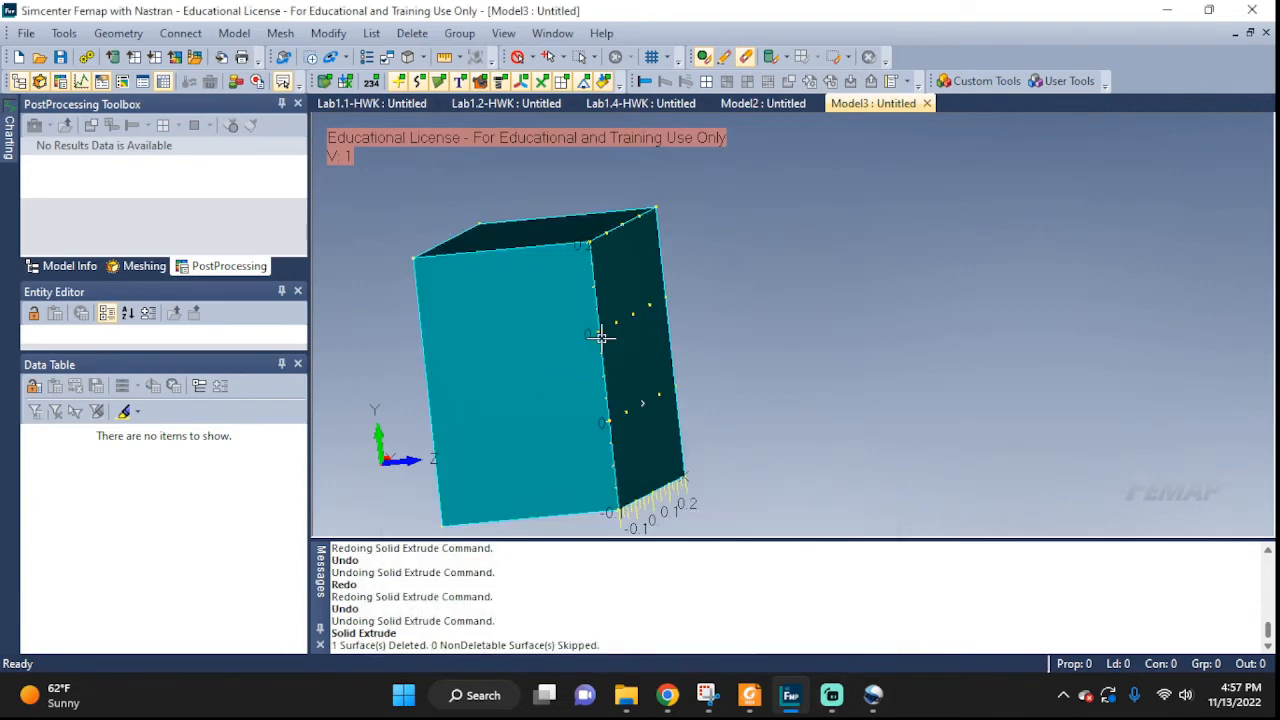
# Step: Check the extruded block from several angles and undo the Solid Extrude
pyautogui.moveTo(625, 338); pyautogui.dragTo(738, 338, button='middle')
pyautogui.moveTo(615, 391); pyautogui.dragTo(531, 451, button='middle')
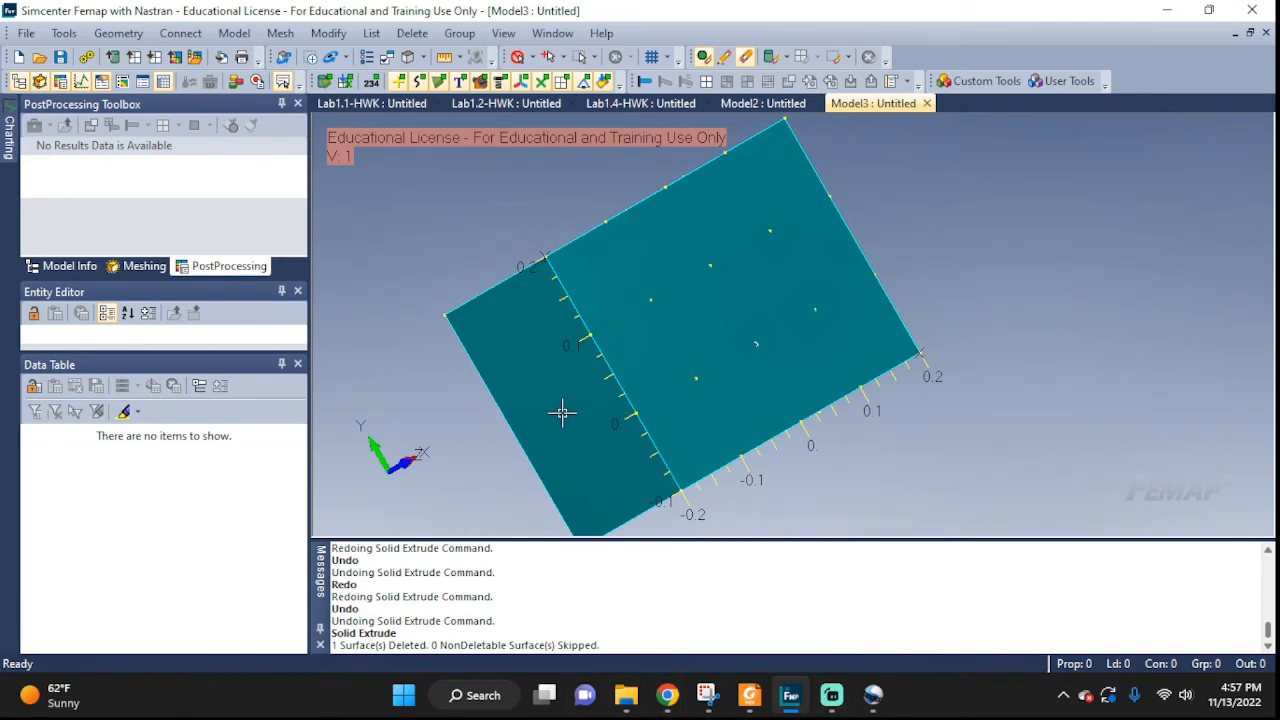
pyautogui.hotkey('ctrl', 'z')
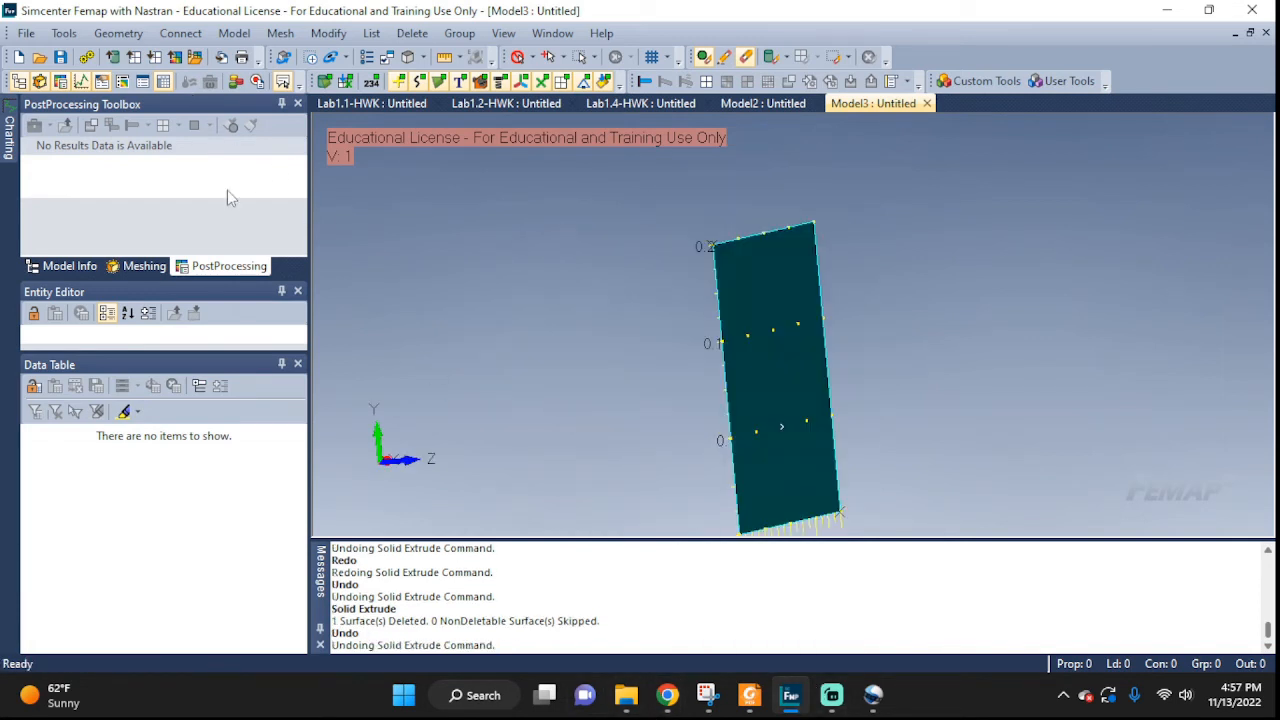
# Step: Extrude the rectangular surface as a new solid in the positive direction to a depth of 0.5
pyautogui.click(118, 33)
pyautogui.moveTo(141, 294)
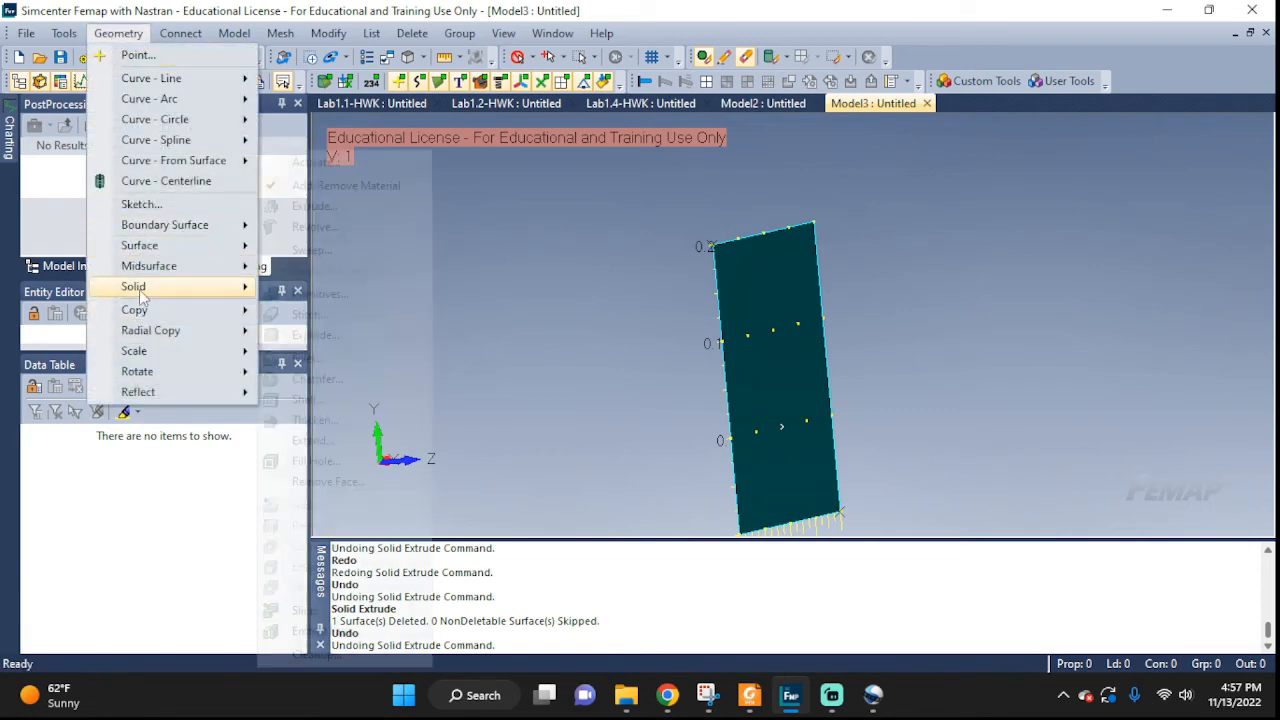
pyautogui.click(325, 207)
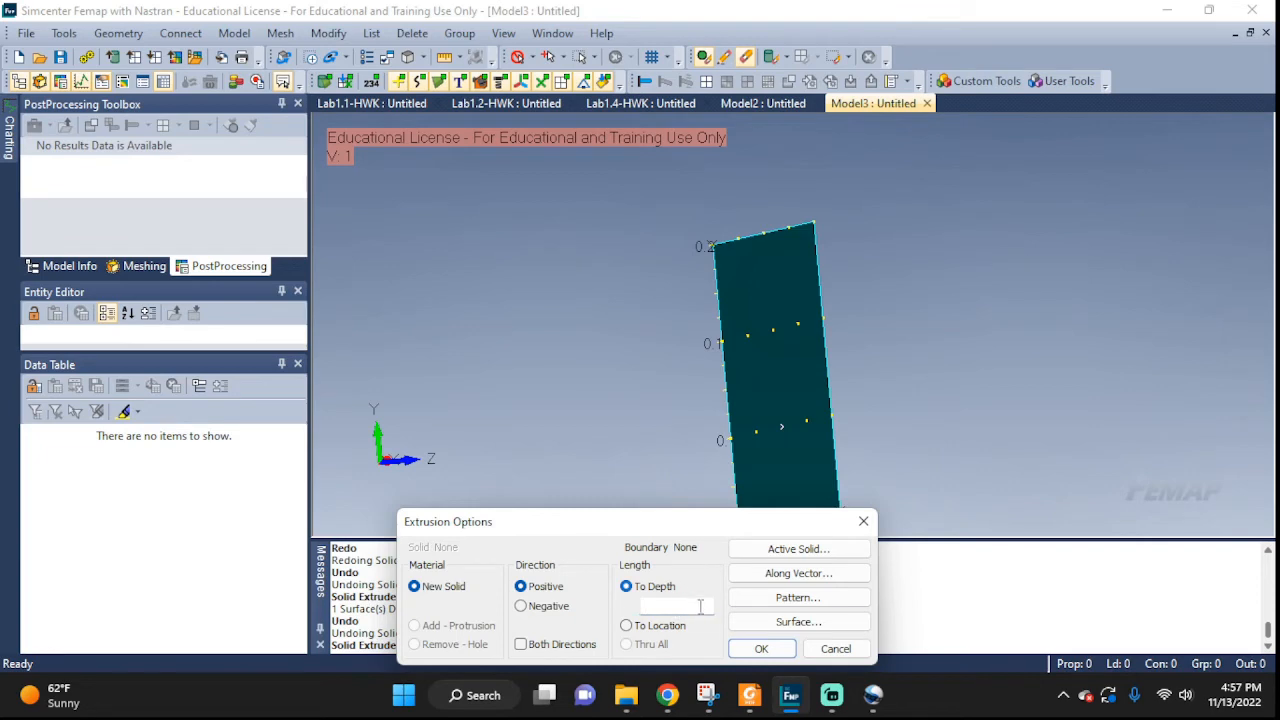
pyautogui.click(798, 621)
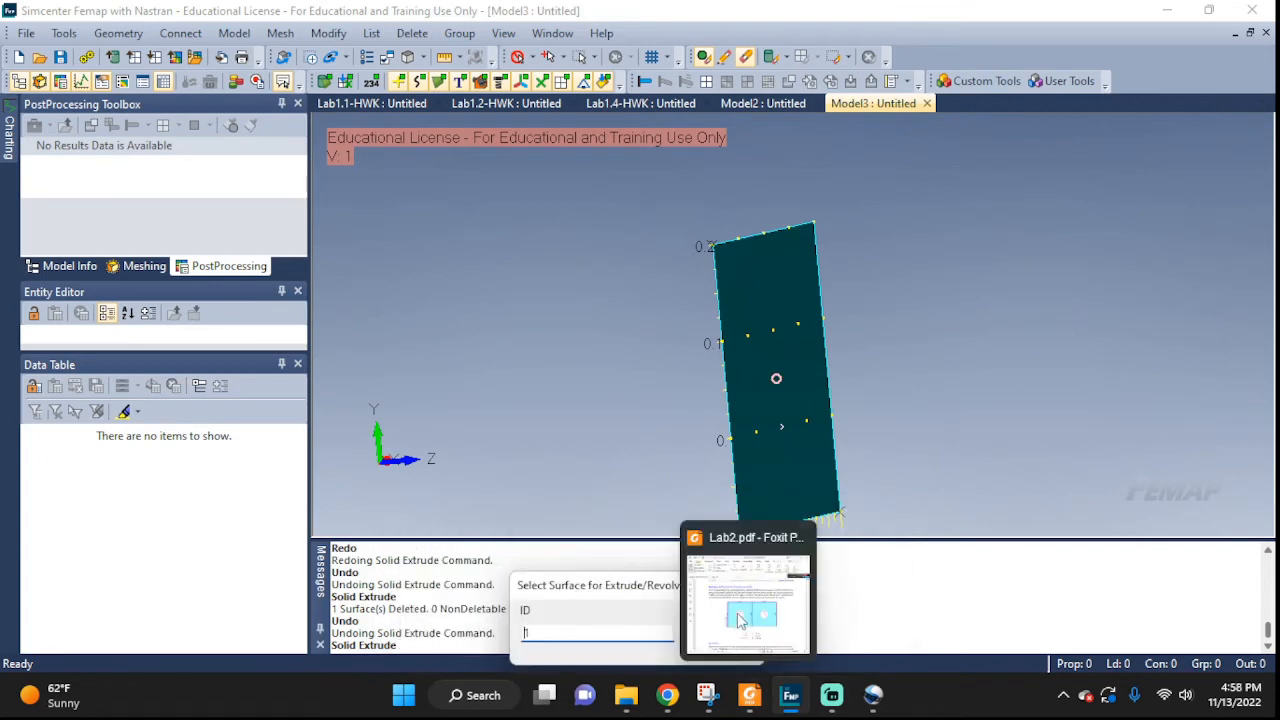
pyautogui.click(728, 627)
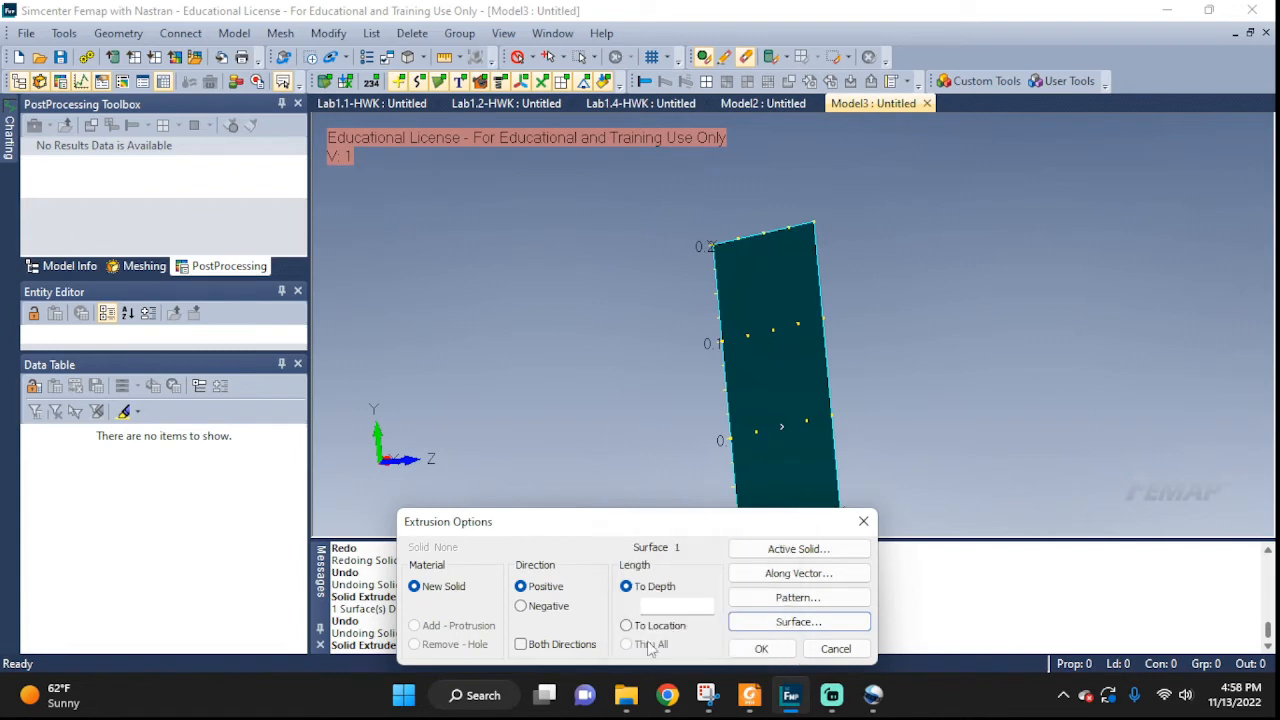
pyautogui.click(668, 604)
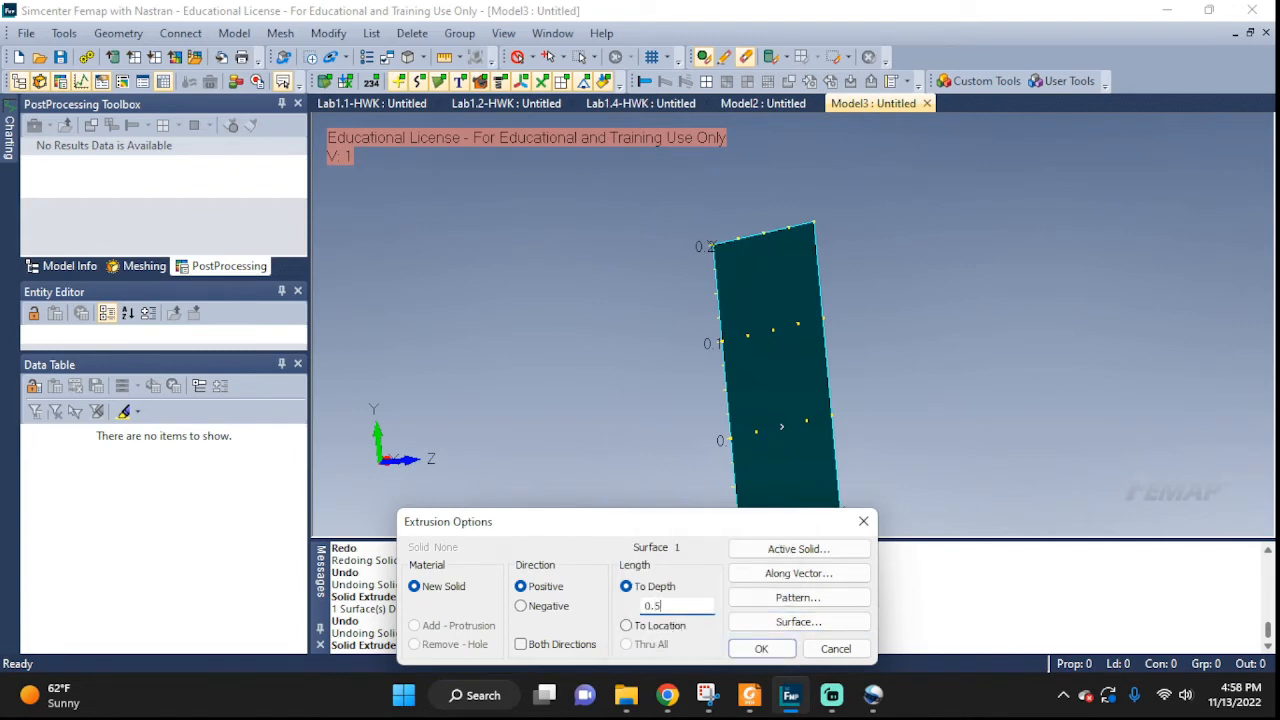
pyautogui.click(756, 648)
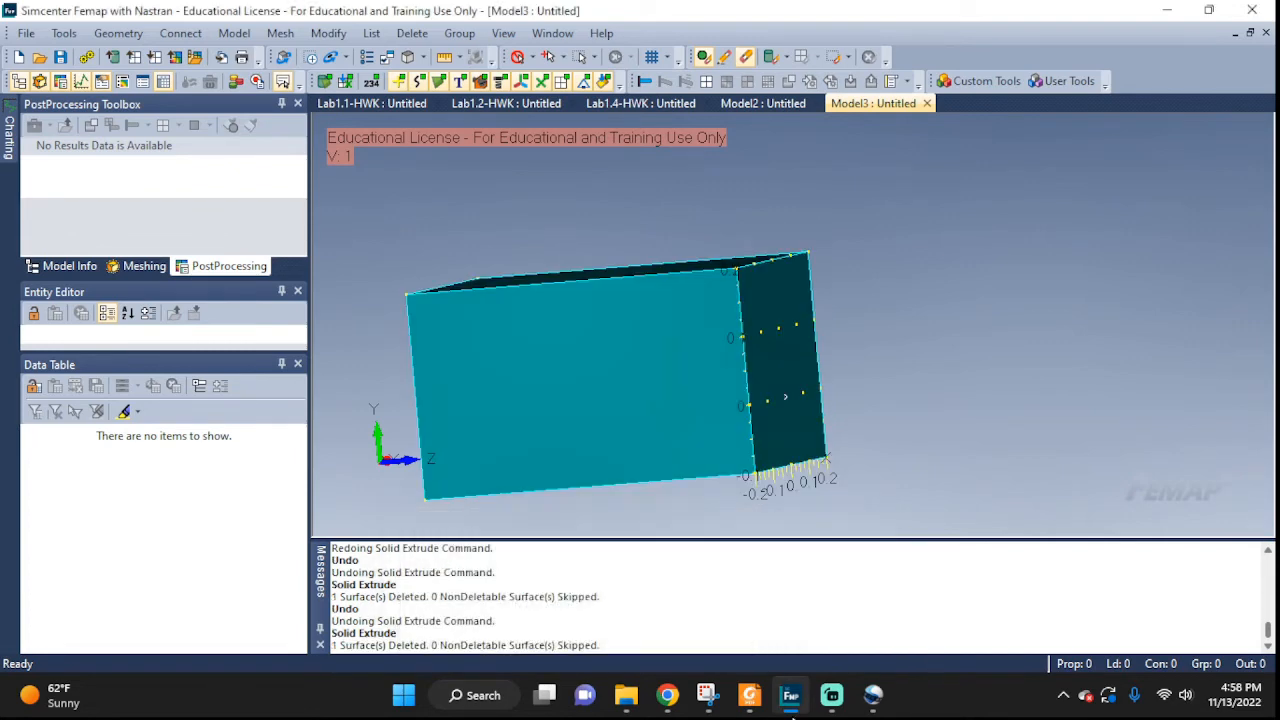
pyautogui.moveTo(971, 366); pyautogui.dragTo(1034, 289, button='middle')
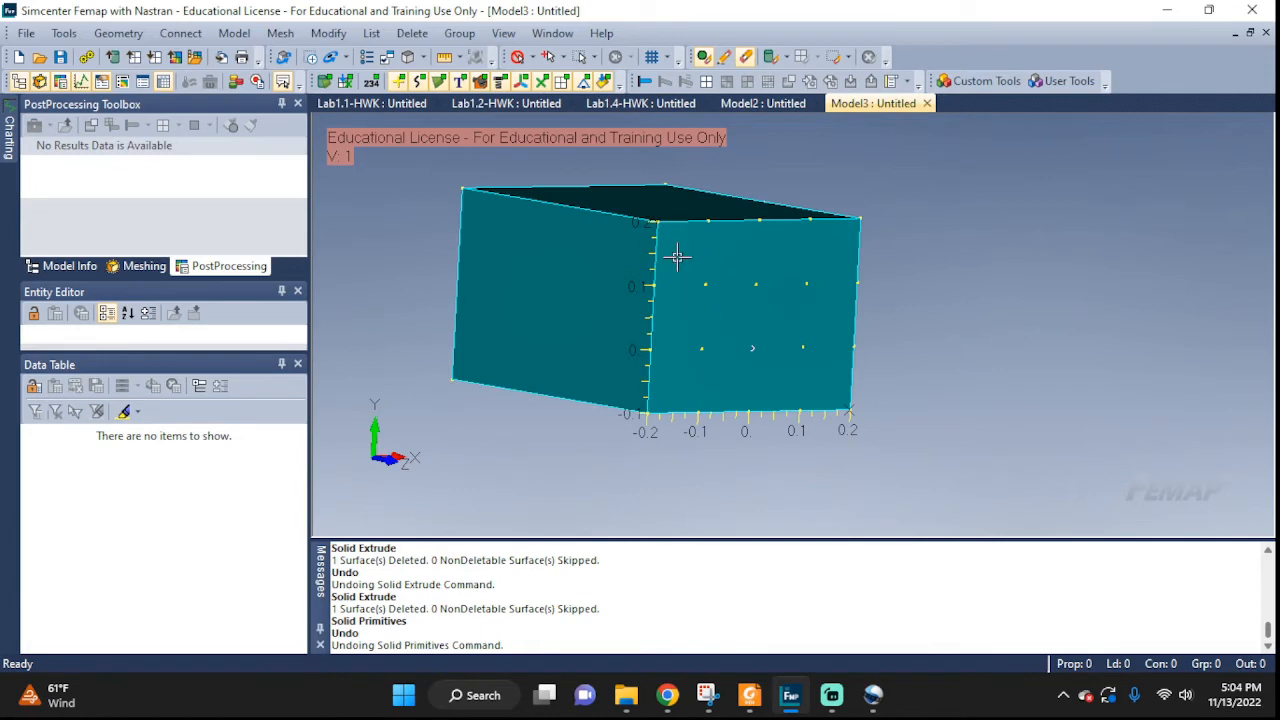
# Step: Add a Block - Center solid primitive of 5 x 5 x 5 at origin (0, 0), positive direction, to the extruded solid
pyautogui.moveTo(697, 257); pyautogui.dragTo(647, 260, button='middle')
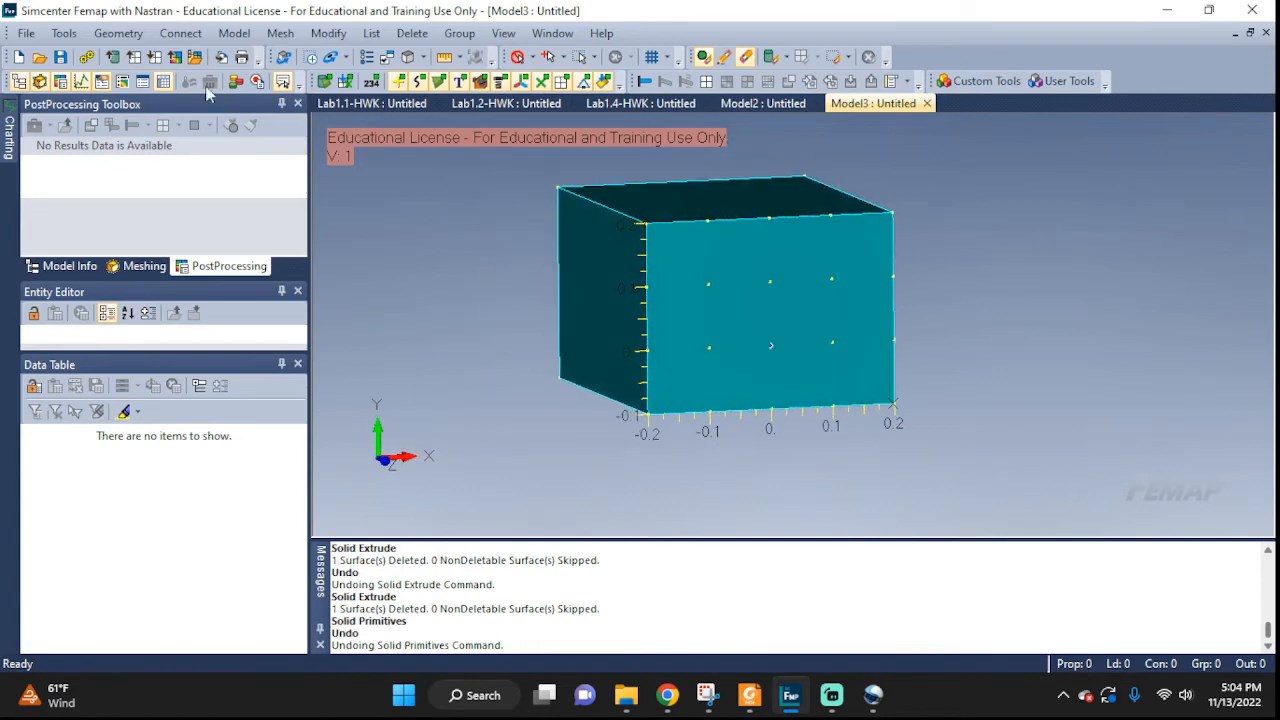
pyautogui.click(121, 36)
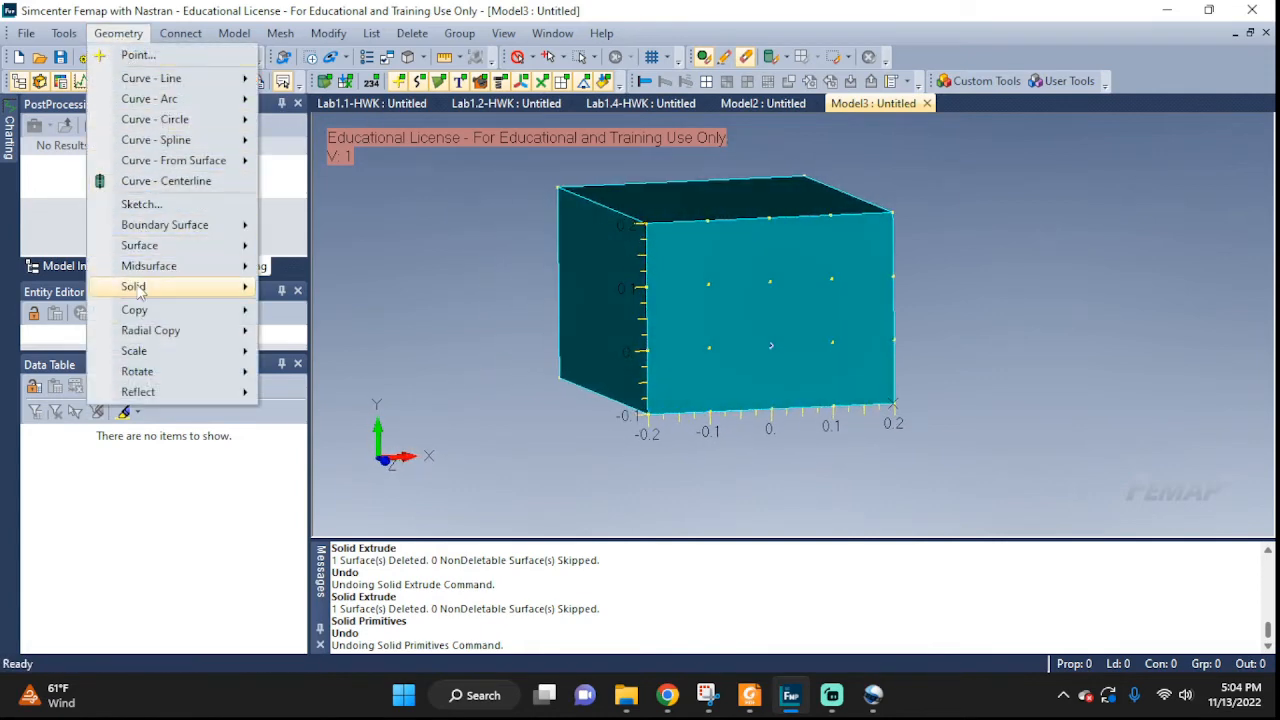
pyautogui.moveTo(244, 290)
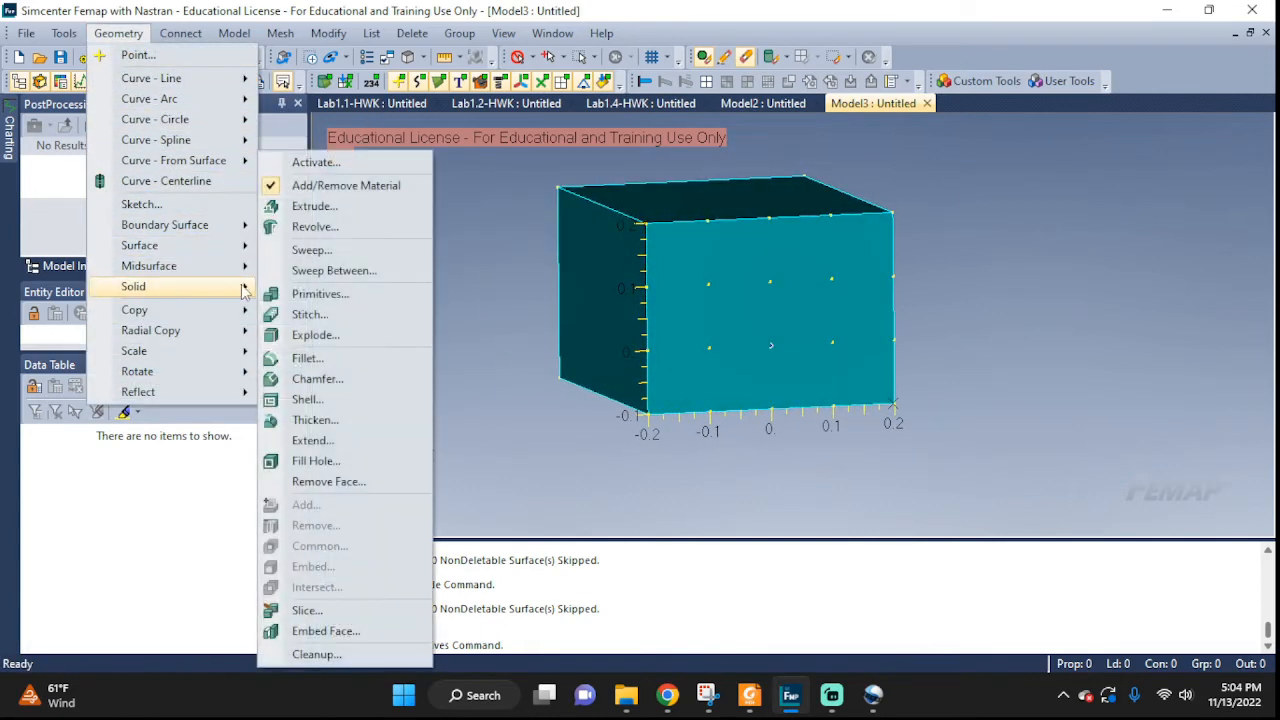
pyautogui.click(320, 294)
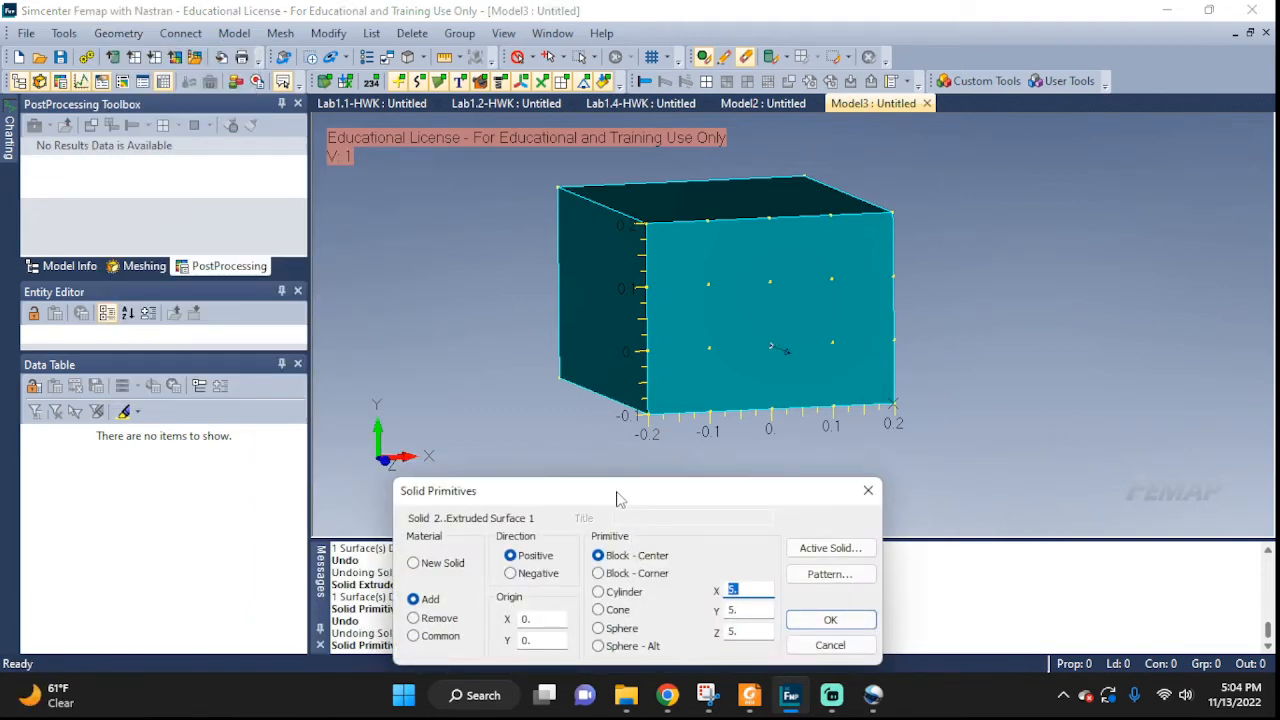
pyautogui.moveTo(617, 497); pyautogui.dragTo(650, 265)
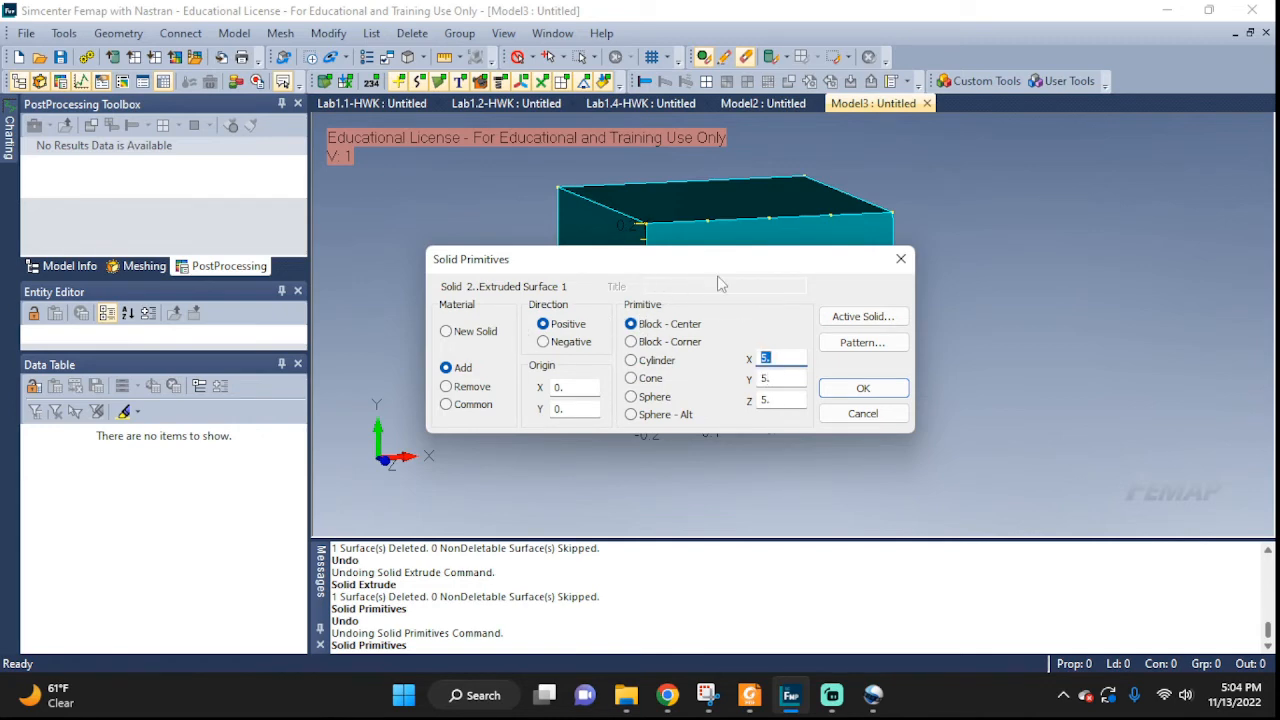
pyautogui.moveTo(712, 264); pyautogui.dragTo(682, 308)
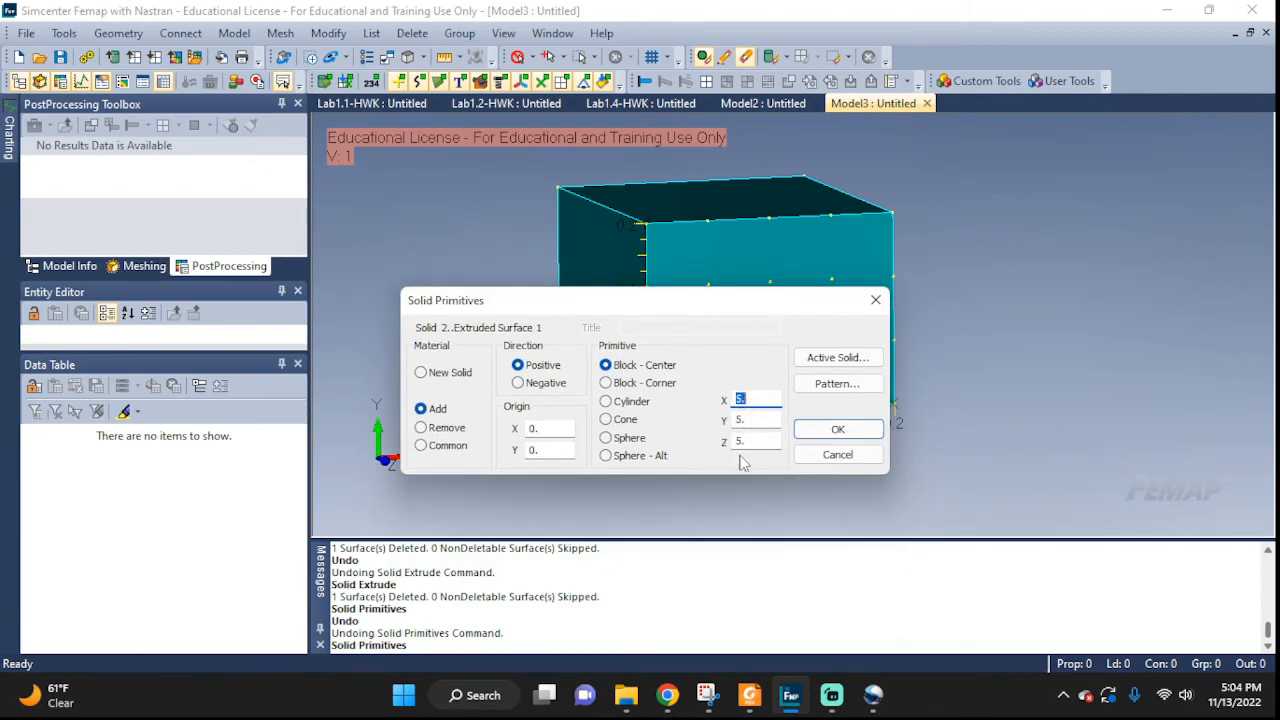
pyautogui.click(838, 429)
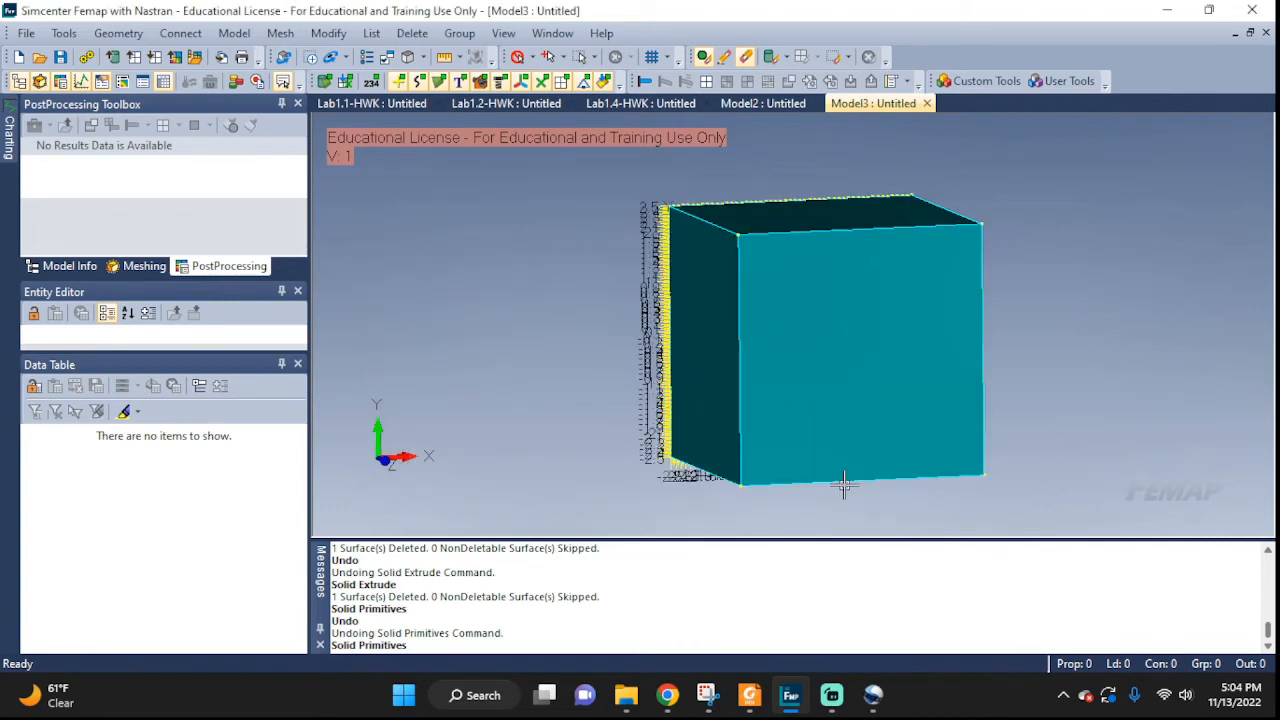
pyautogui.moveTo(900, 389); pyautogui.dragTo(966, 379, button='middle')
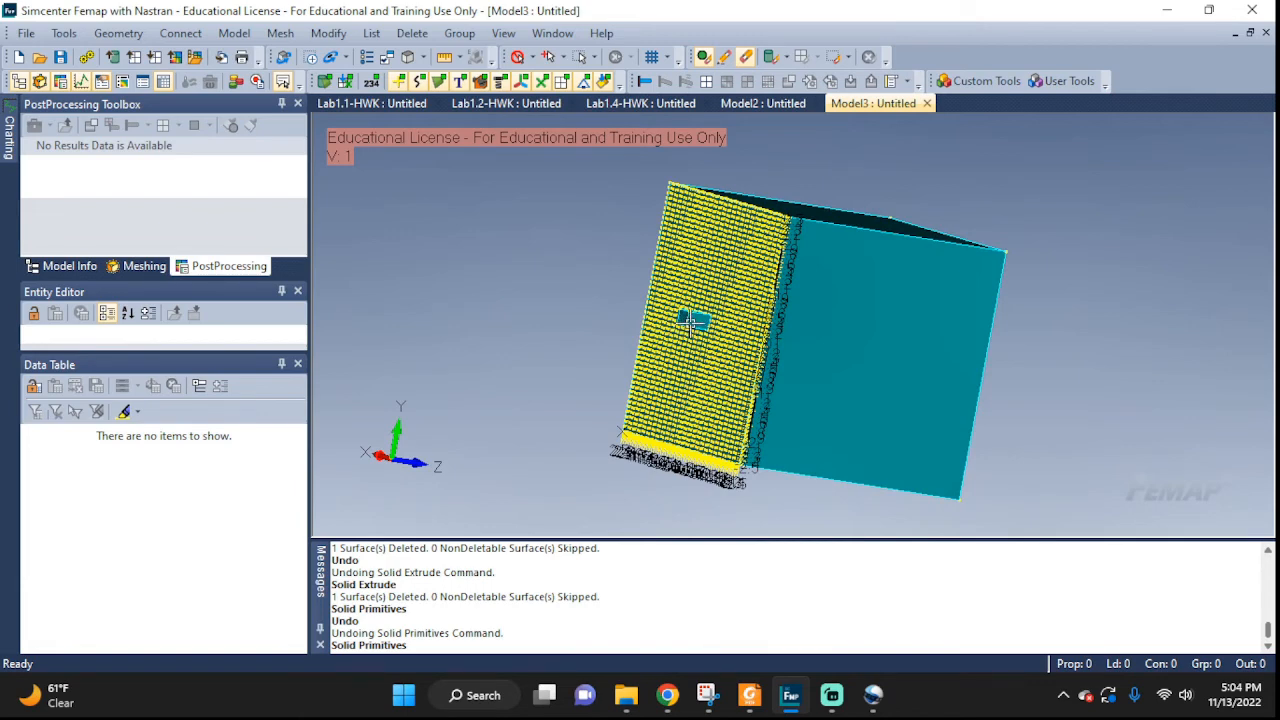
pyautogui.moveTo(690, 323); pyautogui.dragTo(782, 349, button='middle')
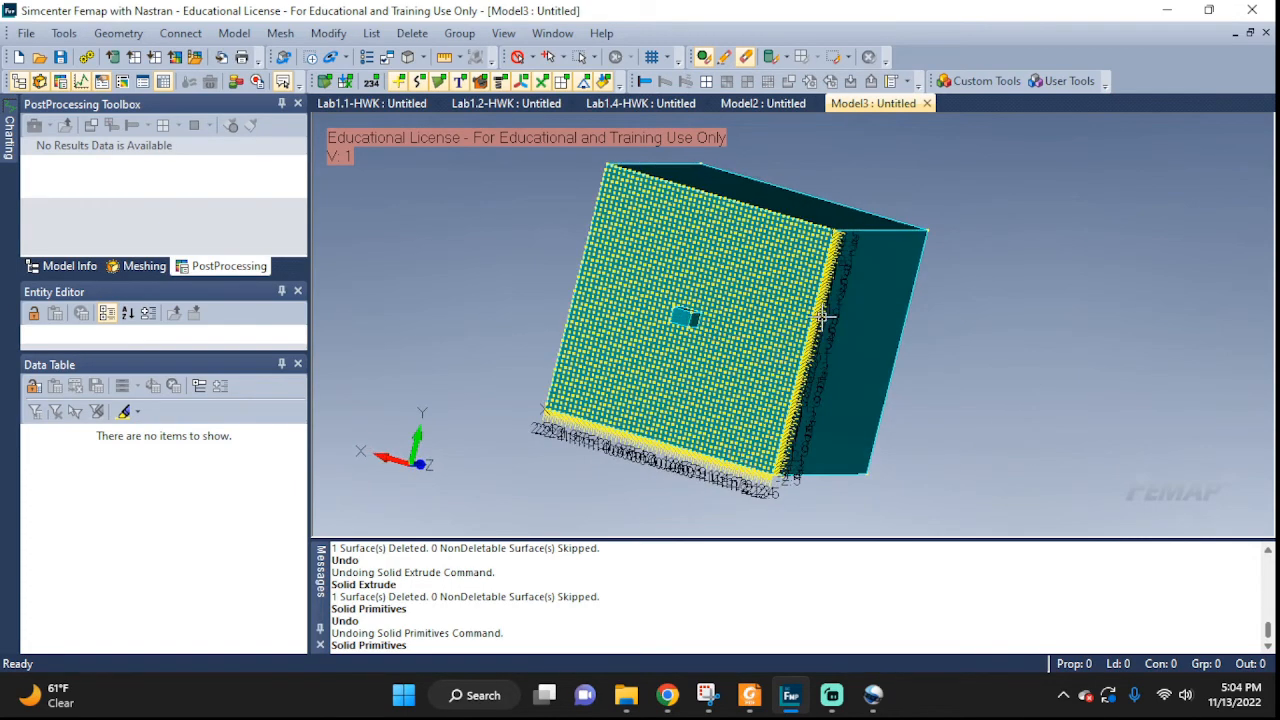
pyautogui.moveTo(929, 280); pyautogui.dragTo(772, 272, button='middle')
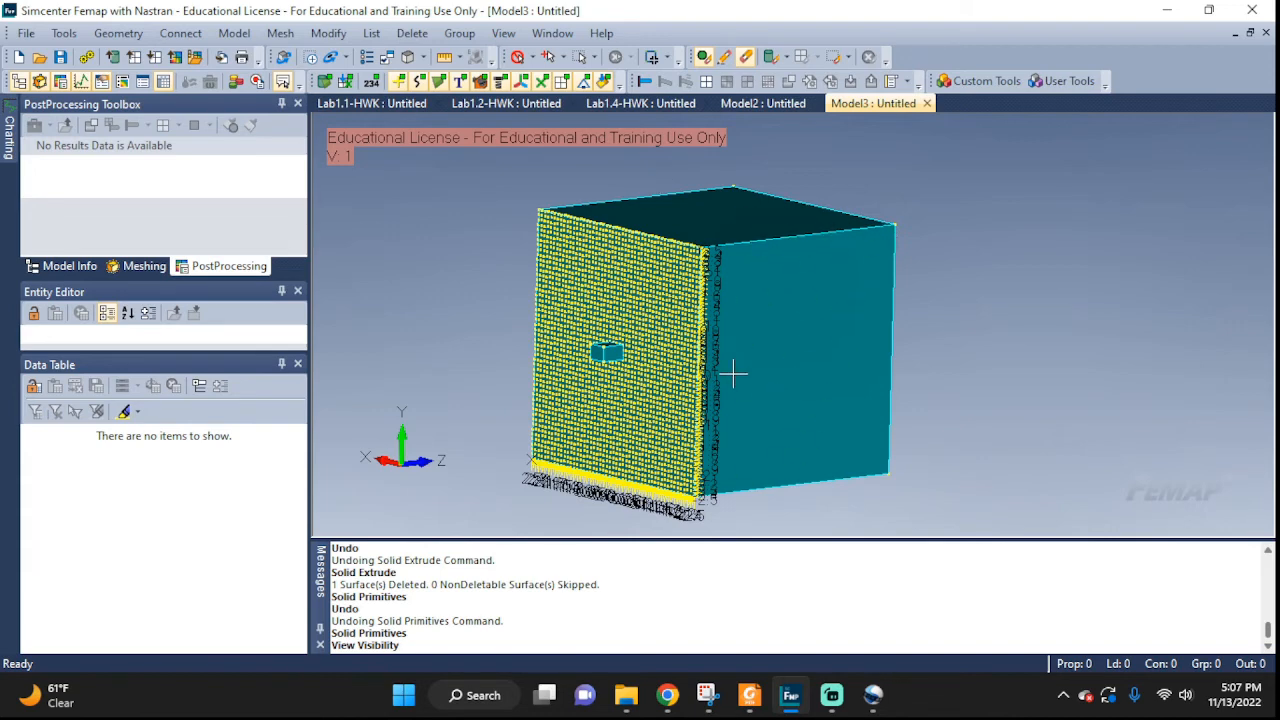
# Step: Turn off drawing of the workplane and set the snap grid style to Invisible
pyautogui.rightClick(911, 265)
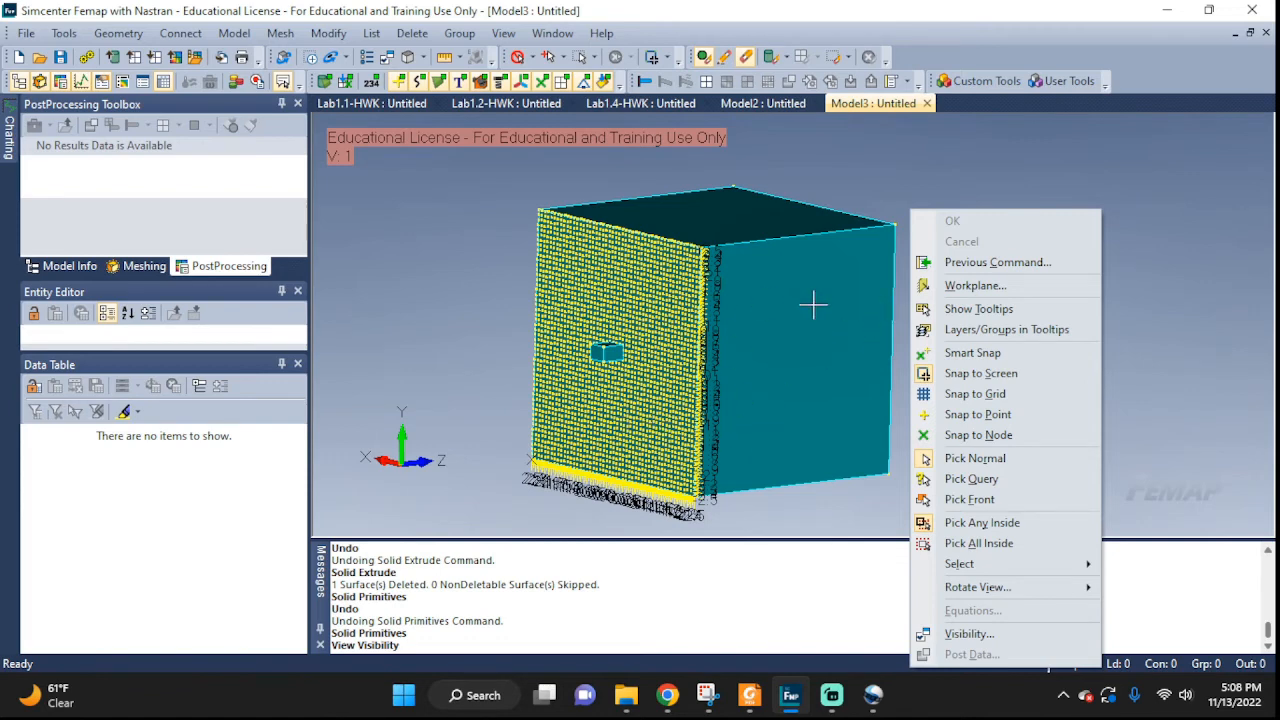
pyautogui.click(975, 286)
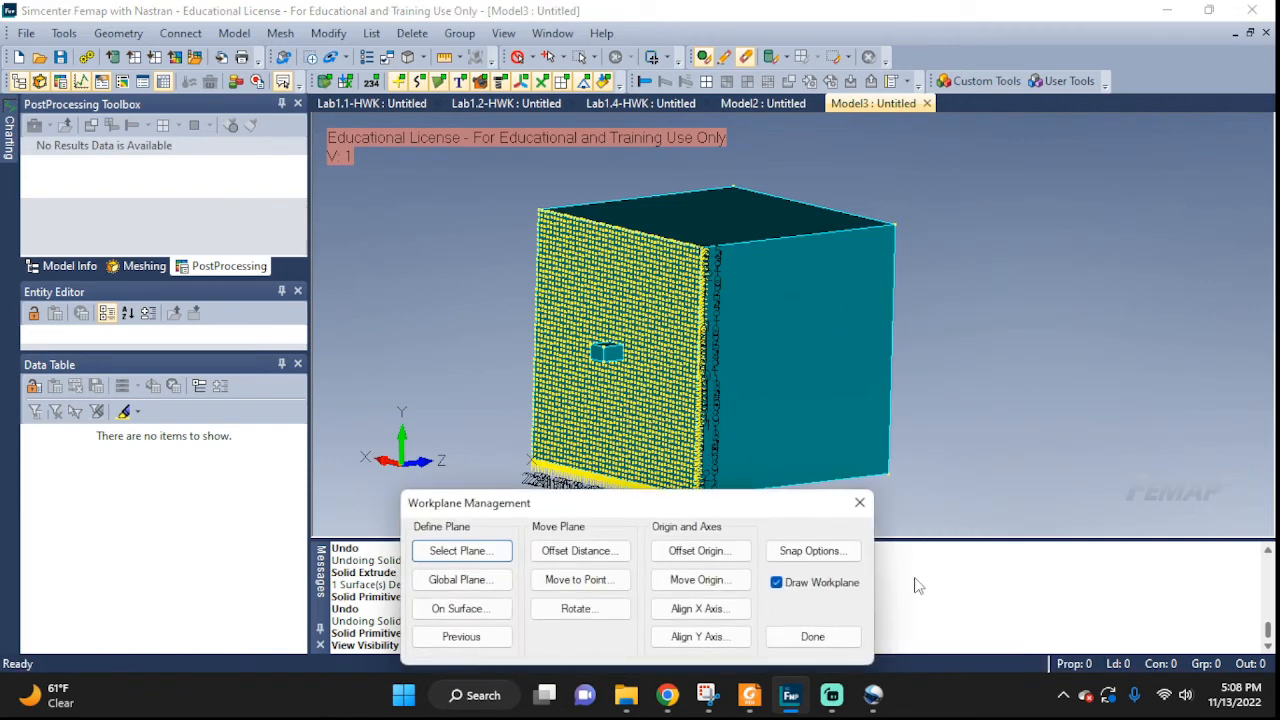
pyautogui.click(815, 588)
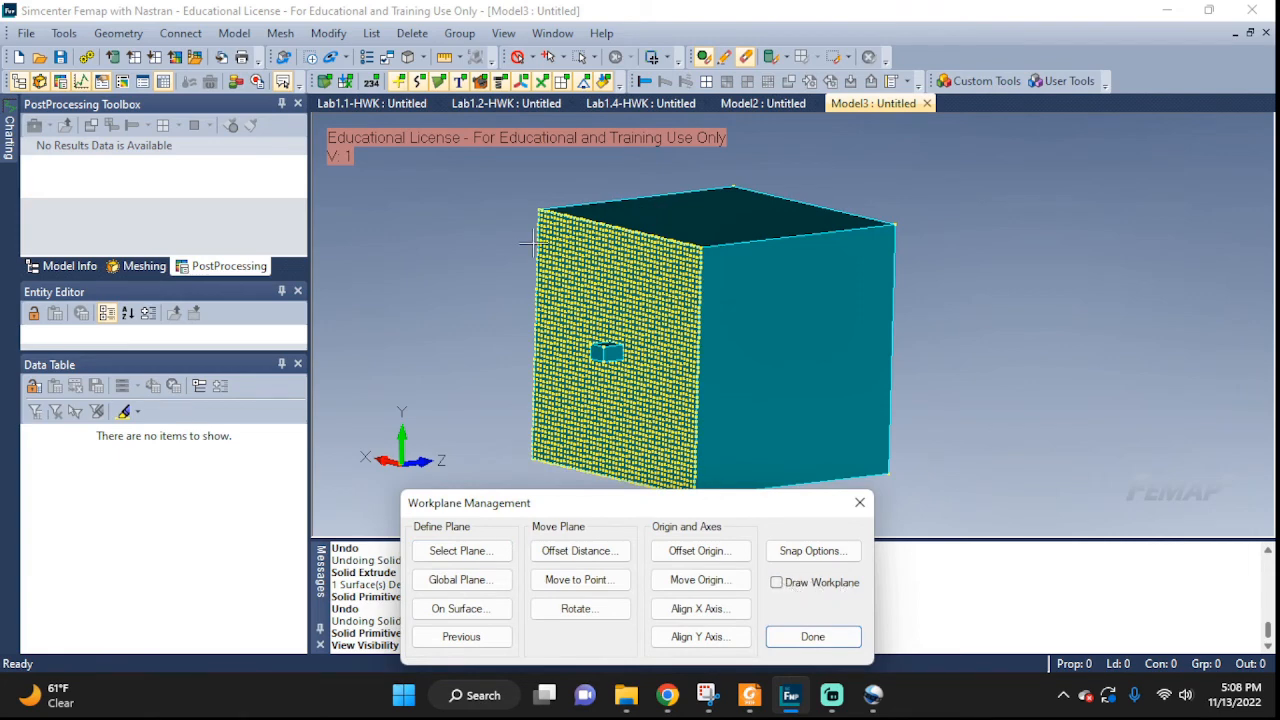
pyautogui.click(812, 551)
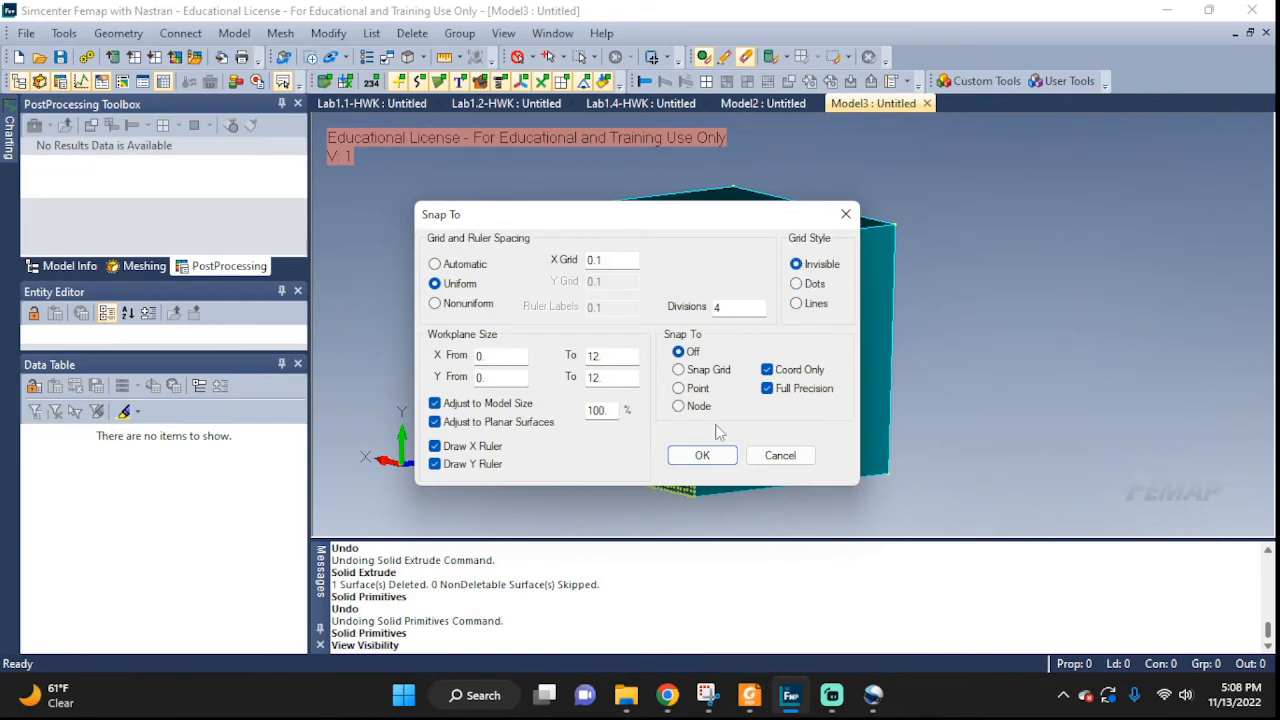
pyautogui.click(702, 455)
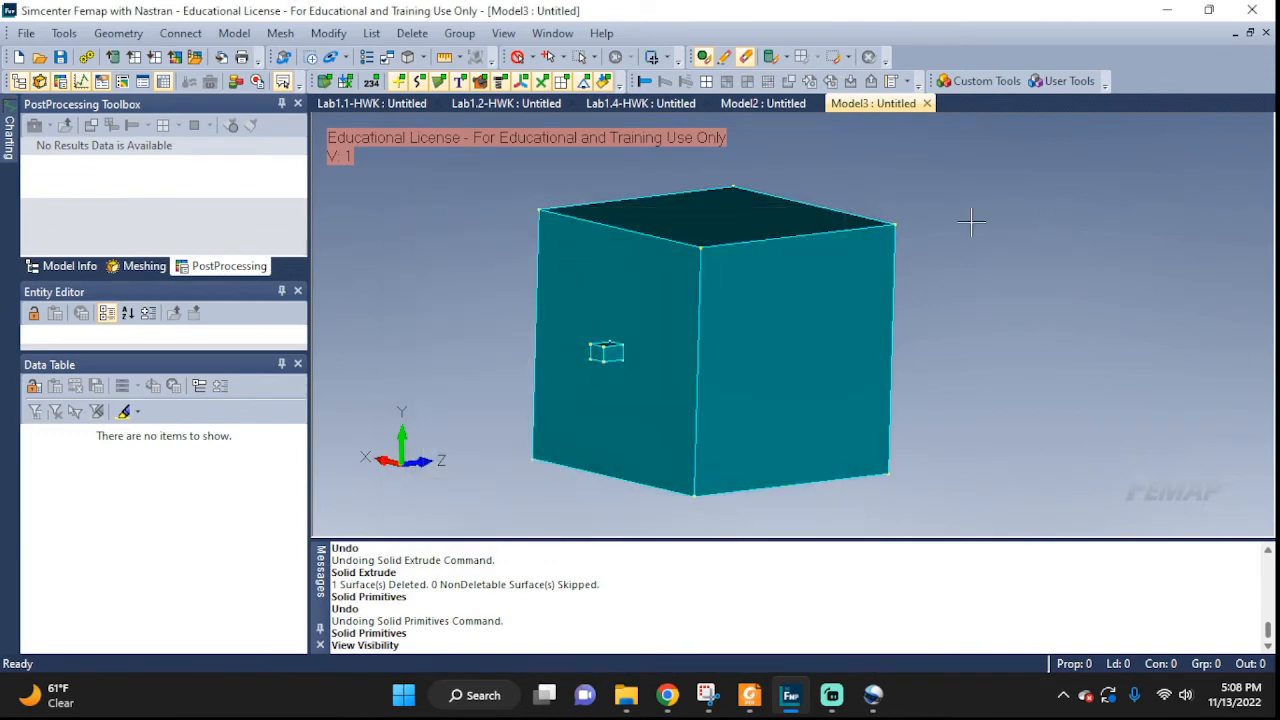
pyautogui.moveTo(987, 241); pyautogui.dragTo(960, 310, button='middle')
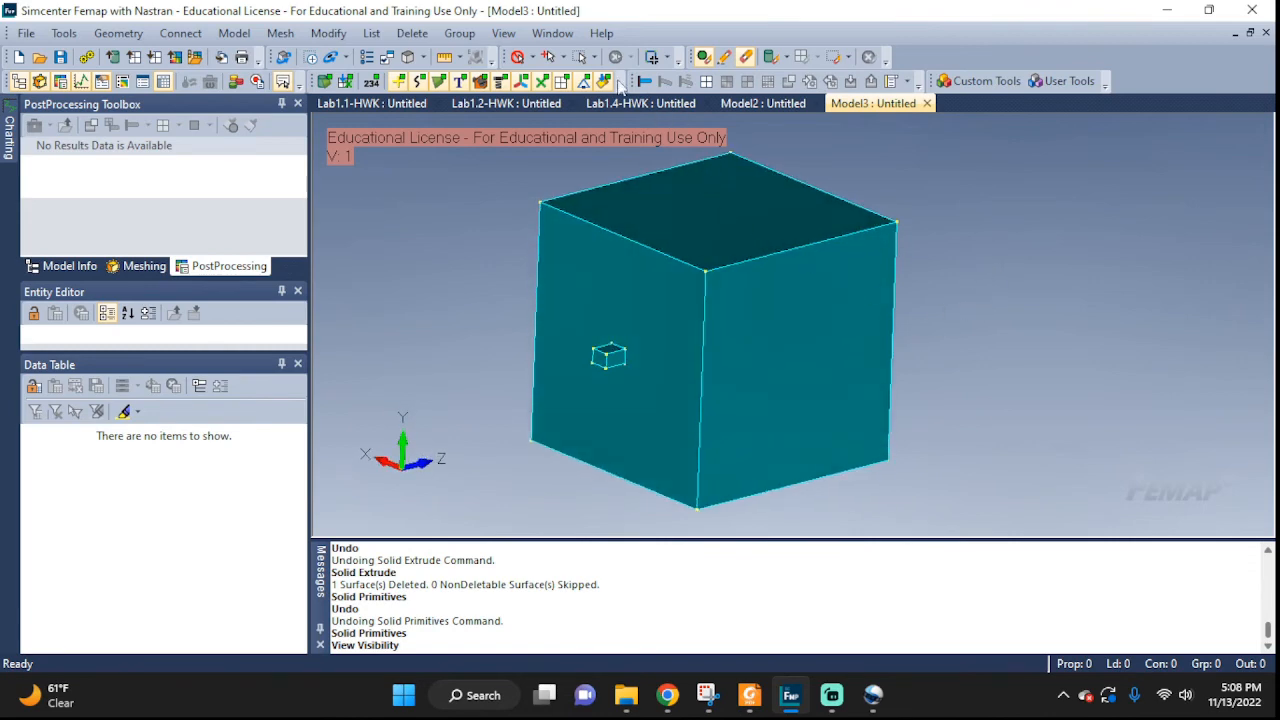
# Step: Switch the labels of all entity types on and back off in the view's visibility settings
pyautogui.click(503, 33)
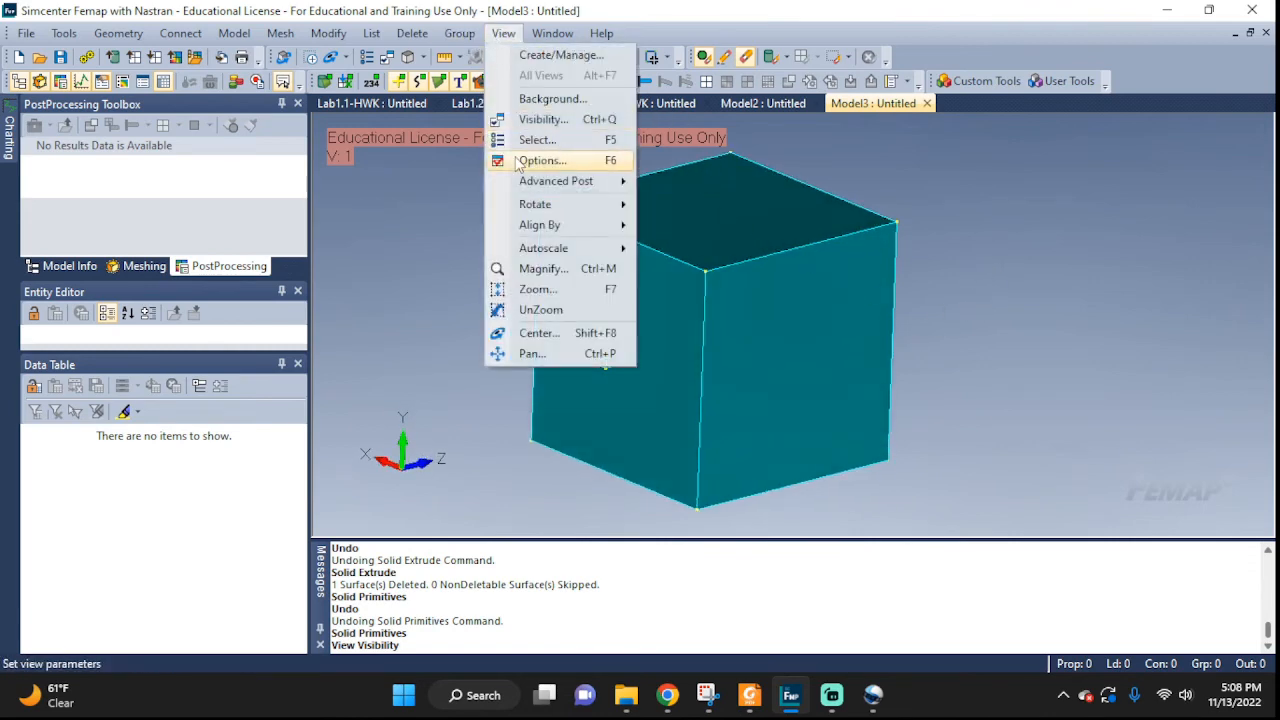
pyautogui.click(541, 119)
pyautogui.moveTo(708, 226); pyautogui.dragTo(373, 148)
pyautogui.click(479, 254)
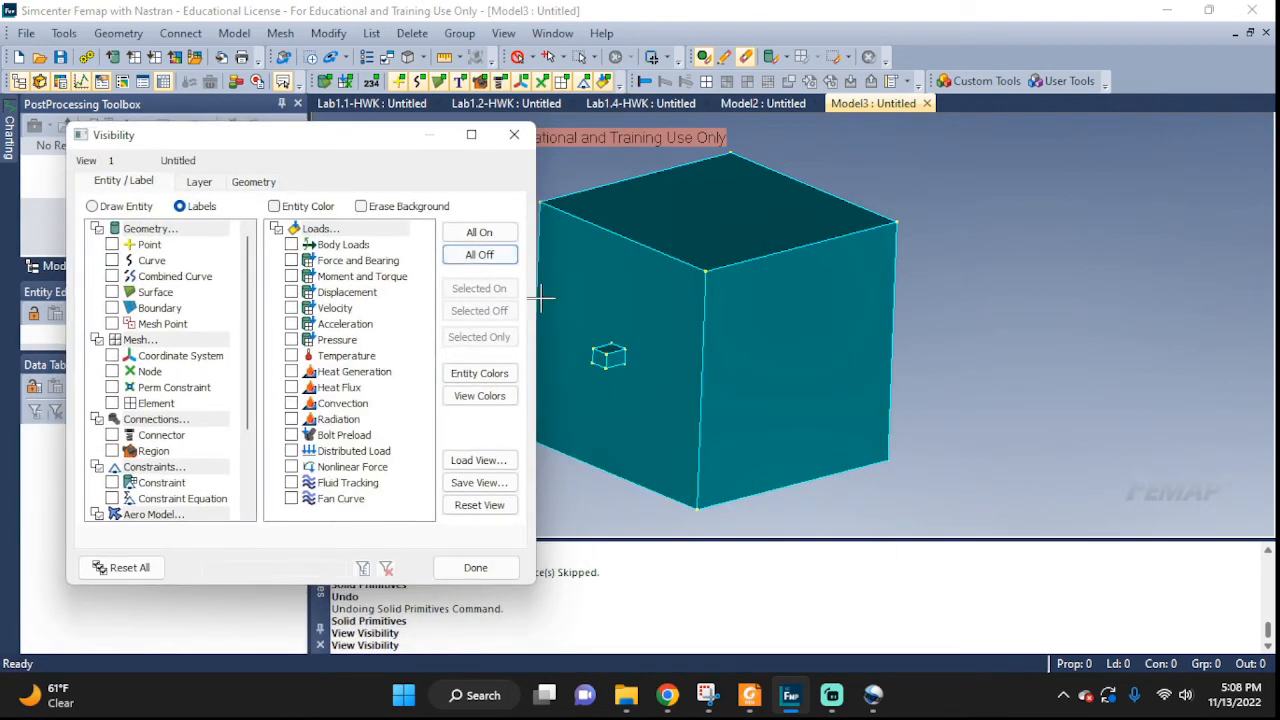
pyautogui.click(479, 232)
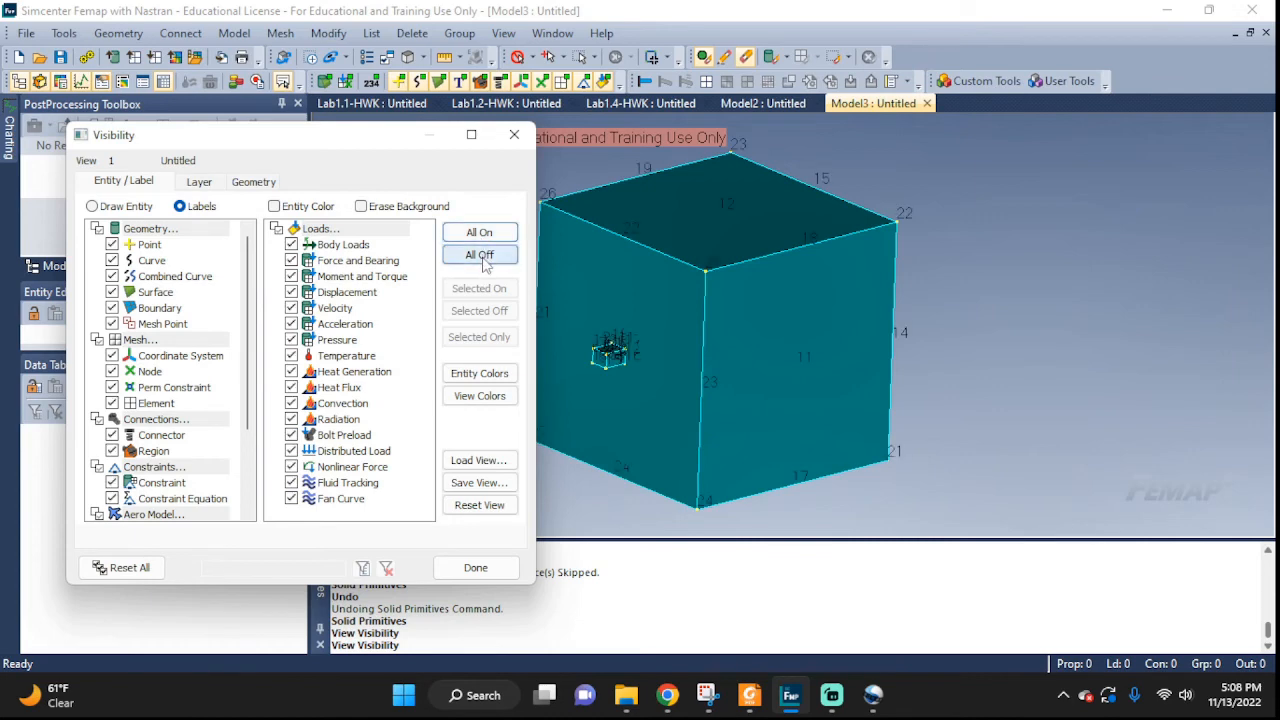
pyautogui.click(463, 257)
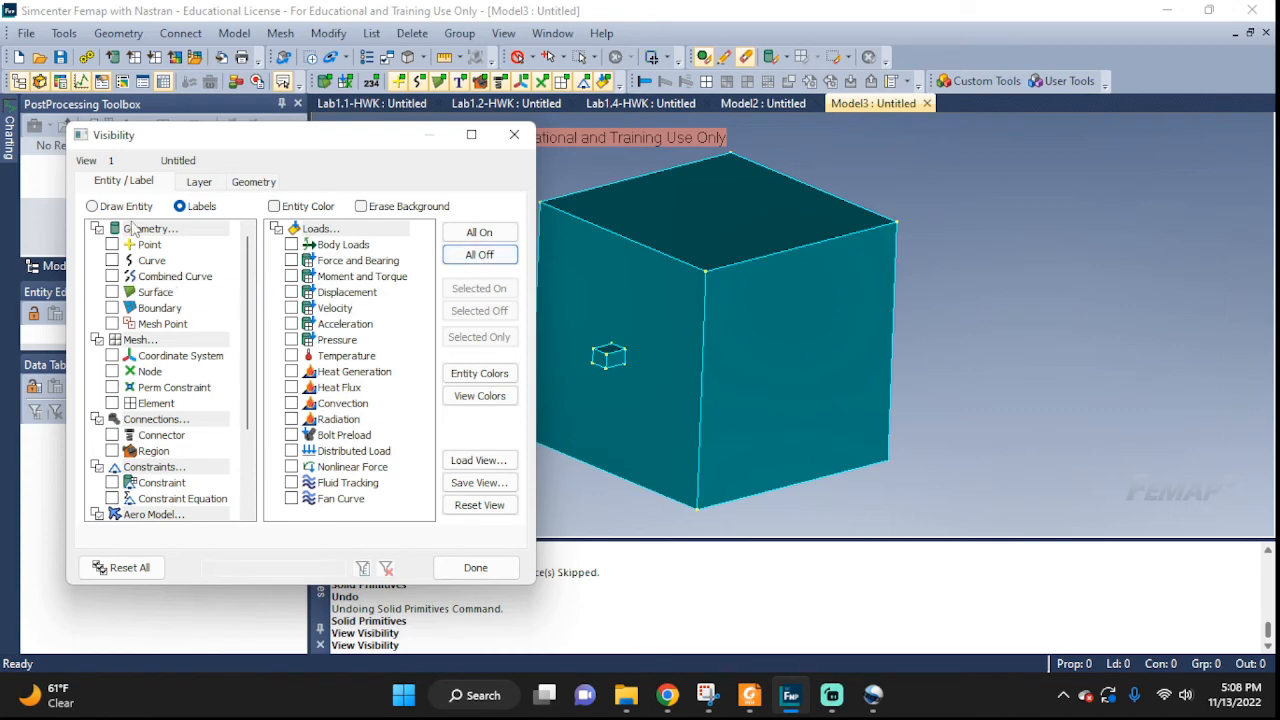
# Step: Turn on surface labels and inspect the numbering on the large cube and the small block
pyautogui.click(113, 292)
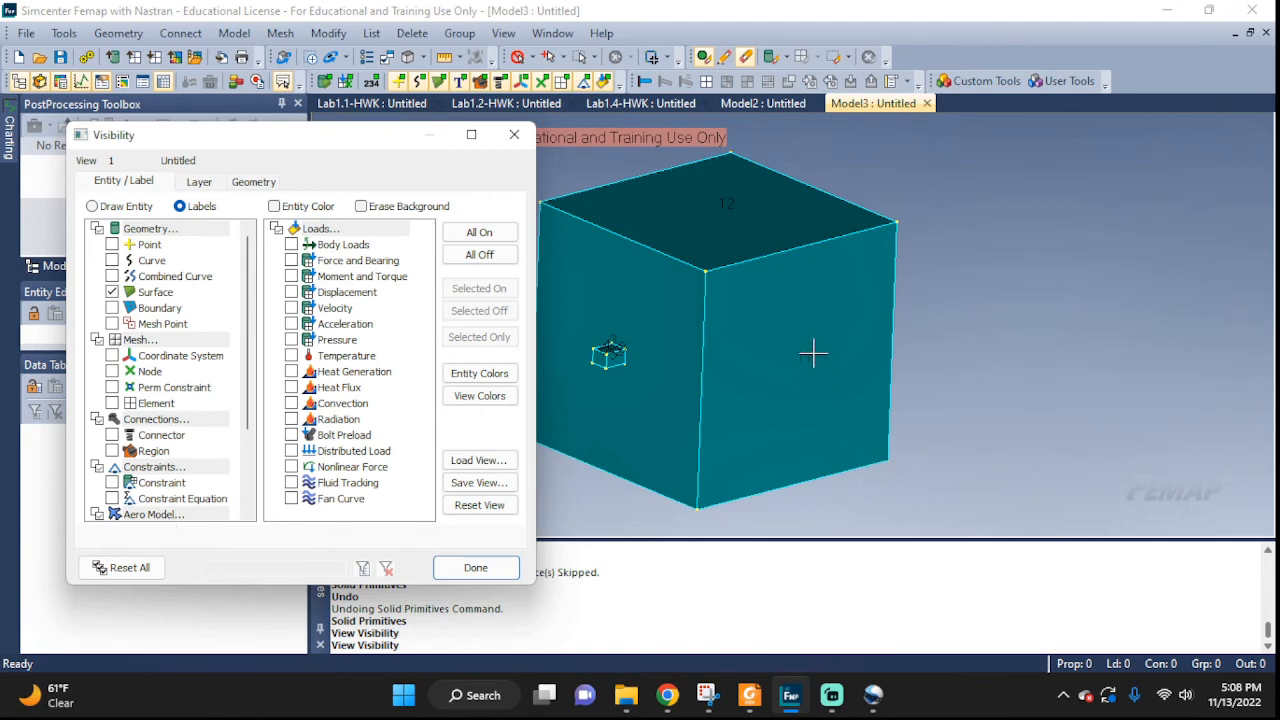
pyautogui.scroll(5, 608, 353)
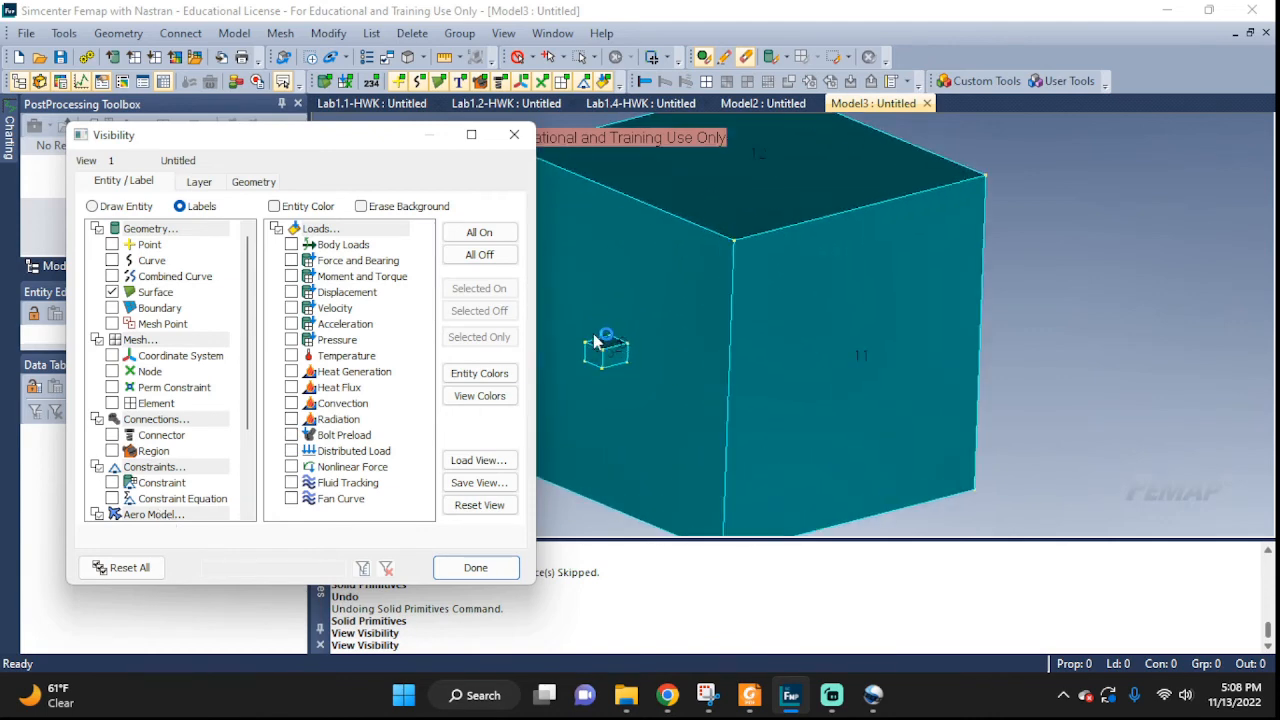
pyautogui.moveTo(613, 357); pyautogui.dragTo(731, 370, button='middle')
pyautogui.scroll(-3, 732, 370)
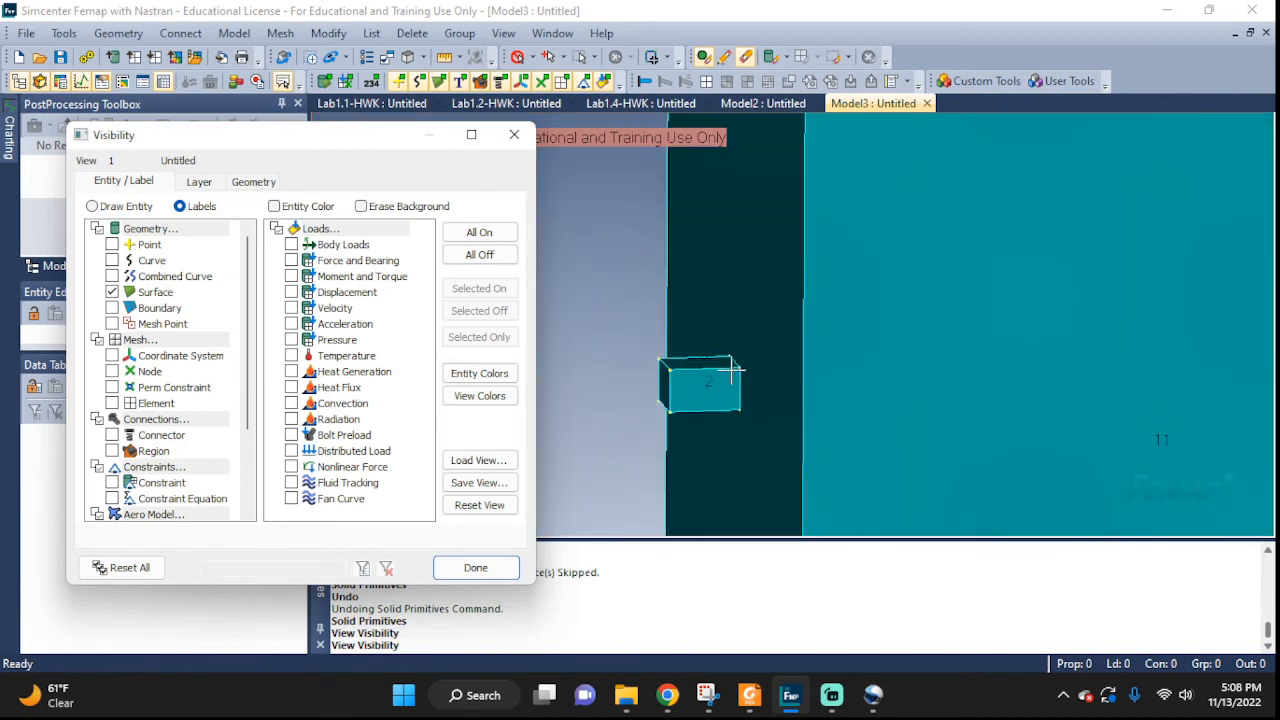
pyautogui.scroll(-4, 960, 389)
pyautogui.scroll(-2, 989, 389)
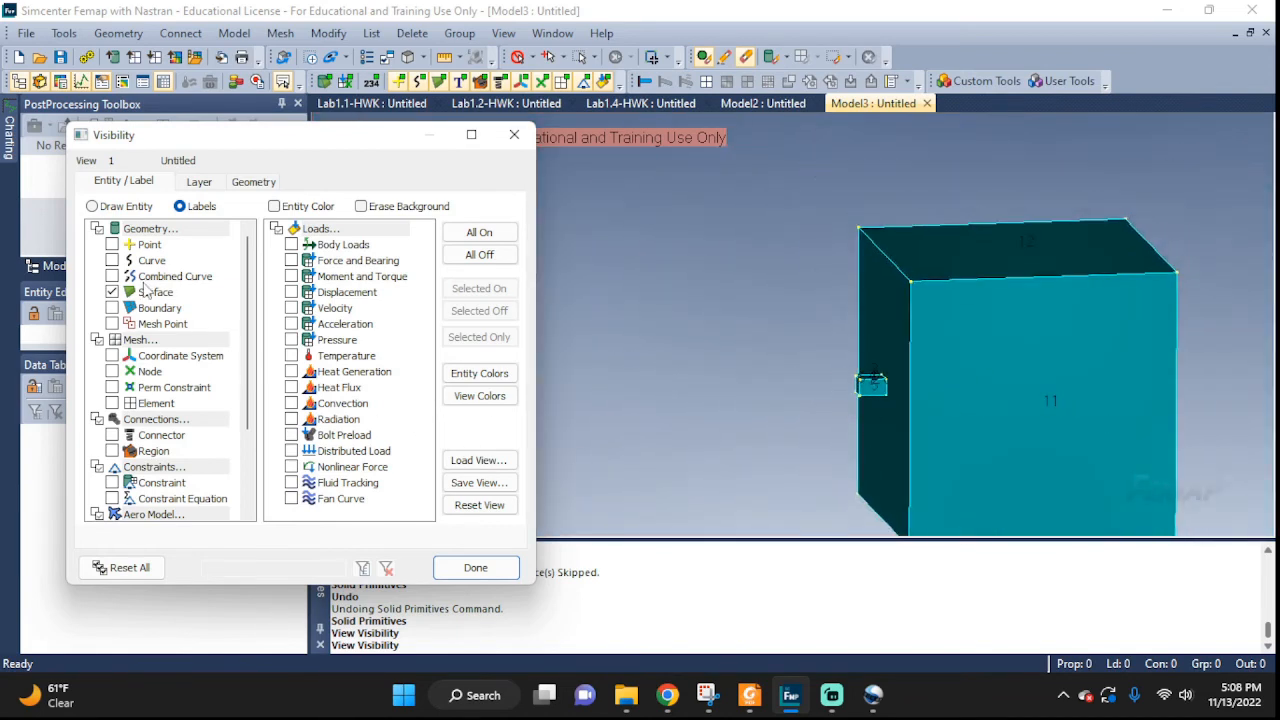
# Step: Turn on curve and point labels as well and finish the visibility settings
pyautogui.click(112, 260)
pyautogui.moveTo(1095, 387); pyautogui.dragTo(1138, 403, button='middle')
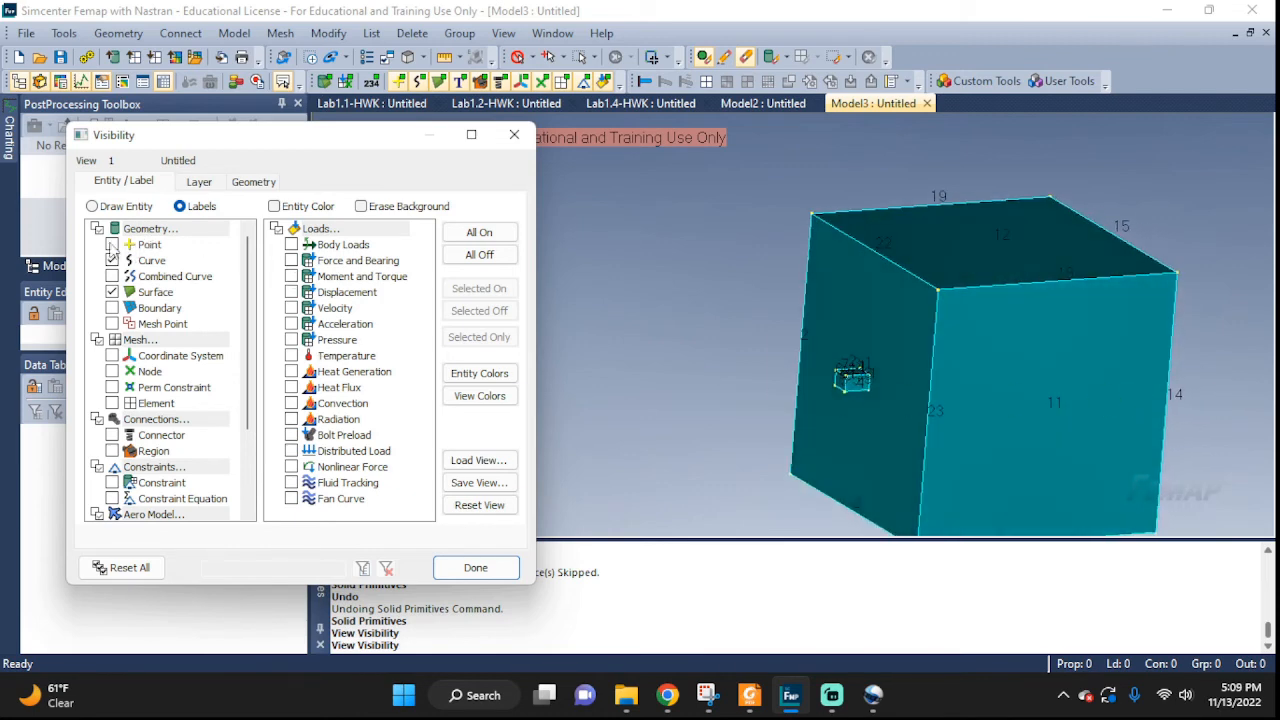
pyautogui.click(112, 244)
pyautogui.moveTo(882, 315); pyautogui.dragTo(988, 325, button='middle')
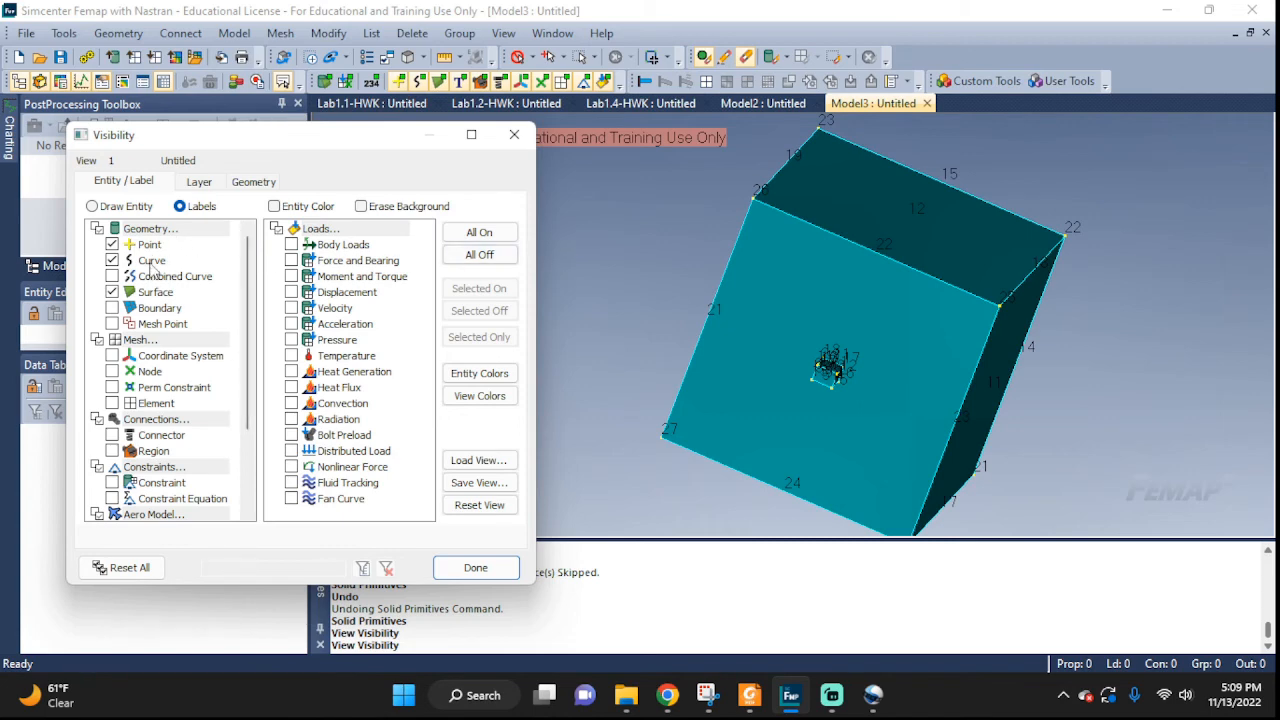
pyautogui.click(470, 566)
pyautogui.moveTo(855, 437); pyautogui.dragTo(793, 427, button='middle')
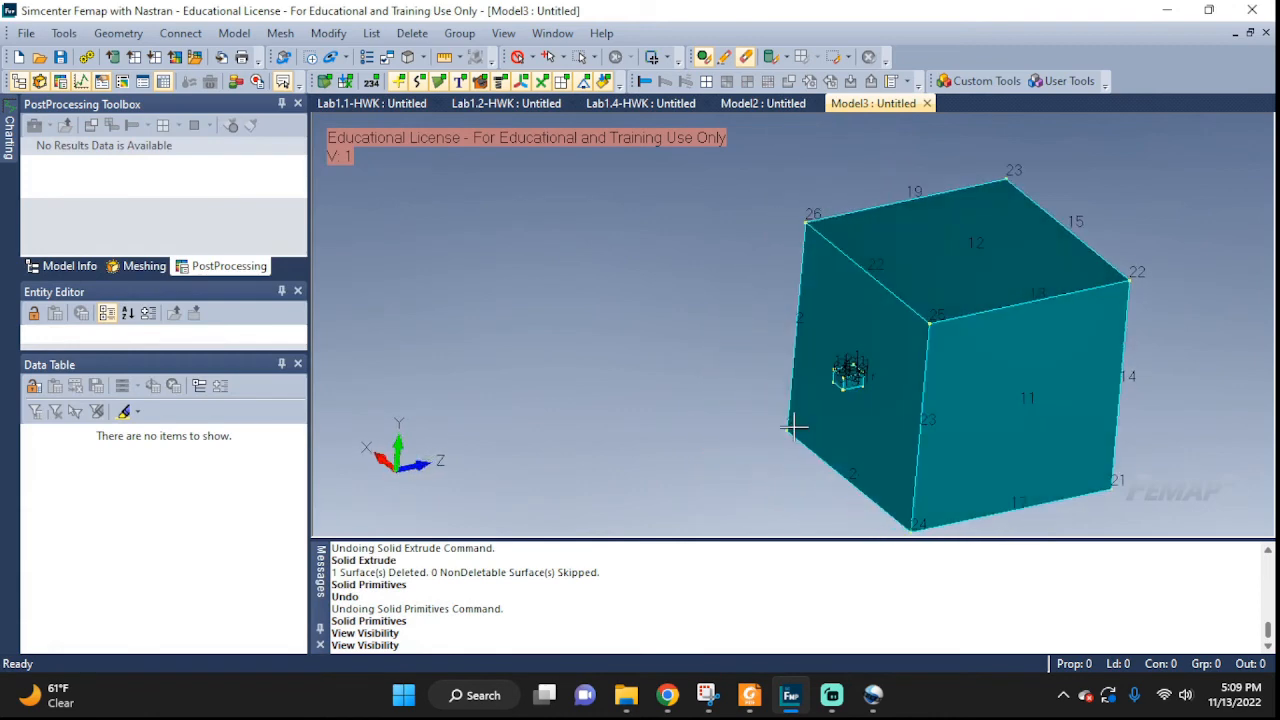
# Step: Change the color of the whole solid to yellow, color 24
pyautogui.click(328, 33)
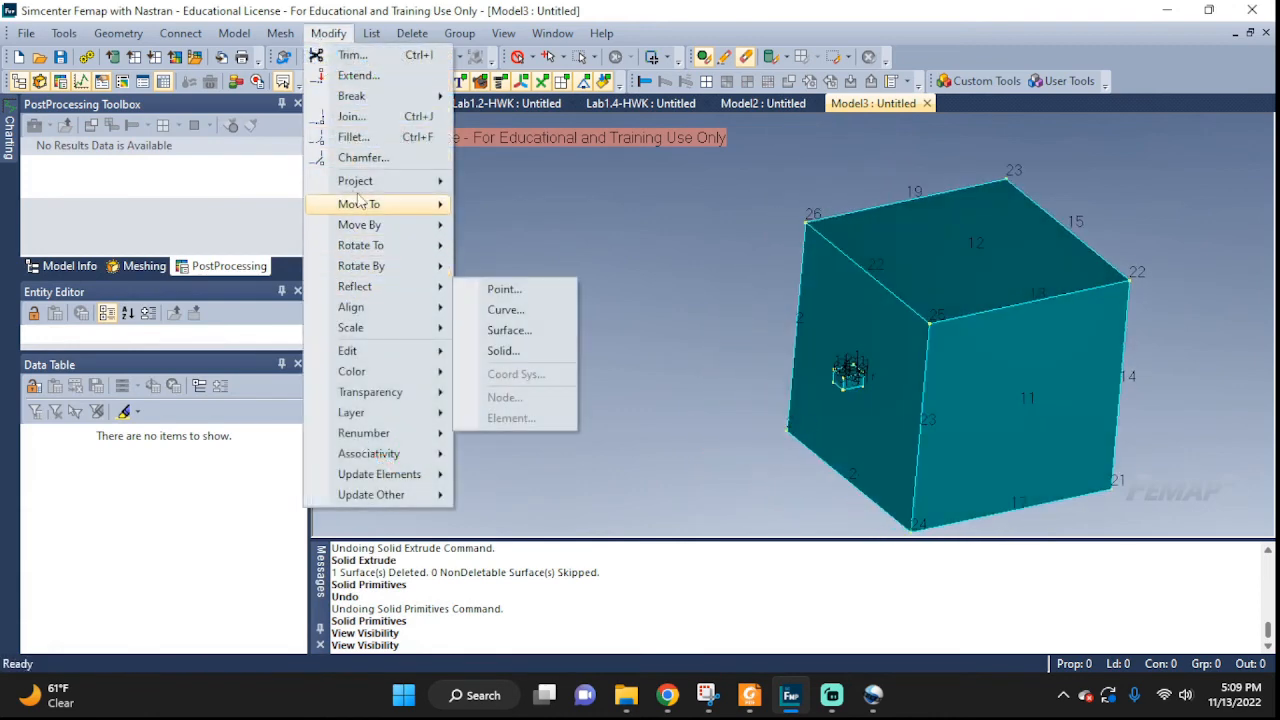
pyautogui.moveTo(361, 383)
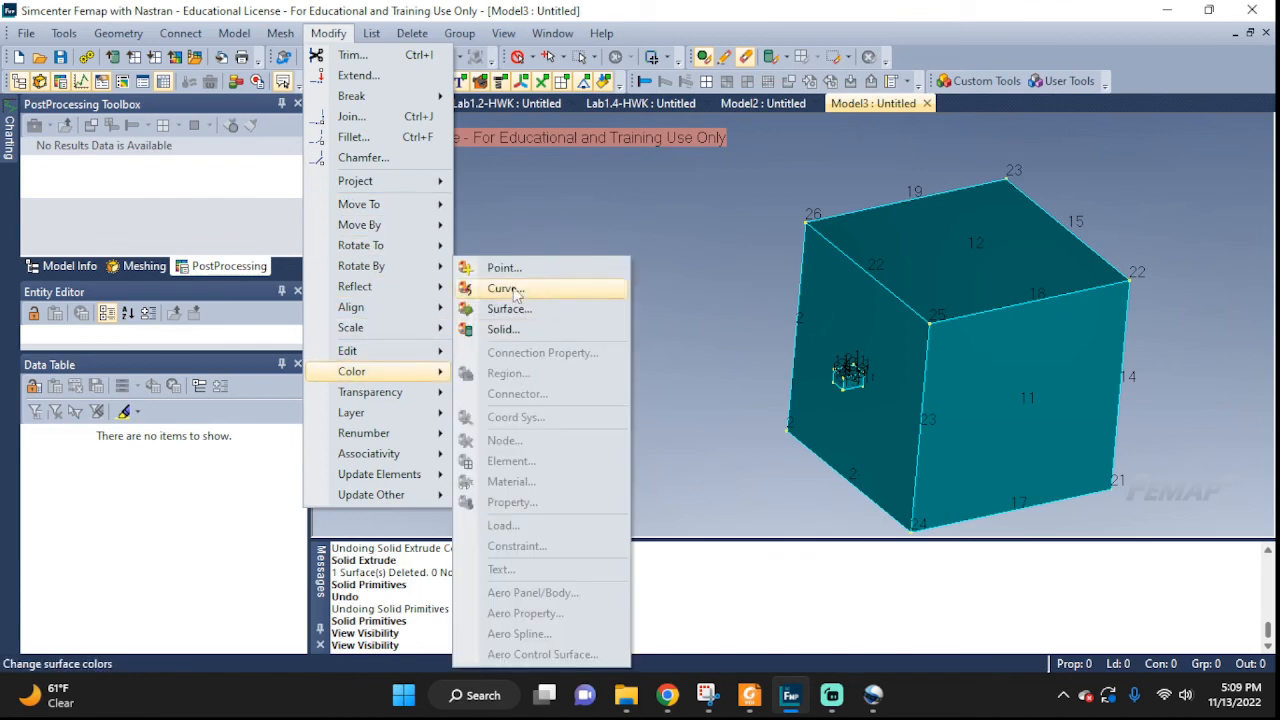
pyautogui.click(512, 330)
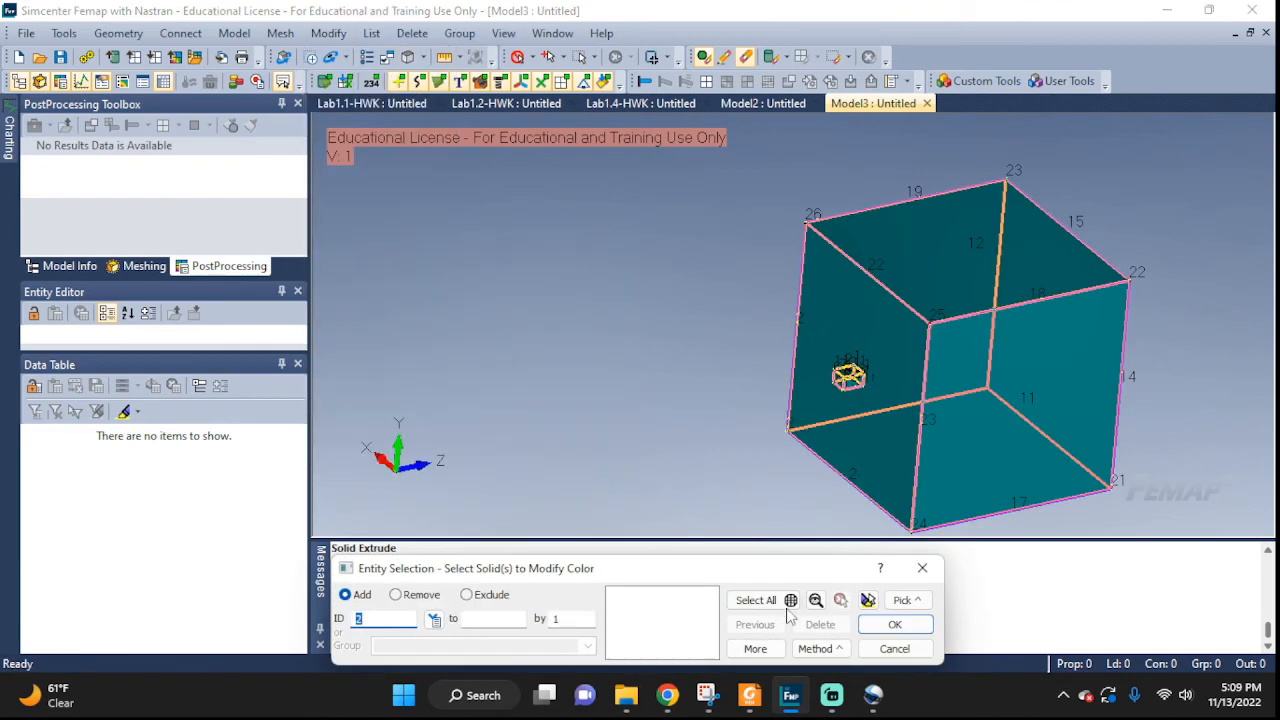
pyautogui.click(756, 602)
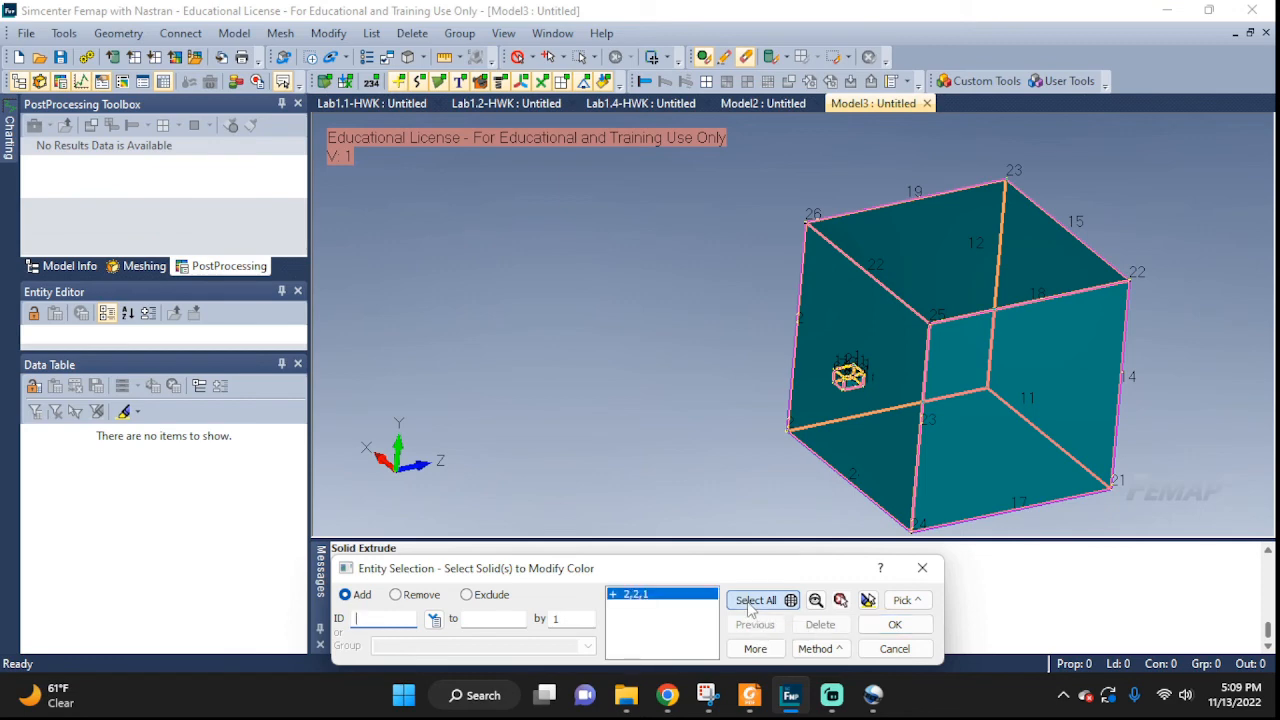
pyautogui.click(895, 624)
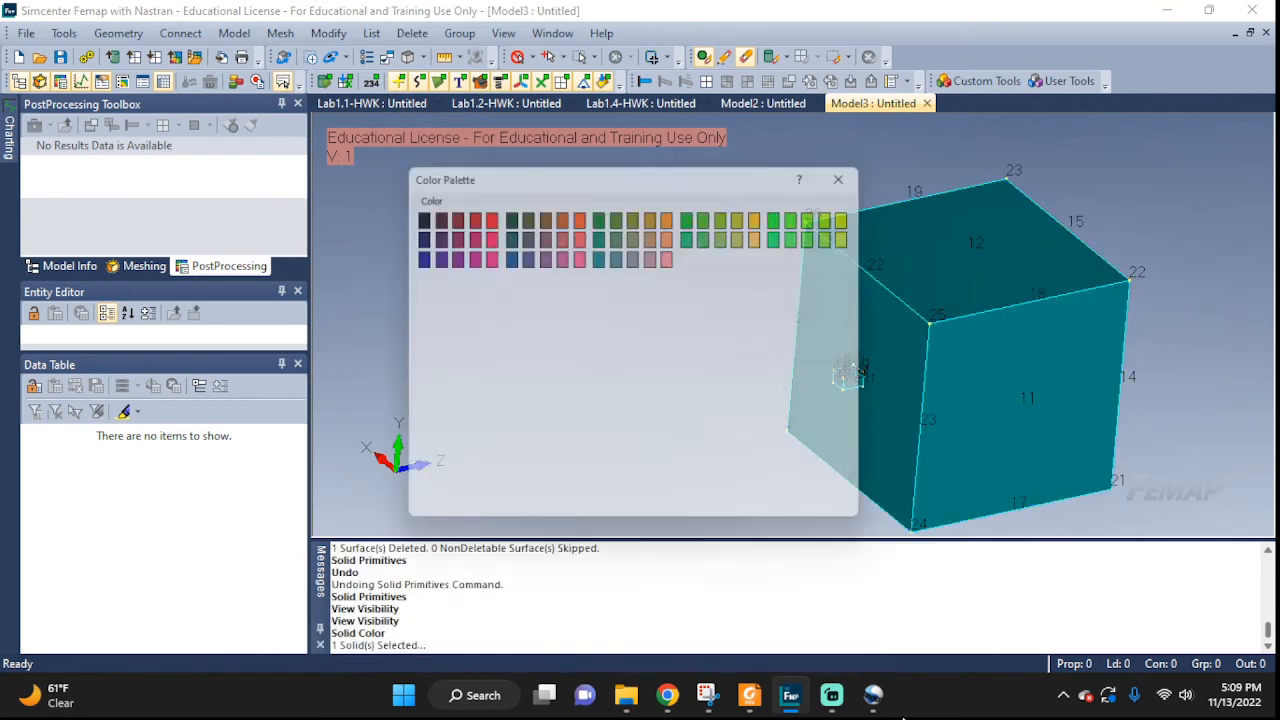
pyautogui.click(859, 214)
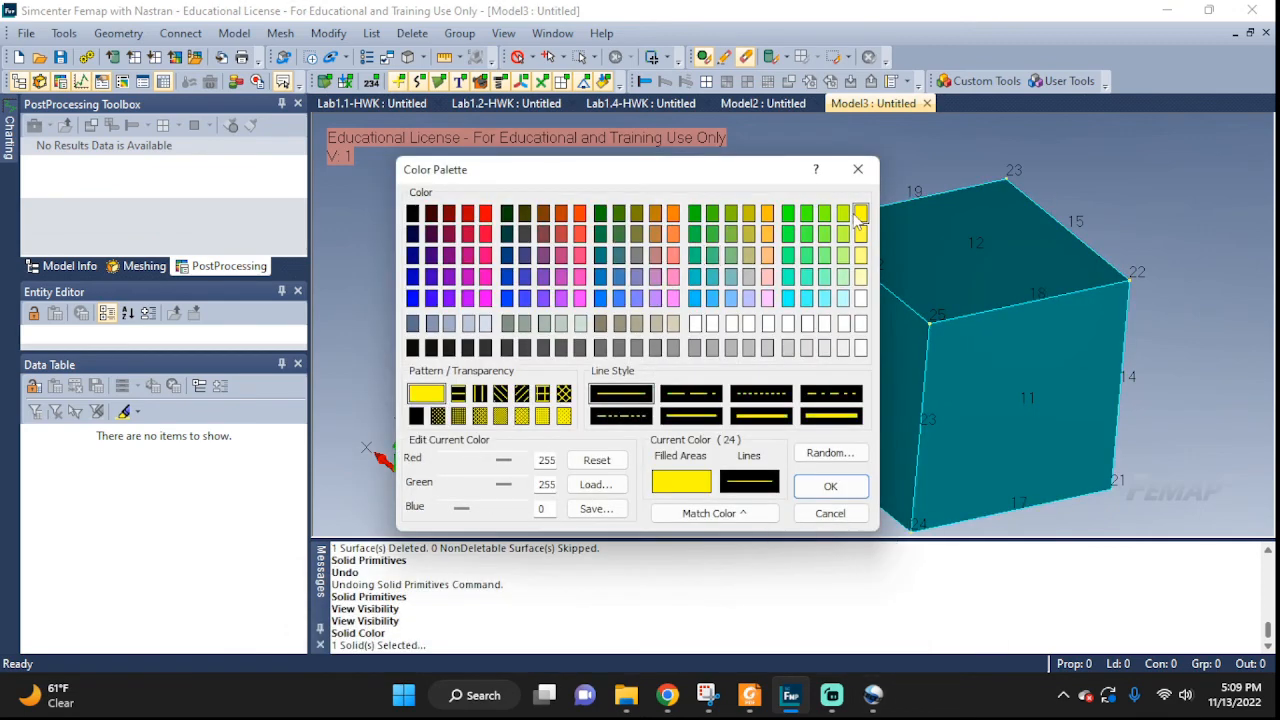
pyautogui.click(830, 486)
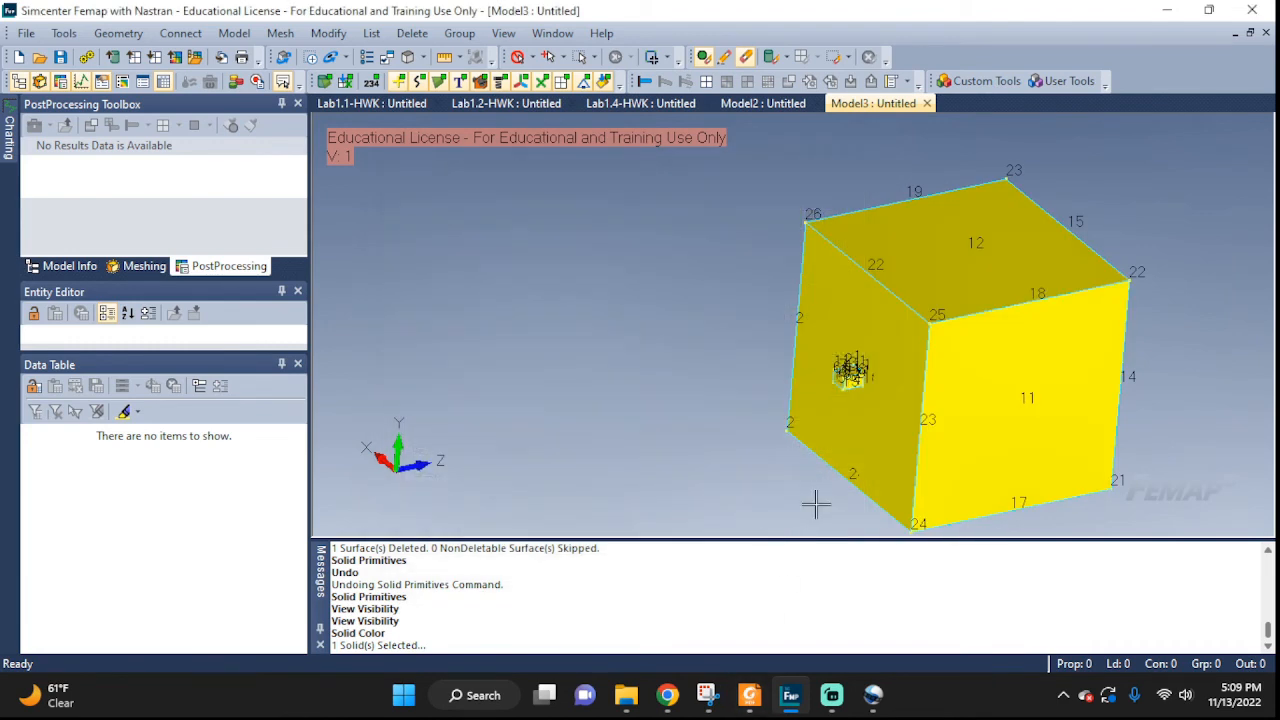
pyautogui.moveTo(814, 503); pyautogui.dragTo(929, 480, button='middle')
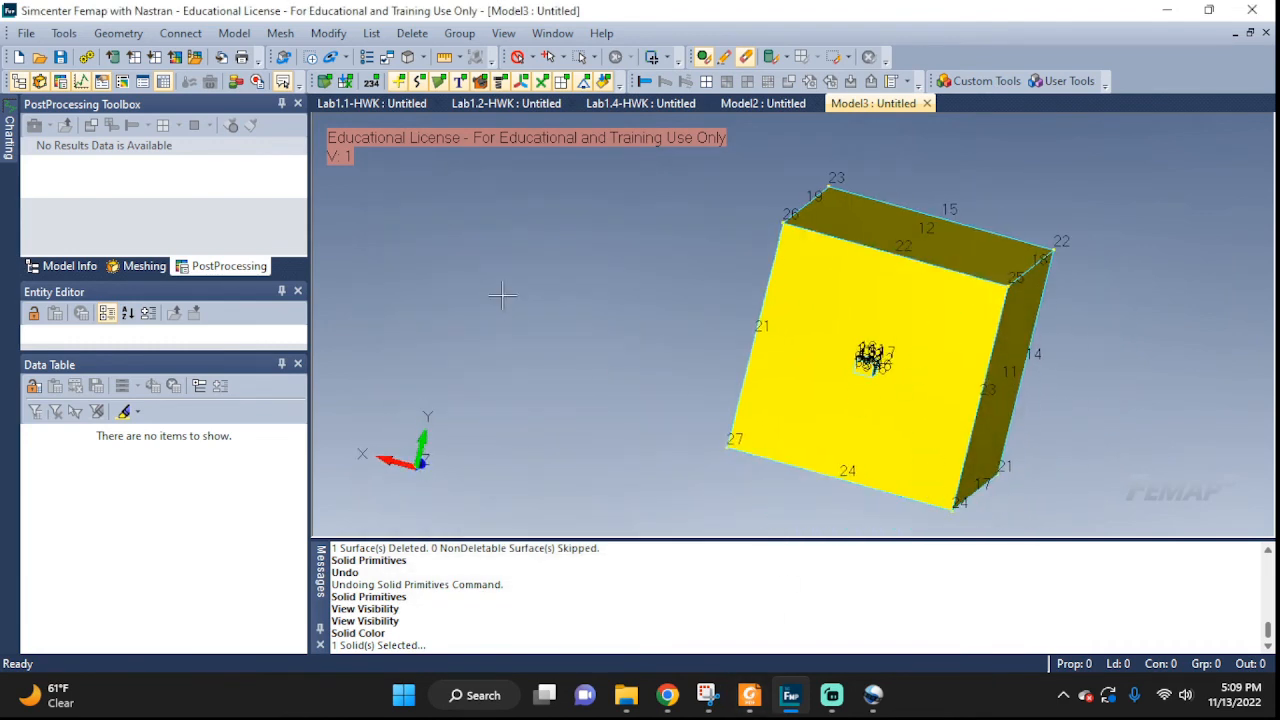
# Step: Change the color of surface 12, the cube's upper face, to red, color 4
pyautogui.click(328, 33)
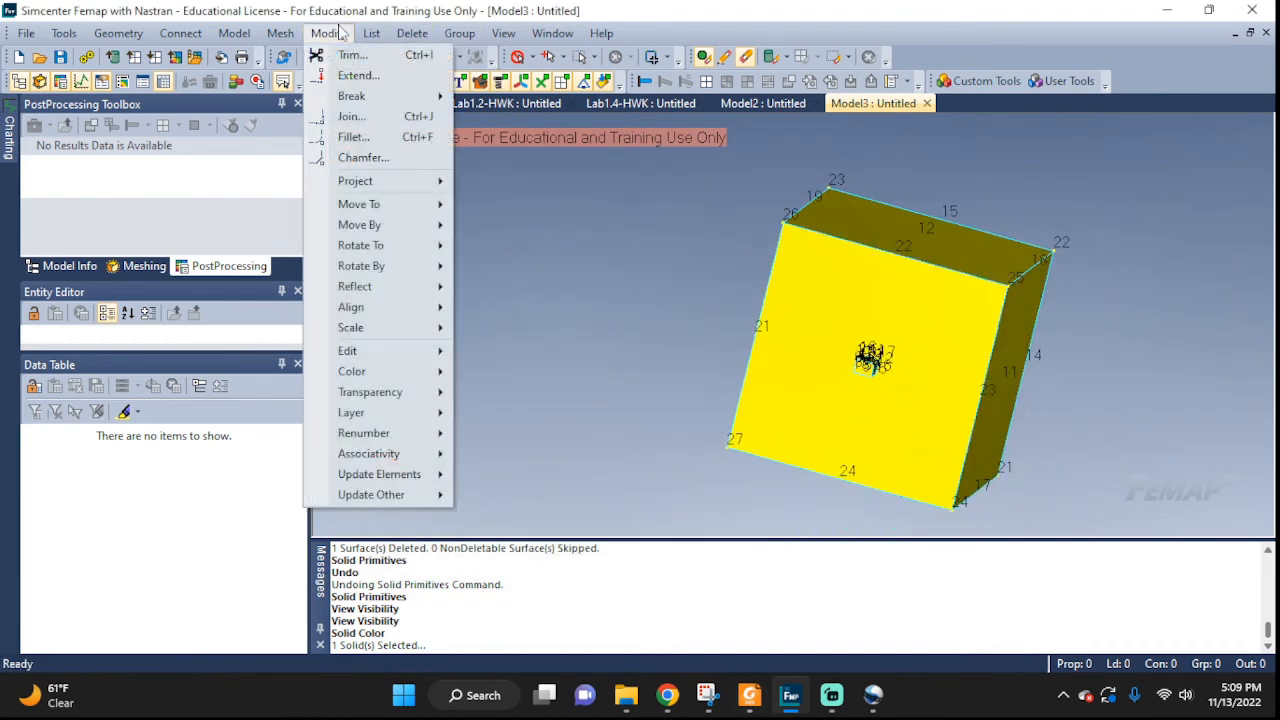
pyautogui.moveTo(355, 371)
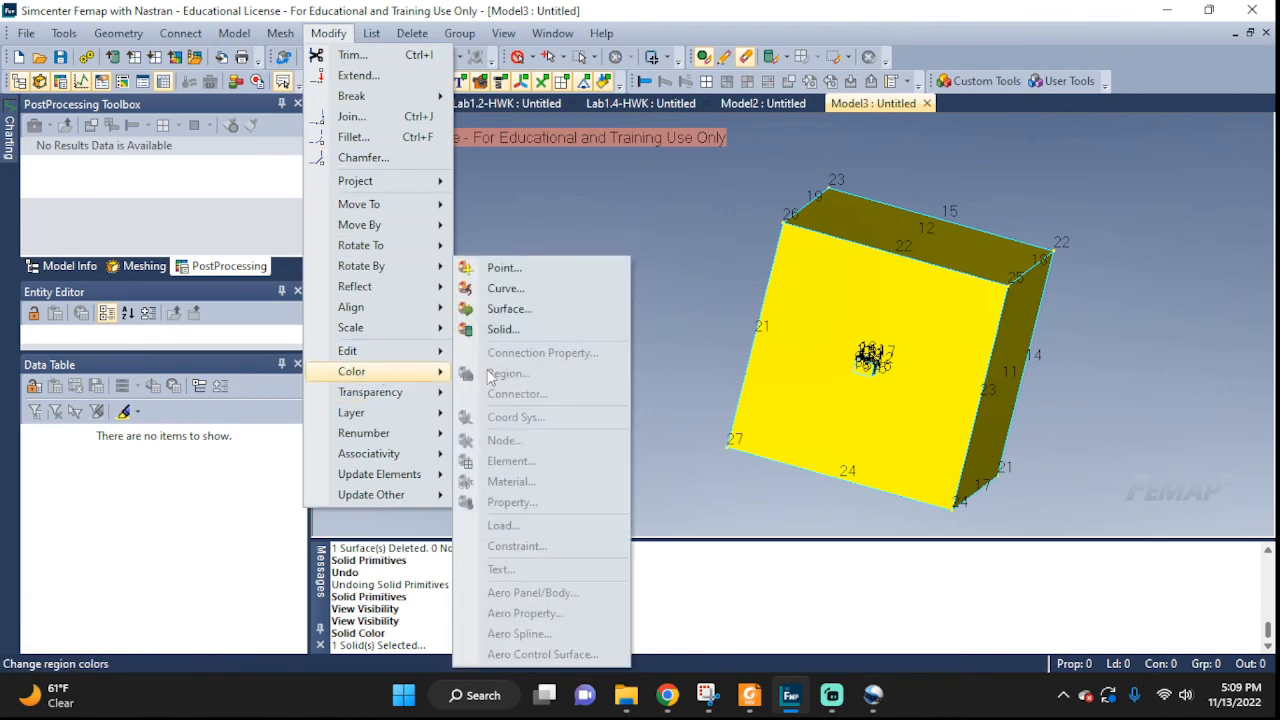
pyautogui.click(517, 312)
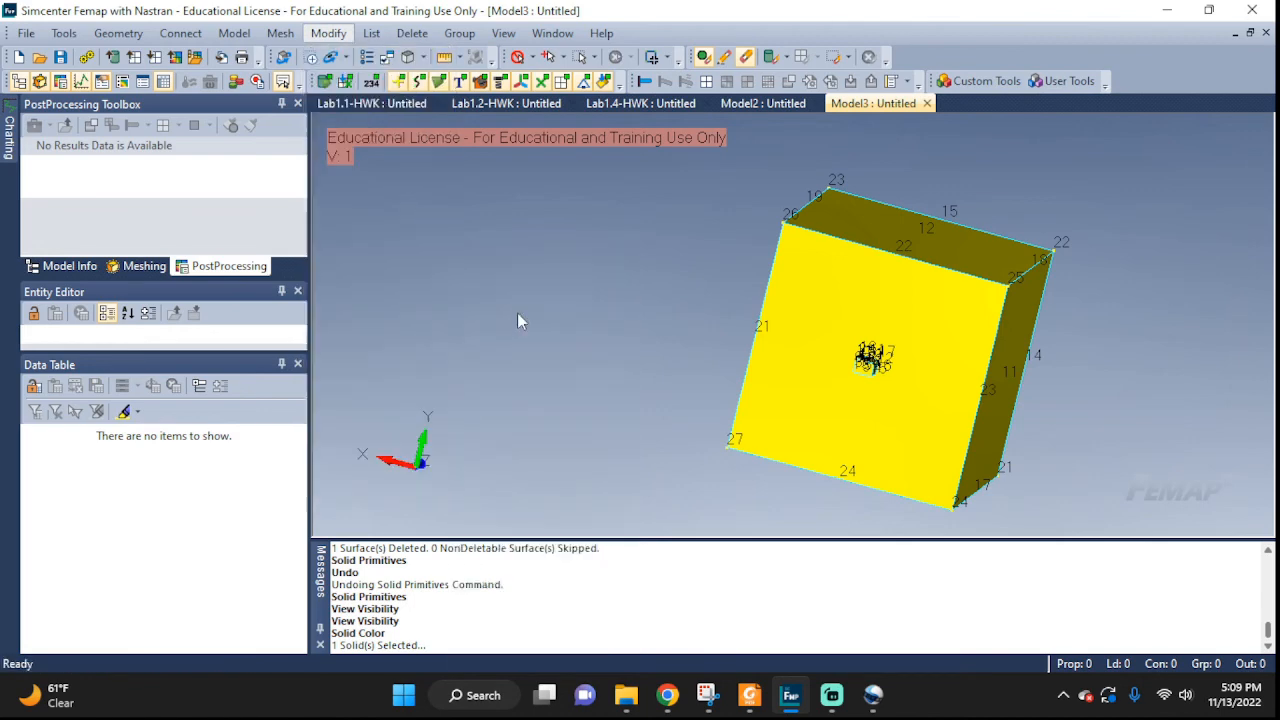
pyautogui.click(935, 255)
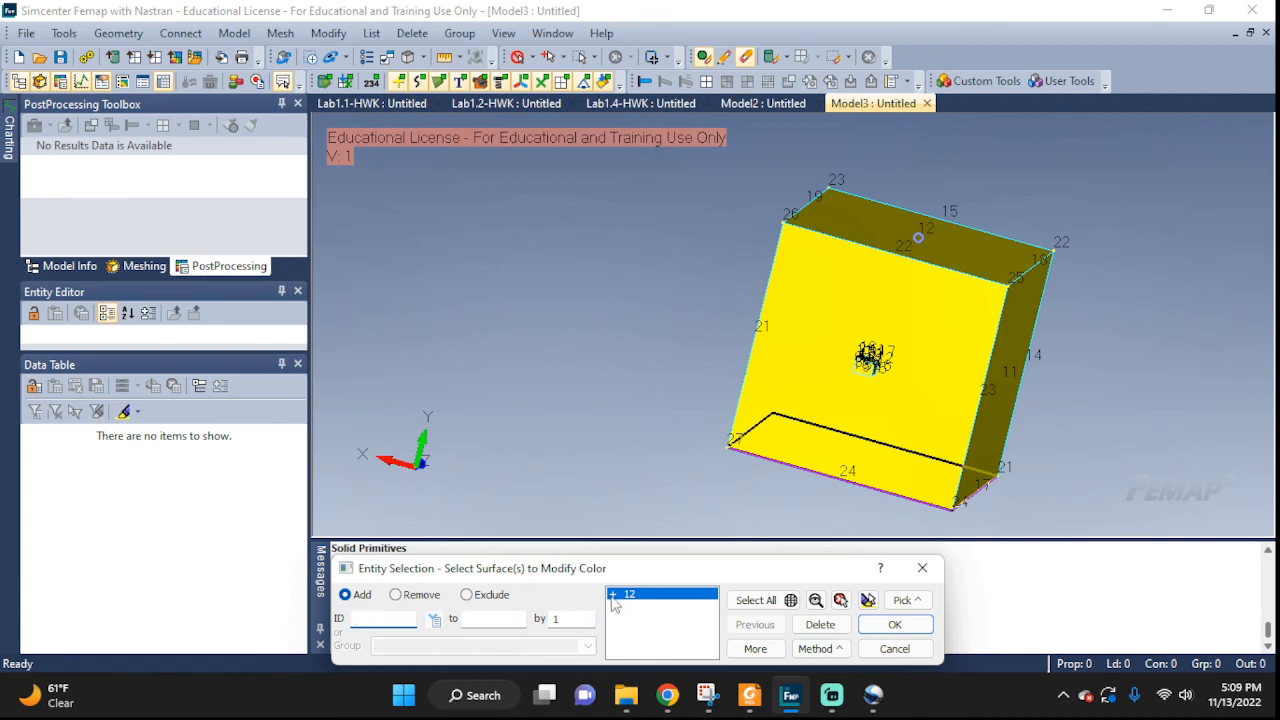
pyautogui.click(895, 624)
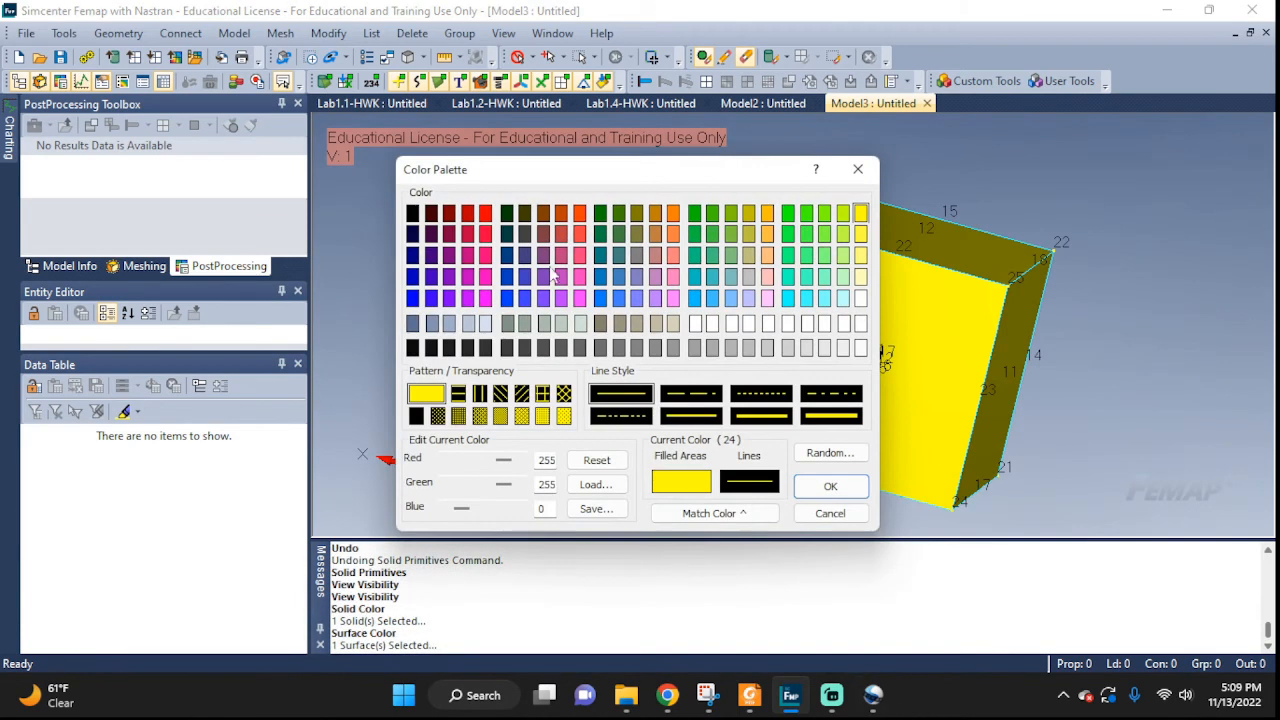
pyautogui.click(485, 214)
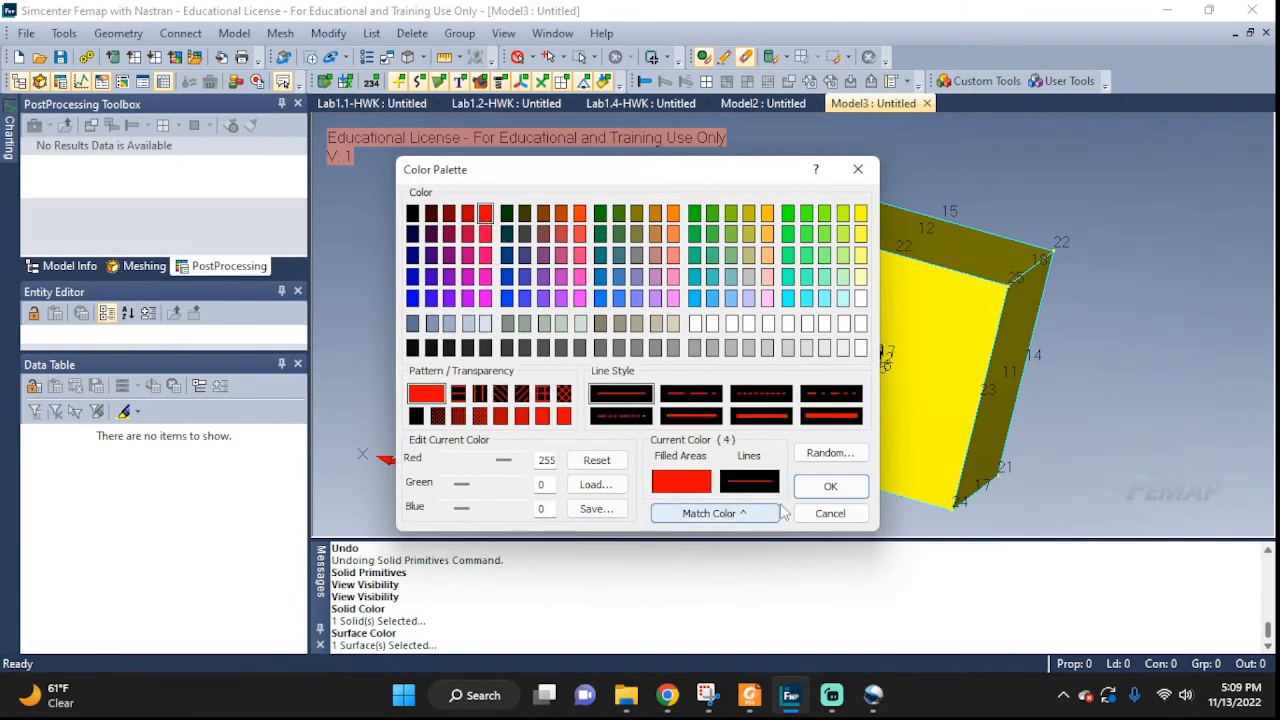
pyautogui.click(819, 490)
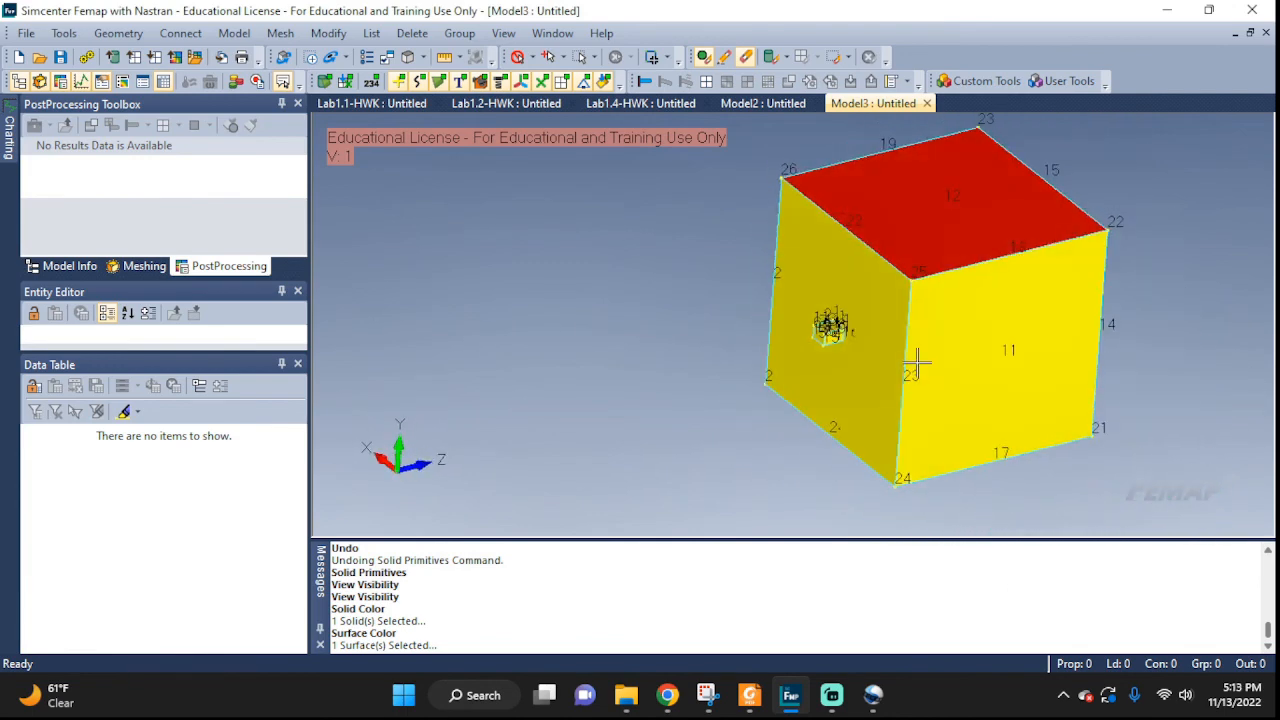
# Step: Examine the colored cube and the labels on the small block from several angles, and switch to Model2
pyautogui.moveTo(917, 362); pyautogui.dragTo(1021, 301, button='middle')
pyautogui.scroll(-3, 1120, 342)
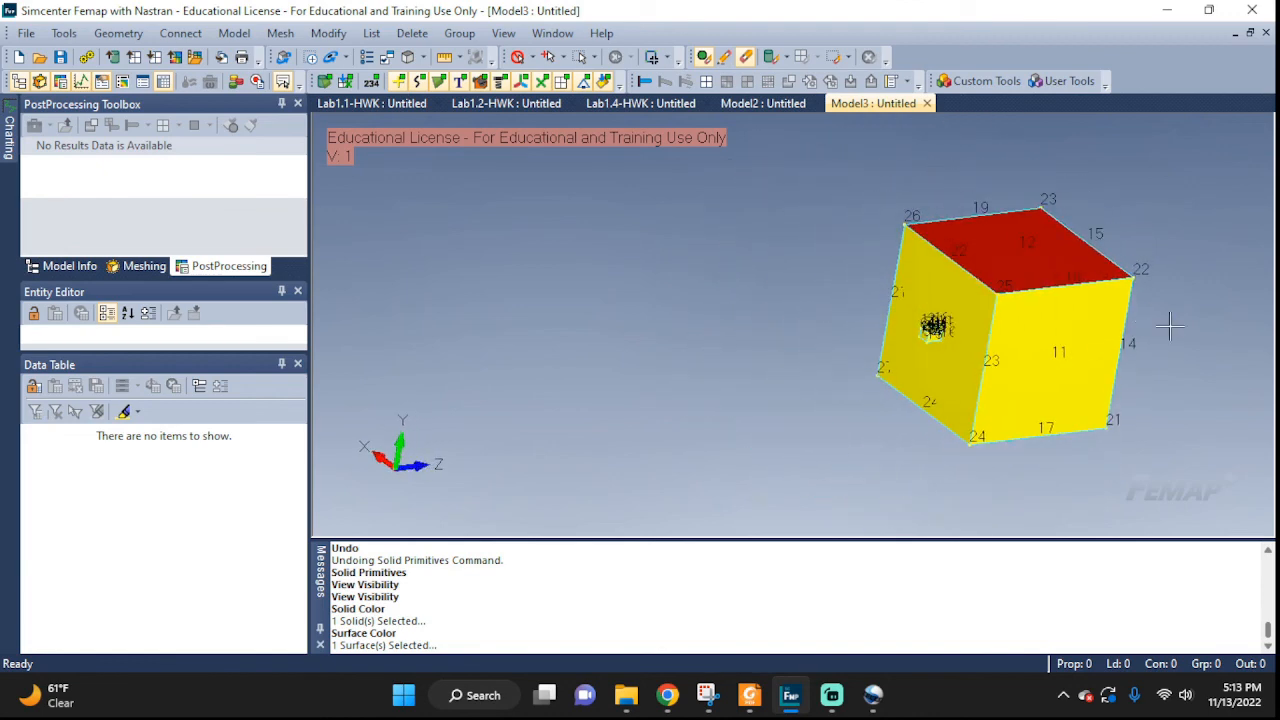
pyautogui.moveTo(1170, 325); pyautogui.dragTo(1200, 318, button='middle')
pyautogui.moveTo(856, 347); pyautogui.dragTo(823, 342, button='middle')
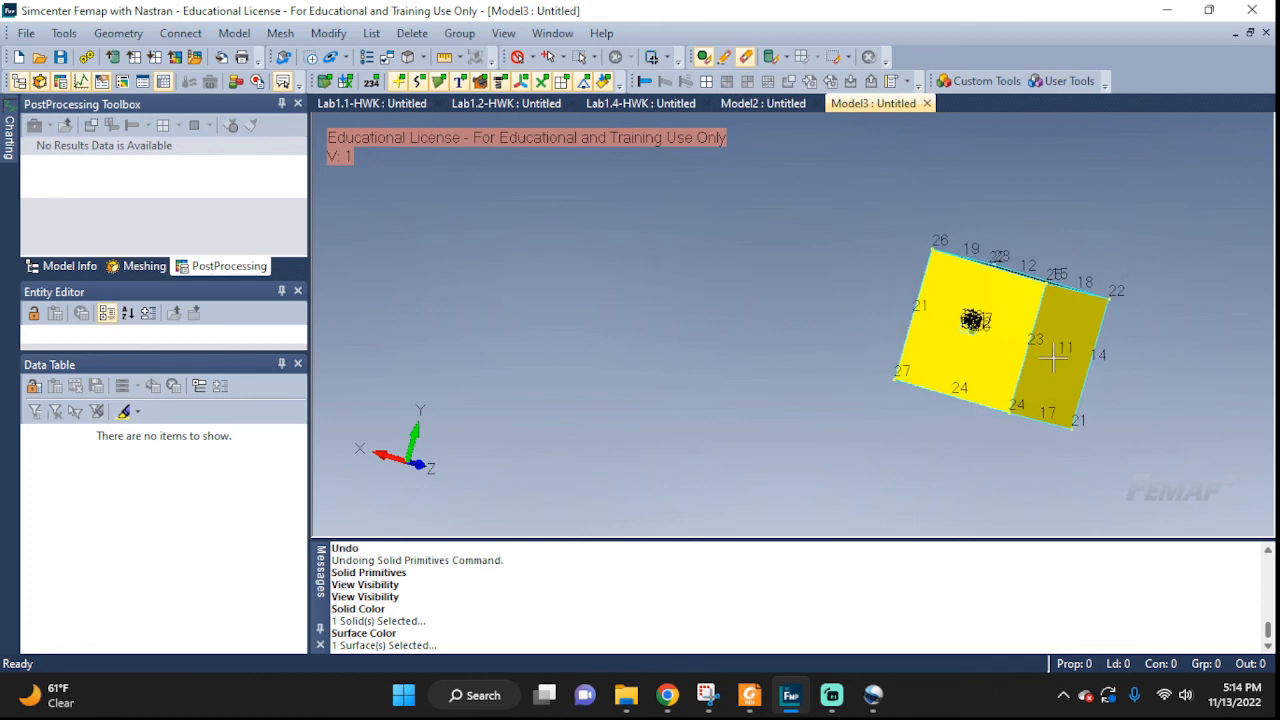
pyautogui.scroll(3, 1160, 326)
pyautogui.scroll(5, 820, 350)
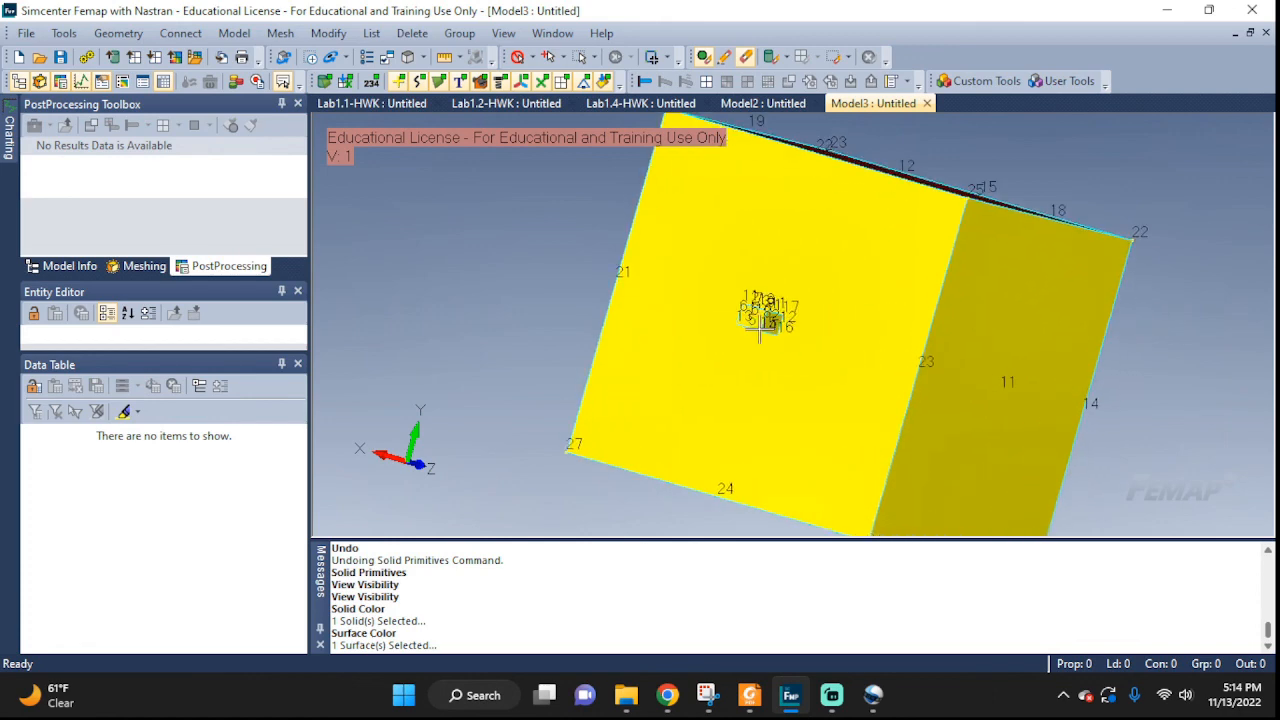
pyautogui.scroll(4, 820, 350)
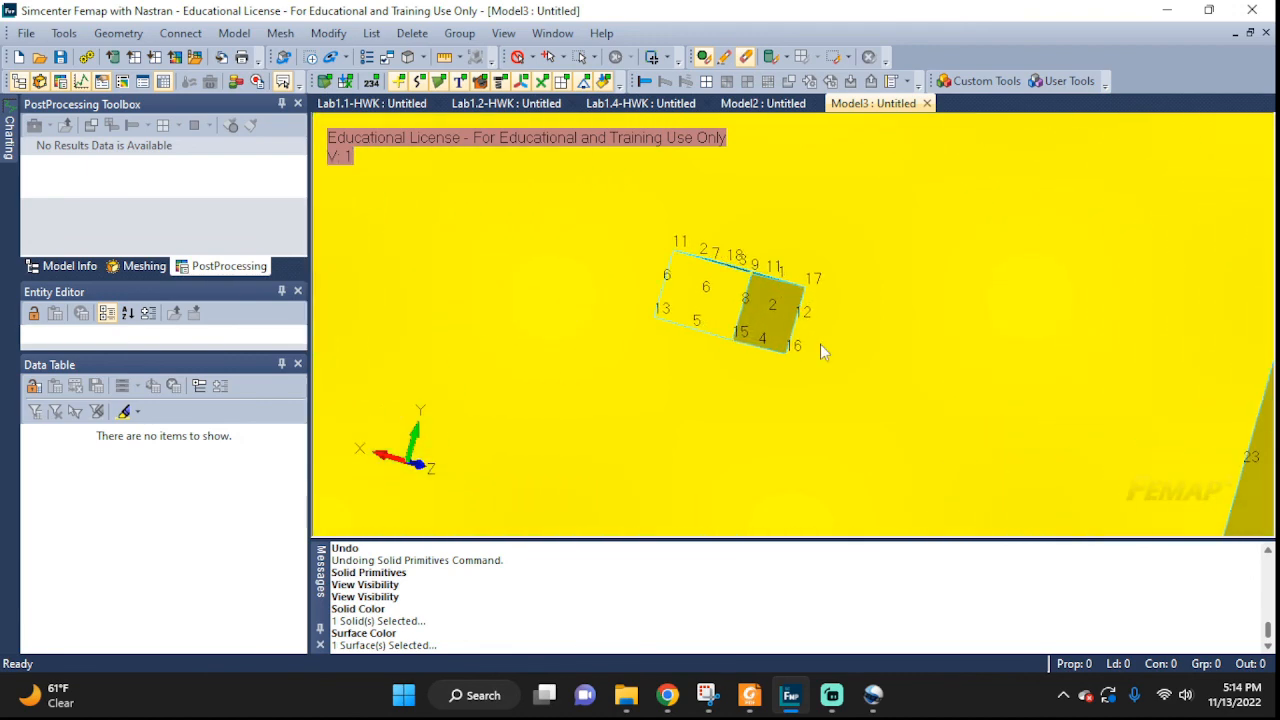
pyautogui.moveTo(851, 381); pyautogui.dragTo(1053, 376, button='middle')
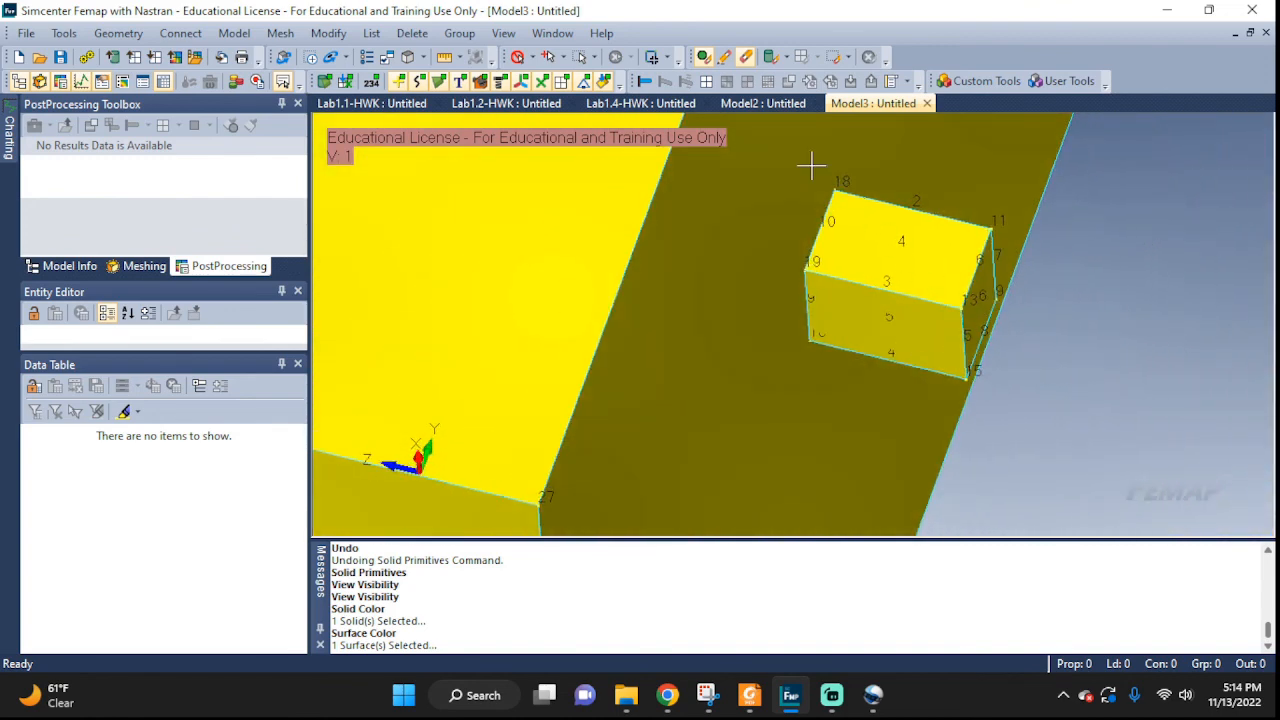
pyautogui.click(753, 106)
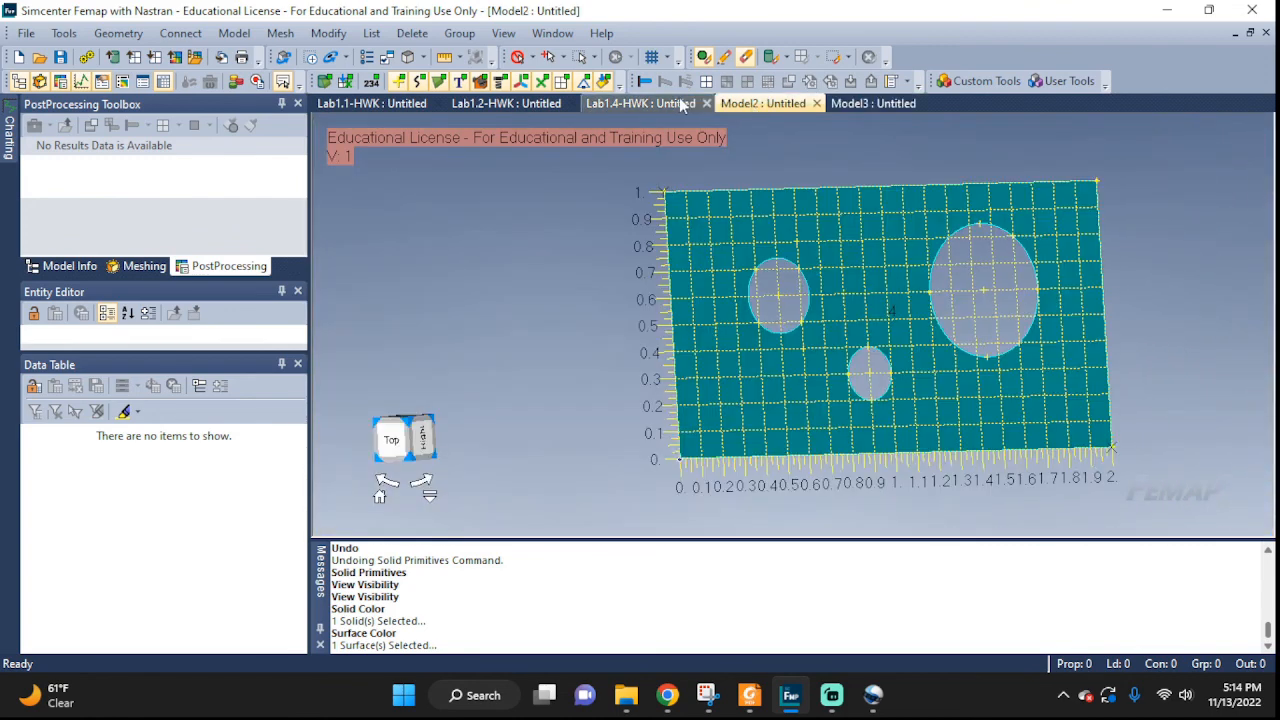